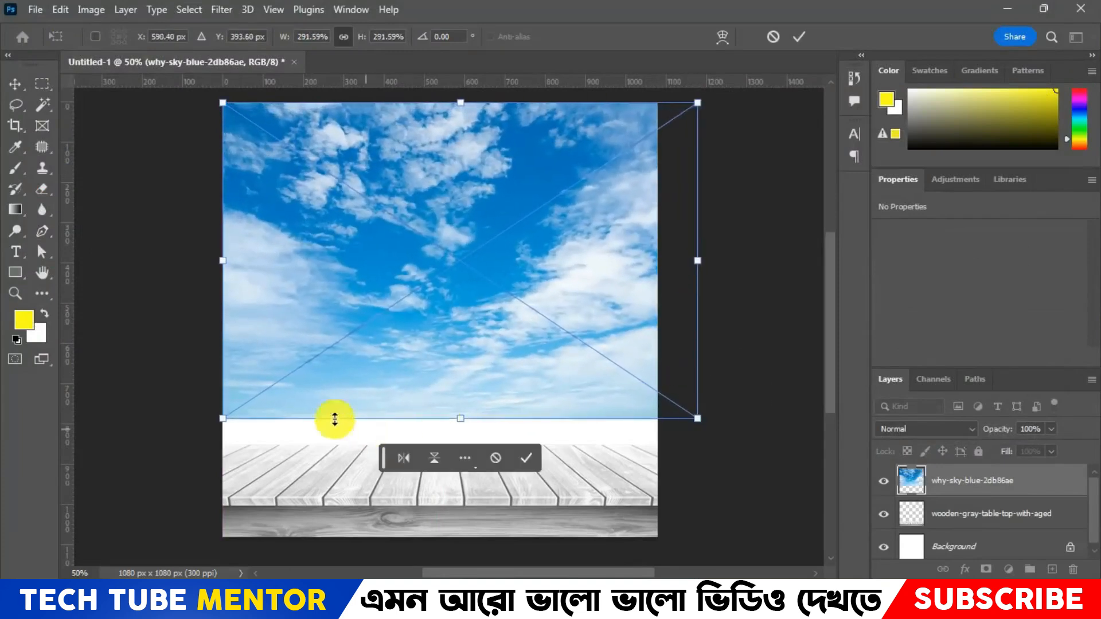
# Enlarge the sky image to 316.10% so it reaches the wooden tabletop, and apply the transformation.
pyautogui.moveTo(223, 419); pyautogui.dragTo(180, 434)
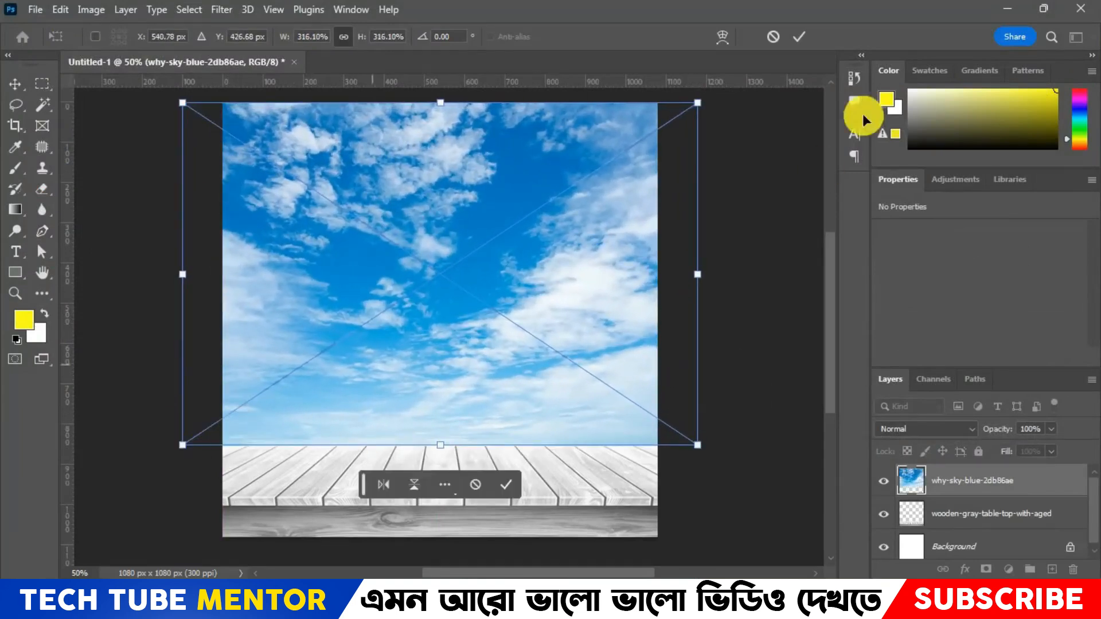
pyautogui.click(798, 36)
pyautogui.press('p')
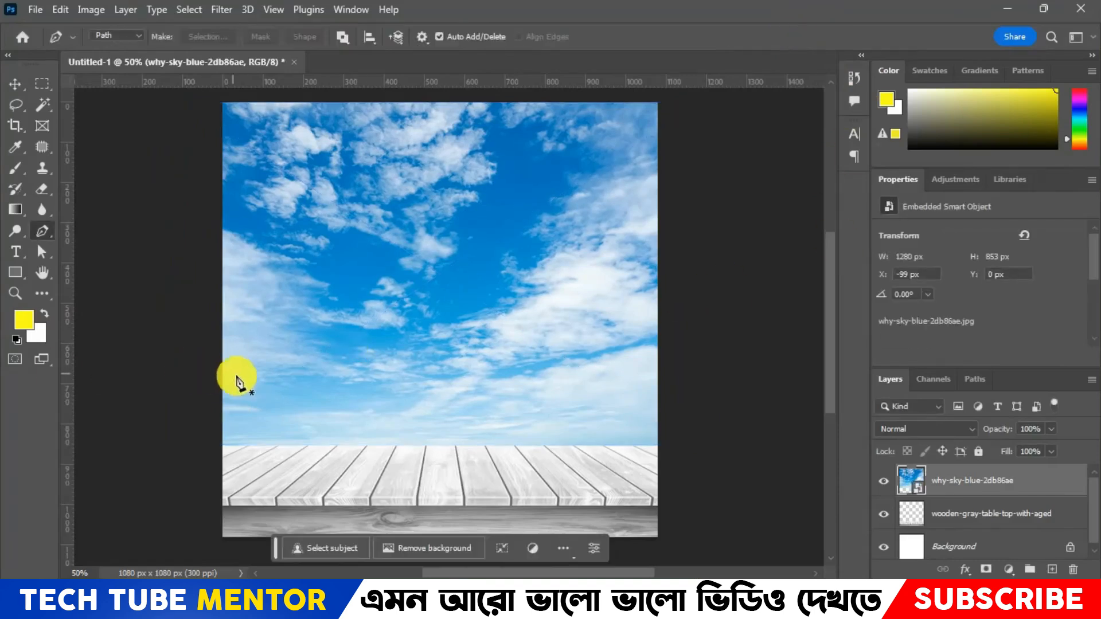
# Move the sky layer slightly up to Y -24 px, leaving a thin gap above the wooden tabletop.
pyautogui.click(15, 84)
pyautogui.moveTo(538, 369); pyautogui.dragTo(539, 363)
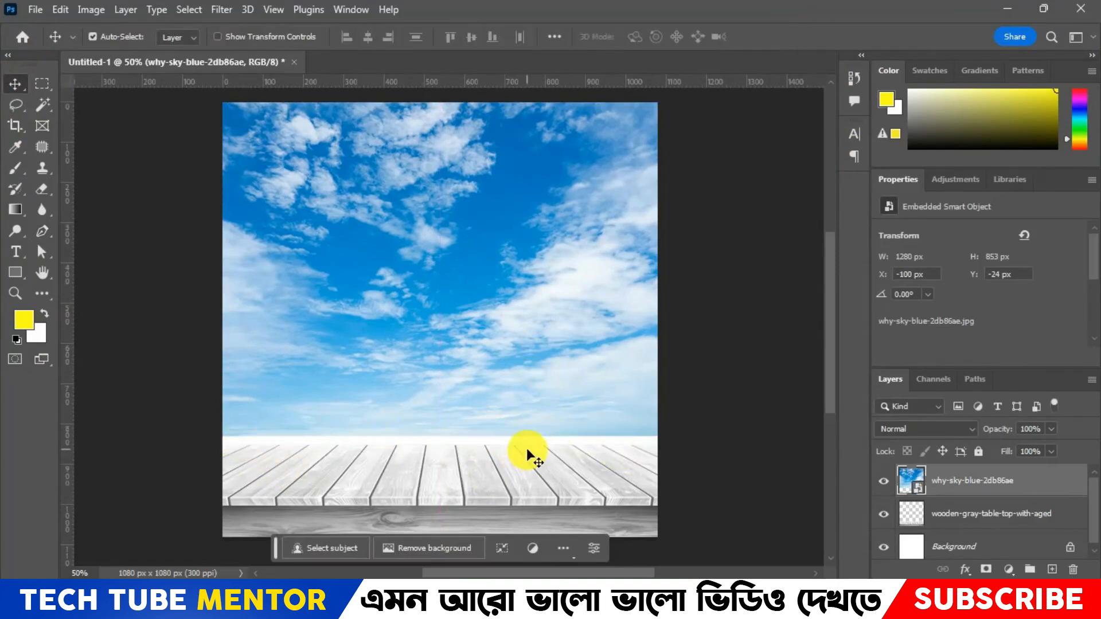
pyautogui.hotkey('ctrl', '+')
pyautogui.hotkey('ctrl', '+')
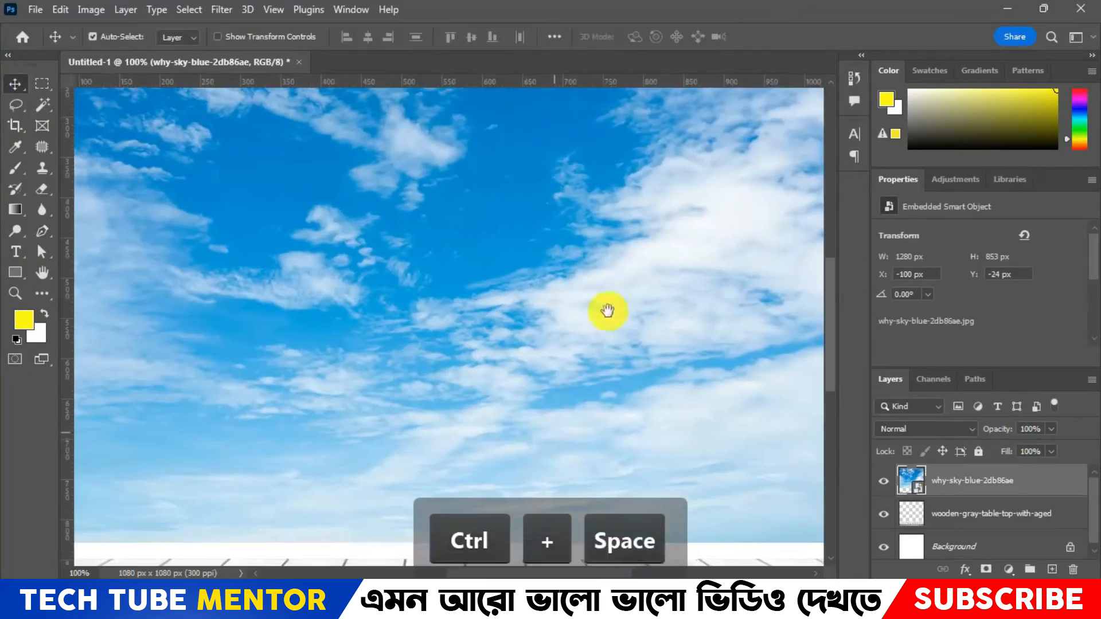
pyautogui.scroll(-5, 608, 313)
pyautogui.hotkey('ctrl', '-')
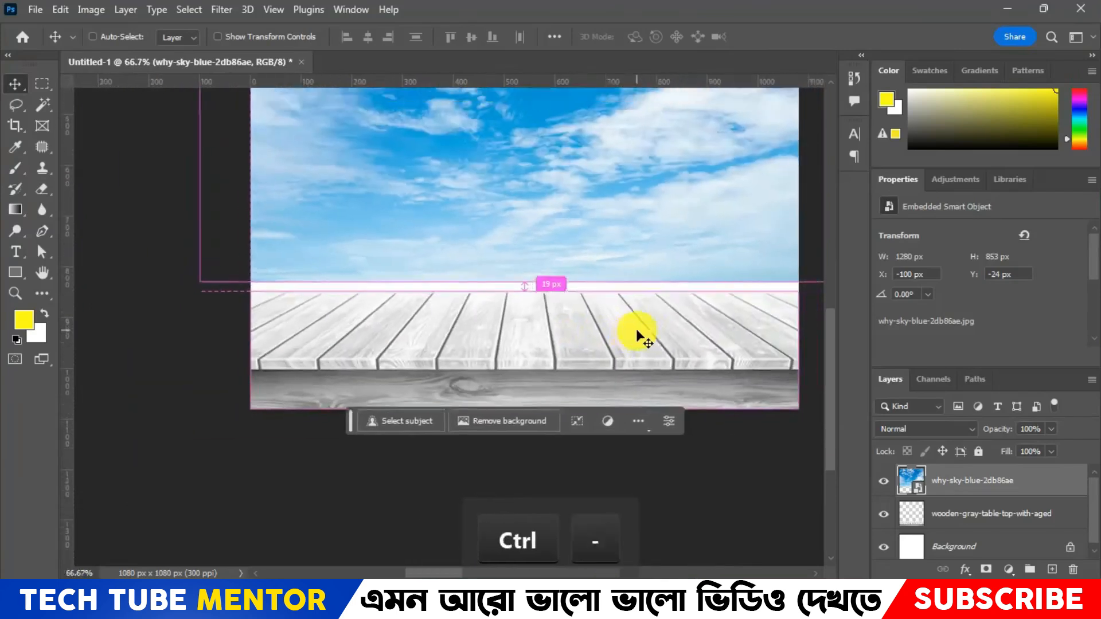
pyautogui.hotkey('ctrl', '-')
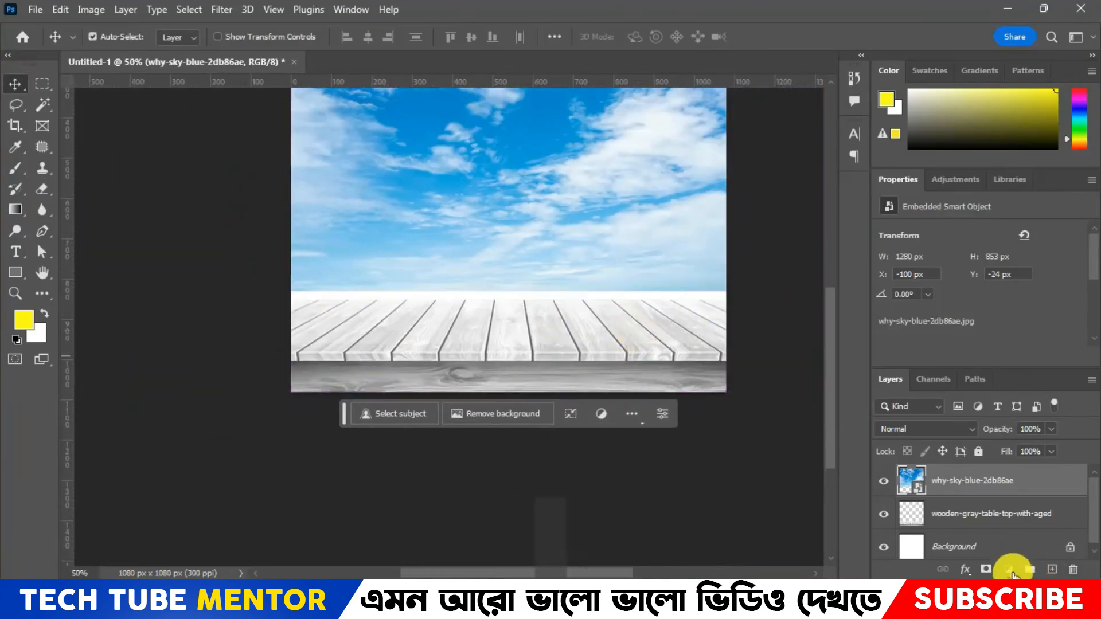
# Add a layer mask to the sky and fade its lower edge with a soft black 125 px brush.
pyautogui.click(986, 569)
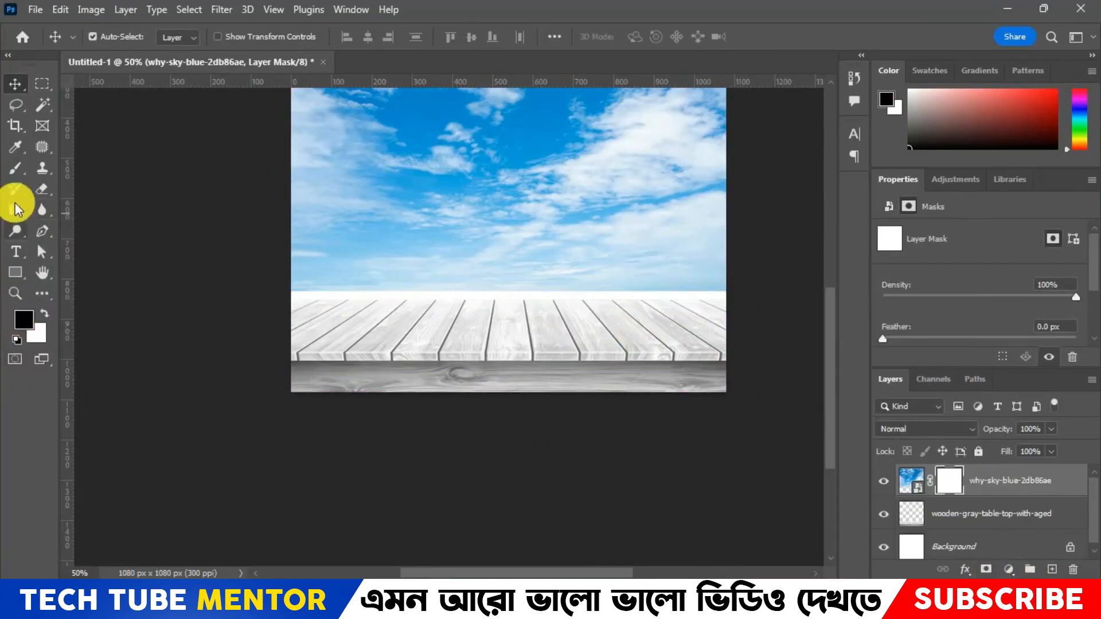
pyautogui.click(14, 168)
pyautogui.press('[')
pyautogui.press('[')
pyautogui.press('[')
pyautogui.press('[')
pyautogui.press('[')
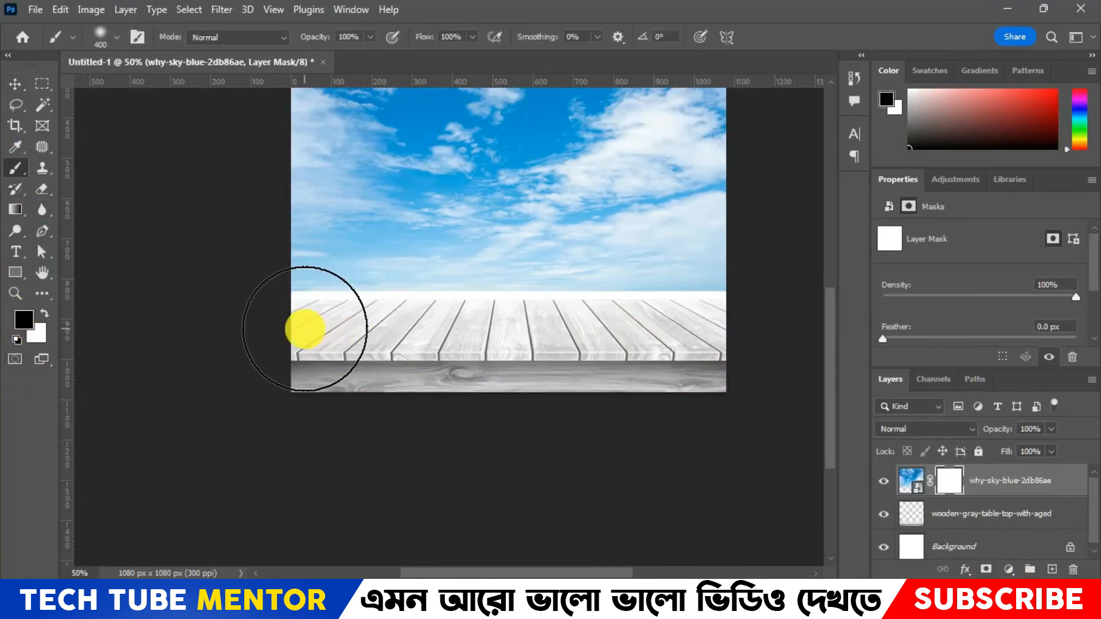
pyautogui.moveTo(279, 290)
pyautogui.mouseDown()
pyautogui.moveTo(708, 290)
pyautogui.moveTo(815, 301)
pyautogui.mouseUp()
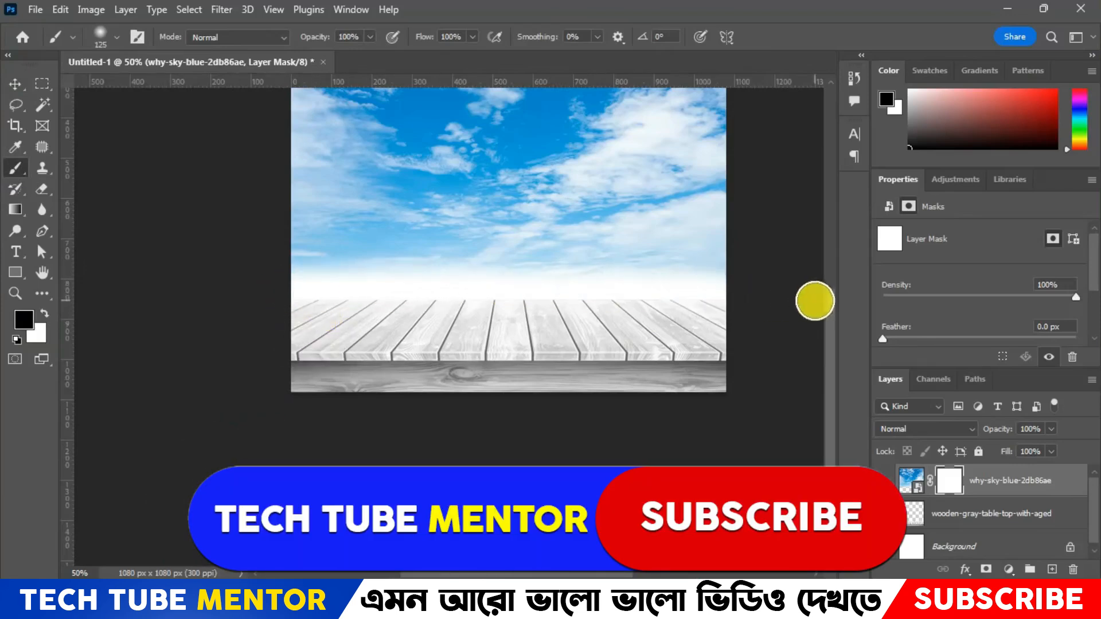
# Add a layer mask to the wooden table layer and fade its far edge with the soft black 125 px brush.
pyautogui.click(1004, 526)
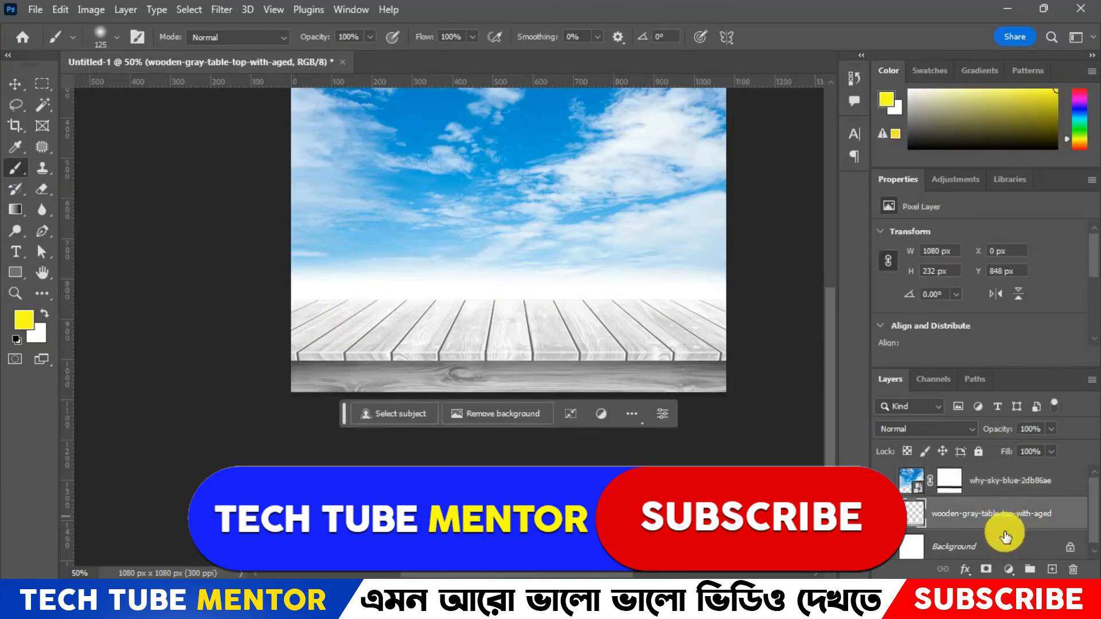
pyautogui.click(986, 569)
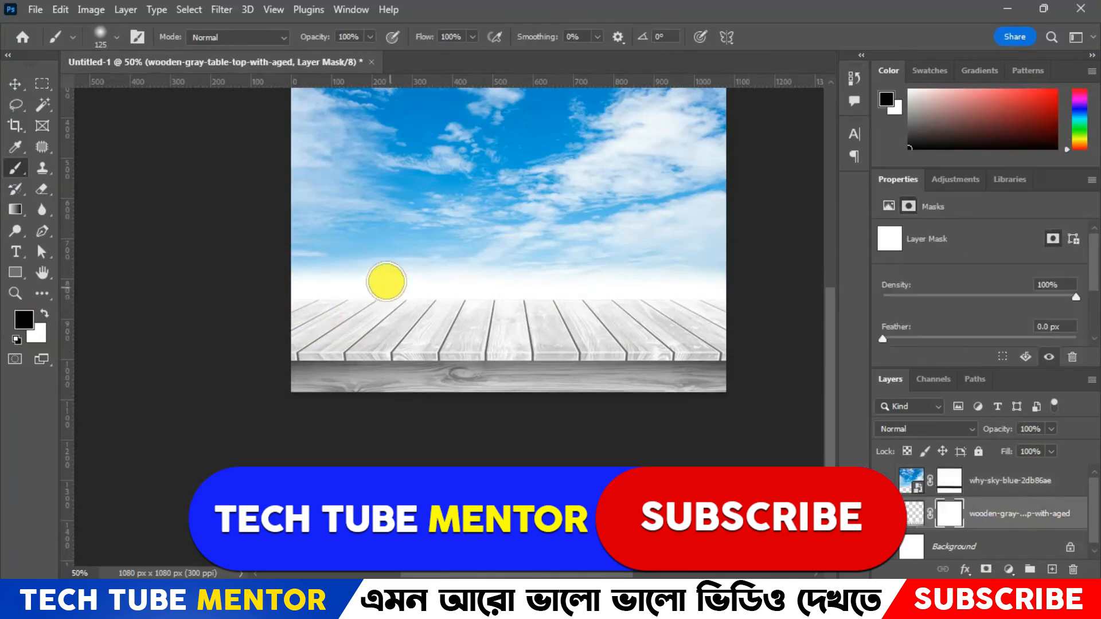
pyautogui.moveTo(301, 281); pyautogui.dragTo(773, 283)
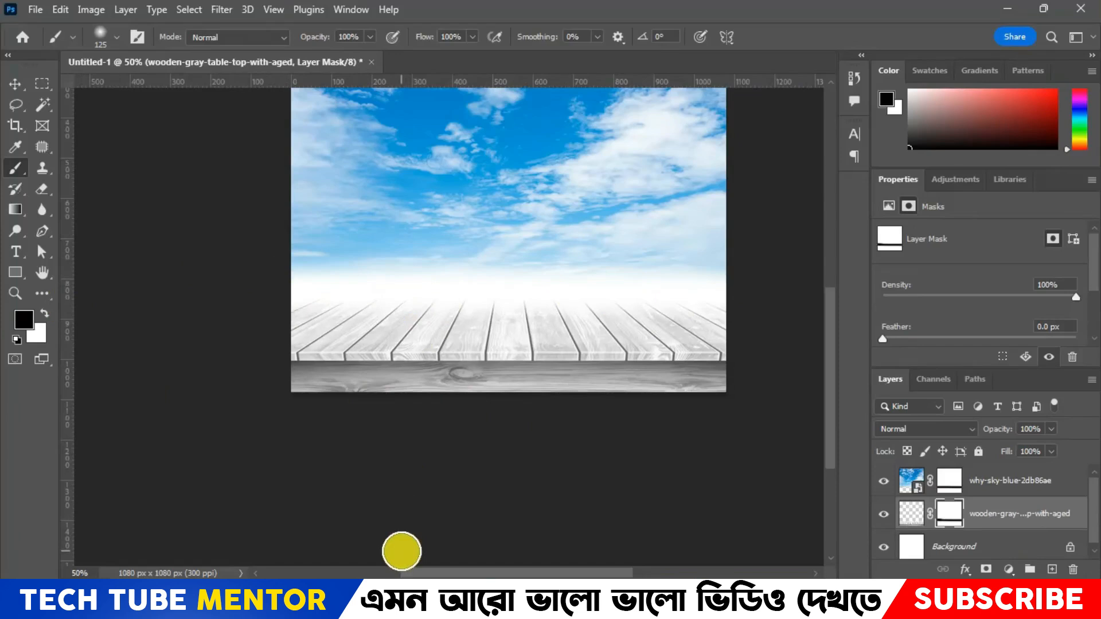
pyautogui.hotkey('ctrl', '0')
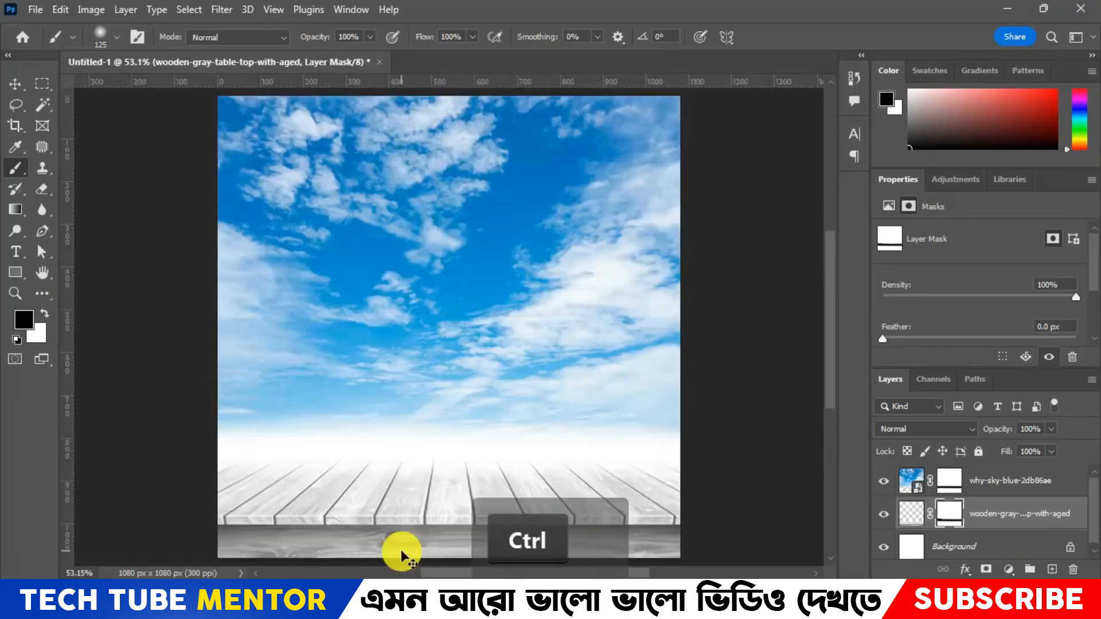
pyautogui.hotkey('ctrl', '-')
pyautogui.hotkey('ctrl', '+')
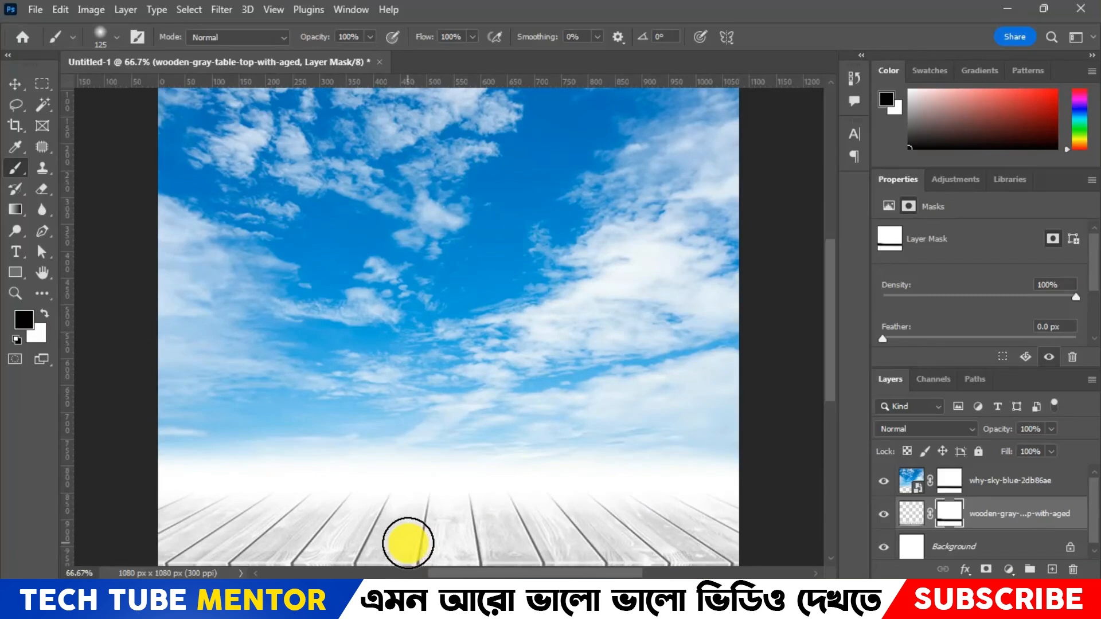
# Place the burger image png.png as an embedded object above the sky layer.
pyautogui.click(1017, 483)
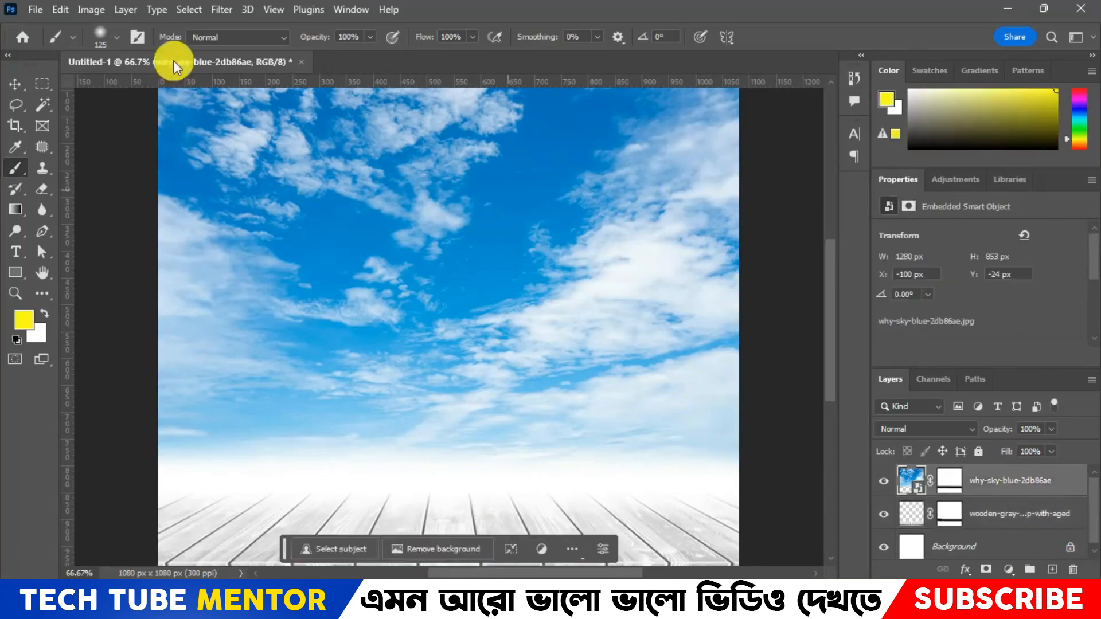
pyautogui.click(43, 8)
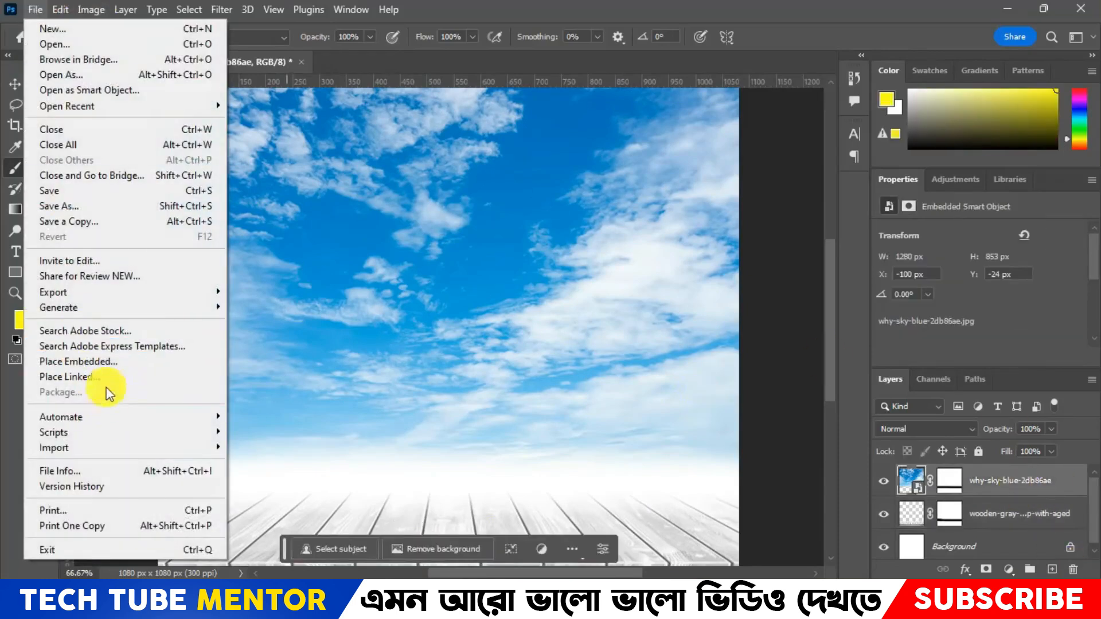
pyautogui.click(101, 364)
pyautogui.doubleClick(267, 166)
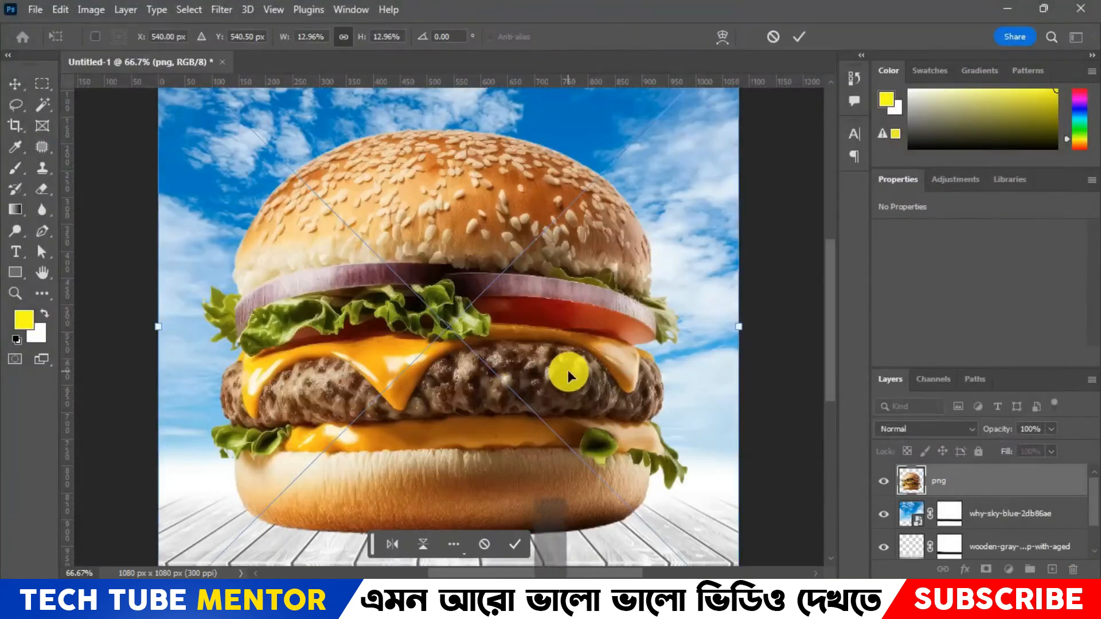
# Scale the burger to 7.65%, position it on the tabletop, and add a vertical guide through the canvas centre.
pyautogui.hotkey('ctrl', '-')
pyautogui.hotkey('ctrl', '-')
pyautogui.moveTo(303, 182); pyautogui.dragTo(422, 300)
pyautogui.moveTo(516, 395); pyautogui.dragTo(449, 374)
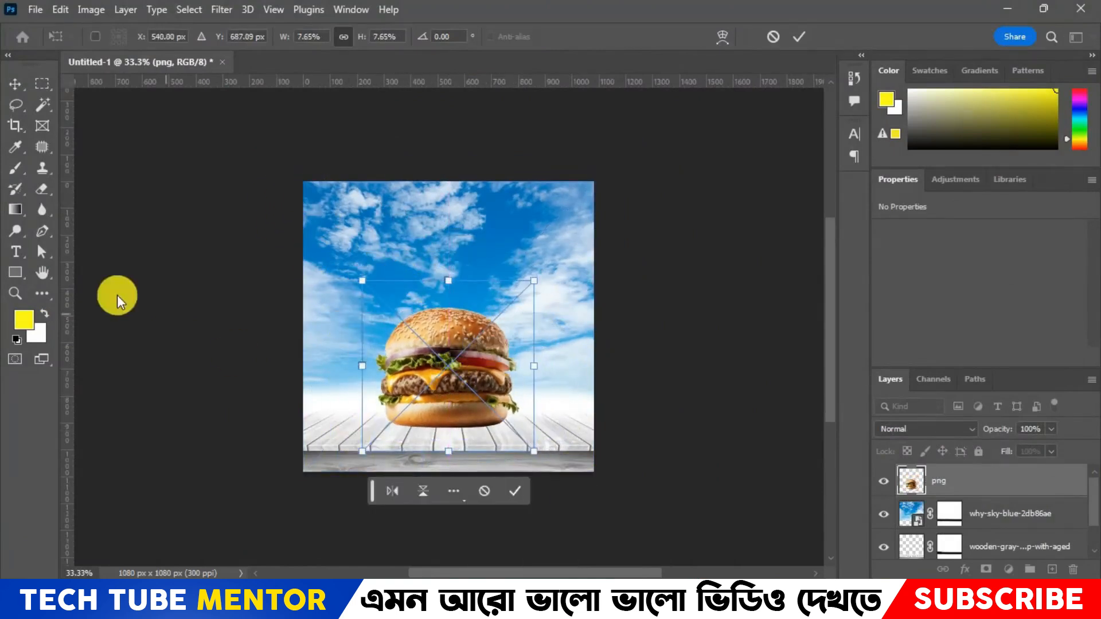
pyautogui.click(15, 129)
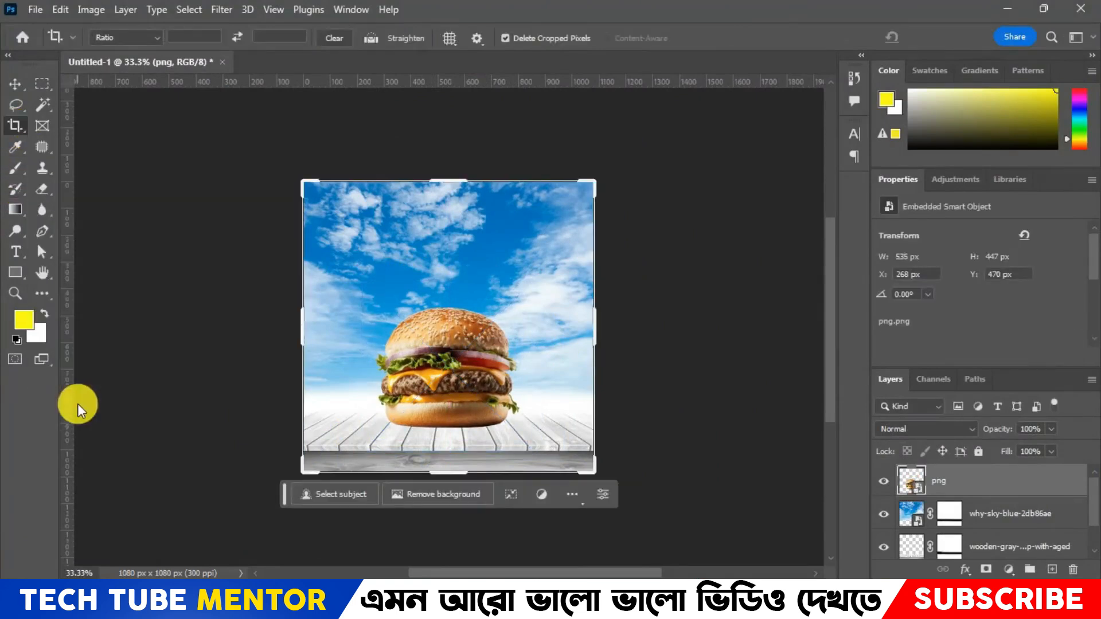
pyautogui.moveTo(67, 403); pyautogui.dragTo(448, 450)
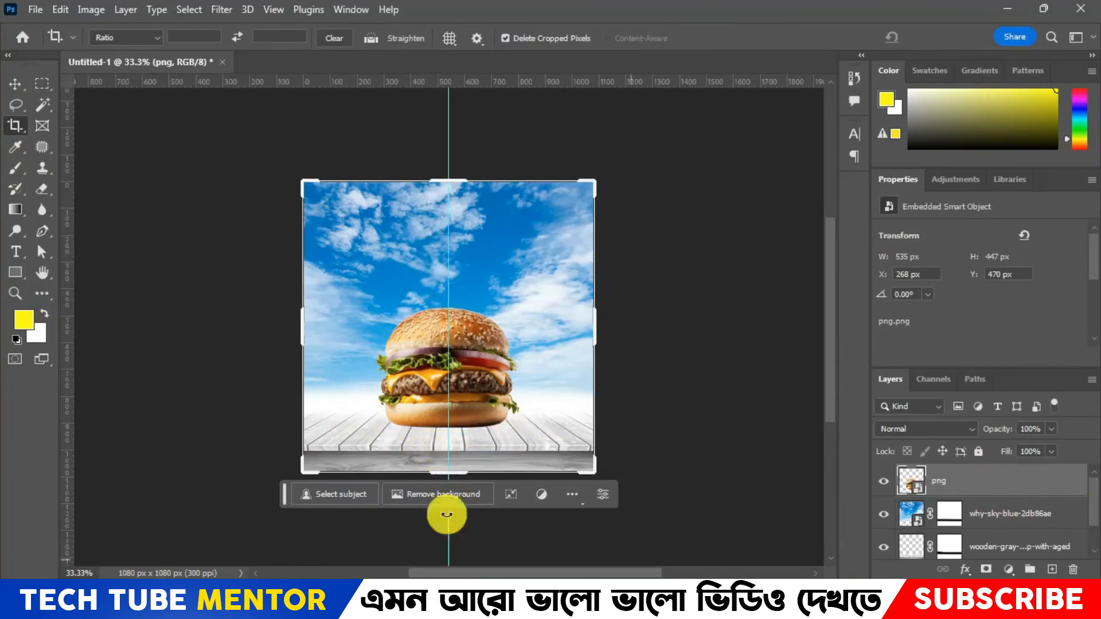
# Enlarge the burger to 9.37% and position it on the centre guide at X 540 px, Y 627.25 px.
pyautogui.hotkey('ctrl', 't')
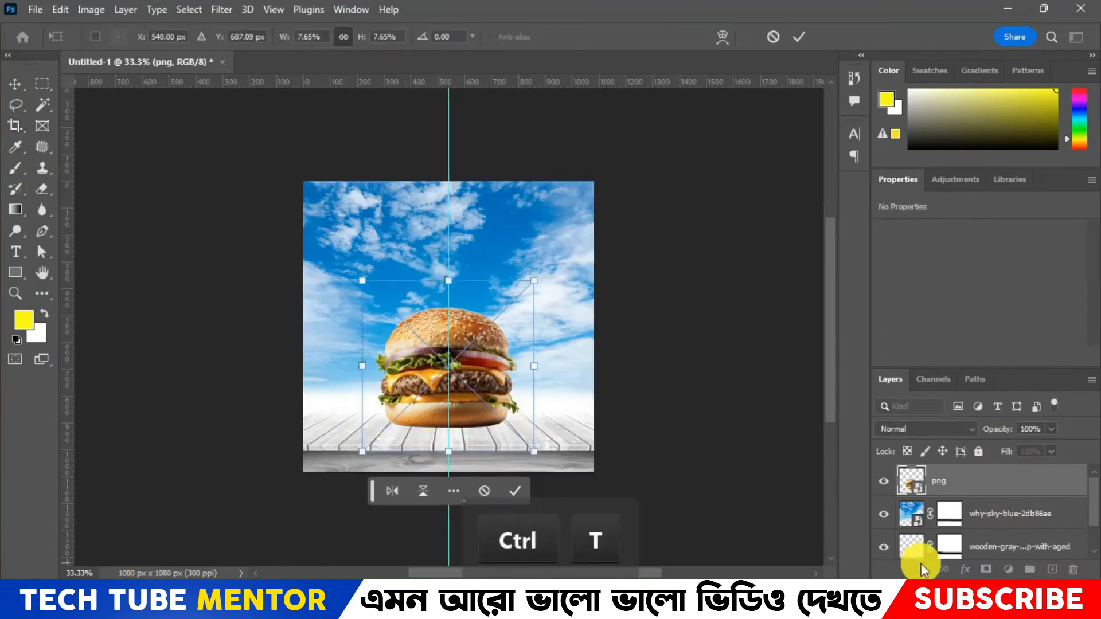
pyautogui.press('Up')
pyautogui.press('Up')
pyautogui.press('Up')
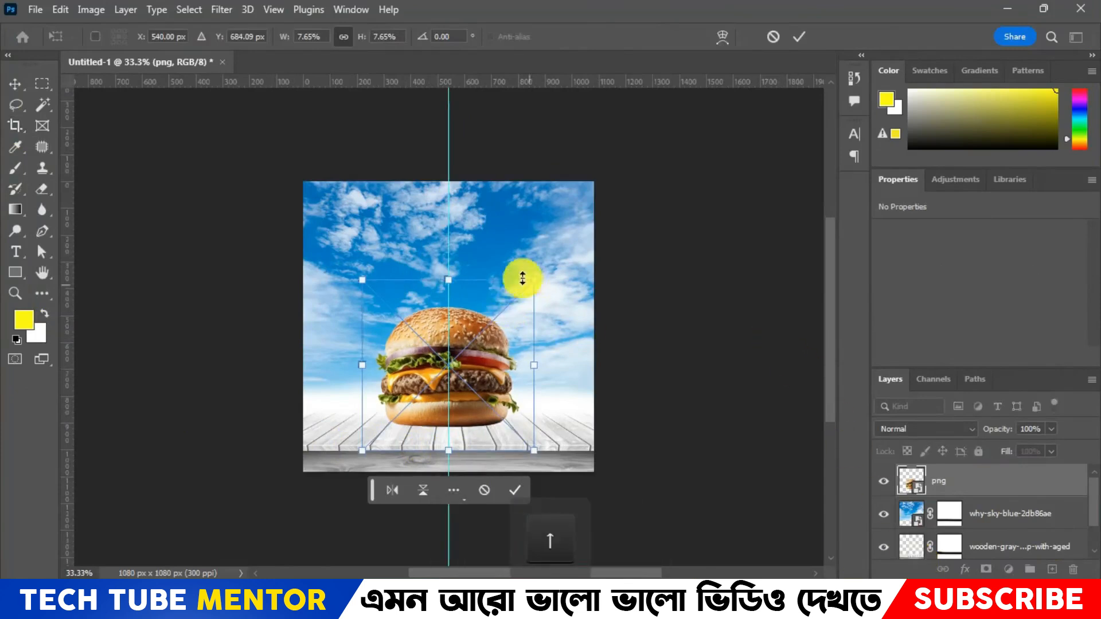
pyautogui.moveTo(540, 278); pyautogui.dragTo(561, 243)
pyautogui.moveTo(363, 253); pyautogui.dragTo(346, 241)
pyautogui.moveTo(494, 331); pyautogui.dragTo(491, 338)
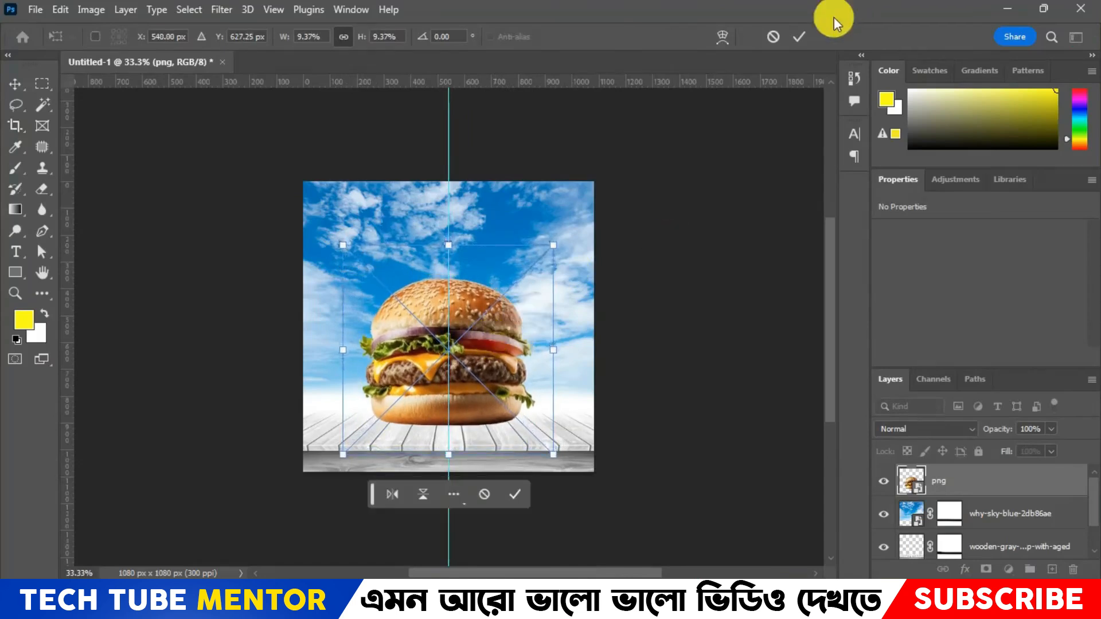
pyautogui.click(802, 38)
pyautogui.press('c')
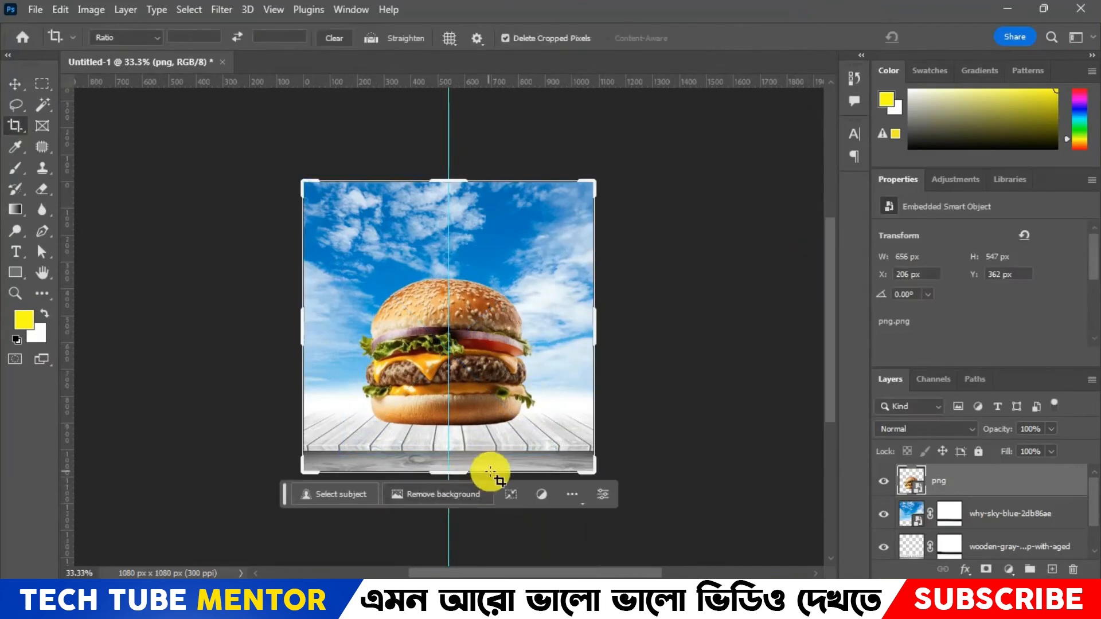
# Scale the wooden table layer to 167.75% so its planks extend past both sides and the bottom of the canvas.
pyautogui.click(1019, 551)
pyautogui.hotkey('ctrl', 't')
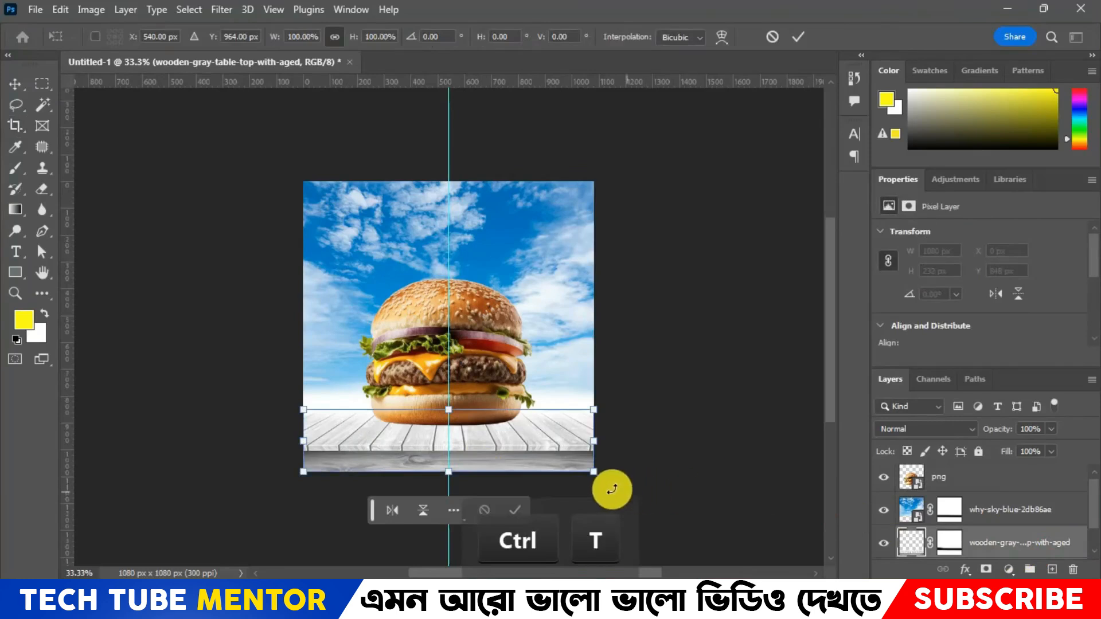
pyautogui.moveTo(593, 476); pyautogui.dragTo(713, 502)
pyautogui.moveTo(303, 496); pyautogui.dragTo(224, 502)
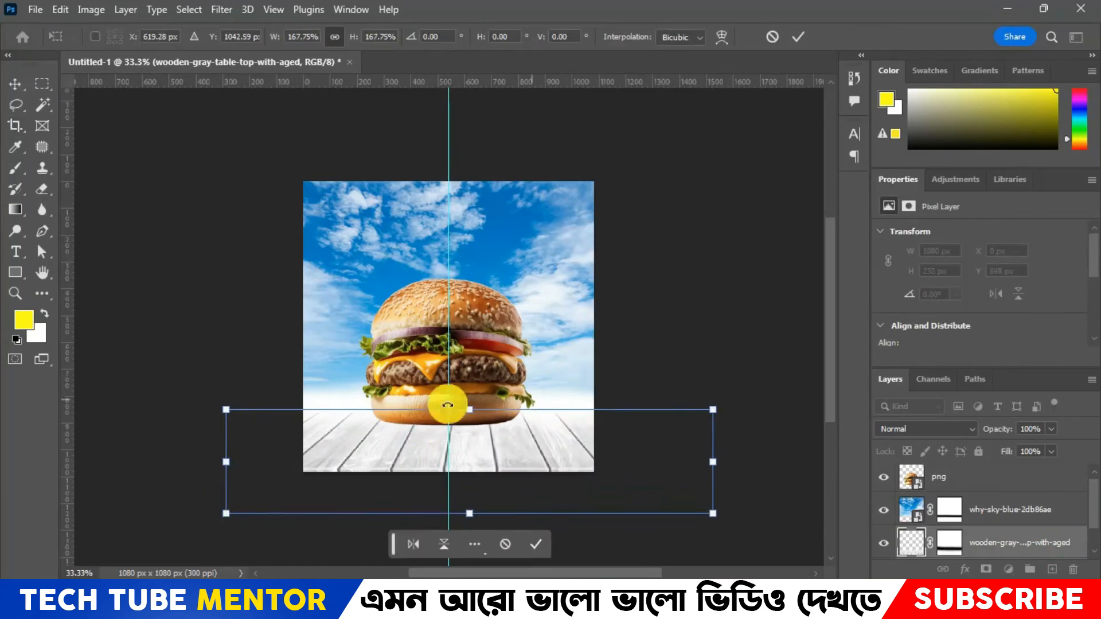
pyautogui.click(797, 36)
pyautogui.press('c')
# Nudge the burger layer down to Y 376 px so it sits on the enlarged tabletop.
pyautogui.click(15, 84)
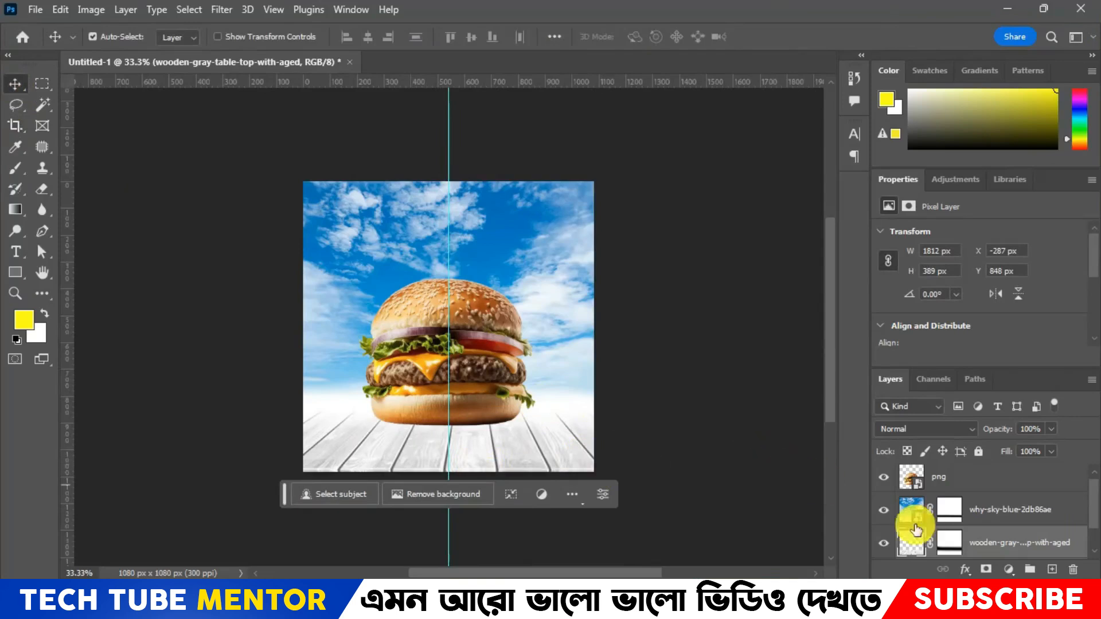
pyautogui.click(464, 373)
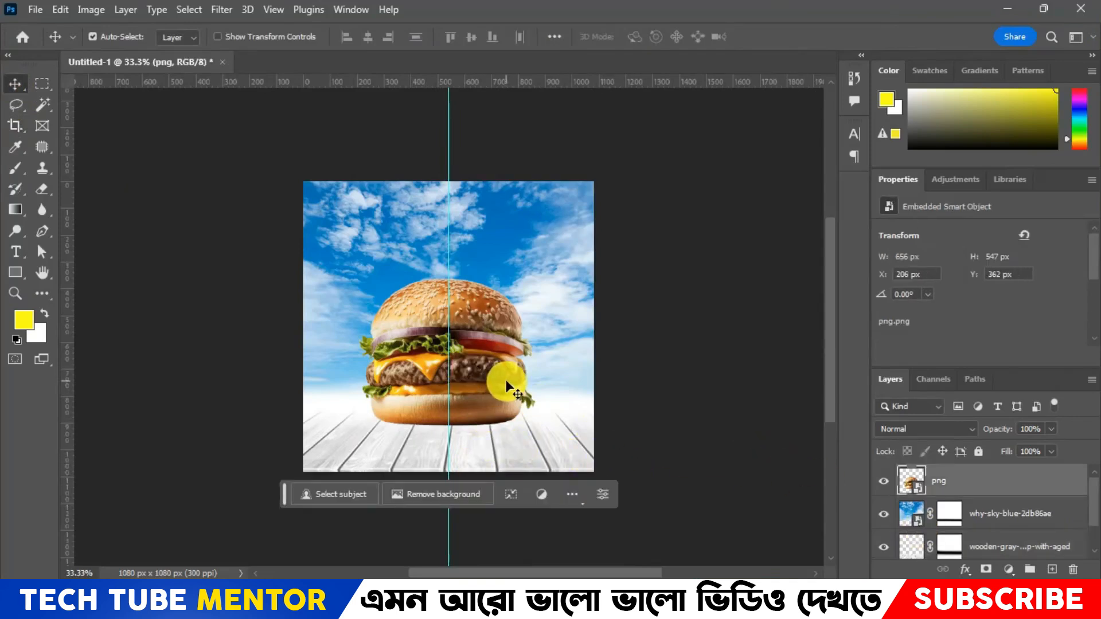
pyautogui.press('Down')
pyautogui.press('Down')
pyautogui.press('Down')
pyautogui.press('Down')
pyautogui.press('Down')
pyautogui.press('Down')
pyautogui.press('Down')
pyautogui.press('Down')
pyautogui.press('Down')
pyautogui.press('Down')
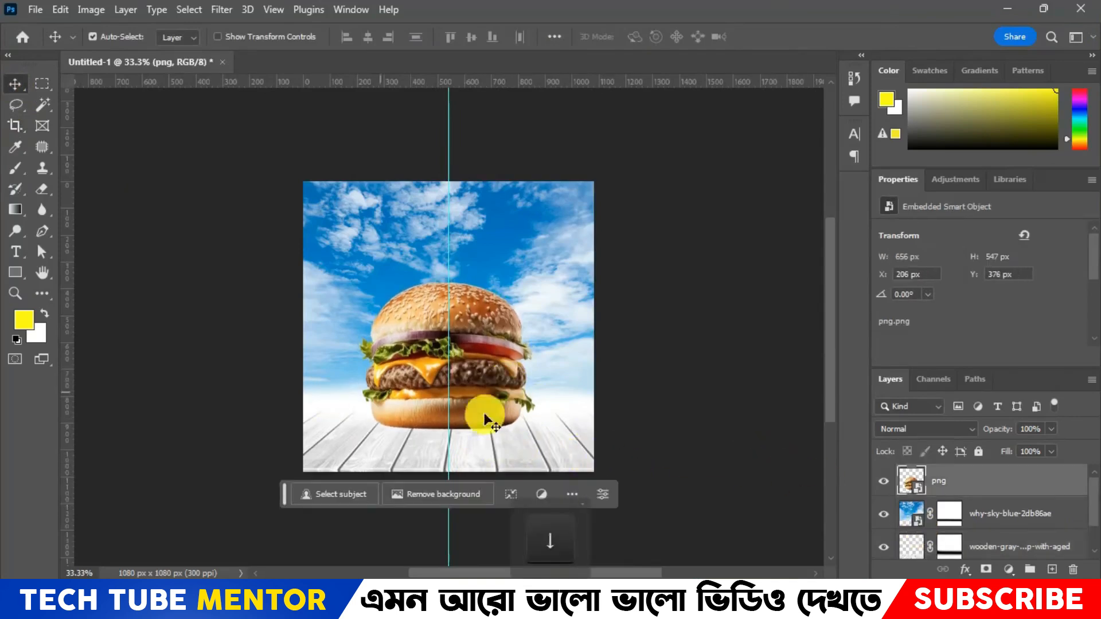
# Add an empty layer between the sky and the burger, and set the foreground colour to black.
pyautogui.click(1018, 516)
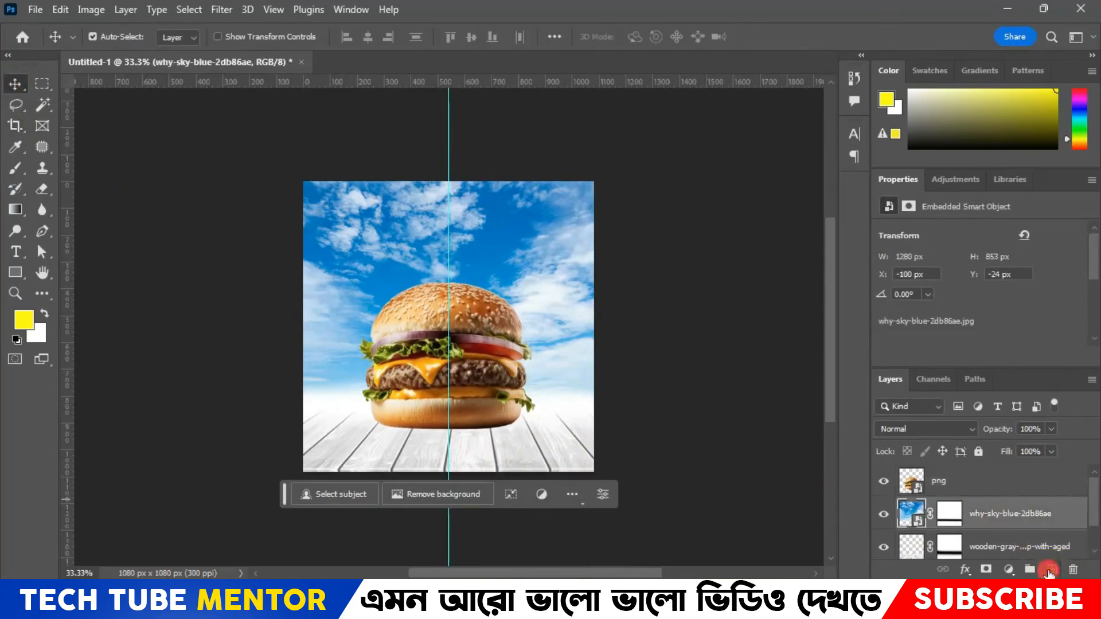
pyautogui.click(1051, 570)
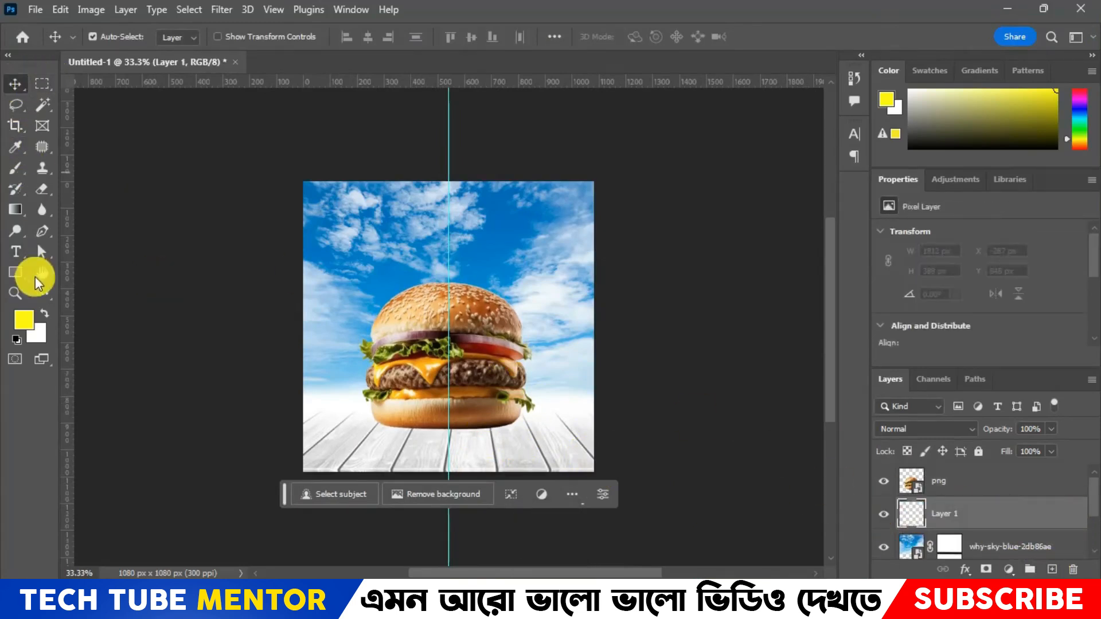
pyautogui.click(16, 149)
pyautogui.click(24, 319)
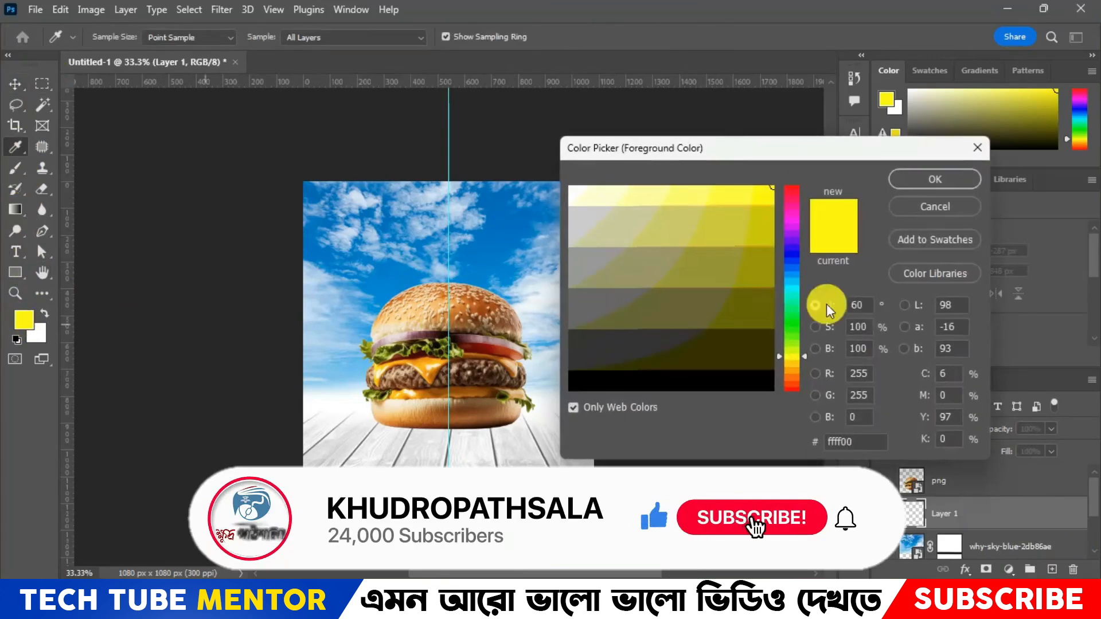
pyautogui.click(644, 380)
pyautogui.click(945, 177)
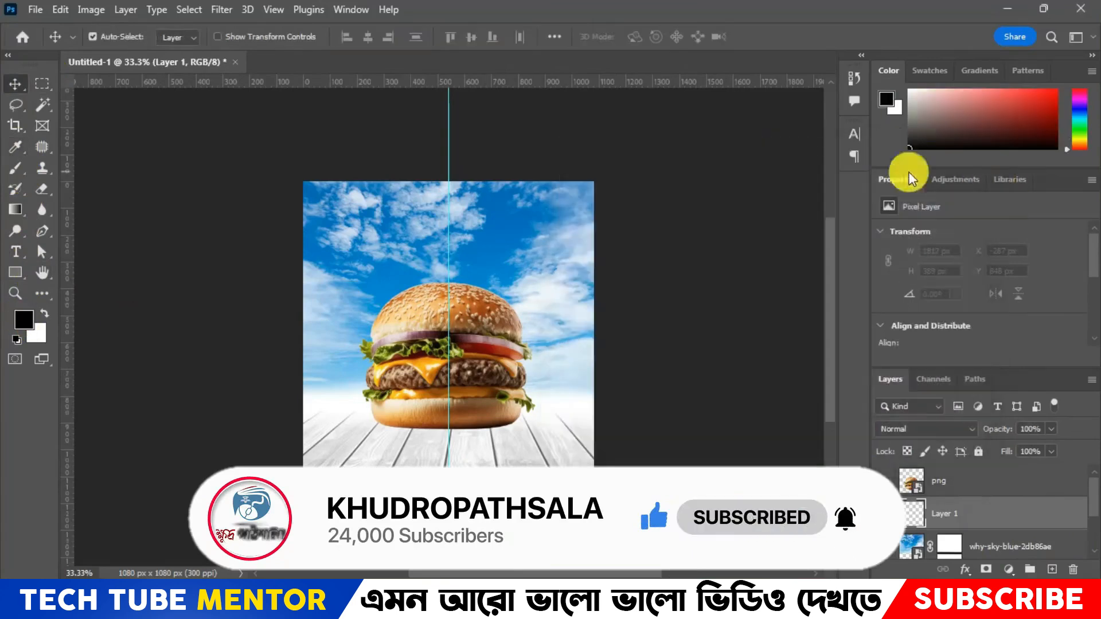
# Paint a soft black shadow under the burger on the new layer with a 400 px brush.
pyautogui.click(16, 168)
pyautogui.click(96, 167)
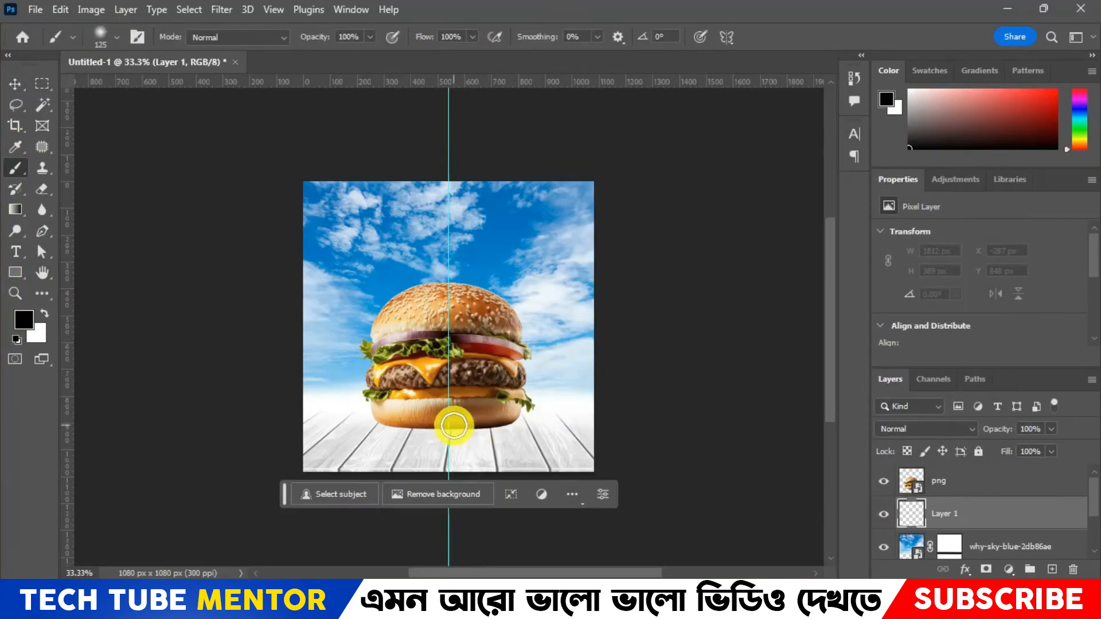
pyautogui.press(']')
pyautogui.press(']')
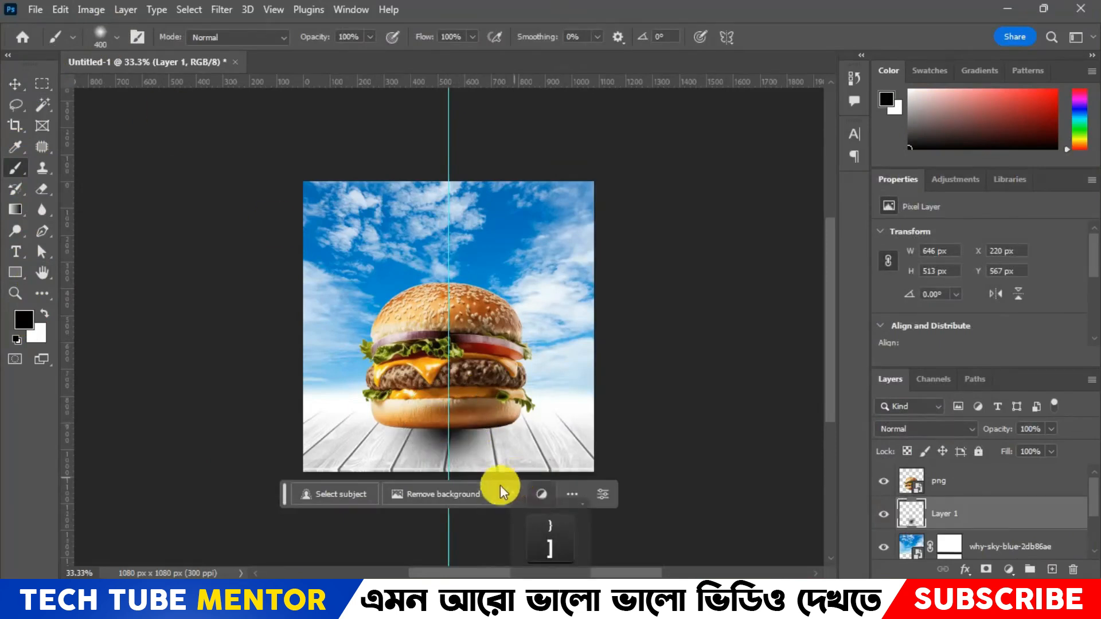
# Flatten and widen the painted shadow to 979 × 38 px so it lies along the tabletop at the burger's base.
pyautogui.hotkey('ctrl', 't')
pyautogui.moveTo(448, 333); pyautogui.dragTo(456, 429)
pyautogui.moveTo(528, 430); pyautogui.dragTo(594, 431)
pyautogui.moveTo(359, 429); pyautogui.dragTo(321, 428)
pyautogui.press('Left')
pyautogui.press('Left')
pyautogui.press('Left')
pyautogui.press('Left')
pyautogui.press('Left')
pyautogui.press('Left')
pyautogui.press('Left')
pyautogui.press('Left')
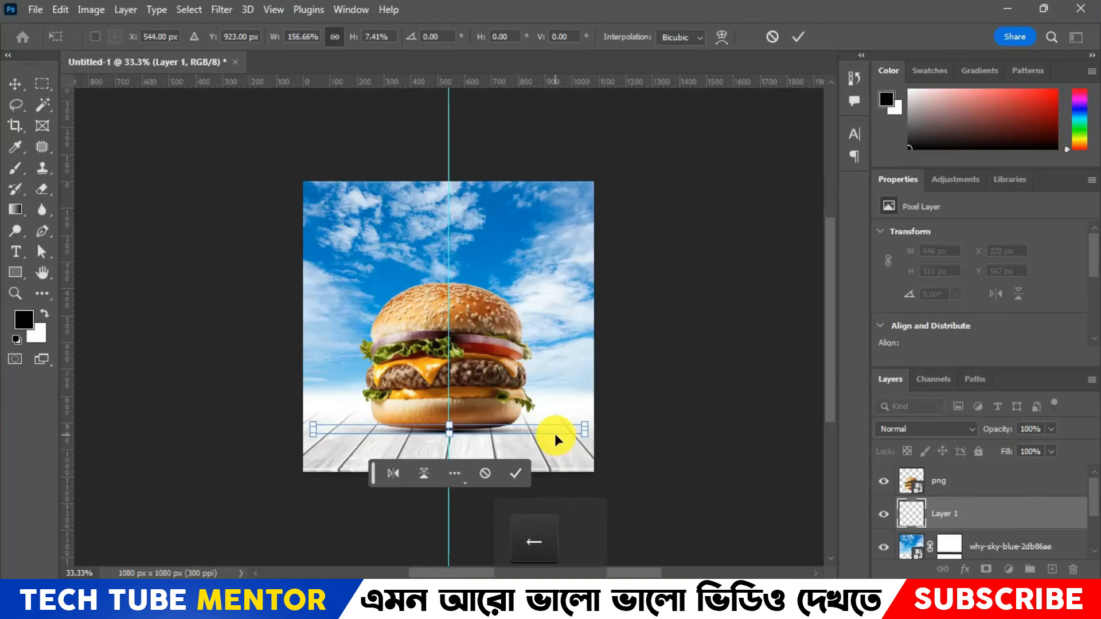
pyautogui.click(796, 36)
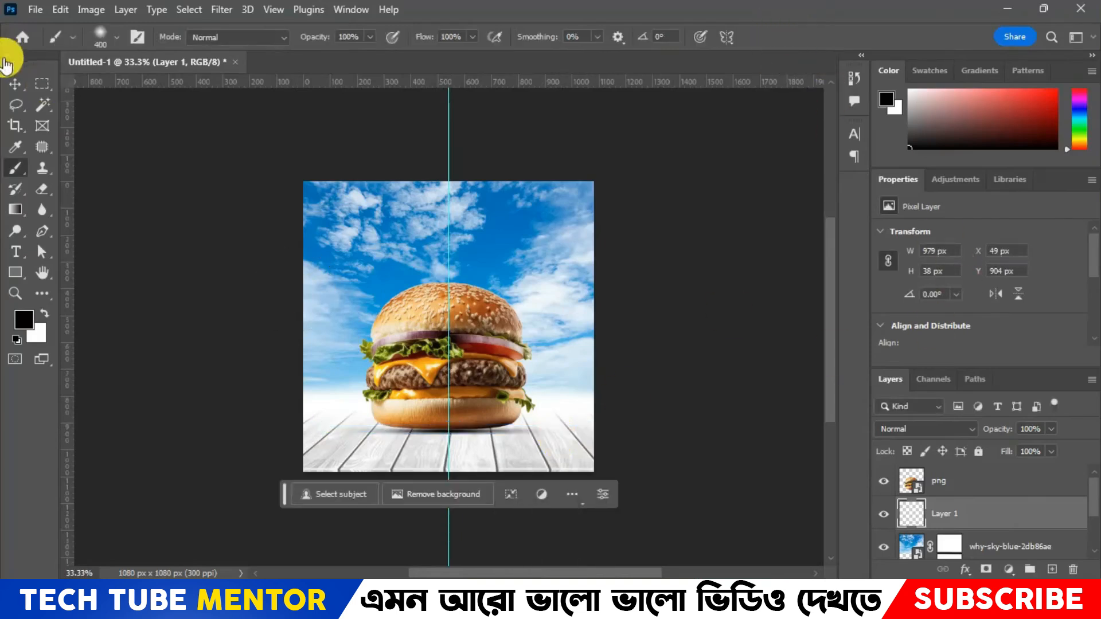
# Nudge the burger layer down to Y 386 px so its base sits over the shadow.
pyautogui.click(16, 90)
pyautogui.click(966, 482)
pyautogui.press('Down')
pyautogui.press('Down')
pyautogui.press('Down')
pyautogui.press('Down')
pyautogui.press('Down')
pyautogui.press('Down')
pyautogui.press('Down')
pyautogui.press('Down')
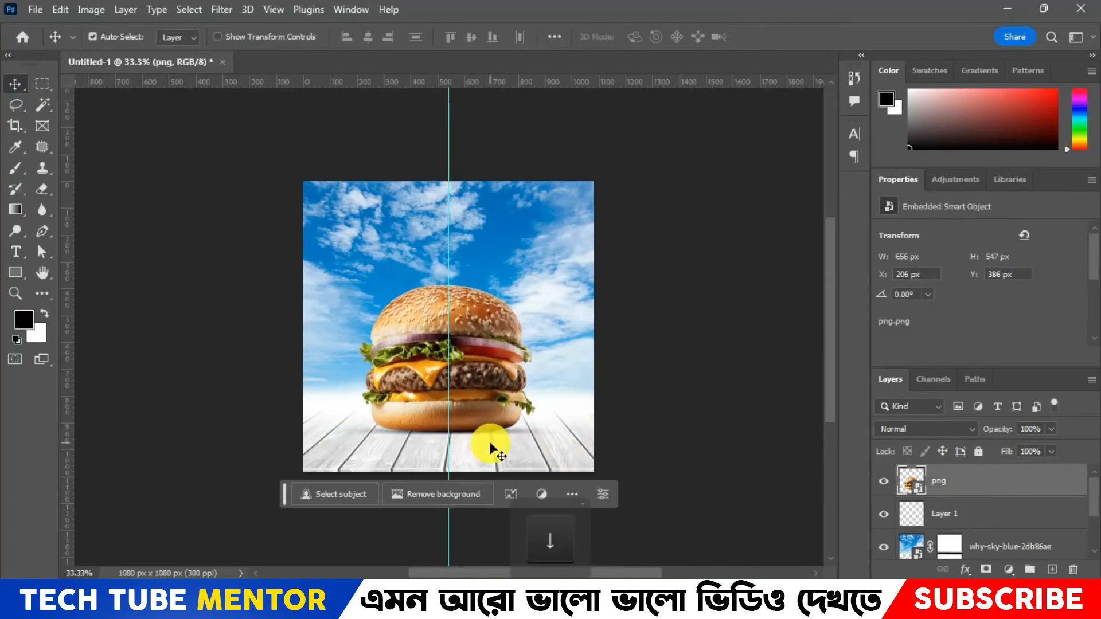
pyautogui.click(885, 516)
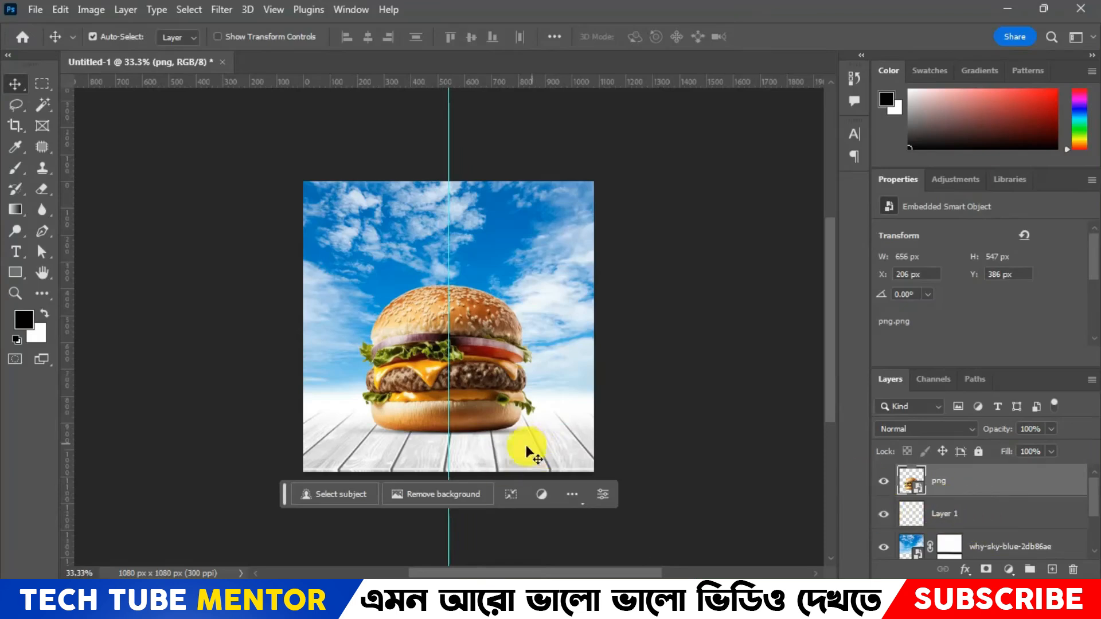
pyautogui.hotkey('ctrl', 't')
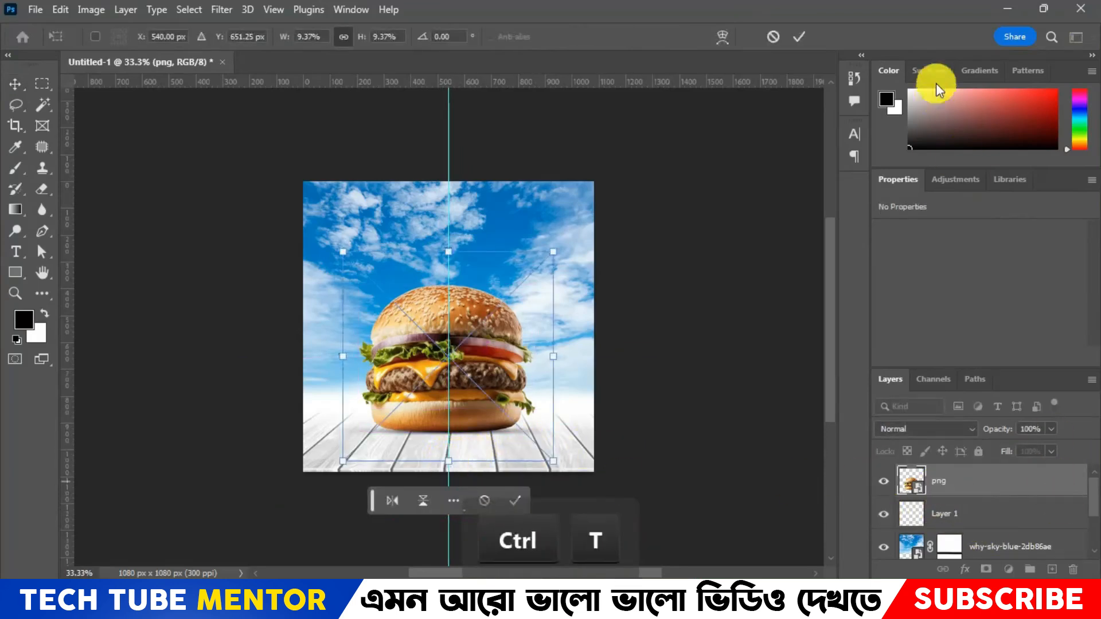
pyautogui.press('Return')
# Stretch the shadow layer vertically to 147.37% of its height.
pyautogui.click(963, 517)
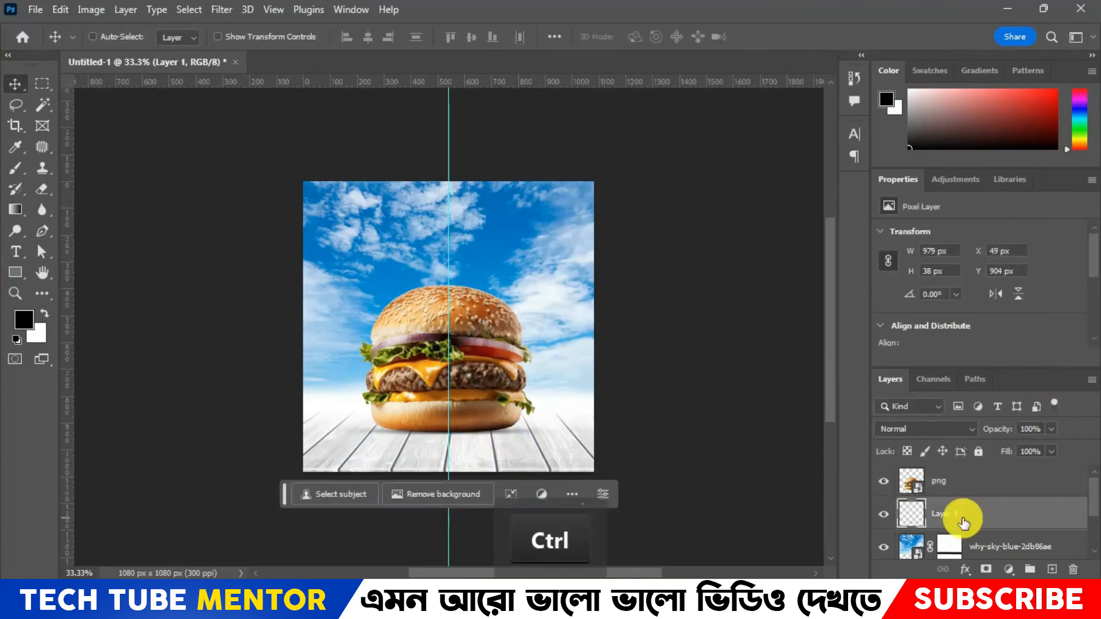
pyautogui.hotkey('ctrl', 't')
pyautogui.moveTo(450, 435); pyautogui.dragTo(450, 440)
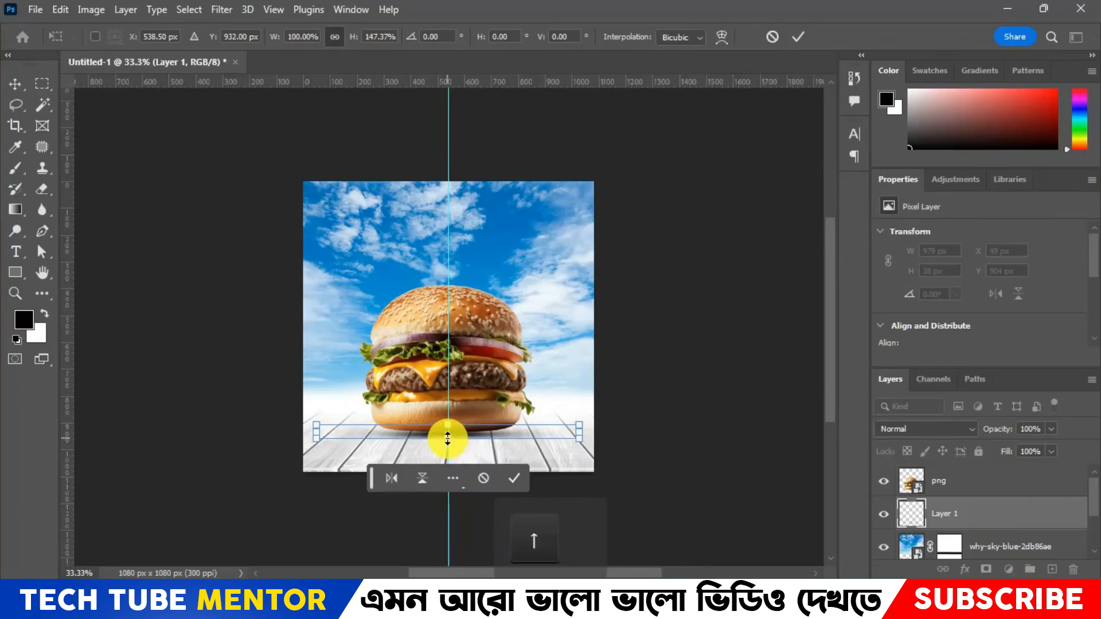
pyautogui.click(800, 36)
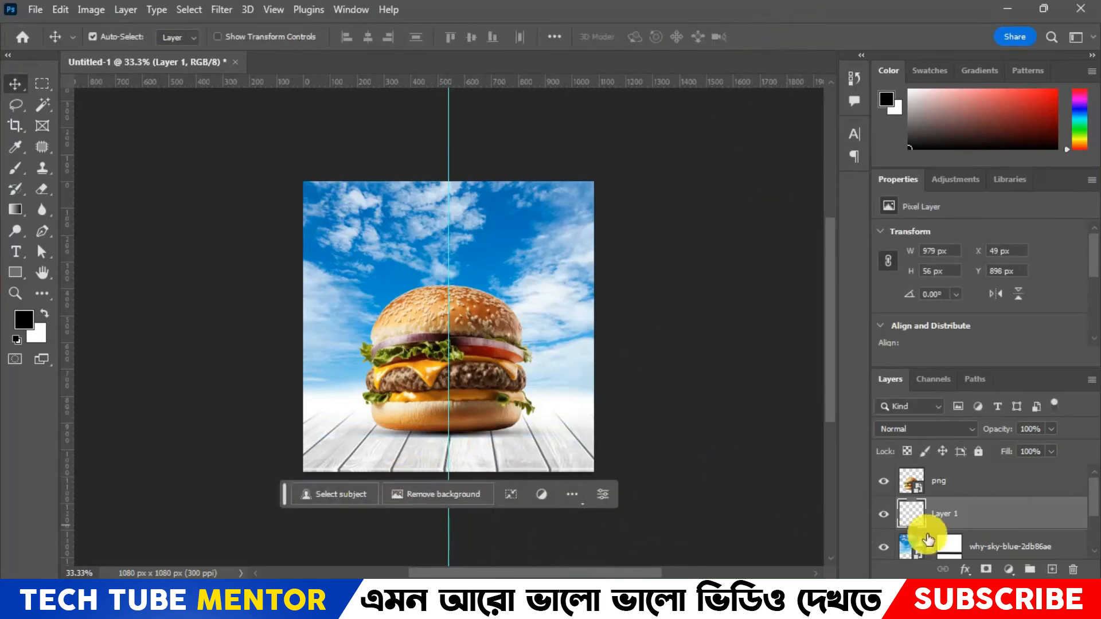
# Apply a Gaussian Blur with a 5-pixel radius to the shadow layer.
pyautogui.click(222, 9)
pyautogui.moveTo(256, 221)
pyautogui.click(464, 279)
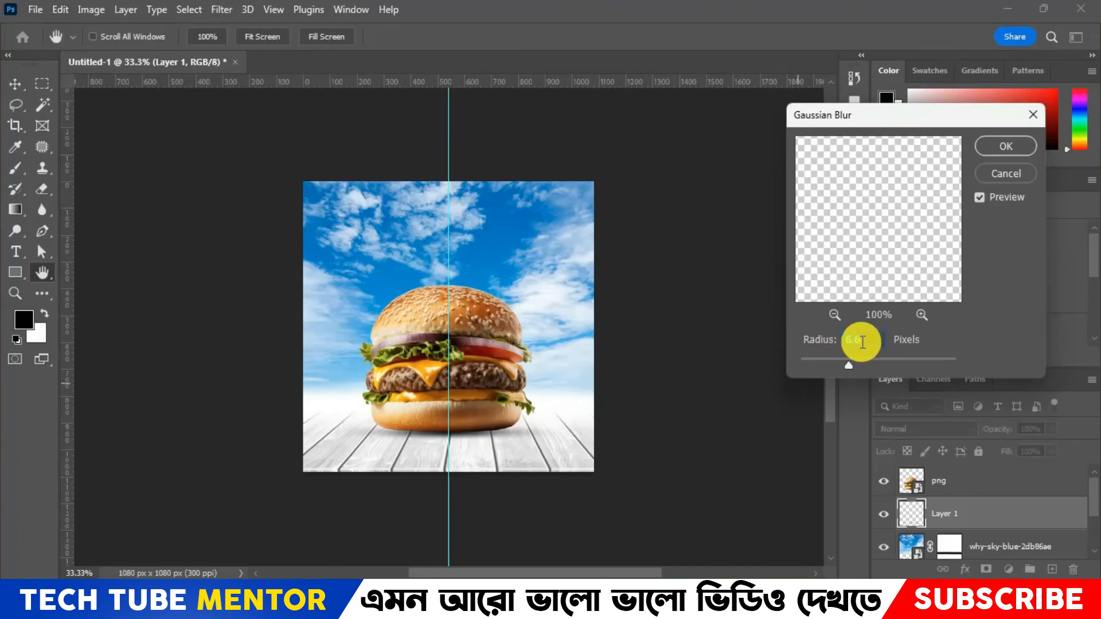
pyautogui.write('5')
pyautogui.click(998, 147)
pyautogui.press('v')
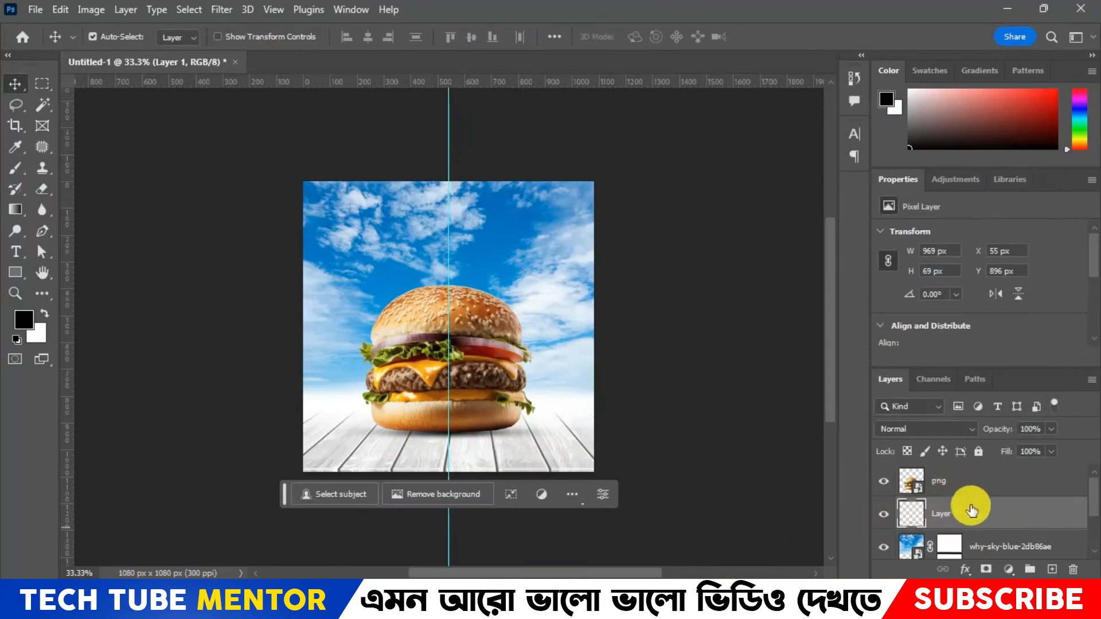
# Move the burger and its shadow layer down together, setting their shared centre to Y 693.50 px.
pyautogui.keyDown('ctrl'); pyautogui.click(949, 479); pyautogui.keyUp('ctrl')
pyautogui.hotkey('ctrl', 't')
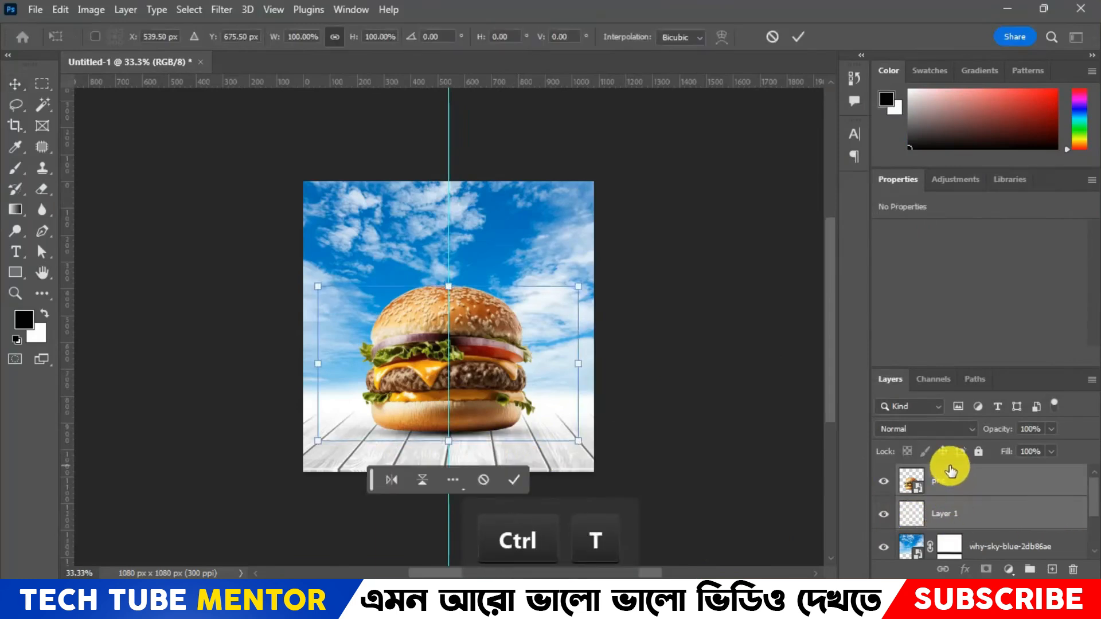
pyautogui.press('Down')
pyautogui.press('Down')
pyautogui.press('Down')
pyautogui.press('Down')
pyautogui.press('Down')
pyautogui.press('Down')
pyautogui.press('Down')
pyautogui.press('Down')
pyautogui.press('Down')
pyautogui.press('Down')
pyautogui.press('Down')
pyautogui.press('Down')
pyautogui.press('Down')
pyautogui.press('Down')
pyautogui.press('Down')
pyautogui.press('Down')
pyautogui.press('Down')
pyautogui.press('Down')
pyautogui.press('Down')
pyautogui.press('Down')
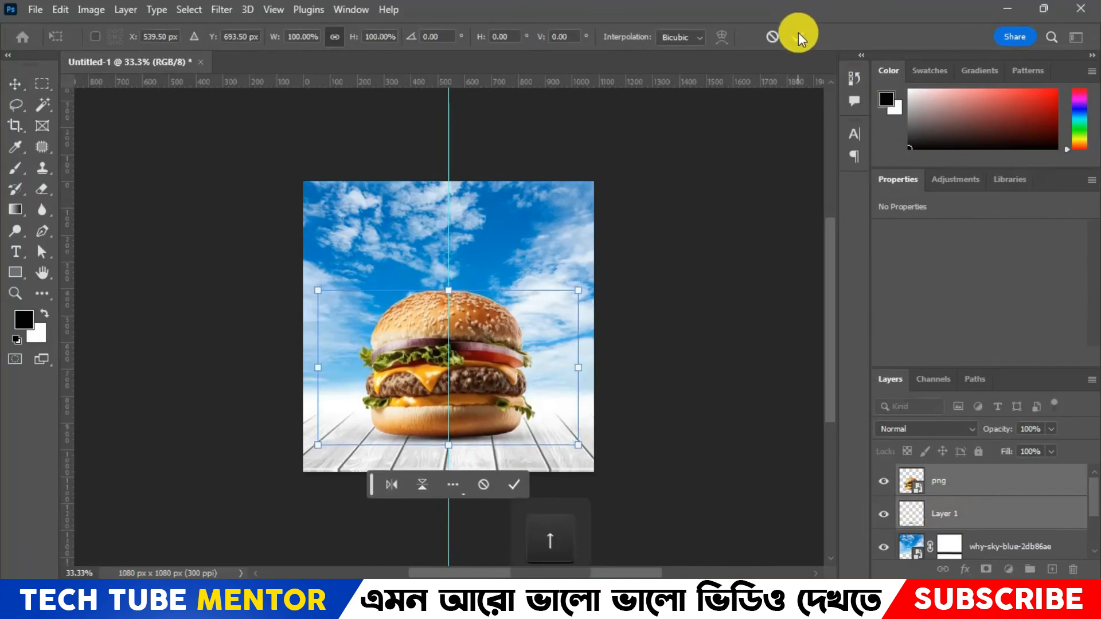
pyautogui.click(798, 36)
# Group the burger with its shadow, and group the sky and wooden table layers separately.
pyautogui.hotkey('ctrl', 'g')
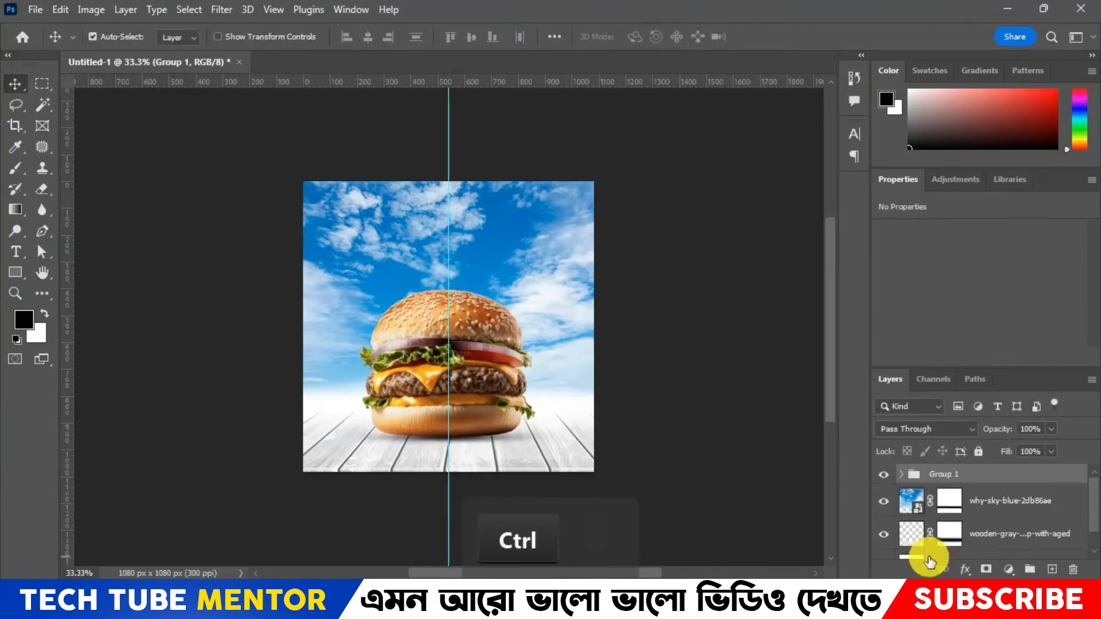
pyautogui.click(885, 474)
pyautogui.click(884, 474)
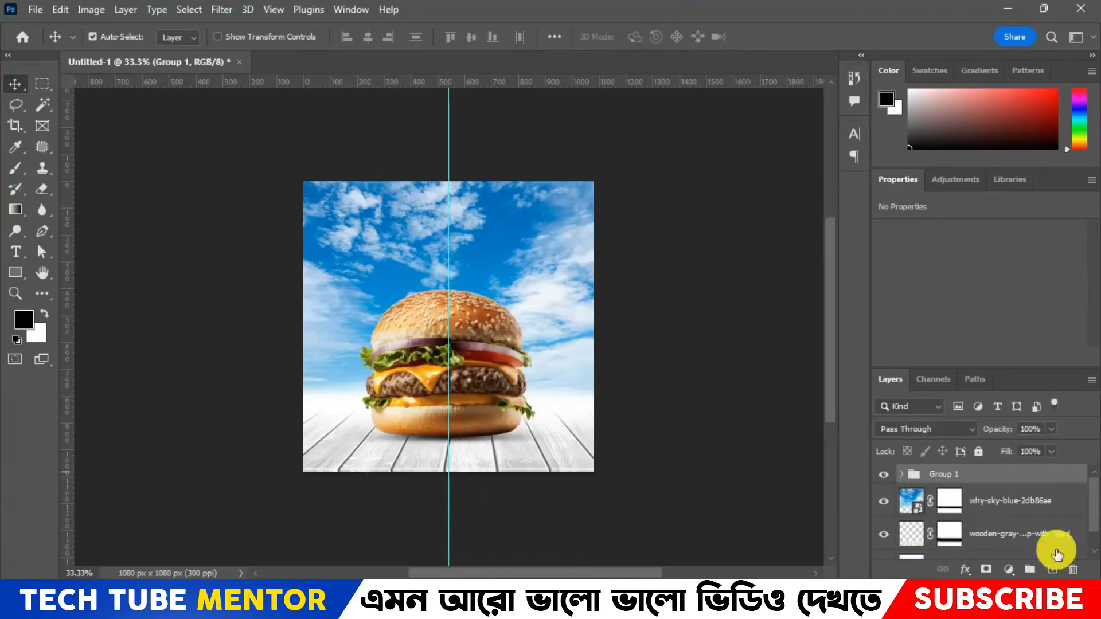
pyautogui.click(1003, 505)
pyautogui.keyDown('ctrl'); pyautogui.click(1006, 530); pyautogui.keyUp('ctrl')
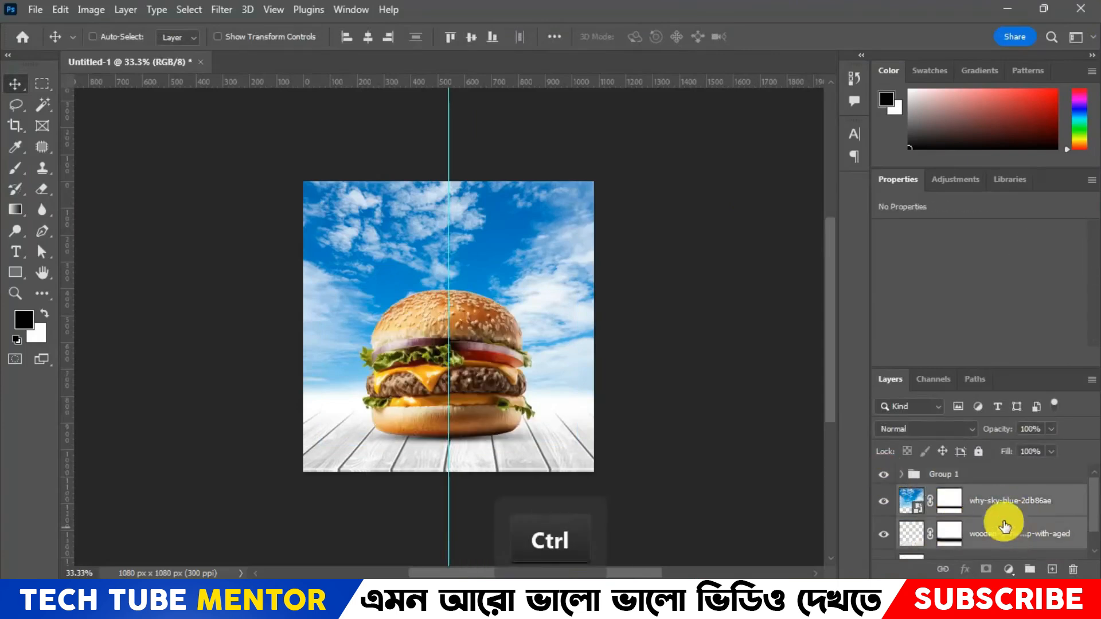
pyautogui.hotkey('ctrl', 'g')
pyautogui.click(883, 494)
pyautogui.click(883, 494)
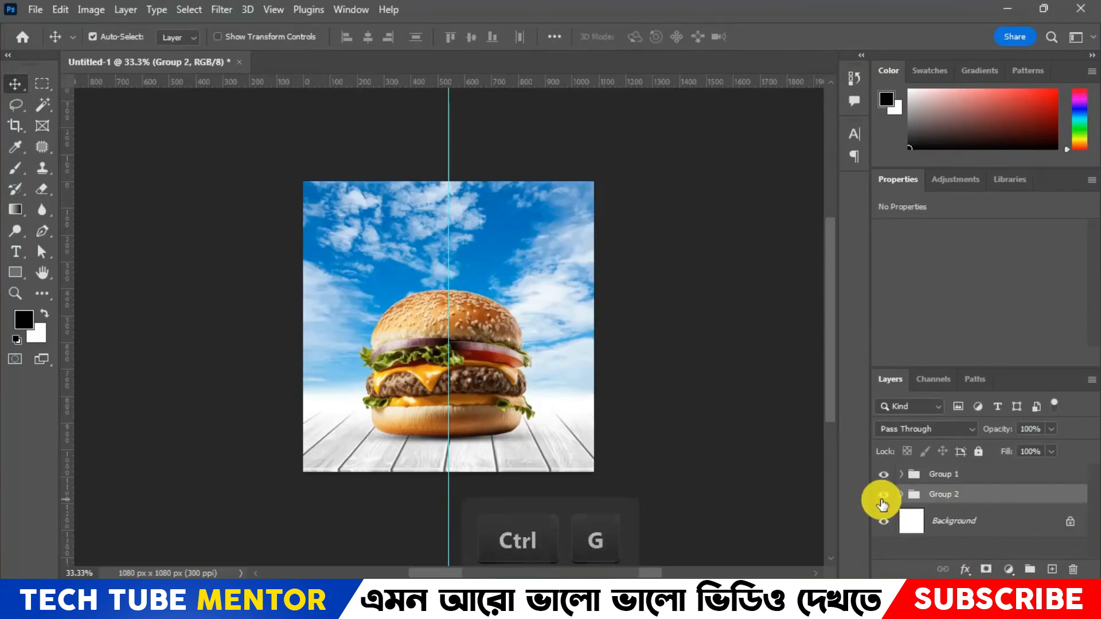
pyautogui.click(883, 496)
pyautogui.click(883, 496)
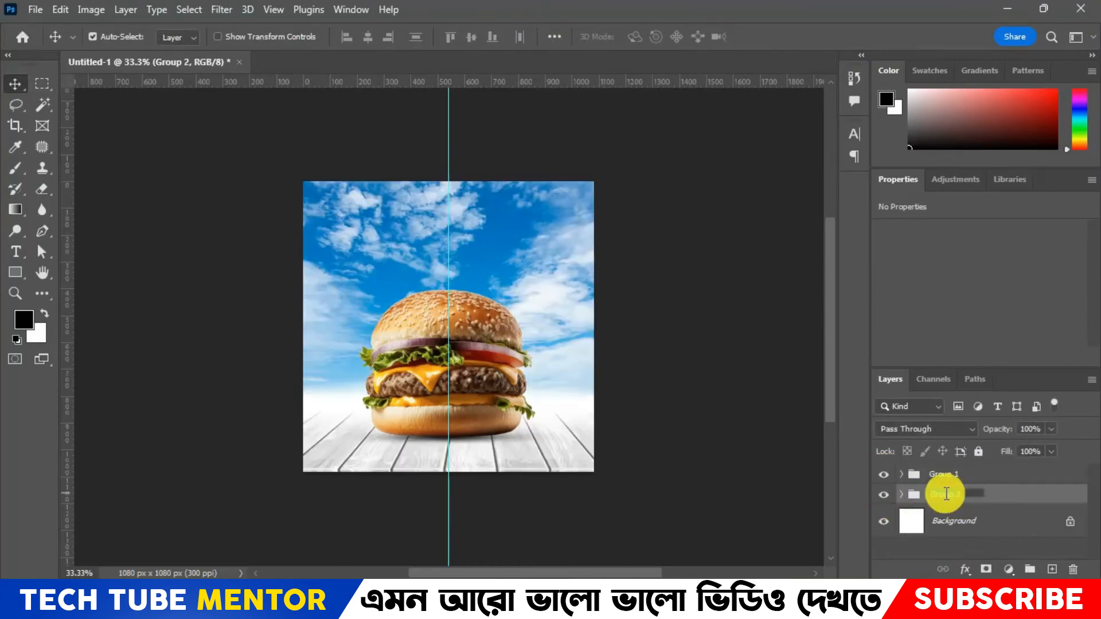
# Rename the group holding the sky and wooden table as Background.
pyautogui.write('Backg')
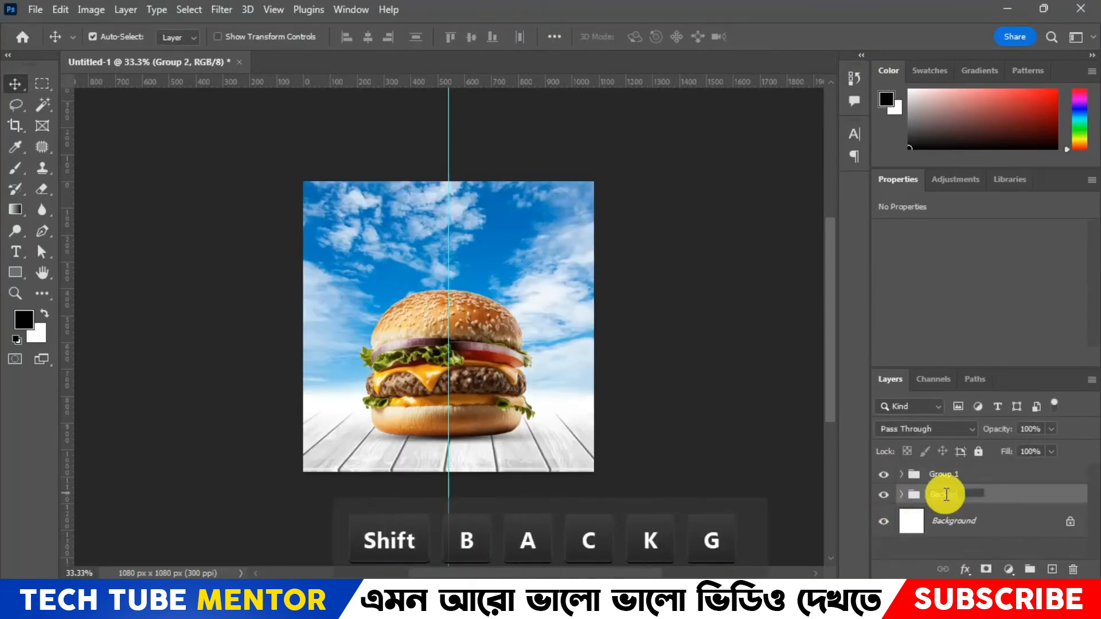
pyautogui.write('round')
pyautogui.press('Return')
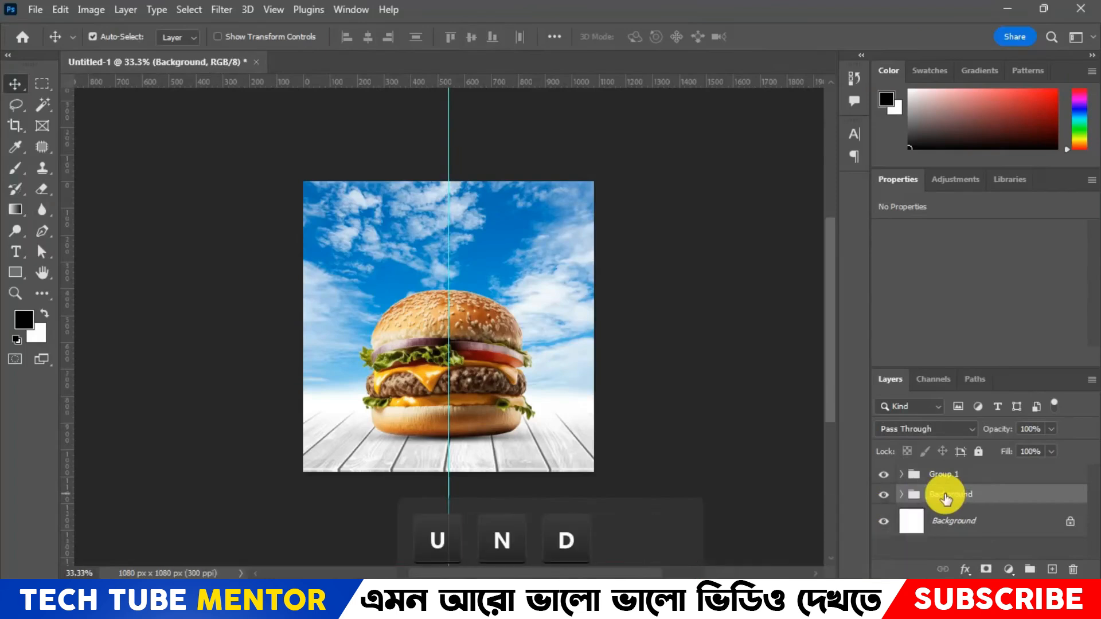
pyautogui.doubleClick(939, 476)
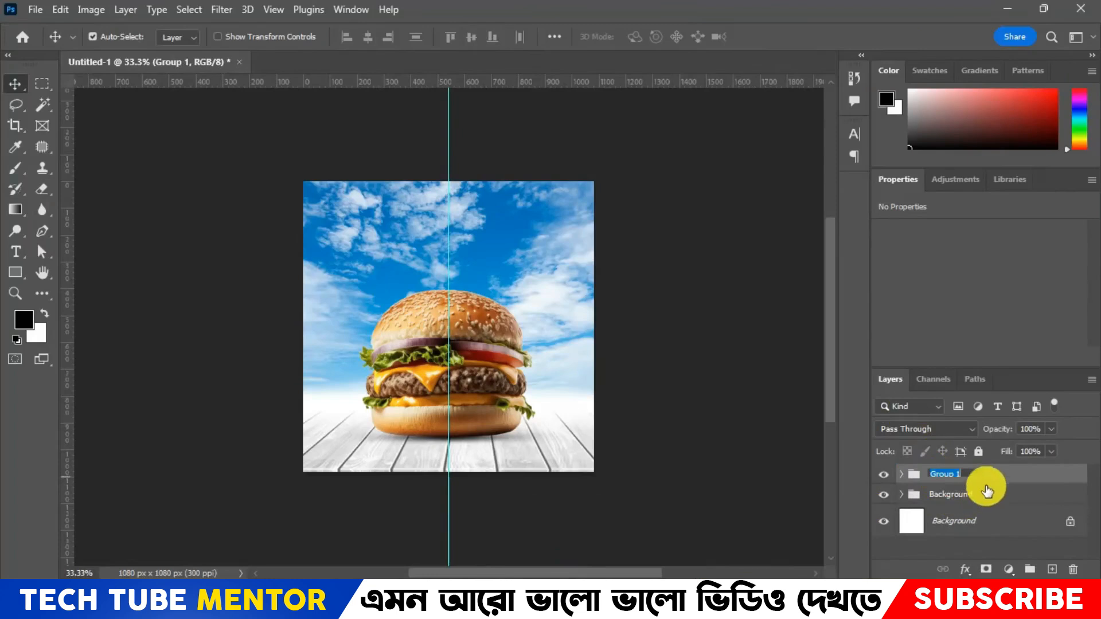
# Place the flaming chili image pngegg (1) as an embedded object above the burger group.
pyautogui.click(32, 11)
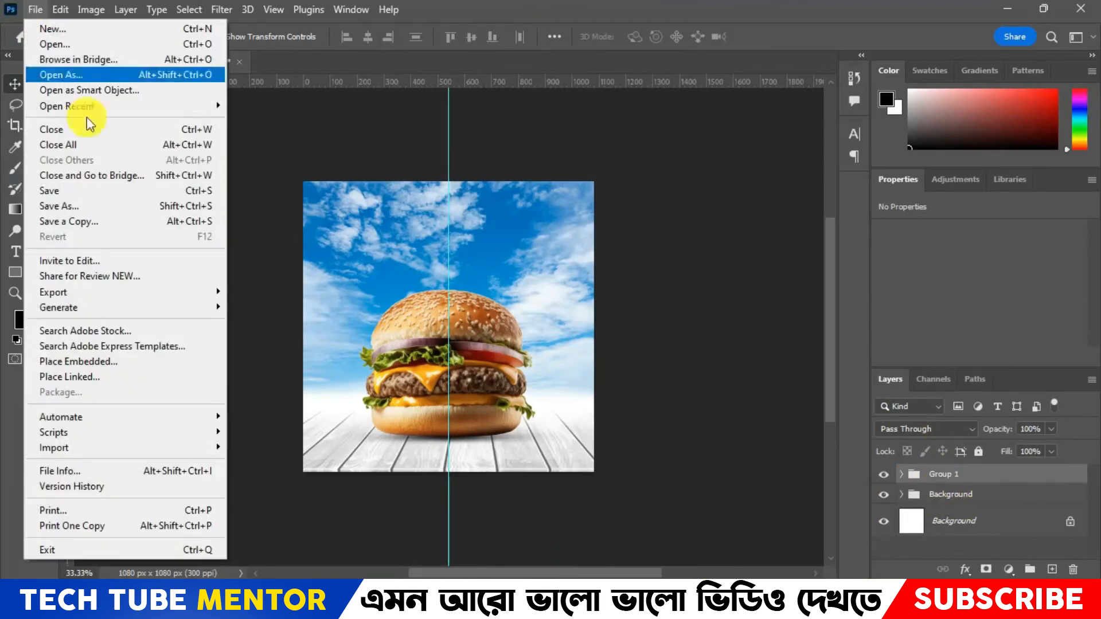
pyautogui.click(112, 362)
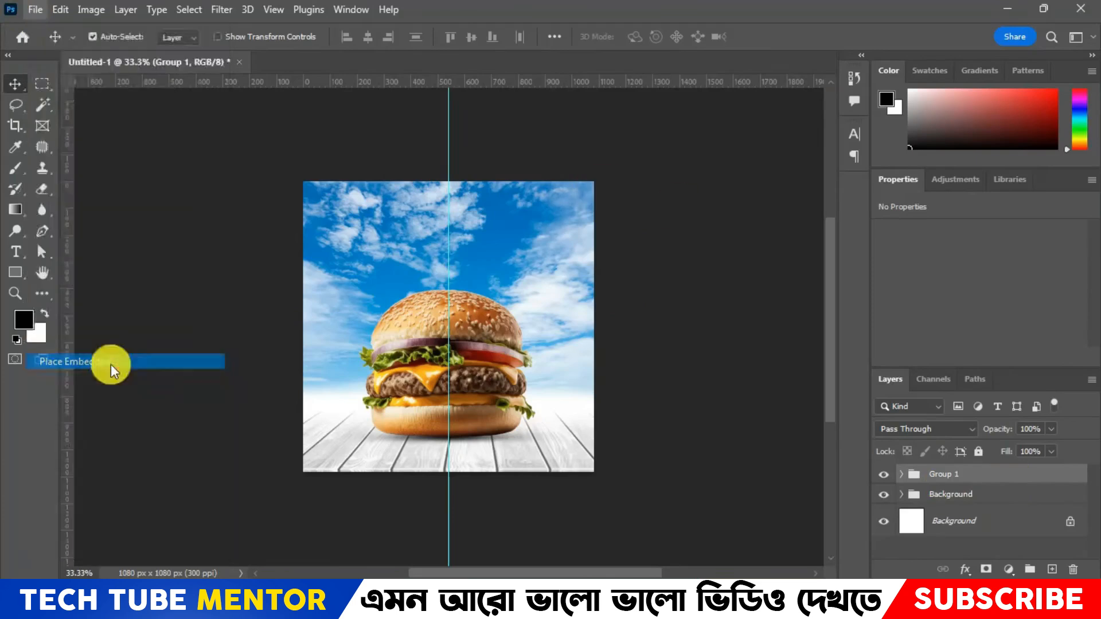
pyautogui.click(390, 183)
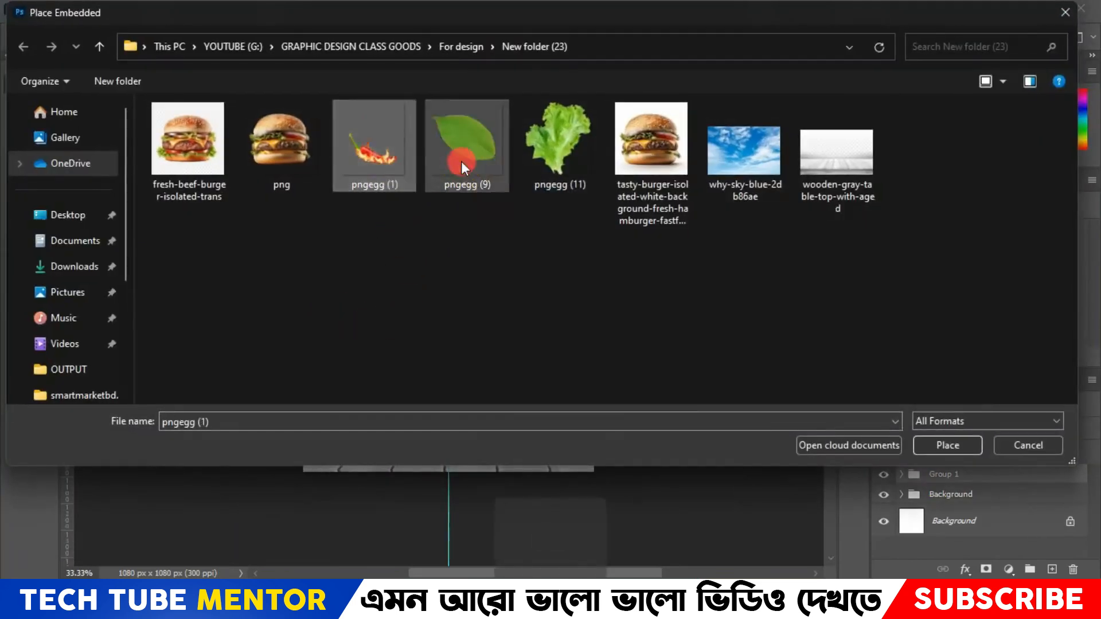
pyautogui.click(576, 171)
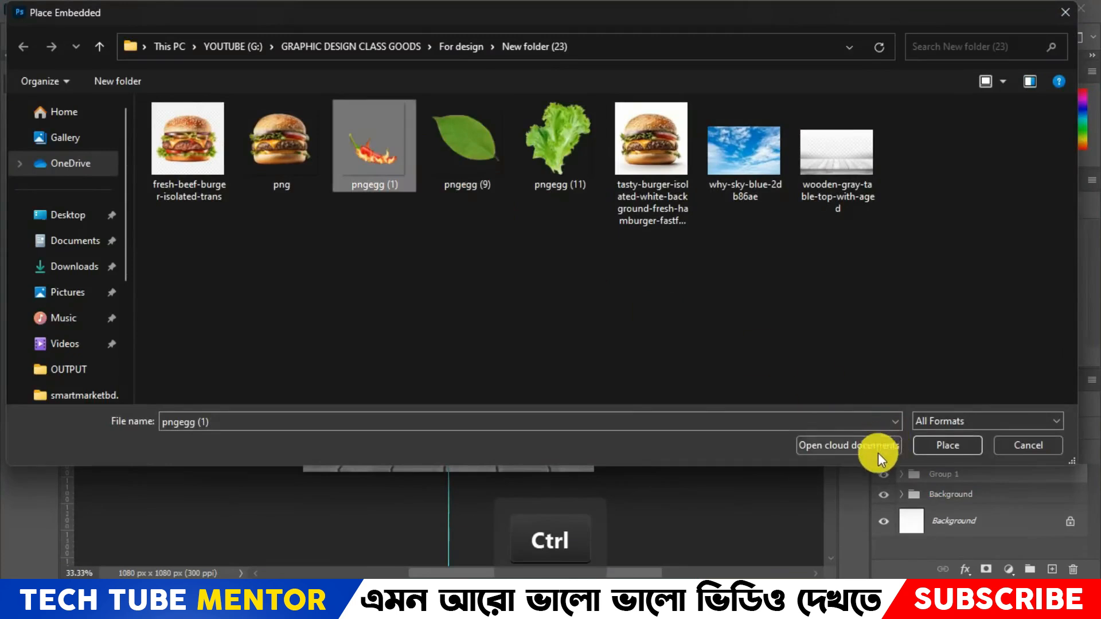
pyautogui.click(927, 447)
# Scale the chili to 11.83% and position it on the tabletop left of the burger, at X 147.87 px, Y 829 px.
pyautogui.moveTo(486, 410); pyautogui.dragTo(387, 439)
pyautogui.moveTo(228, 219); pyautogui.dragTo(383, 402)
pyautogui.hotkey('ctrl', 'z')
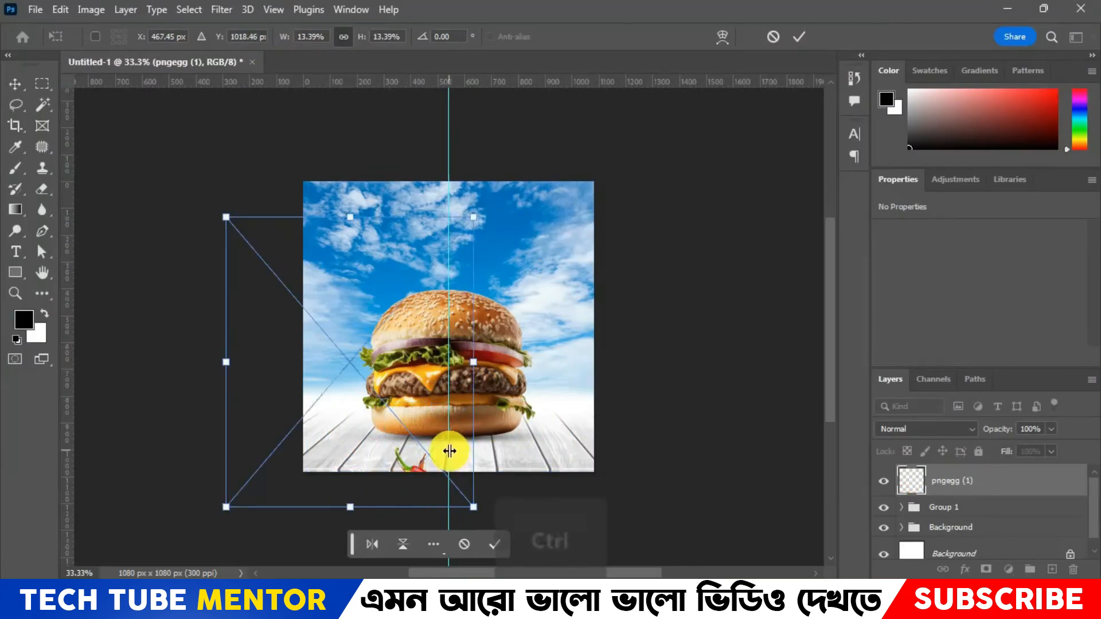
pyautogui.moveTo(471, 217); pyautogui.dragTo(304, 414)
pyautogui.moveTo(277, 469); pyautogui.dragTo(349, 416)
# Flip the chili horizontally and lower it to Y 847.76 px, committing the placement.
pyautogui.rightClick(357, 408)
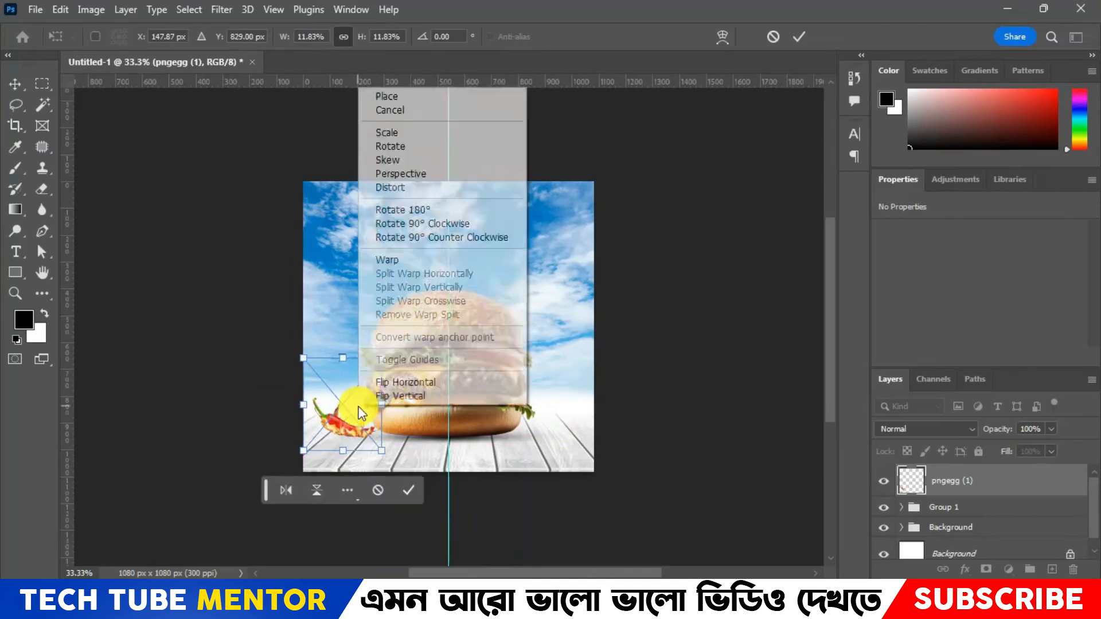
pyautogui.click(410, 383)
pyautogui.moveTo(404, 351); pyautogui.dragTo(370, 316)
pyautogui.hotkey('ctrl', 'z')
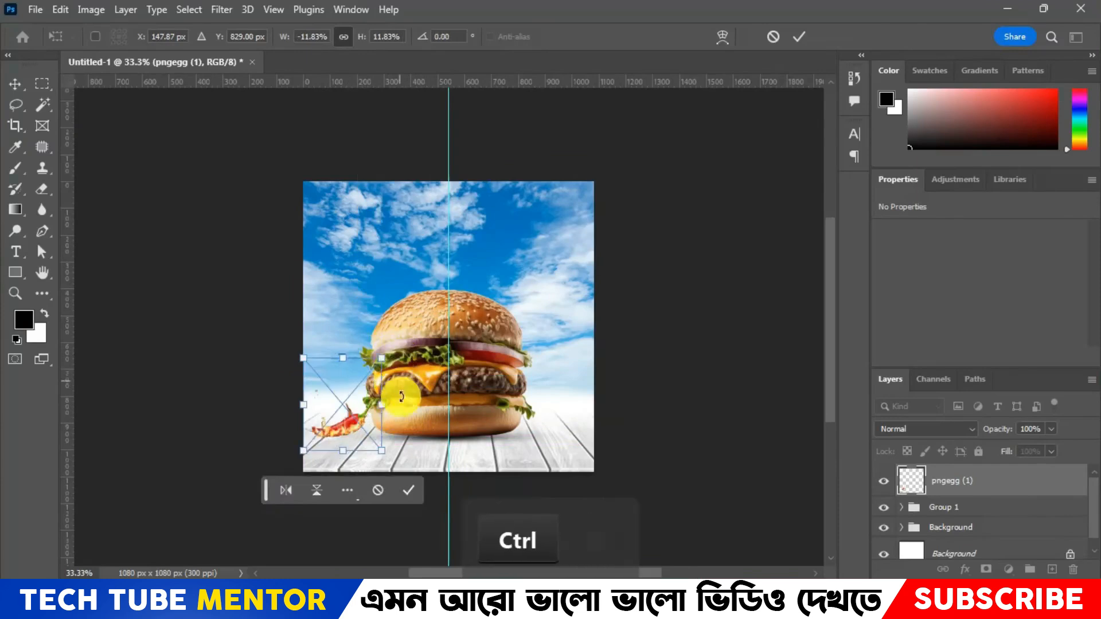
pyautogui.moveTo(346, 426); pyautogui.dragTo(346, 431)
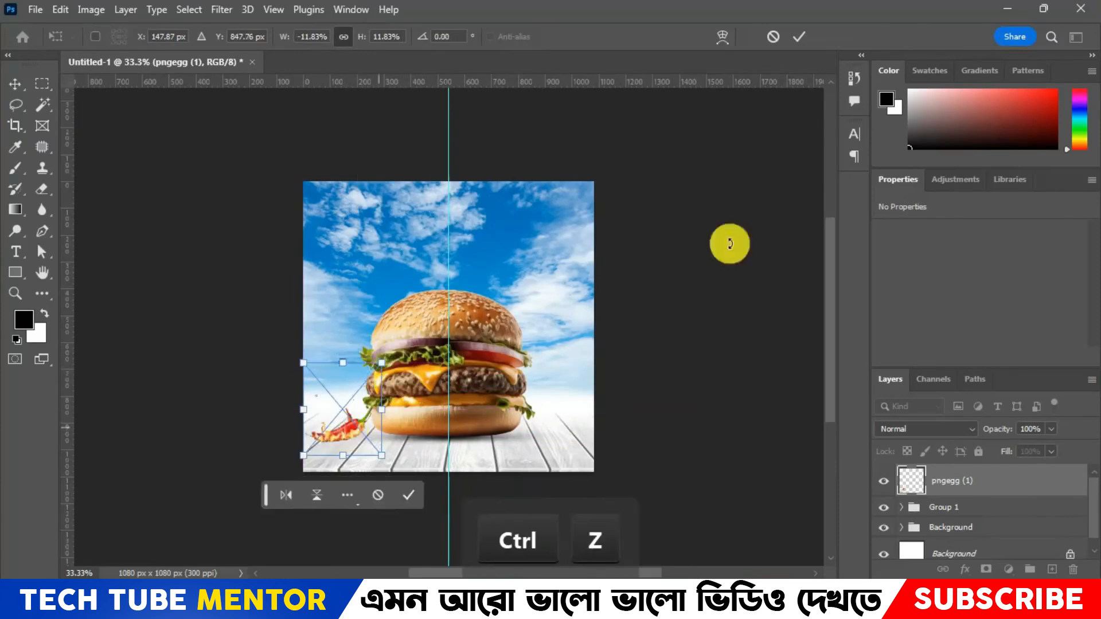
pyautogui.click(799, 36)
# Move the chili across to the tabletop on the burger's right side, at about X 798 px, Y 741 px.
pyautogui.hotkey('ctrl', 'space')
pyautogui.click(772, 309)
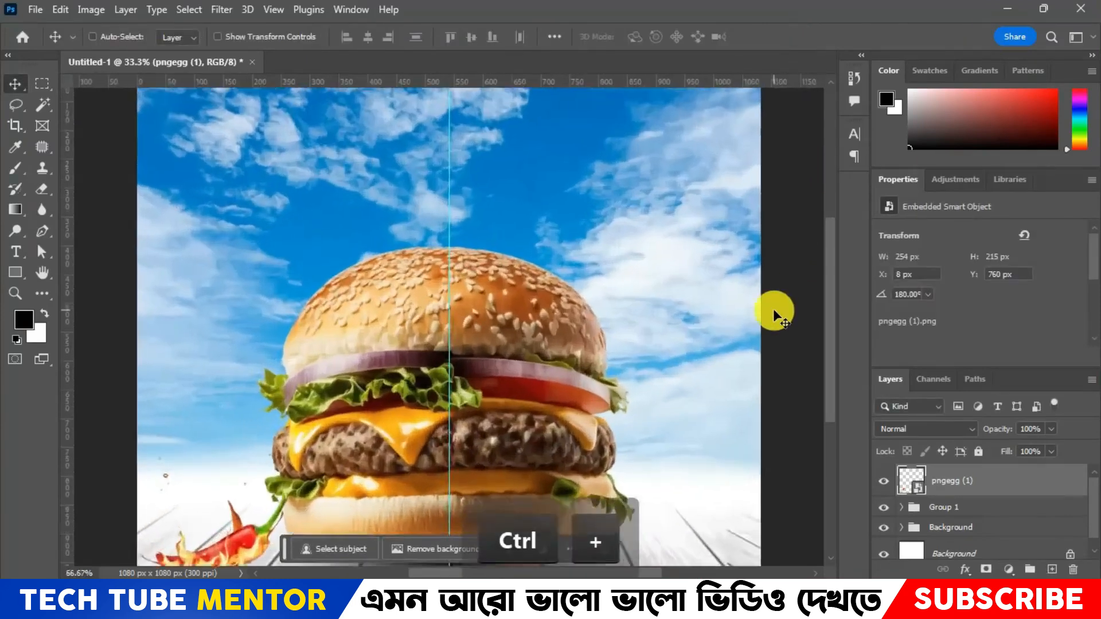
pyautogui.moveTo(471, 434); pyautogui.dragTo(470, 198)
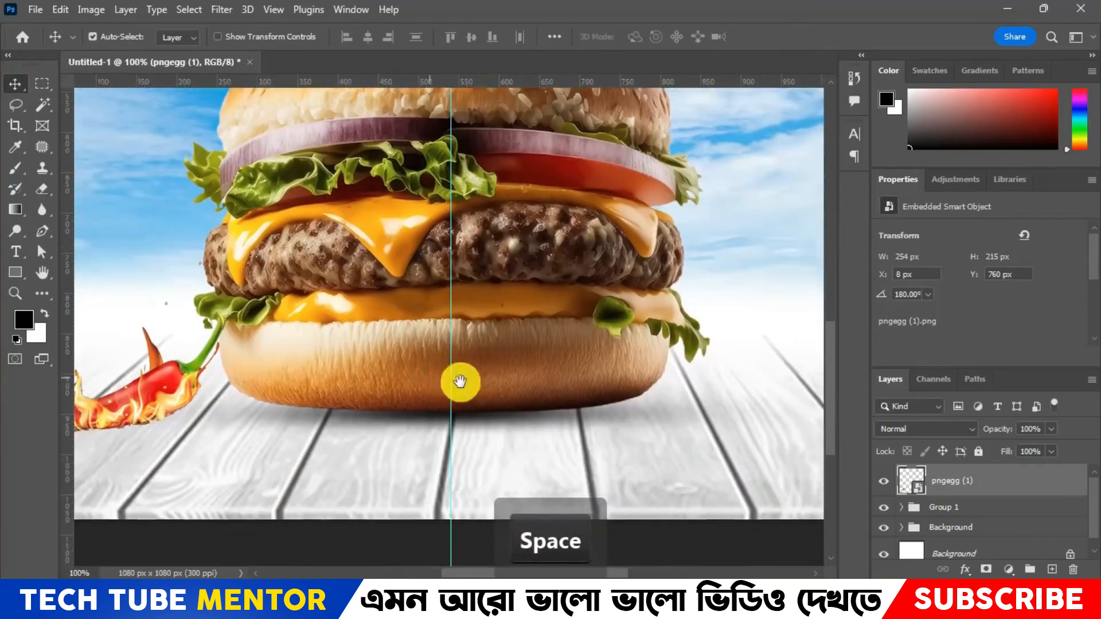
pyautogui.moveTo(459, 383); pyautogui.dragTo(474, 377)
pyautogui.moveTo(215, 421); pyautogui.dragTo(570, 442)
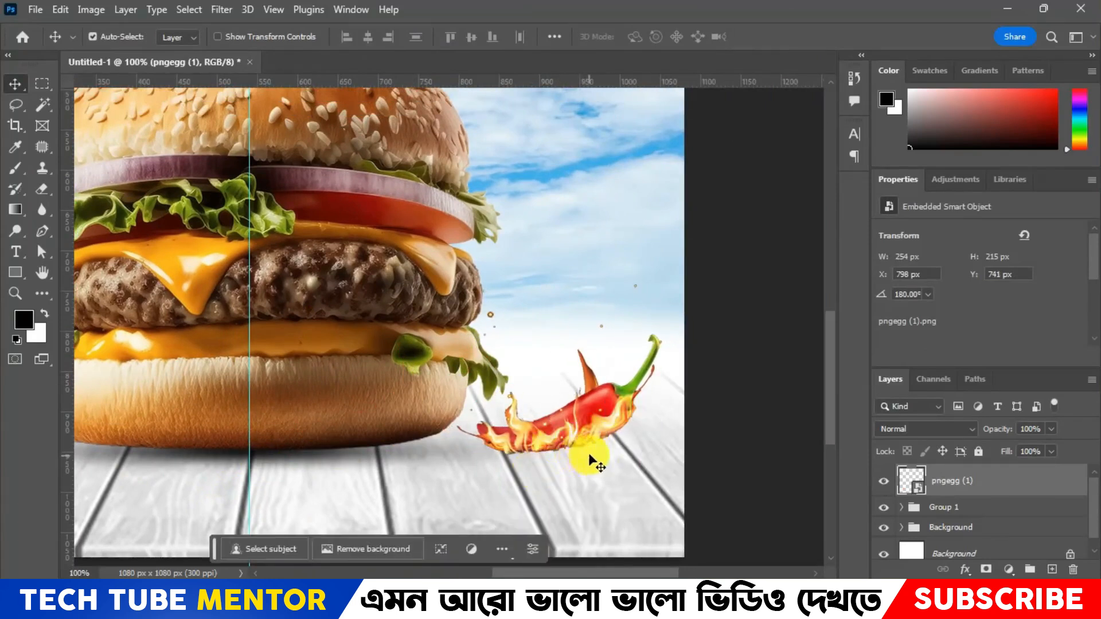
# Flip the chili horizontally again and set it beside the burger bun at X 800 px, Y 757 px.
pyautogui.rightClick(564, 423)
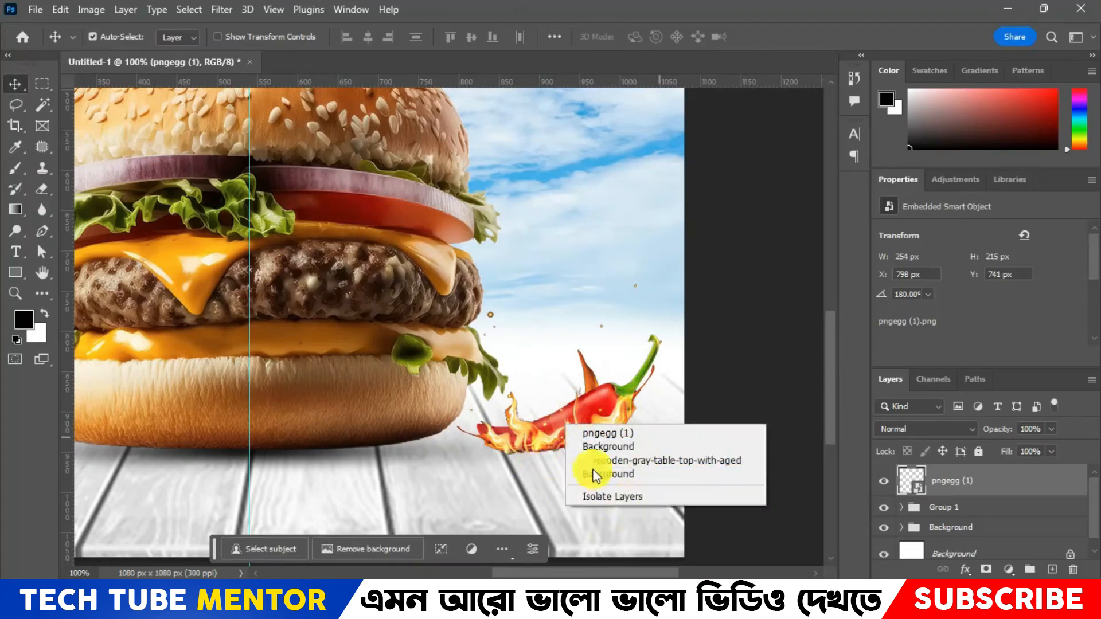
pyautogui.click(547, 454)
pyautogui.hotkey('ctrl', 't')
pyautogui.rightClick(572, 426)
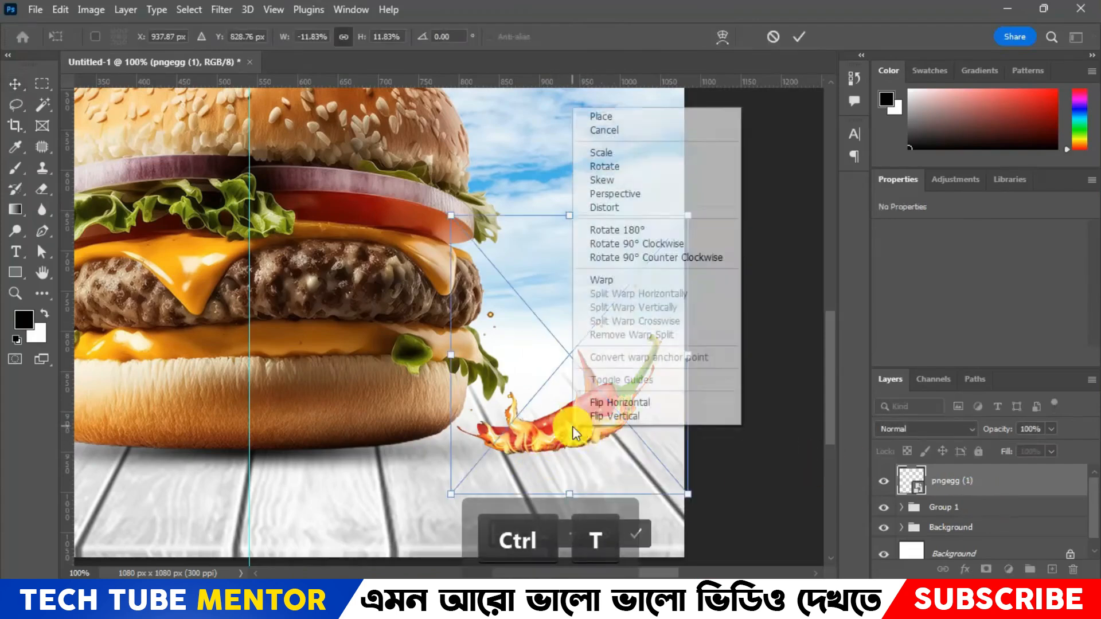
pyautogui.click(641, 406)
pyautogui.moveTo(575, 411); pyautogui.dragTo(556, 432)
pyautogui.click(798, 38)
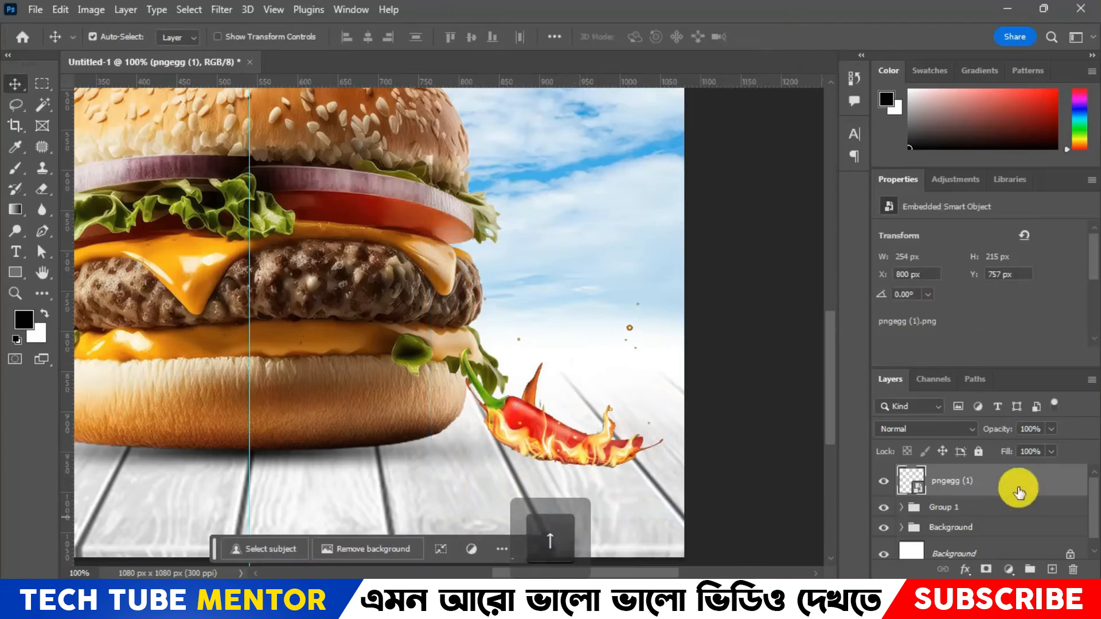
# Add an empty layer between the chili and the burger group.
pyautogui.click(990, 508)
pyautogui.click(1048, 569)
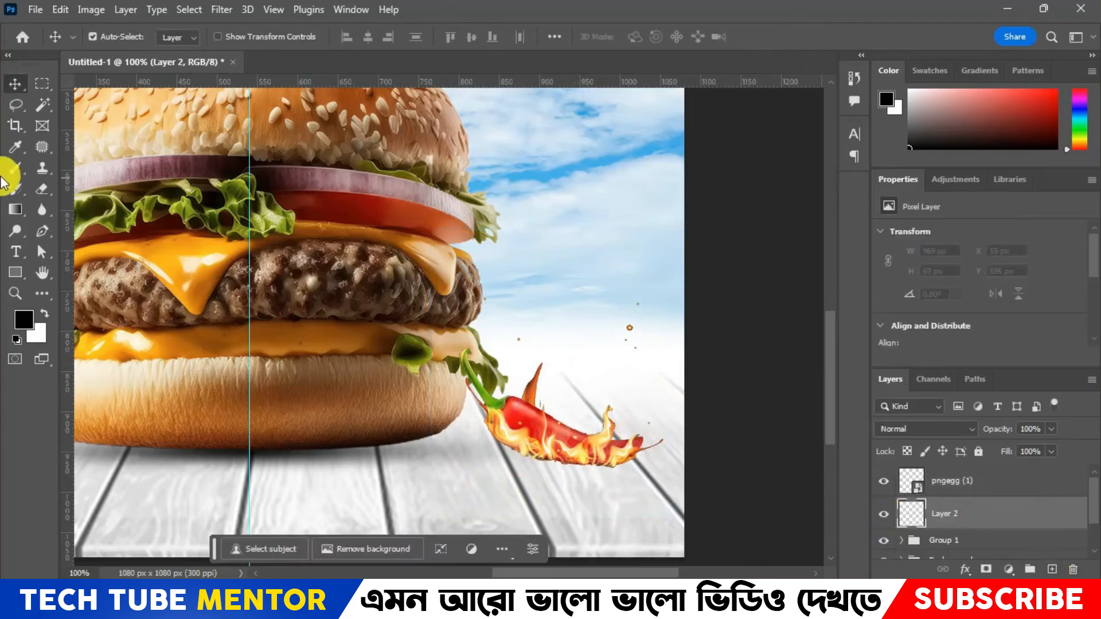
# Paint a soft black spot behind the chili with the 400 px brush and flatten its height to 13.26%.
pyautogui.click(15, 167)
pyautogui.click(533, 408)
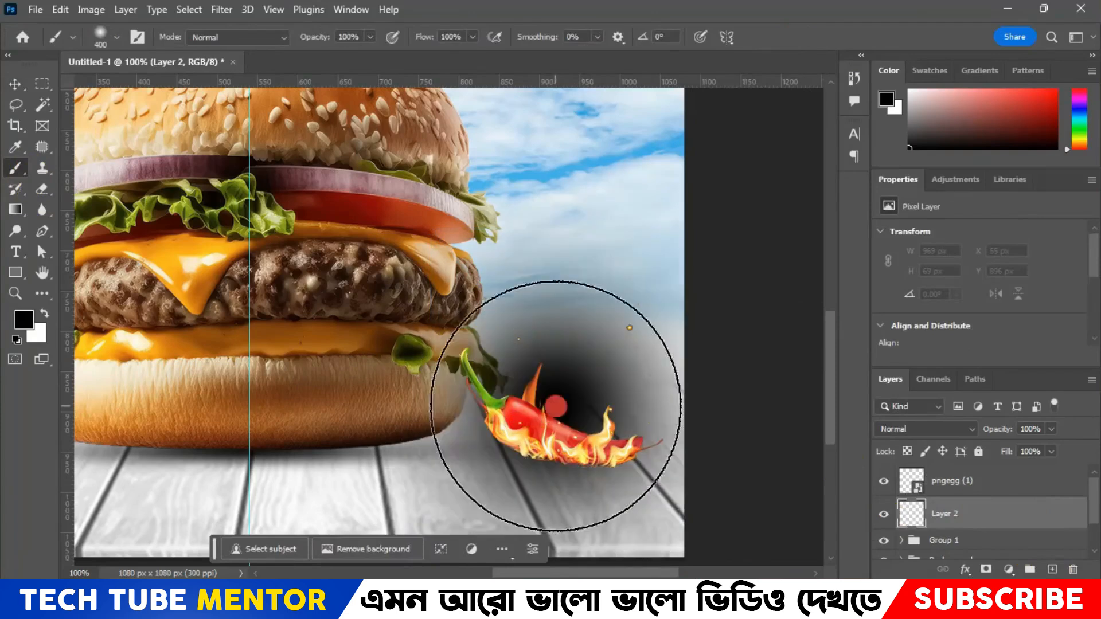
pyautogui.hotkey('ctrl', 't')
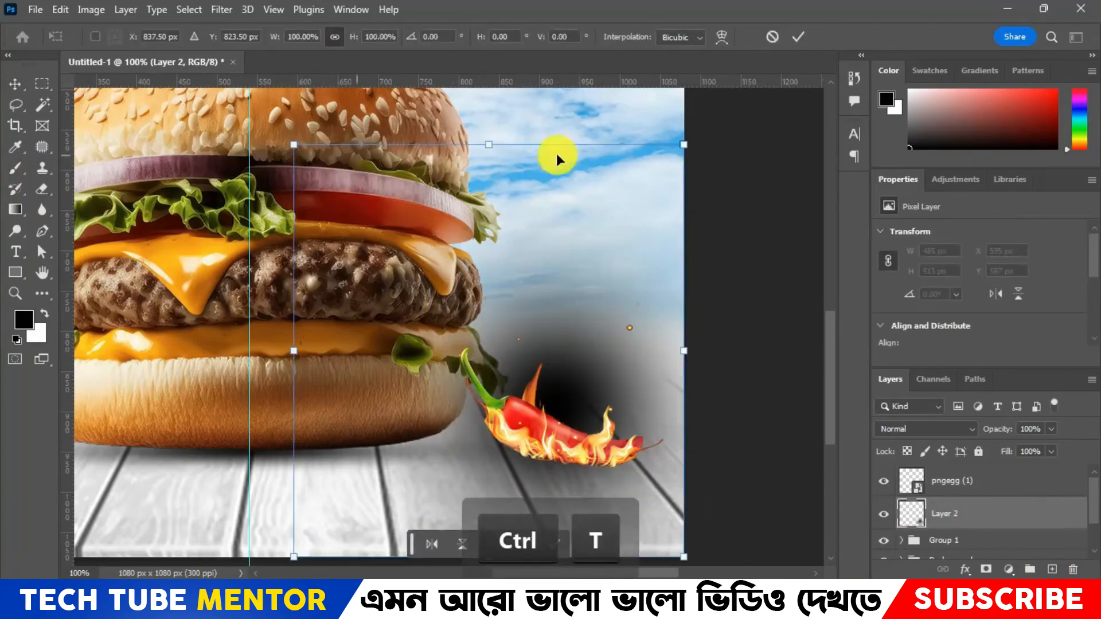
pyautogui.moveTo(488, 145); pyautogui.dragTo(498, 465)
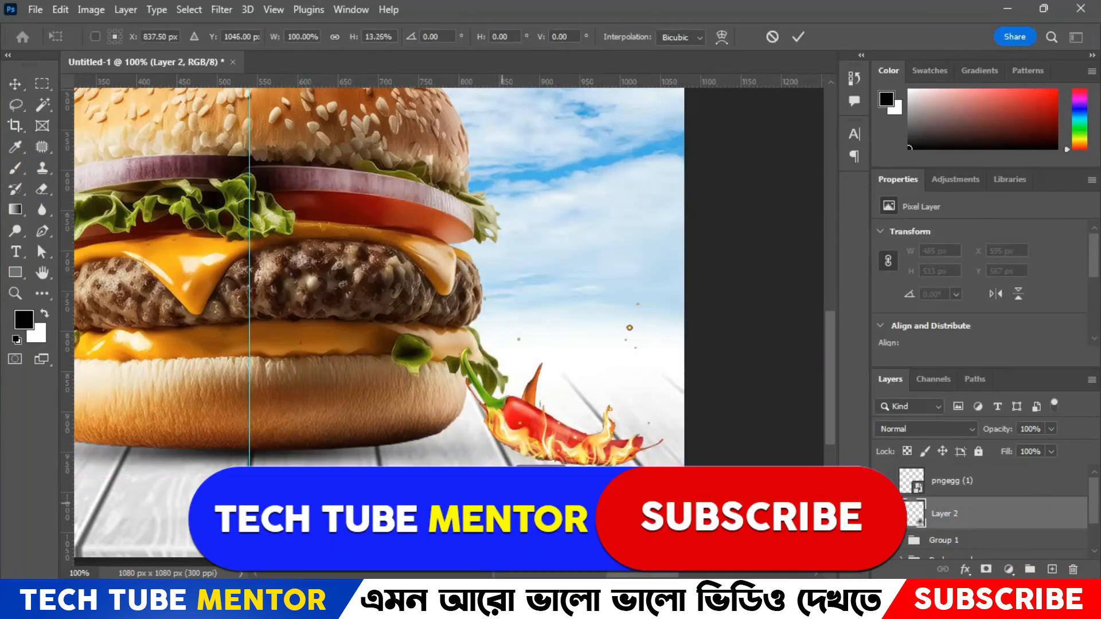
# Move the flattened shadow up under the chili and shrink it to 85.77% width and 5.85% height.
pyautogui.moveTo(386, 540); pyautogui.dragTo(405, 459)
pyautogui.moveTo(314, 462); pyautogui.dragTo(349, 461)
pyautogui.moveTo(632, 474); pyautogui.dragTo(616, 476)
pyautogui.moveTo(517, 476); pyautogui.dragTo(517, 470)
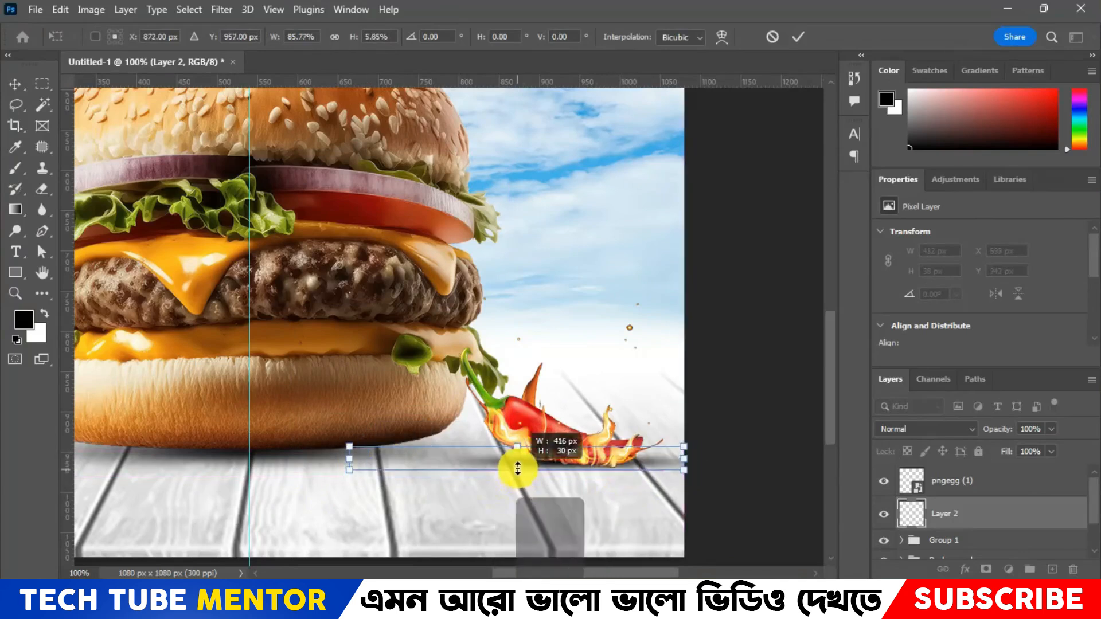
# Nudge the chili's shadow down and right to X 878 px, Y 961 px.
pyautogui.press('Down')
pyautogui.press('Down')
pyautogui.press('Down')
pyautogui.press('Down')
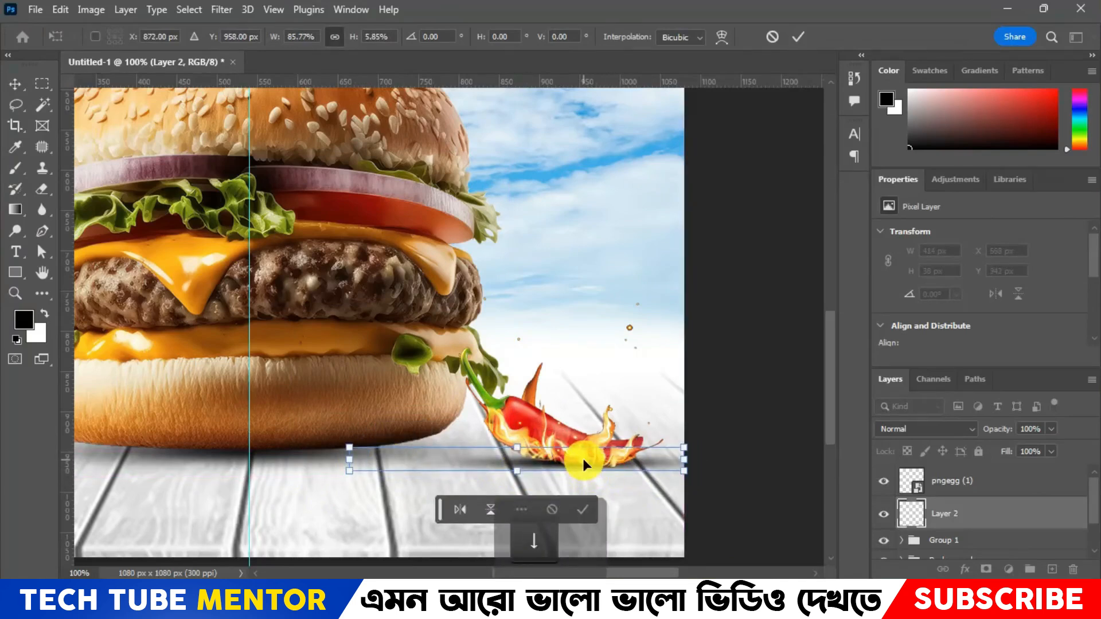
pyautogui.press('Right')
pyautogui.press('Right')
pyautogui.press('Right')
pyautogui.press('Right')
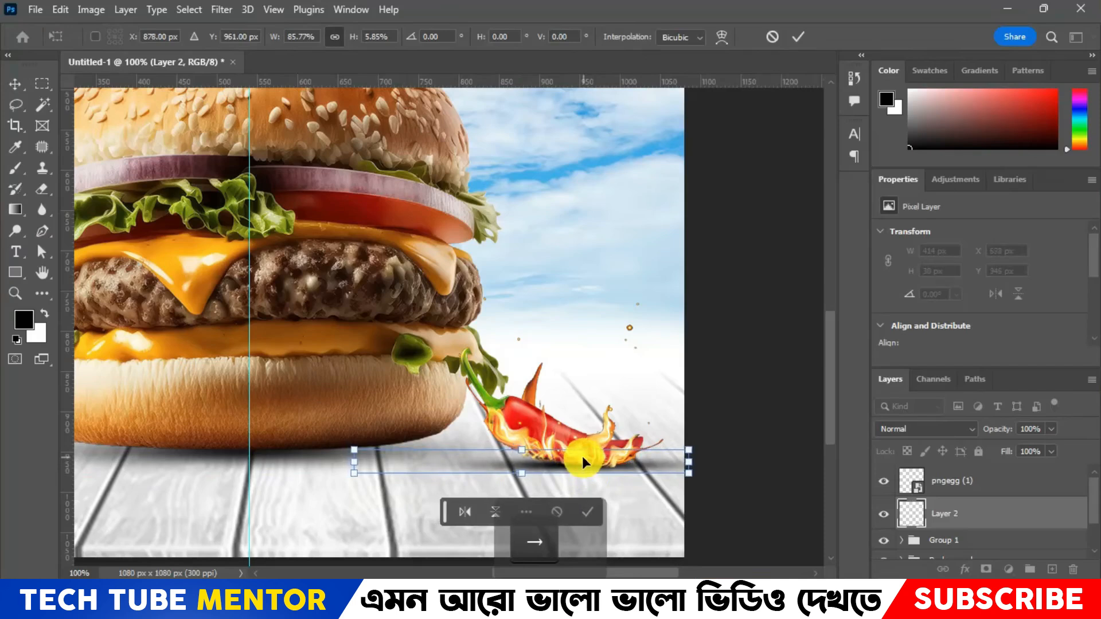
# Shrink the shadow to 60.21% width and 4.10% height, centre it beneath the chili at X 908 px, and commit the transform.
pyautogui.moveTo(688, 462); pyautogui.dragTo(590, 462)
pyautogui.moveTo(505, 466); pyautogui.dragTo(576, 465)
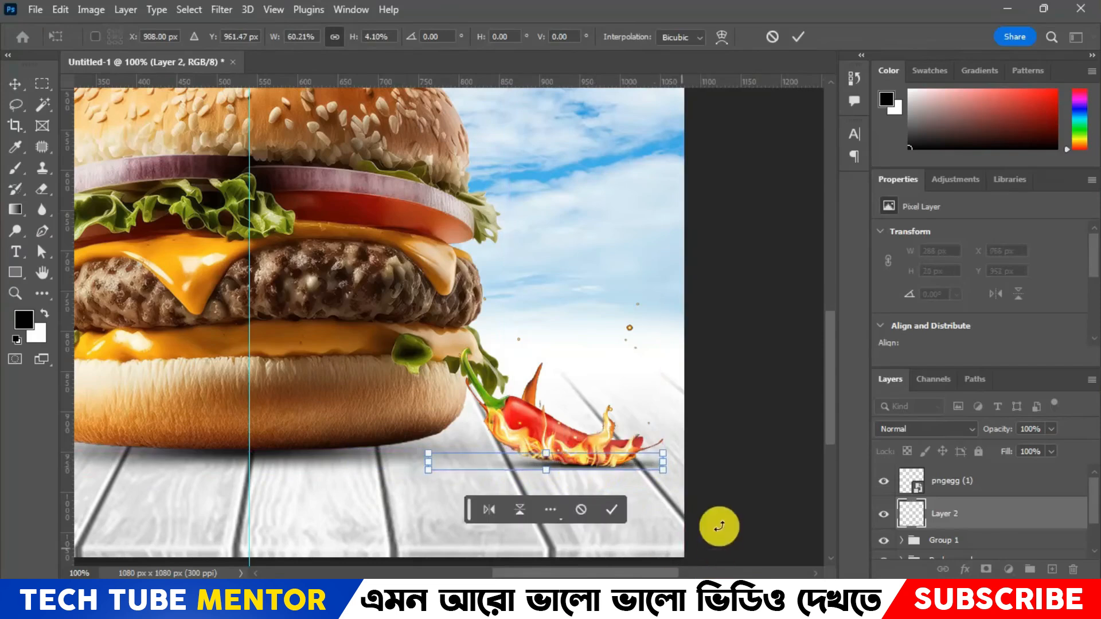
pyautogui.click(796, 39)
pyautogui.press('b')
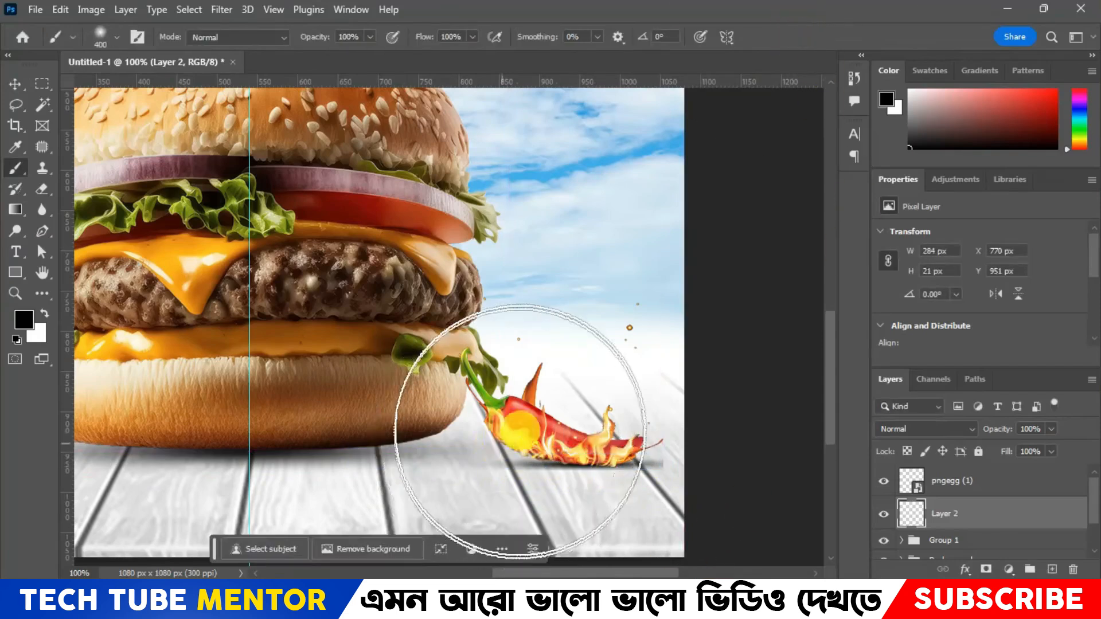
# Copy the chili onto its own layer from its outline selection feathered by 3 px, and delete the original chili layer.
pyautogui.click(965, 487)
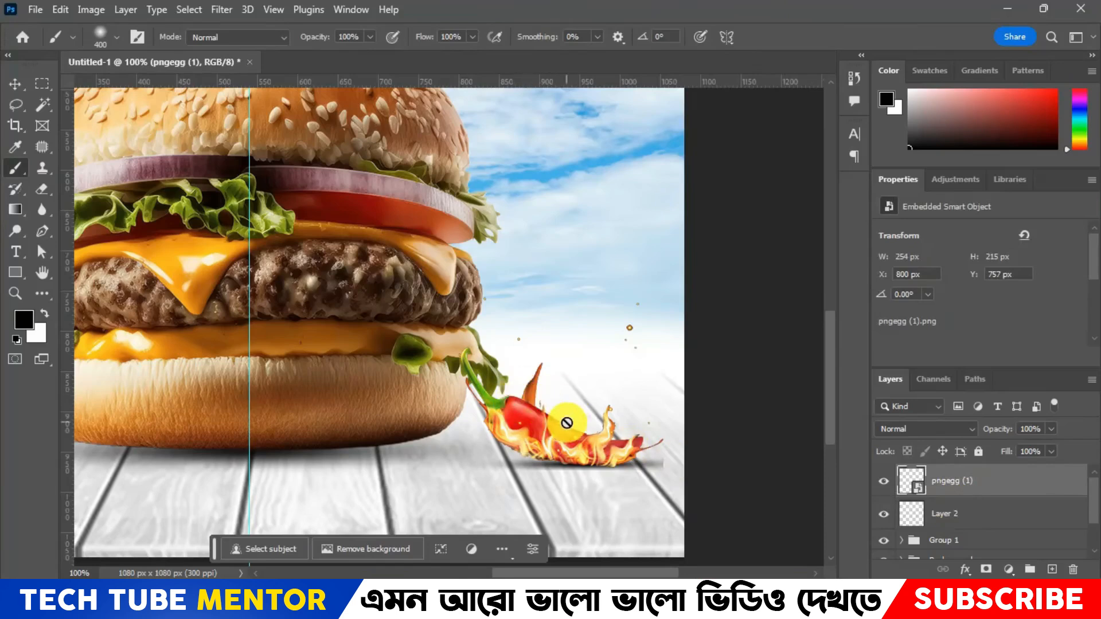
pyautogui.keyDown('ctrl'); pyautogui.click(905, 481); pyautogui.keyUp('ctrl')
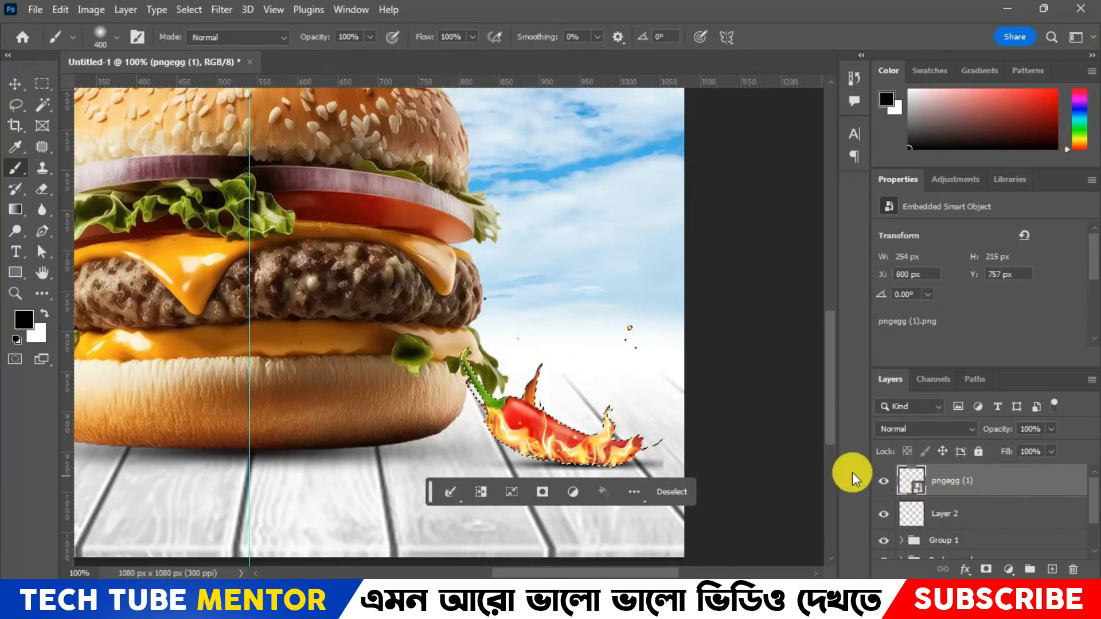
pyautogui.hotkey('shift', 'F6')
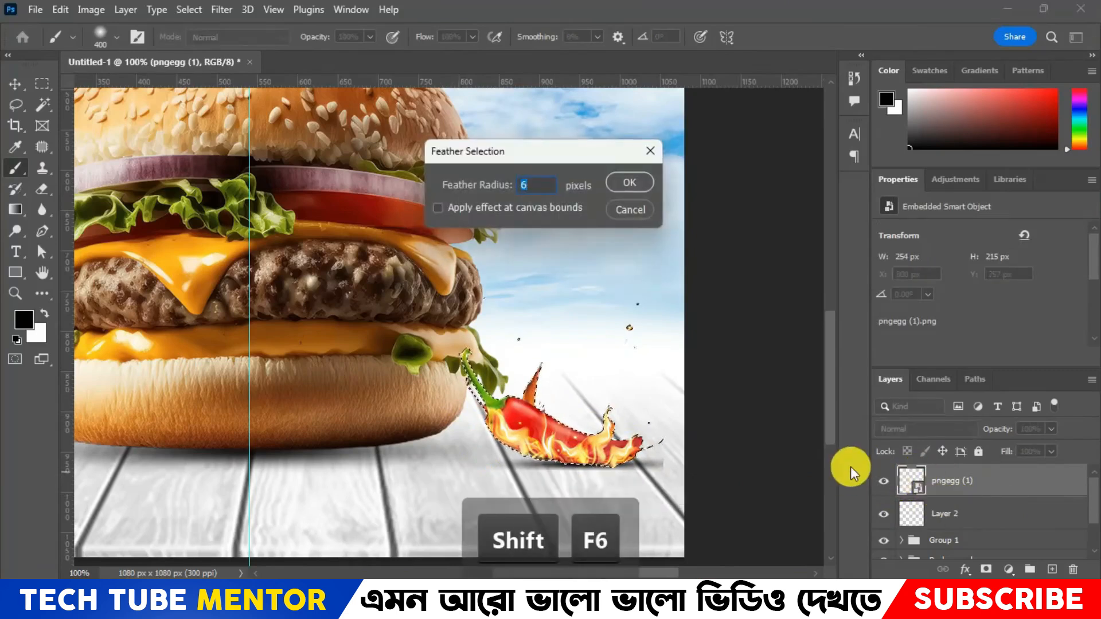
pyautogui.write('3')
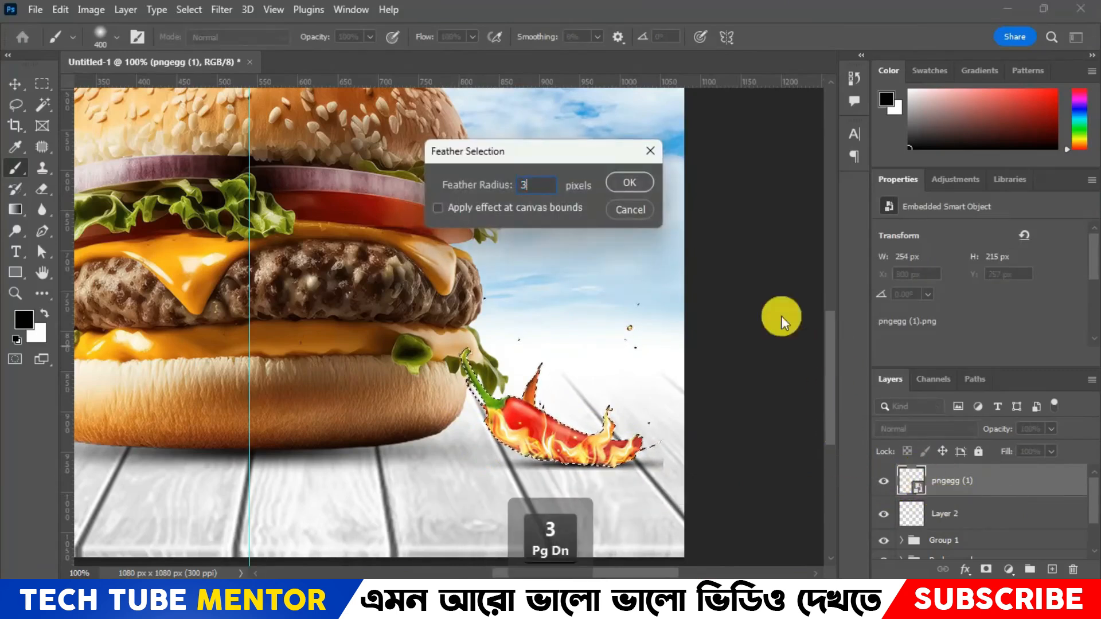
pyautogui.click(629, 182)
pyautogui.hotkey('ctrl', 'j')
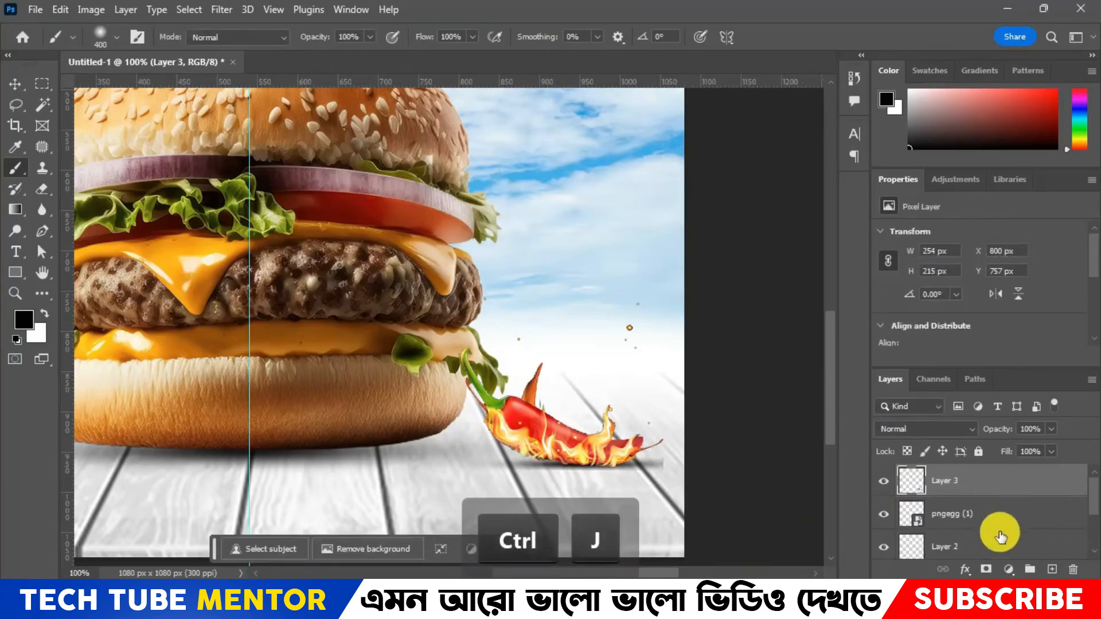
pyautogui.click(979, 520)
pyautogui.press('Delete')
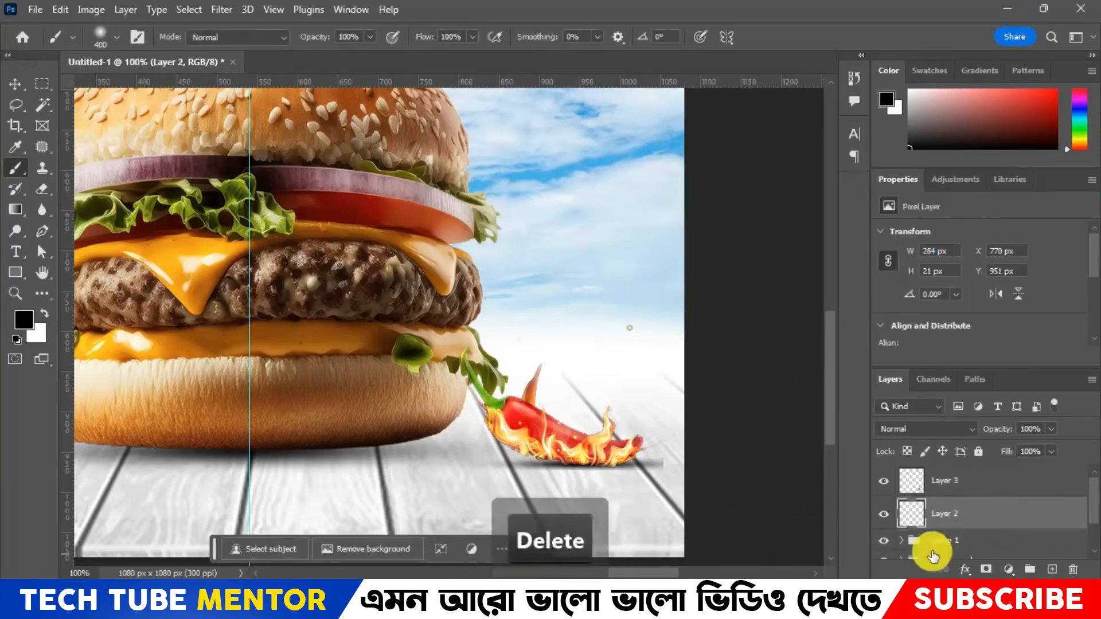
# Apply a Gaussian Blur with a 3 px radius to the chili's shadow layer.
pyautogui.click(878, 516)
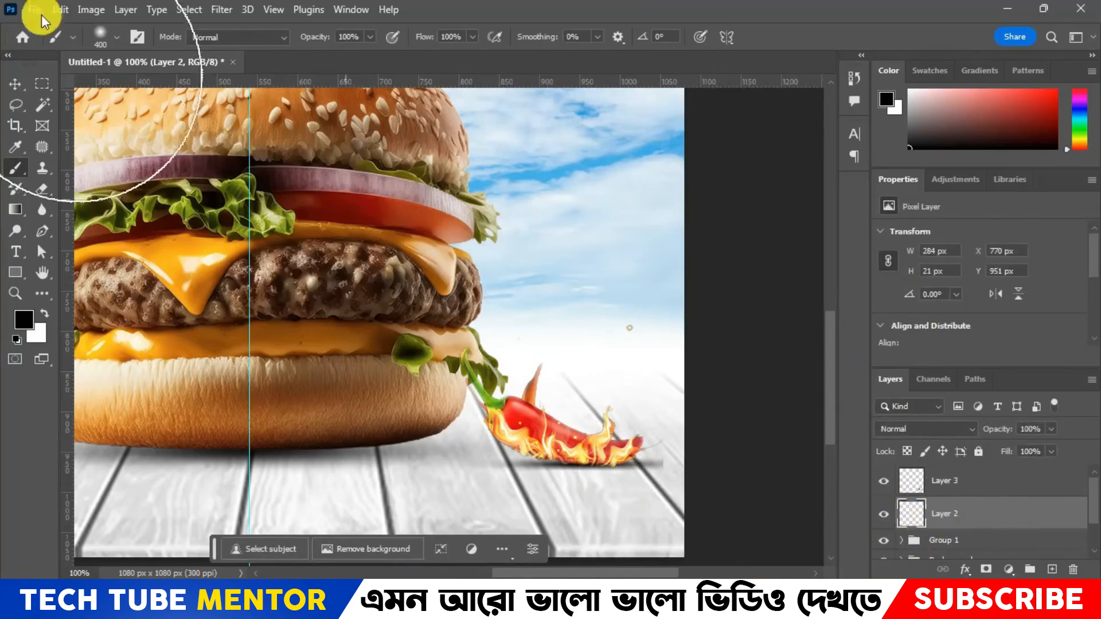
pyautogui.click(224, 9)
pyautogui.moveTo(254, 230)
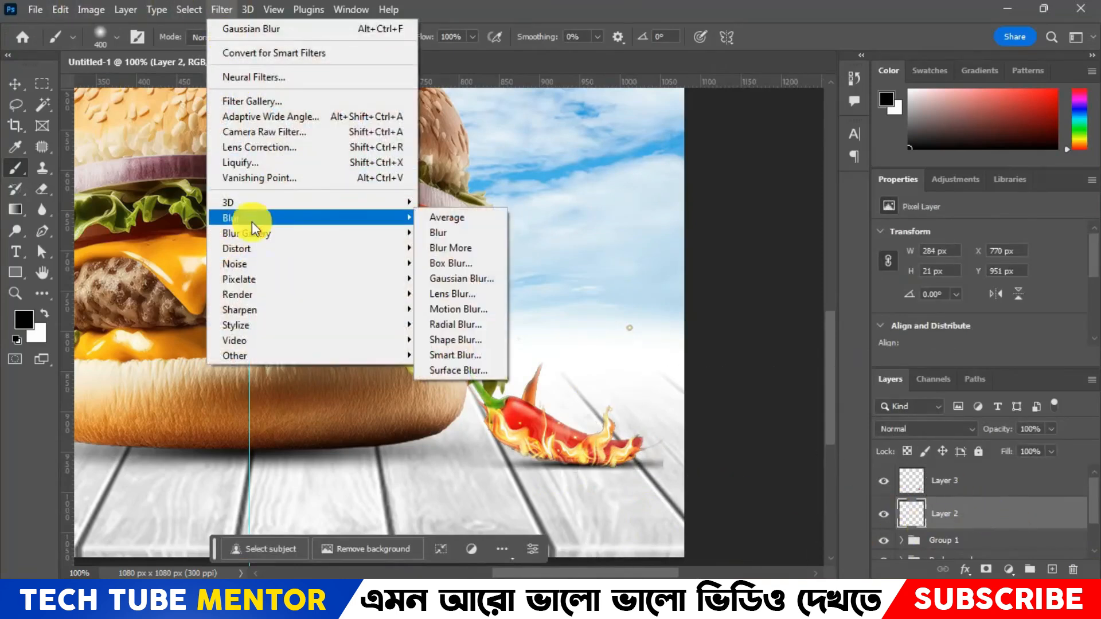
pyautogui.click(455, 278)
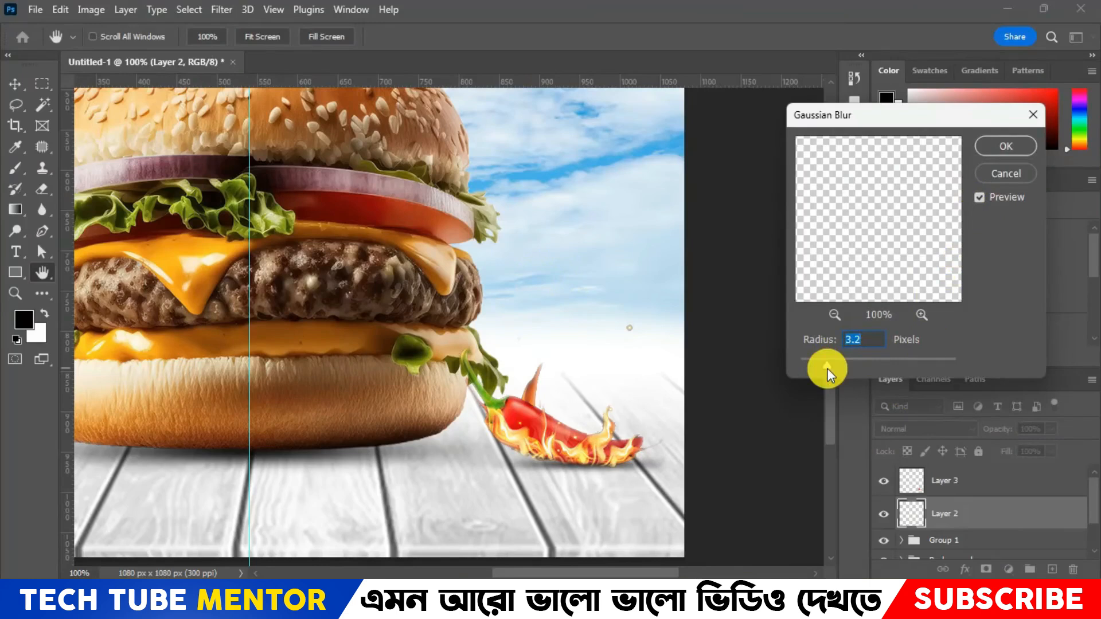
pyautogui.write('3')
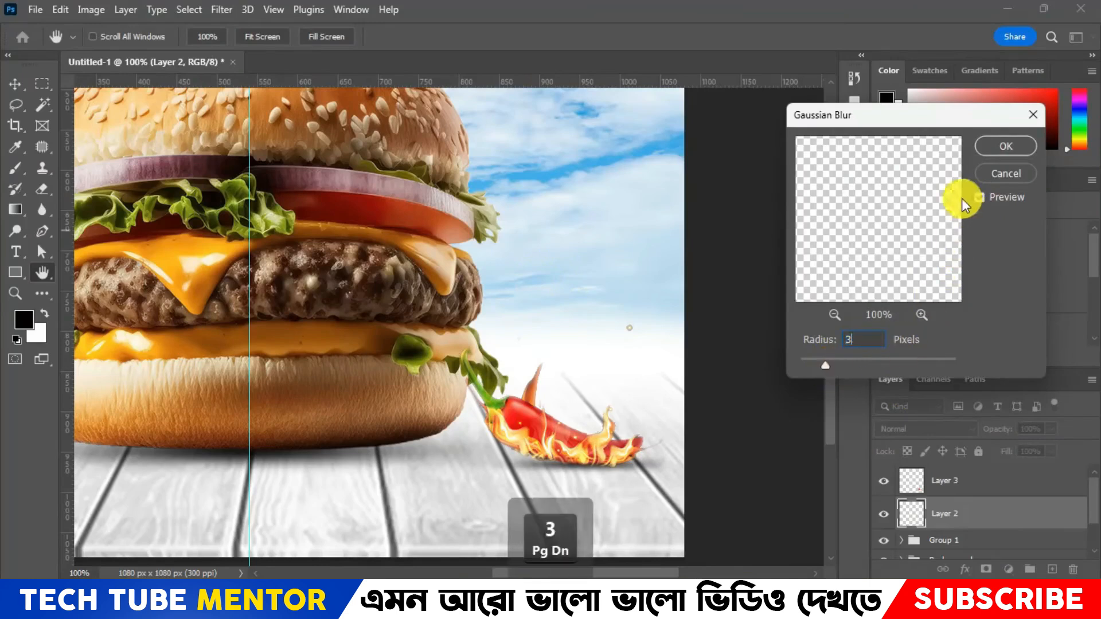
pyautogui.click(984, 147)
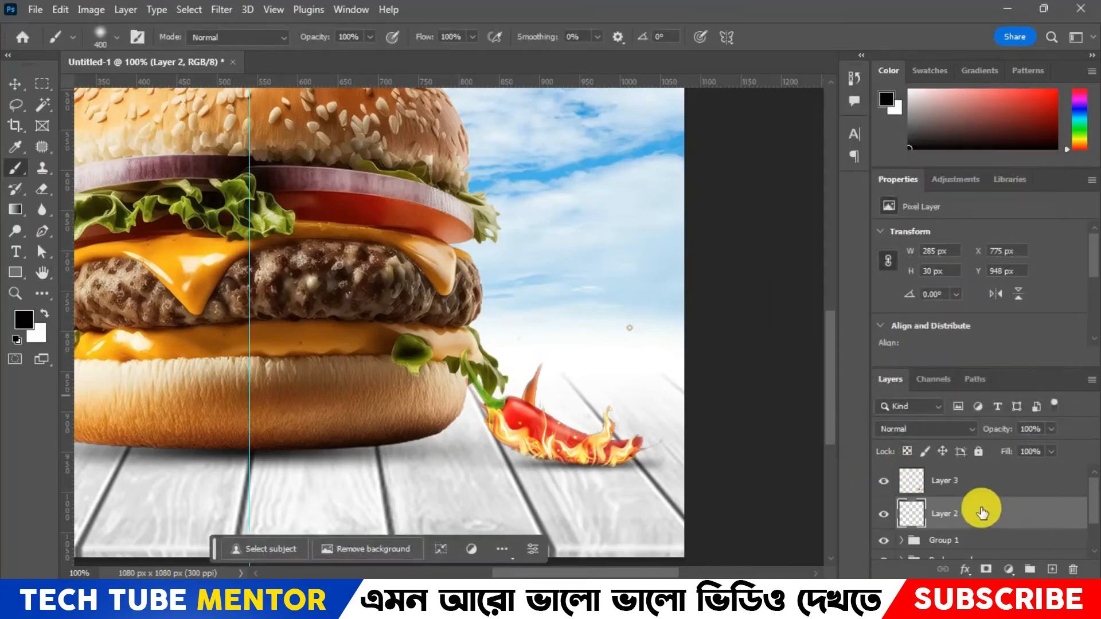
# Compare the chili and shadow layers by hiding and showing them, and add a layer mask to the chili layer.
pyautogui.click(977, 487)
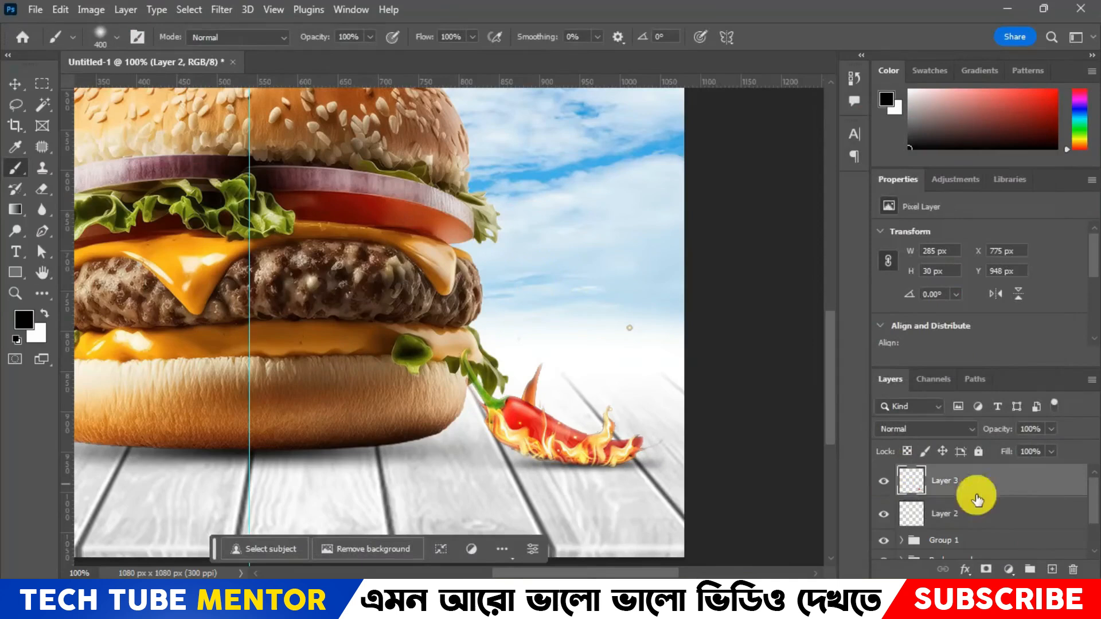
pyautogui.click(884, 513)
pyautogui.click(883, 480)
pyautogui.click(884, 513)
pyautogui.click(883, 480)
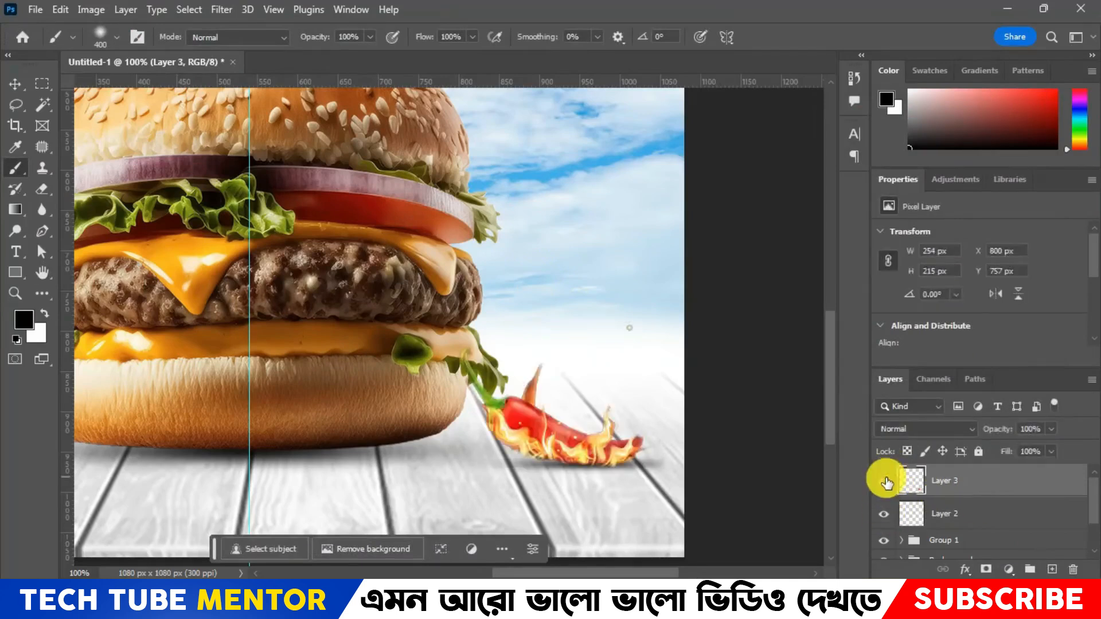
pyautogui.click(984, 570)
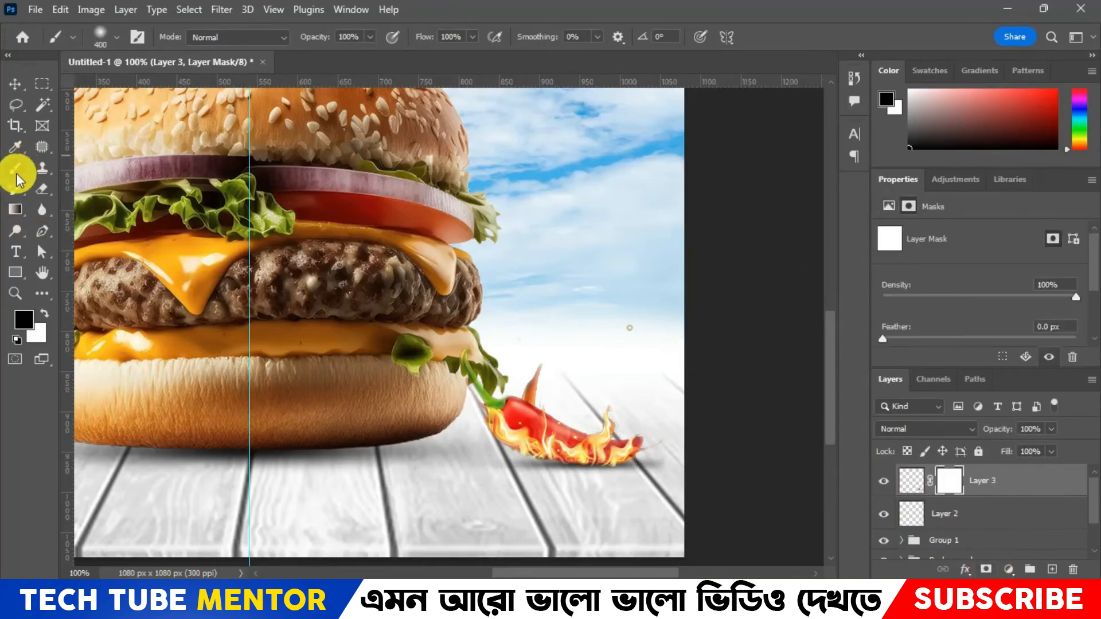
# Mask out the chili's stem tip where it overlaps the burger's lettuce, using a smaller soft black brush.
pyautogui.press('[')
pyautogui.press('[')
pyautogui.press('[')
pyautogui.press('[')
pyautogui.press('[')
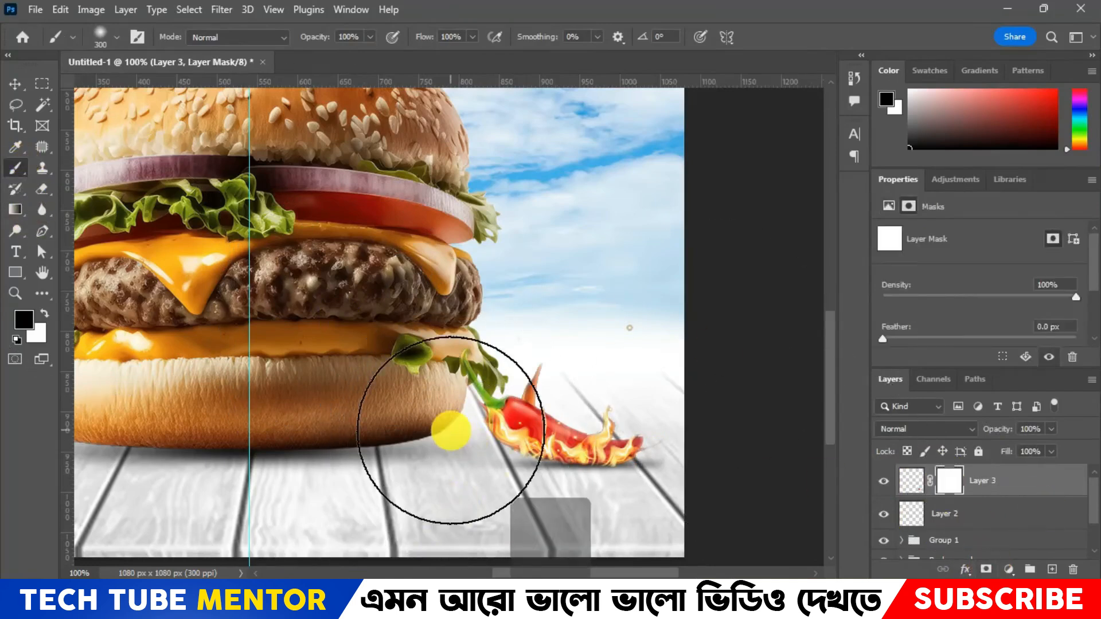
pyautogui.press('[')
pyautogui.click(453, 349)
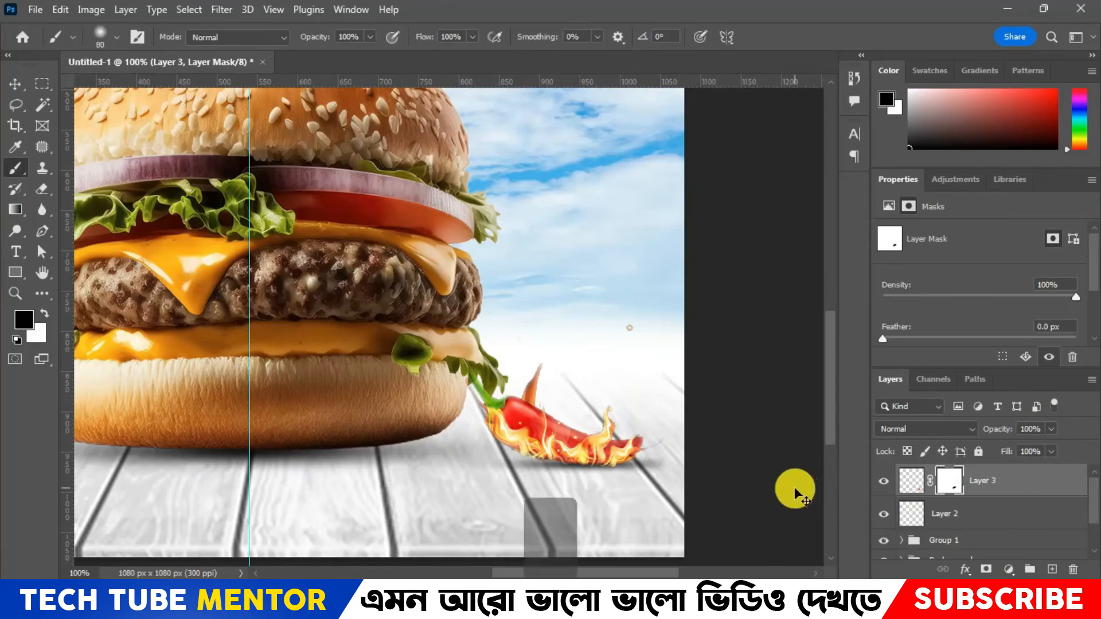
# Move the chili and its shadow together slightly closer to the burger, centred at X 908.09 px, and commit.
pyautogui.hotkey('ctrl', '0')
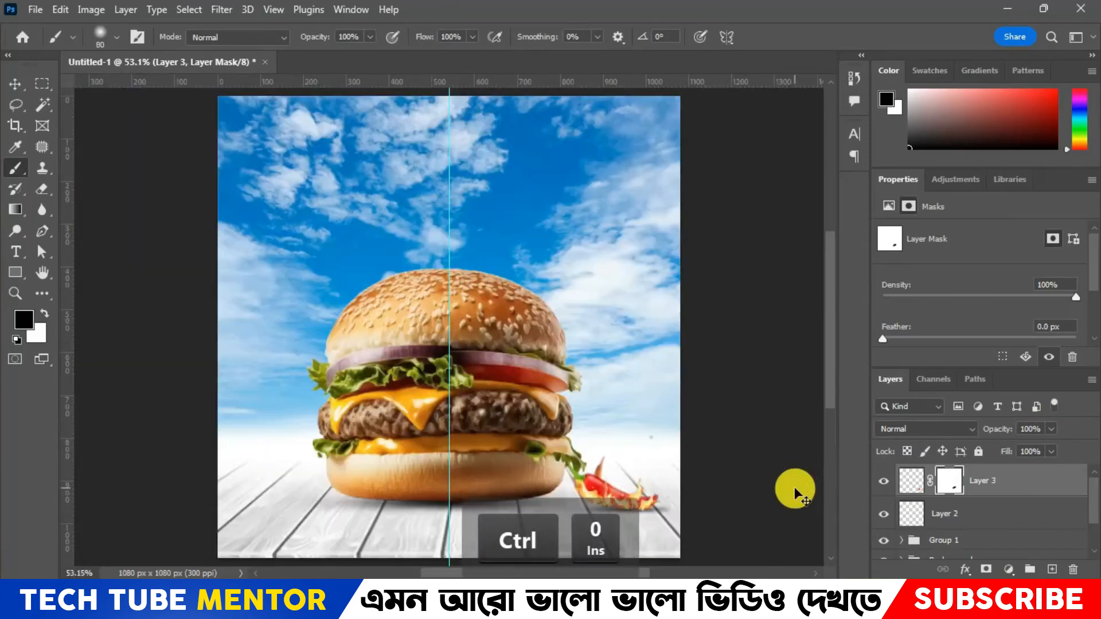
pyautogui.keyDown('ctrl'); pyautogui.click(973, 522); pyautogui.keyUp('ctrl')
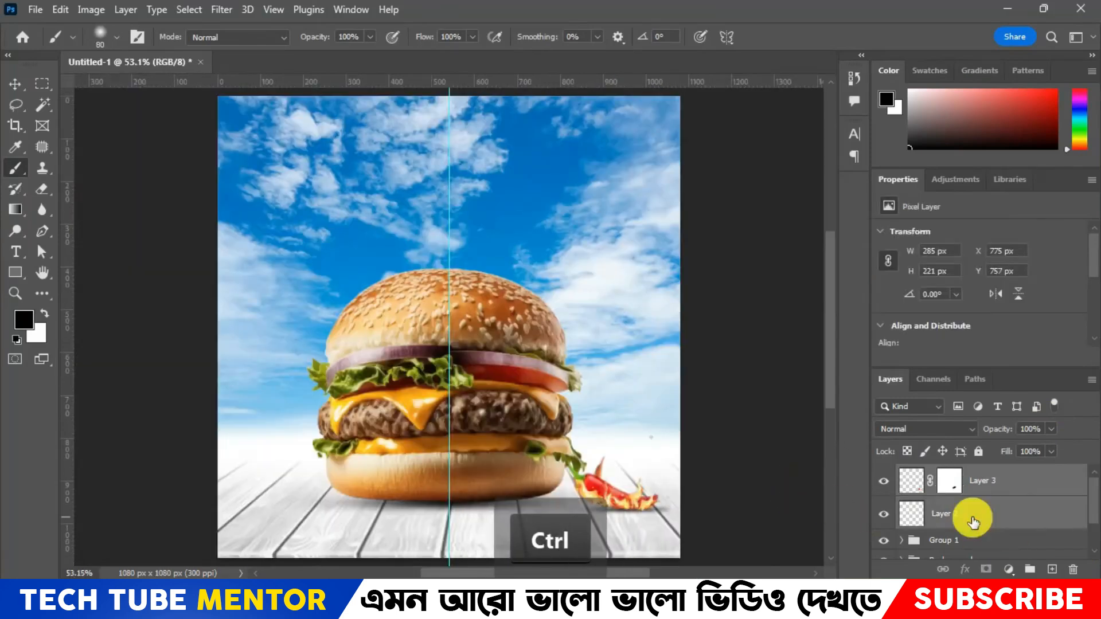
pyautogui.hotkey('ctrl', 't')
pyautogui.press('Left')
pyautogui.press('Left')
pyautogui.press('Left')
pyautogui.press('Left')
pyautogui.press('Left')
pyautogui.press('Left')
pyautogui.press('Left')
pyautogui.press('Left')
pyautogui.press('Left')
pyautogui.press('Left')
pyautogui.press('Left')
pyautogui.press('Left')
pyautogui.press('Left')
pyautogui.press('Left')
pyautogui.press('Left')
pyautogui.press('Left')
pyautogui.press('Left')
pyautogui.press('Left')
pyautogui.press('Left')
pyautogui.press('Left')
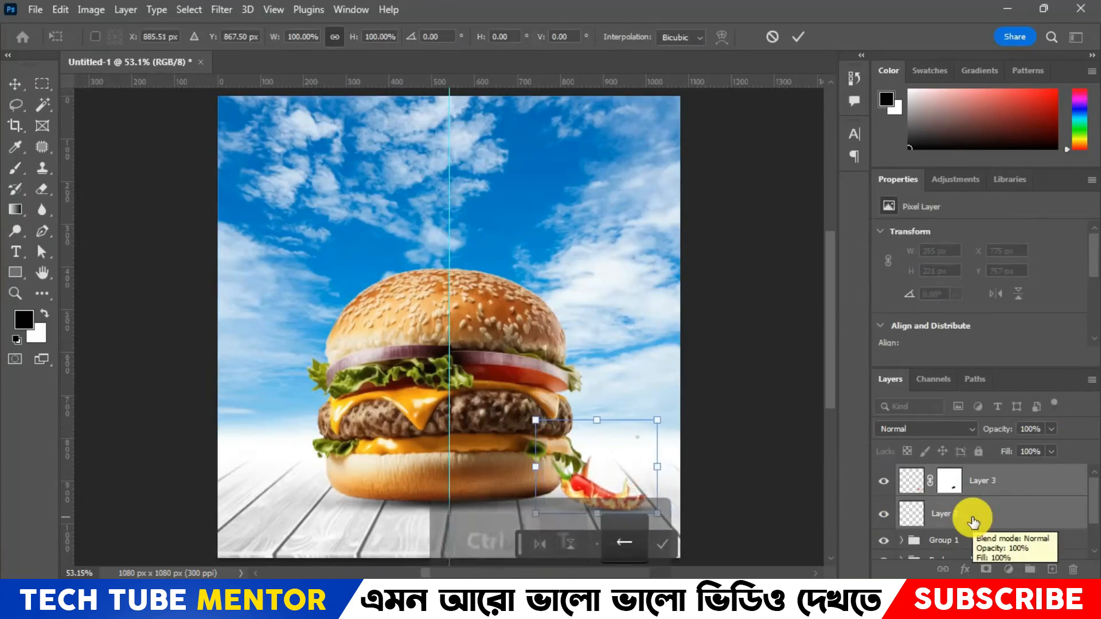
pyautogui.press('Right')
pyautogui.press('Right')
pyautogui.press('Right')
pyautogui.press('Right')
pyautogui.press('Right')
pyautogui.press('Right')
pyautogui.press('Right')
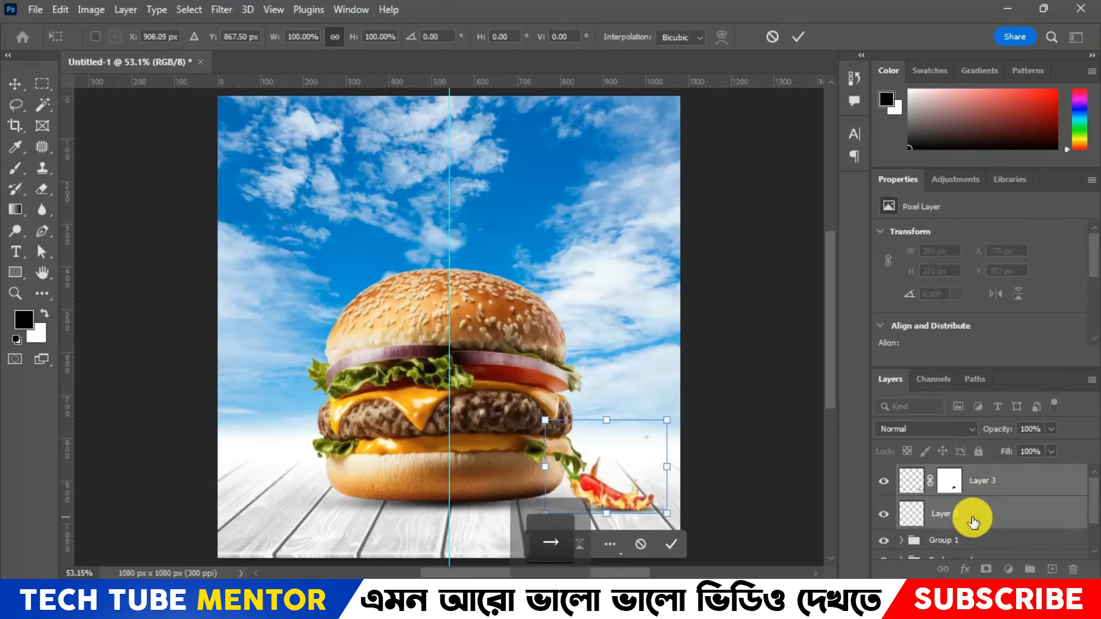
pyautogui.click(798, 39)
pyautogui.press('b')
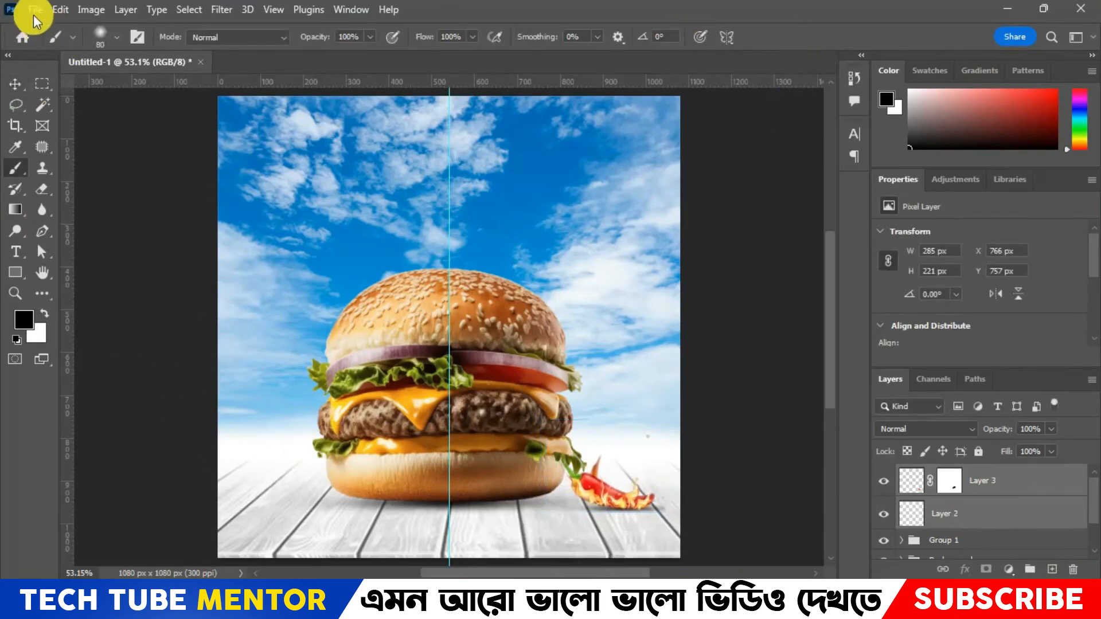
# Place the lettuce image pngegg (11) as an embedded object and scale it down to 8.78%.
pyautogui.click(34, 13)
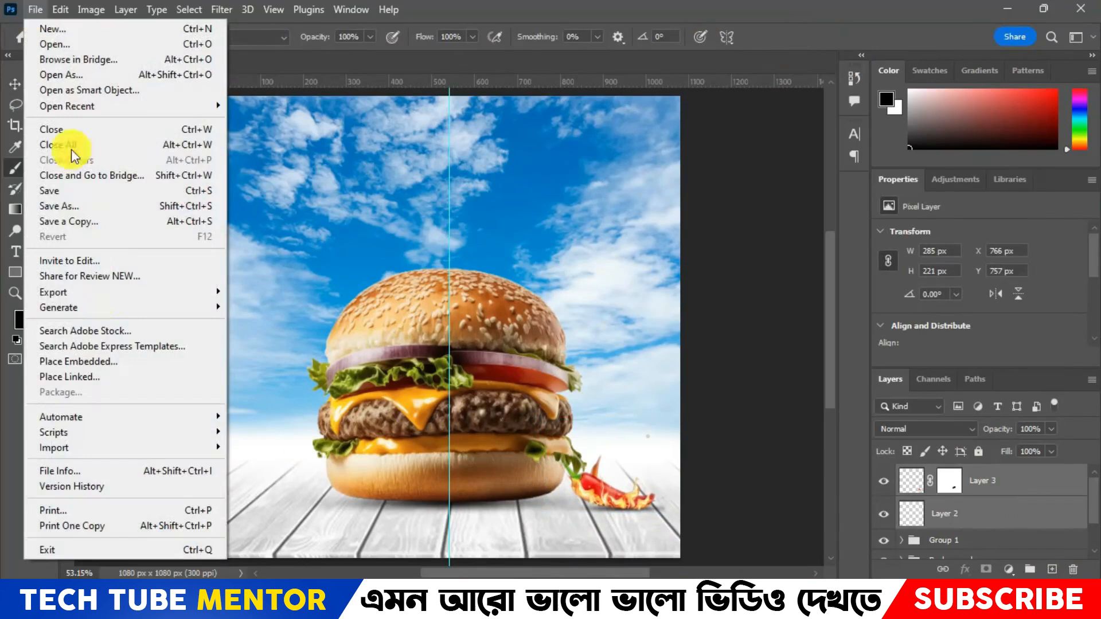
pyautogui.click(85, 363)
pyautogui.doubleClick(560, 135)
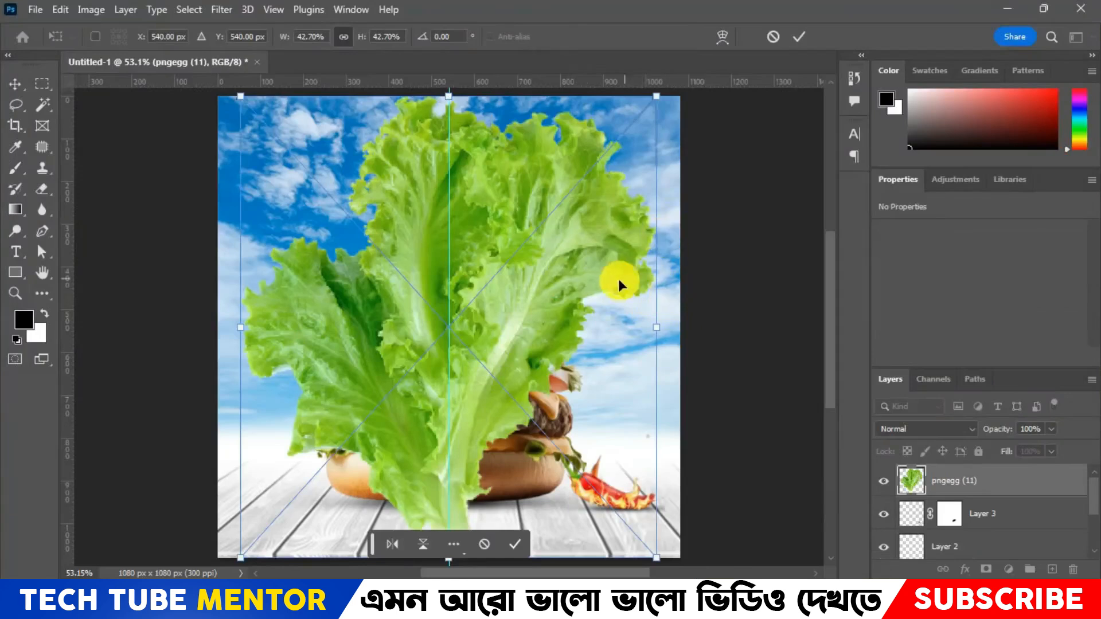
pyautogui.press('space')
pyautogui.moveTo(553, 287); pyautogui.dragTo(490, 393)
pyautogui.moveTo(579, 225); pyautogui.dragTo(386, 229)
pyautogui.press('space')
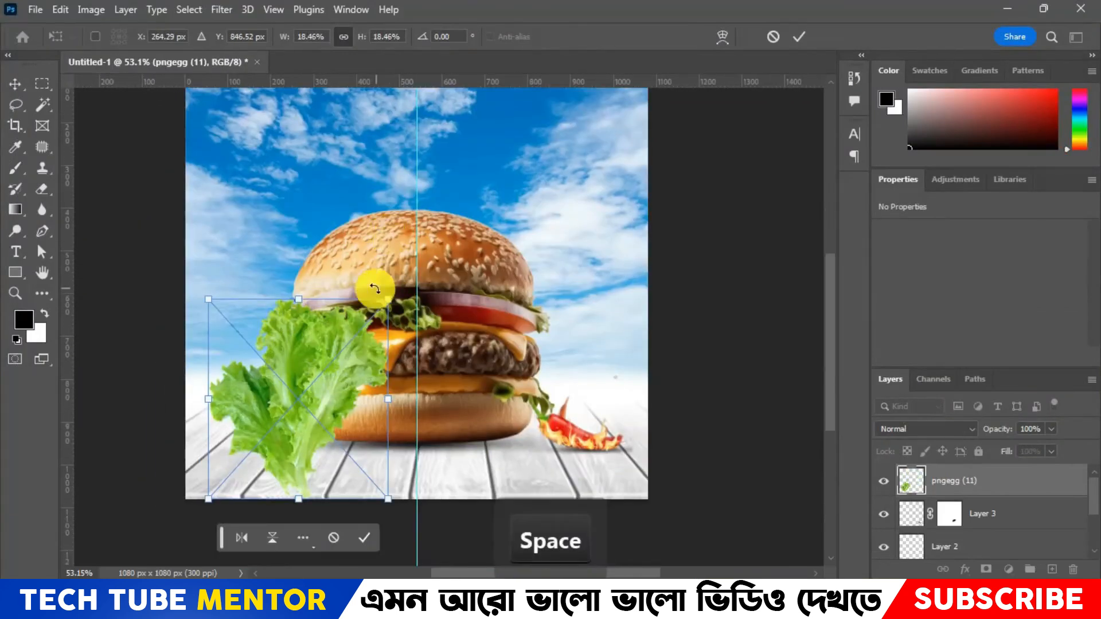
pyautogui.moveTo(386, 294); pyautogui.dragTo(282, 404)
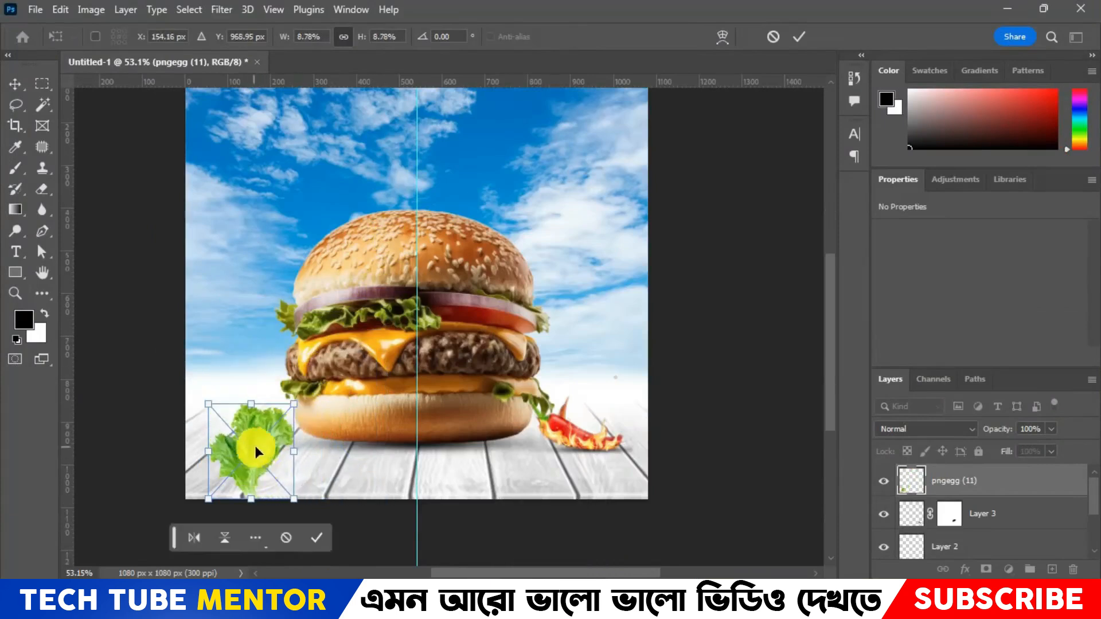
# Move the lettuce into the sky above the burger's left side, rotate it 27.83°, and commit it at X 42 px, Y 258 px.
pyautogui.moveTo(255, 446); pyautogui.dragTo(251, 199)
pyautogui.press('space')
pyautogui.moveTo(302, 238); pyautogui.dragTo(308, 322)
pyautogui.moveTo(312, 258); pyautogui.dragTo(341, 306)
pyautogui.moveTo(250, 330)
pyautogui.mouseDown()
pyautogui.moveTo(290, 288)
pyautogui.moveTo(265, 341)
pyautogui.mouseUp()
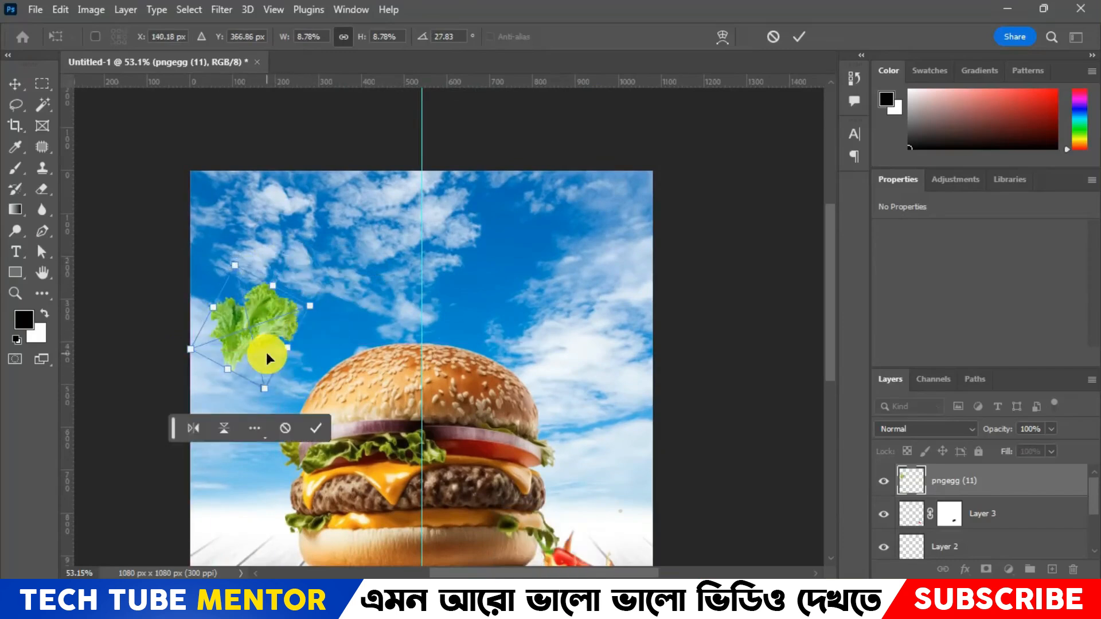
pyautogui.click(794, 39)
pyautogui.press('b')
# Place the leaf image pngegg (9) as an embedded object, shrink it, rotate it 98.41°, and commit it at X 883 px, Y 438 px.
pyautogui.click(35, 10)
pyautogui.click(119, 362)
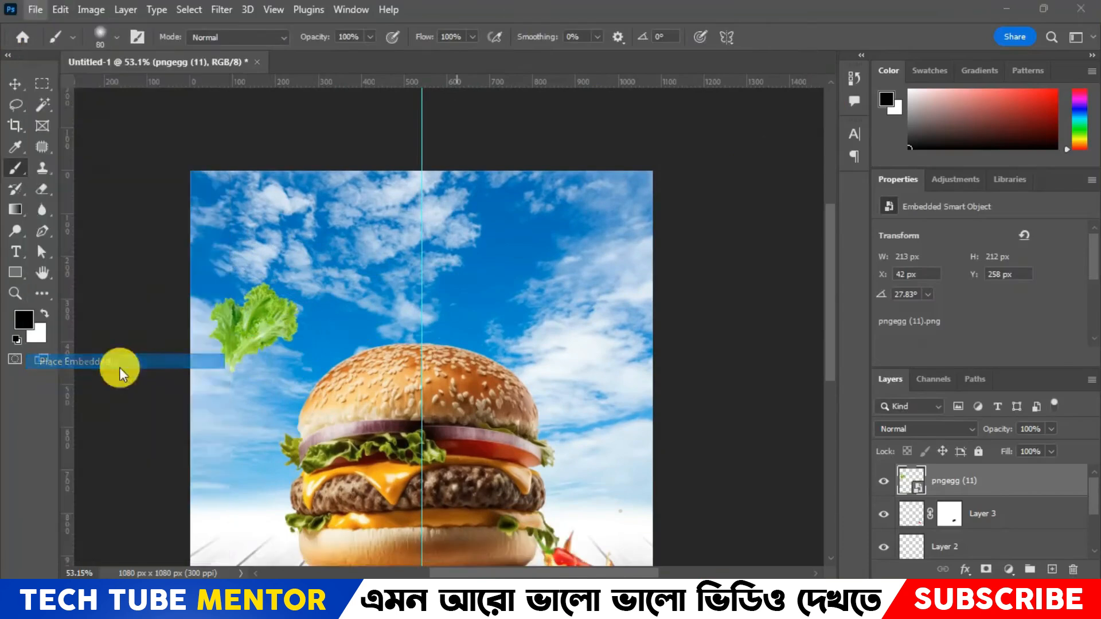
pyautogui.doubleClick(489, 147)
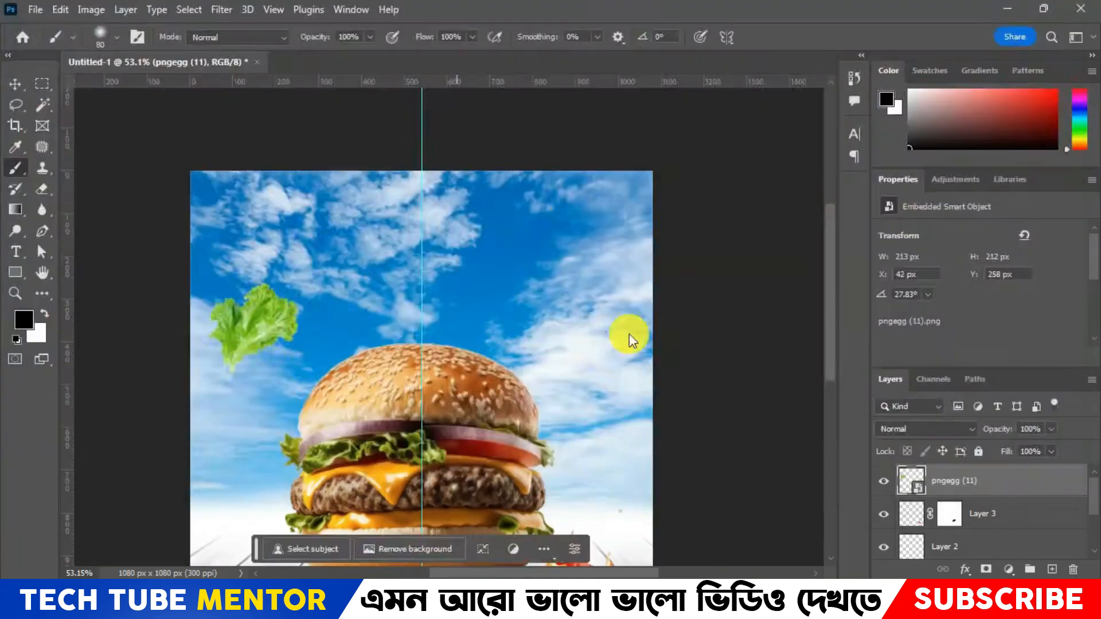
pyautogui.moveTo(657, 139); pyautogui.dragTo(240, 474)
pyautogui.moveTo(235, 521); pyautogui.dragTo(585, 381)
pyautogui.press('Return')
pyautogui.press('b')
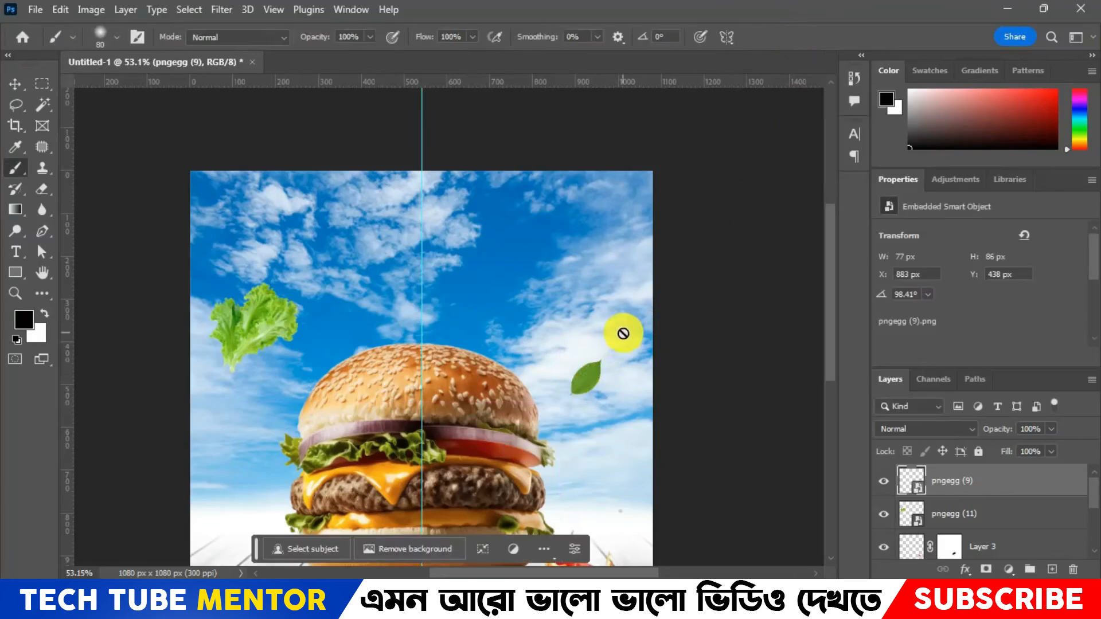
pyautogui.click(35, 10)
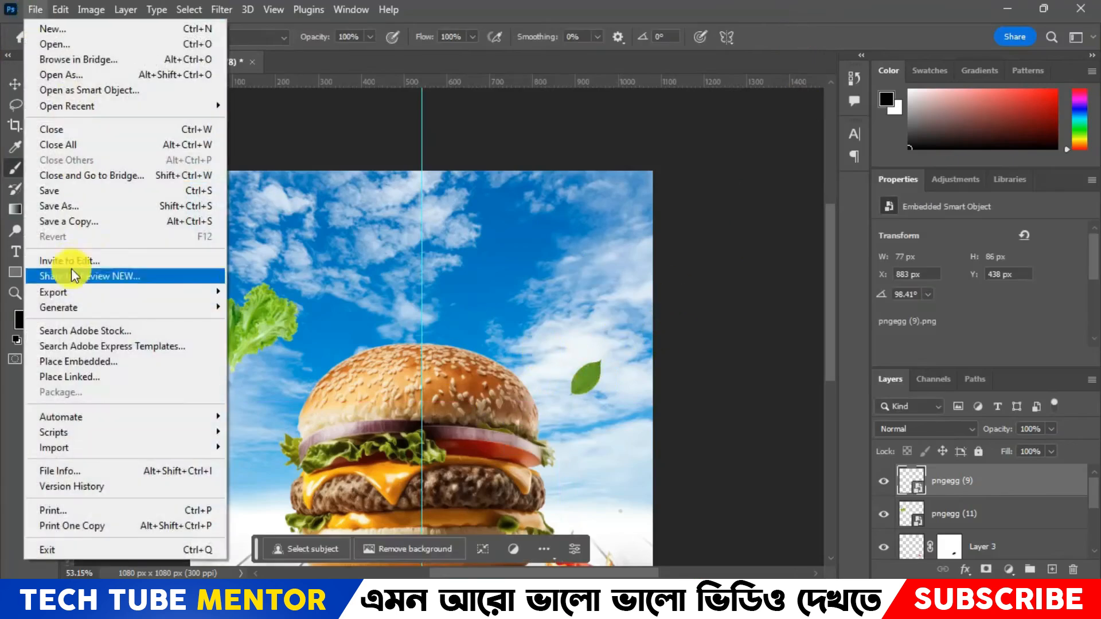
pyautogui.click(109, 362)
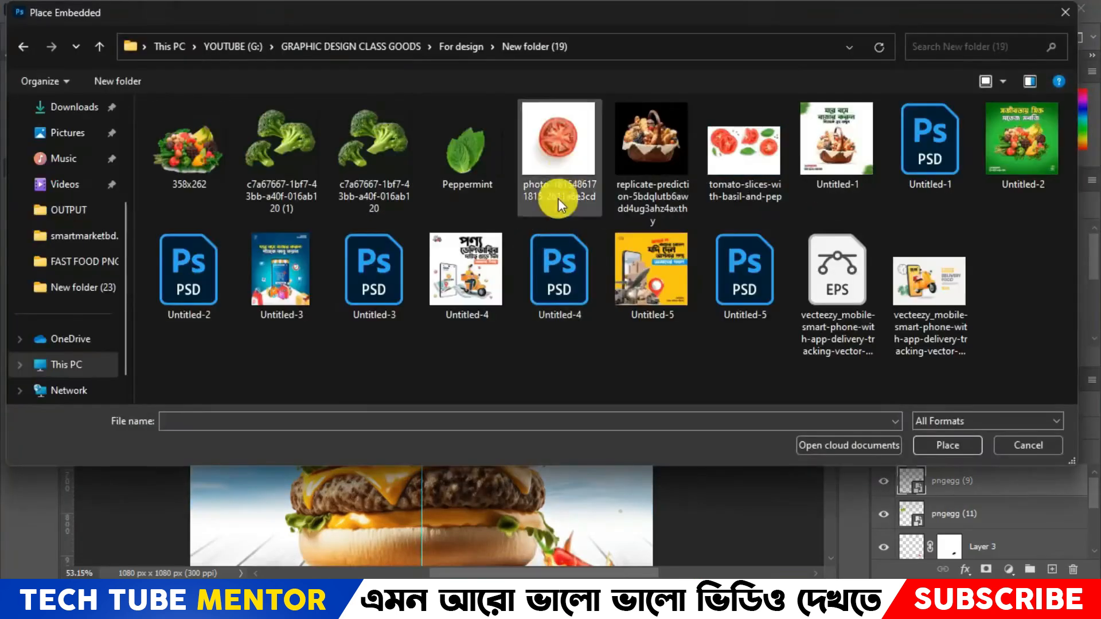
pyautogui.click(561, 135)
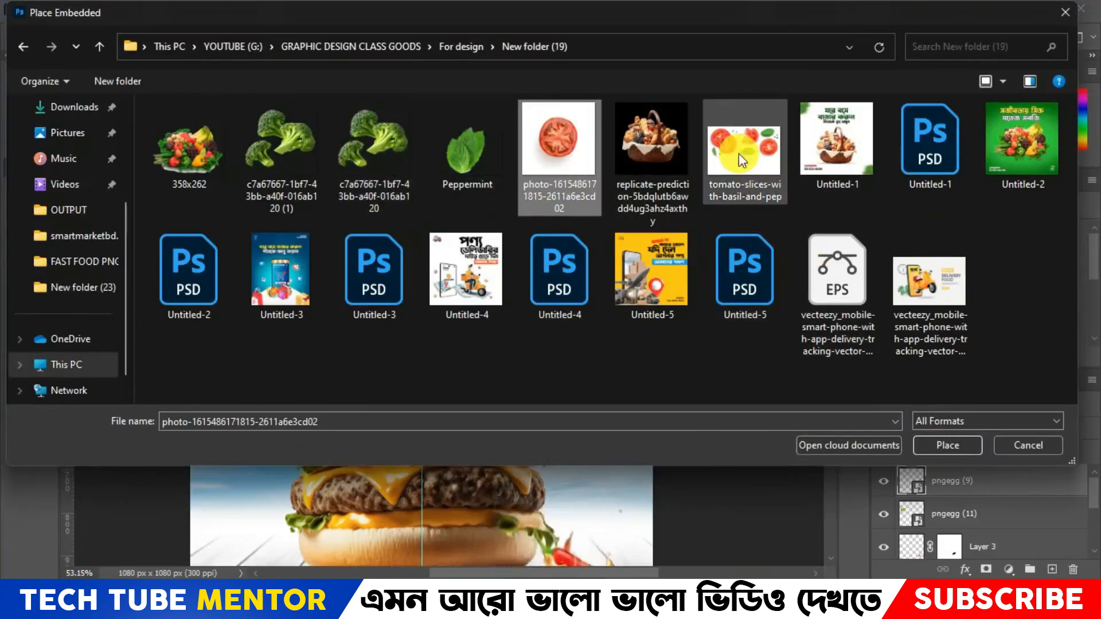
pyautogui.click(946, 444)
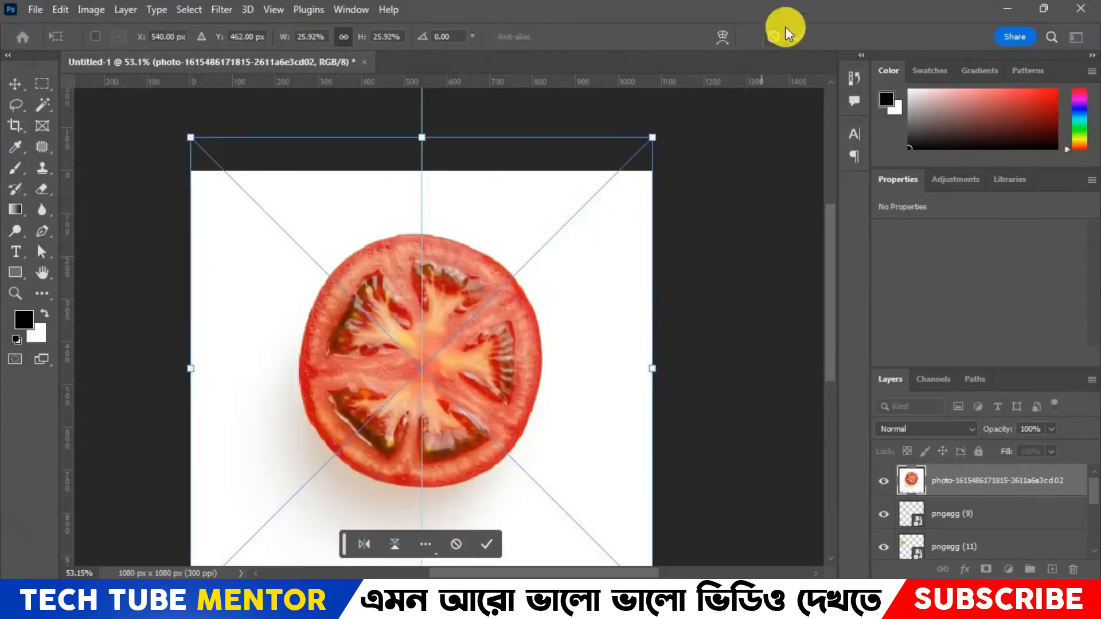
pyautogui.click(799, 37)
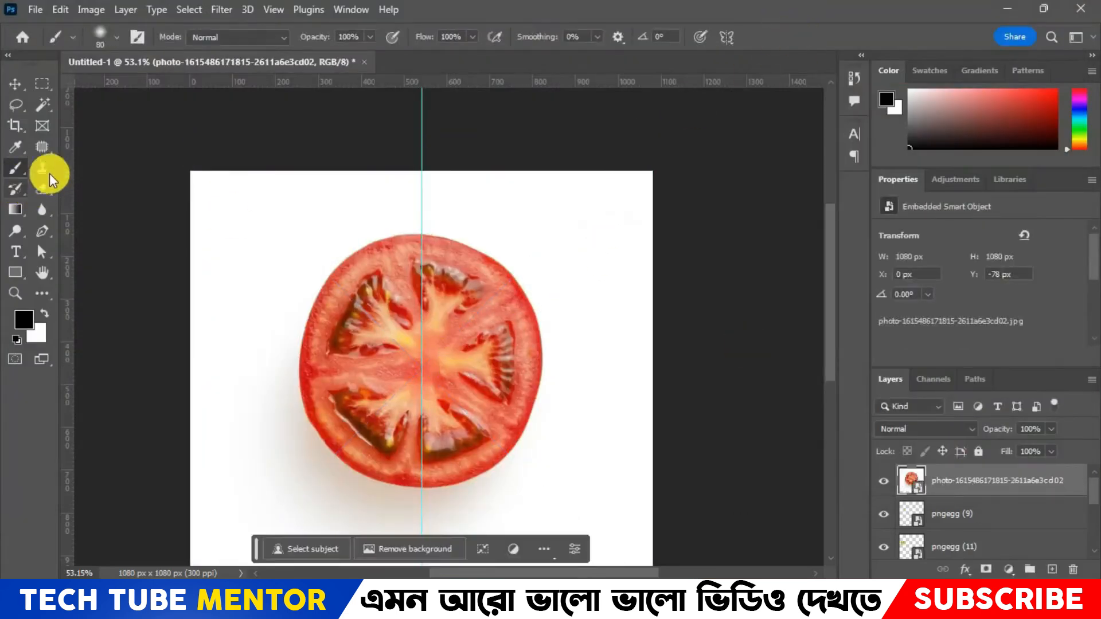
# Cut the tomato slice onto its own layer using the Object Selection tool, and delete the placed photo layer with the white background.
pyautogui.click(41, 102)
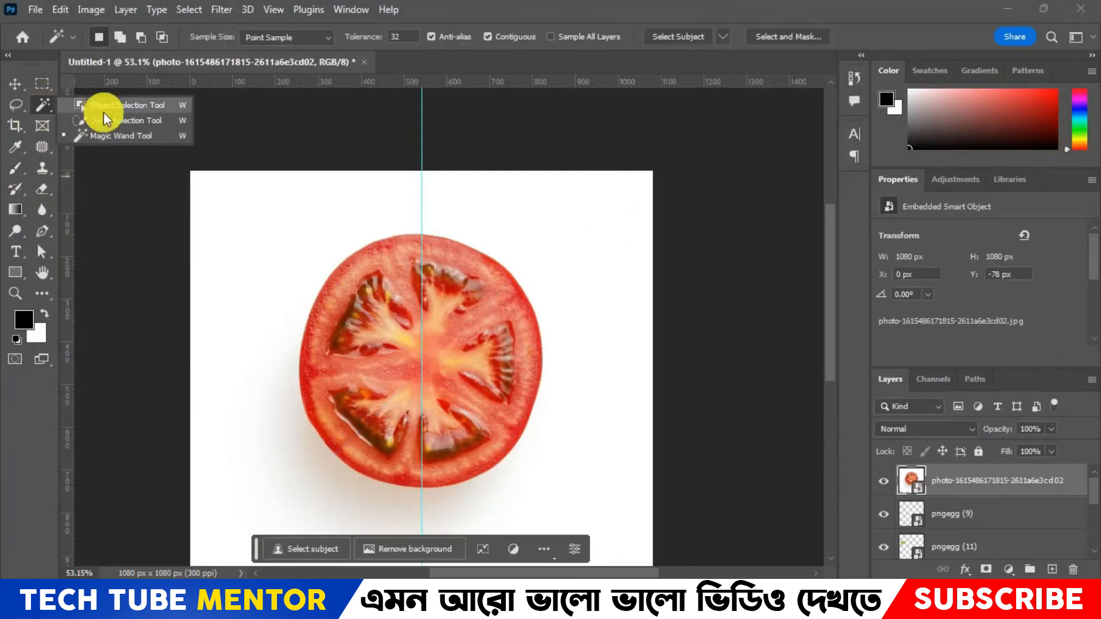
pyautogui.click(133, 105)
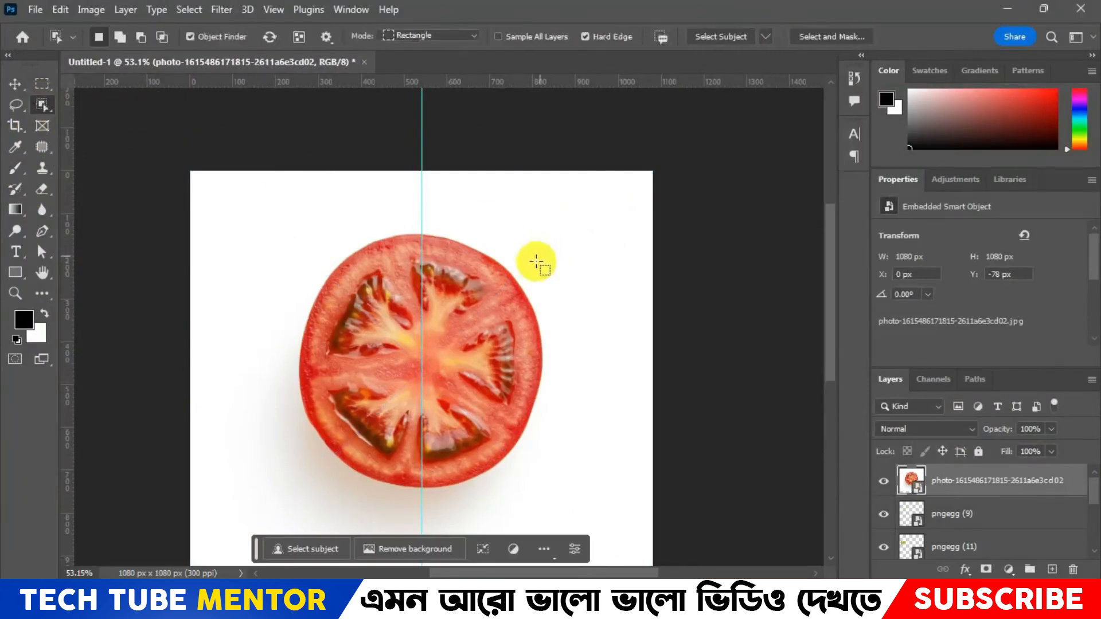
pyautogui.moveTo(285, 234); pyautogui.dragTo(543, 440)
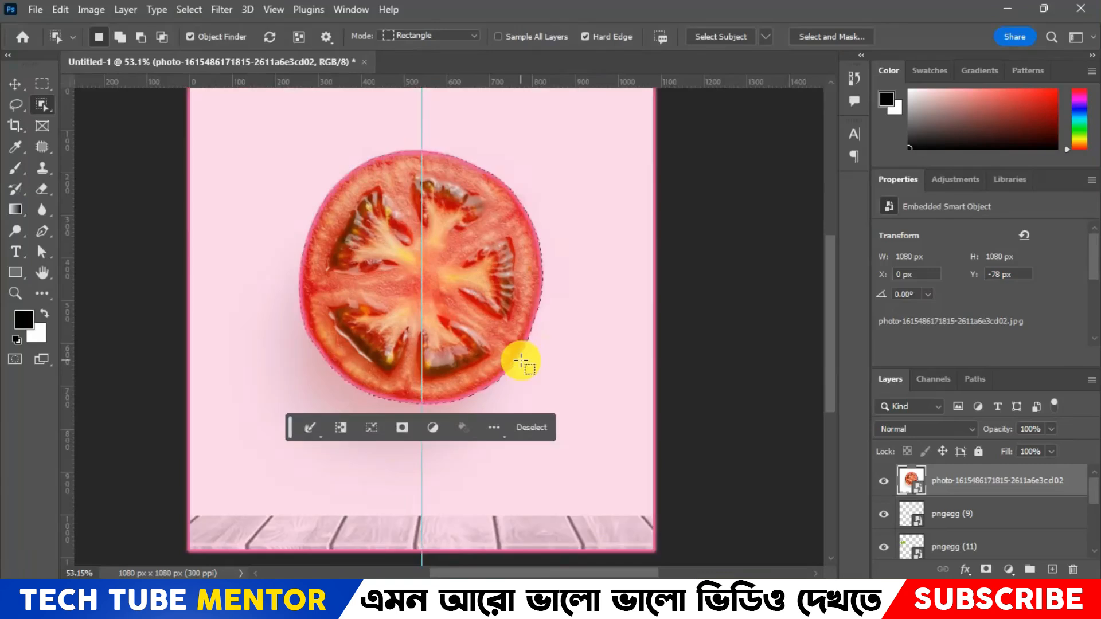
pyautogui.hotkey('ctrl', 'j')
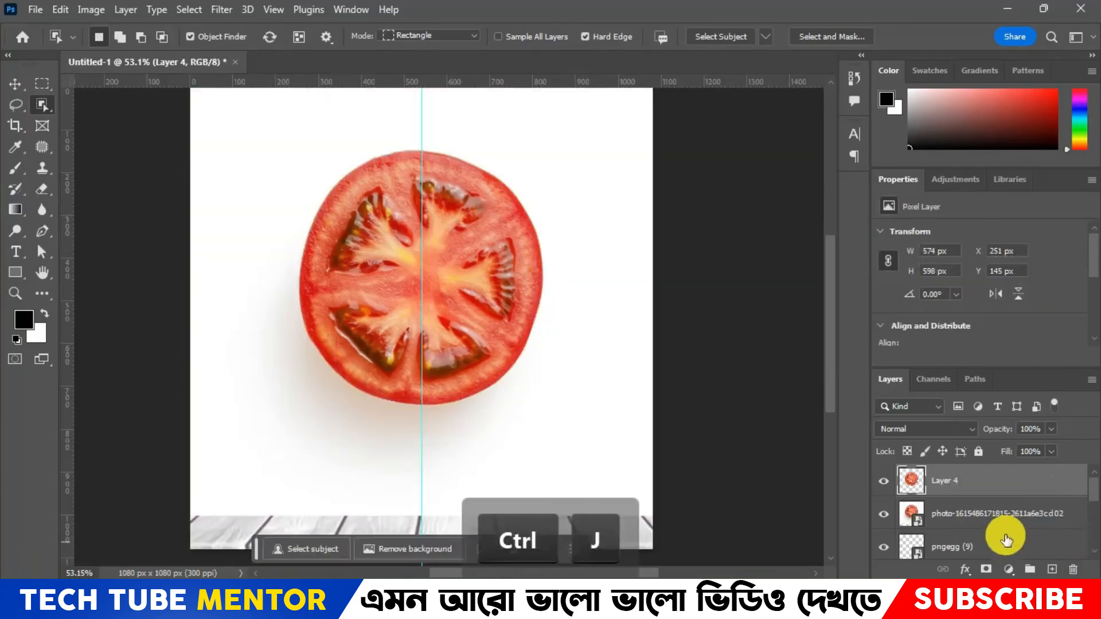
pyautogui.click(977, 507)
pyautogui.press('Delete')
pyautogui.scroll(1, 630, 427)
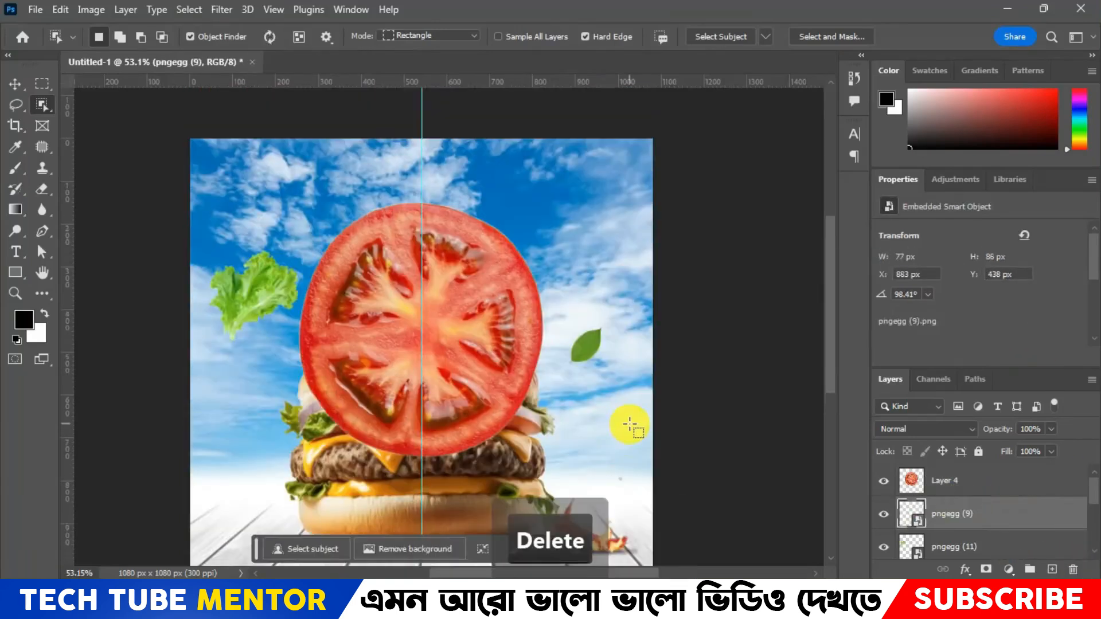
# Feather a selection of the tomato slice's outline, copy it to a new layer, and delete the hard-edged tomato layer.
pyautogui.keyDown('ctrl'); pyautogui.click(909, 488); pyautogui.keyUp('ctrl')
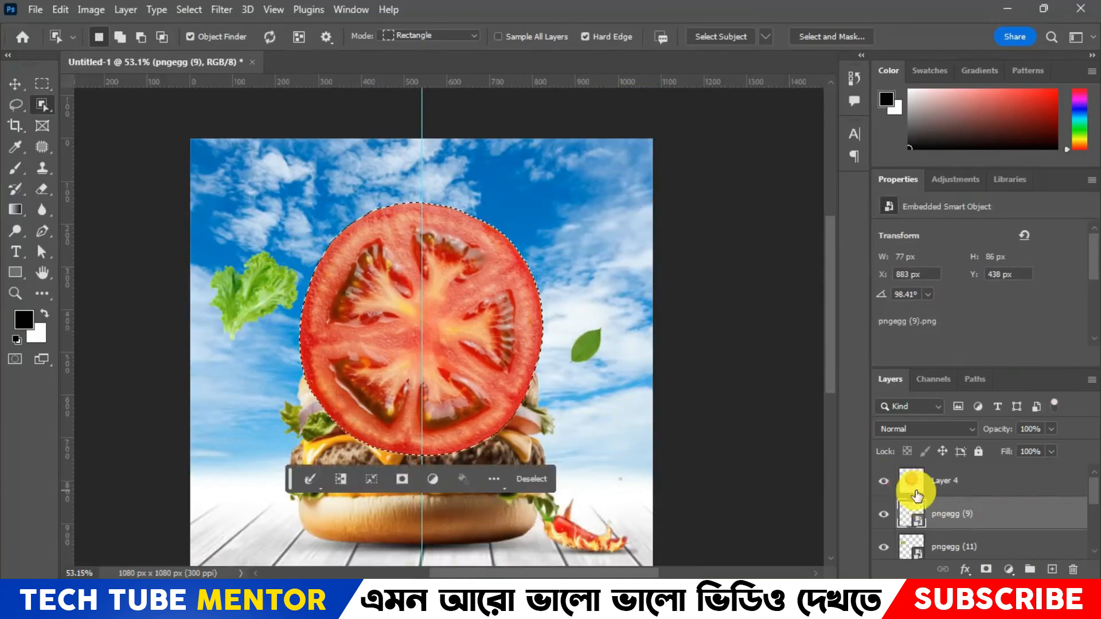
pyautogui.click(956, 492)
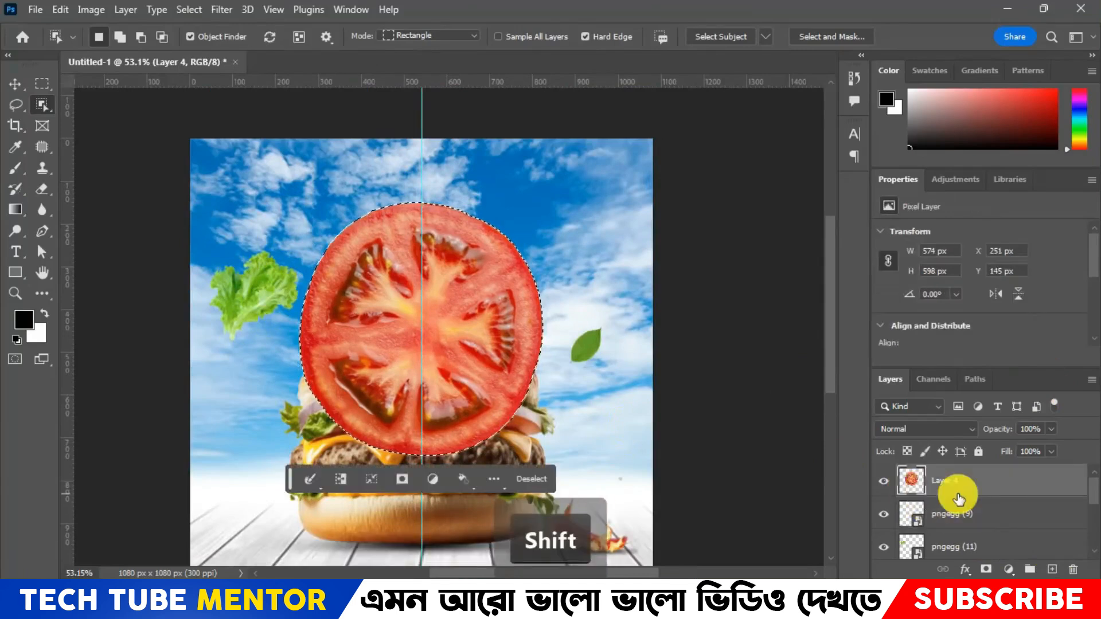
pyautogui.hotkey('shift', 'F6')
pyautogui.press('Return')
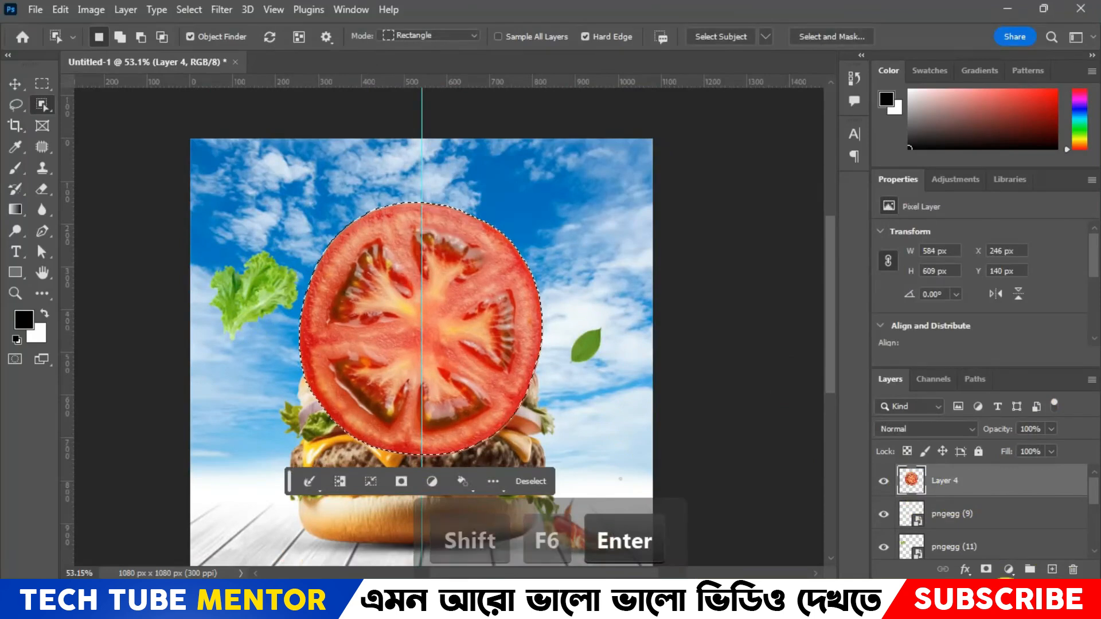
pyautogui.hotkey('ctrl', 'j')
pyautogui.click(979, 526)
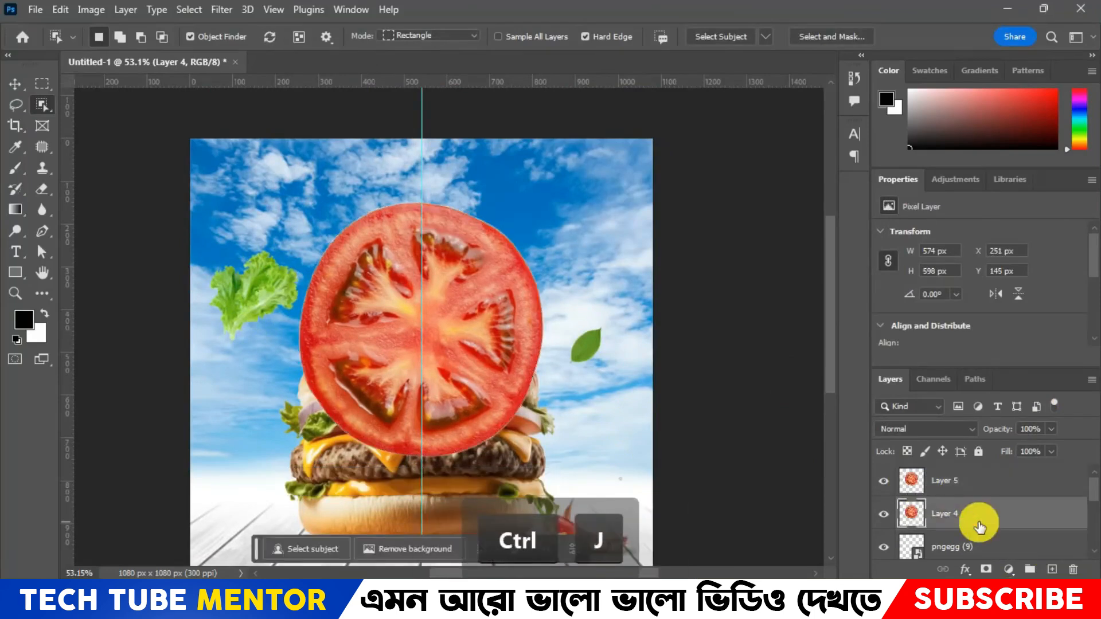
pyautogui.press('Delete')
pyautogui.click(951, 482)
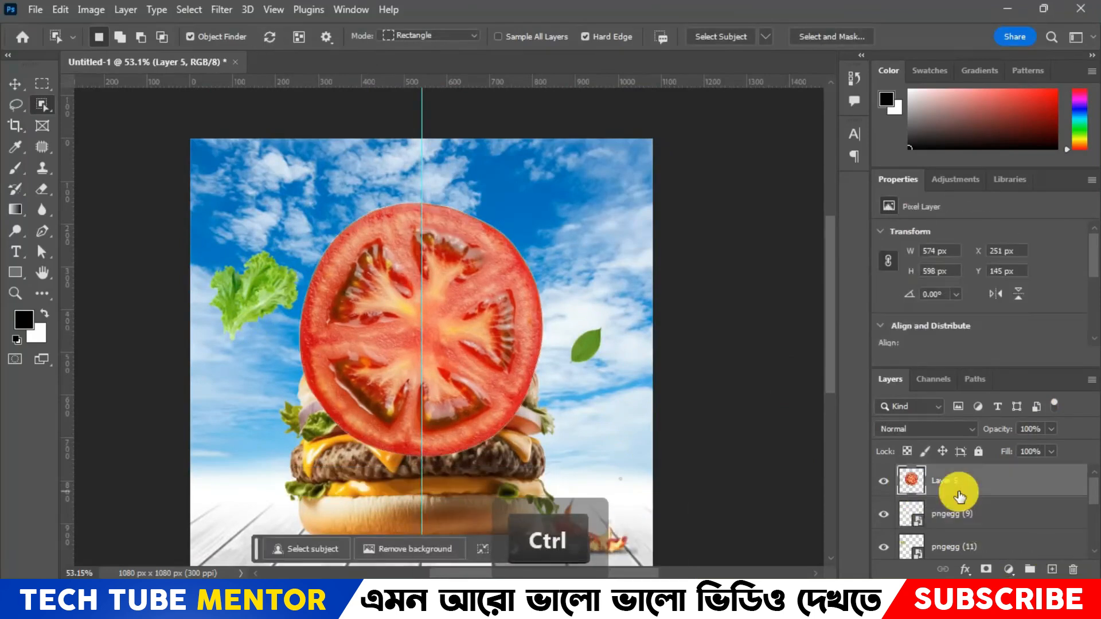
# Scale the tomato slice to 35.33% and move it partly off the canvas's upper-right corner, committed at X 960 px, Y -57 px.
pyautogui.hotkey('ctrl', 't')
pyautogui.moveTo(300, 207); pyautogui.dragTo(475, 338)
pyautogui.moveTo(497, 406); pyautogui.dragTo(644, 160)
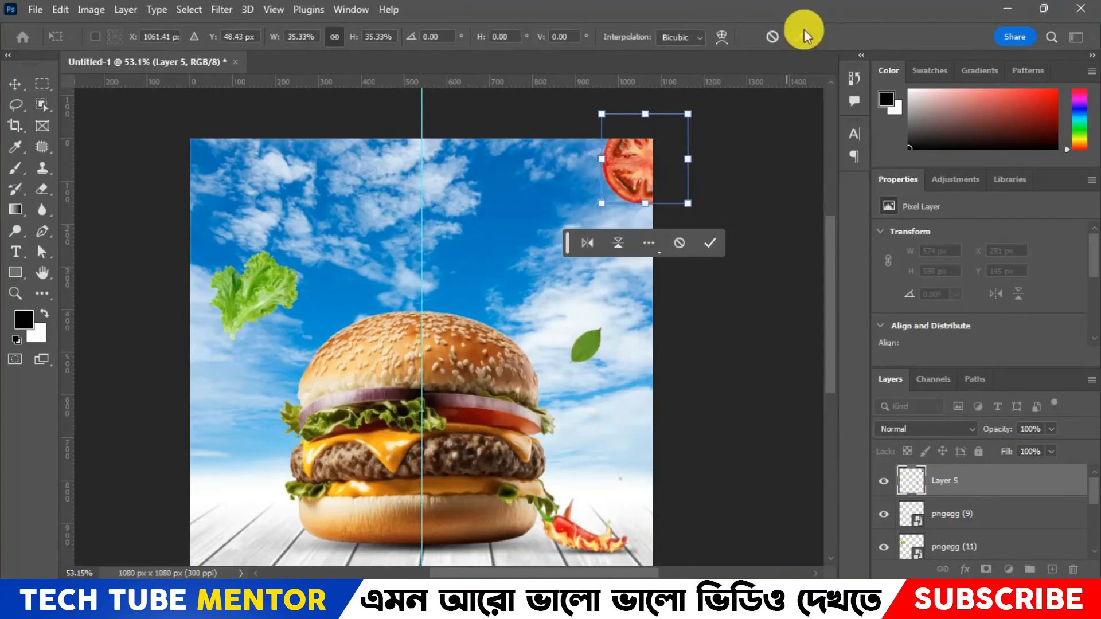
pyautogui.press('Return')
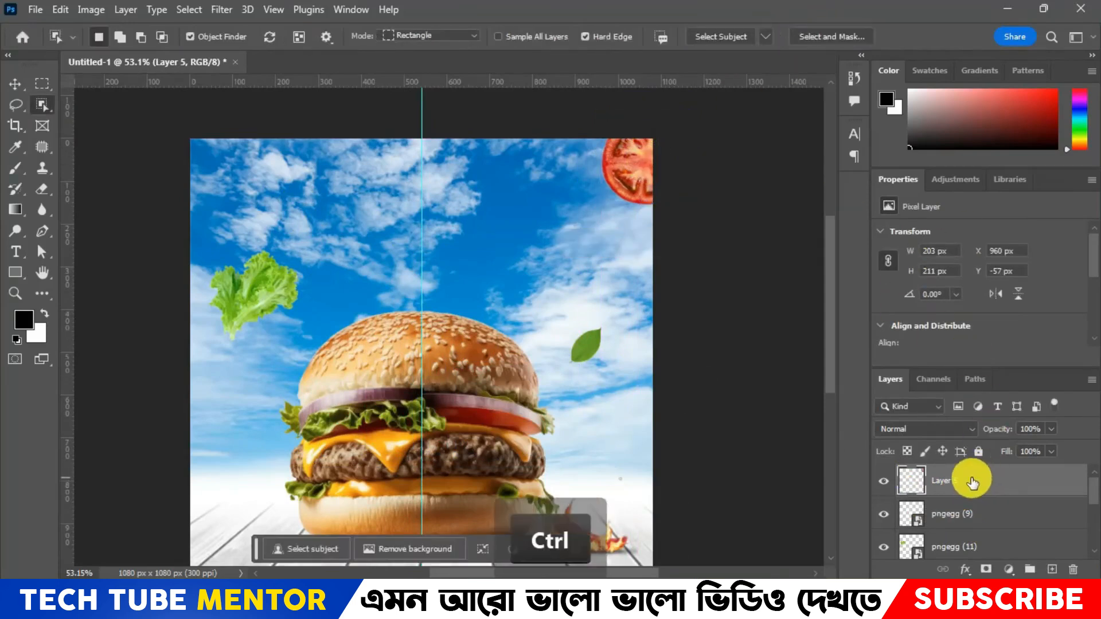
# Duplicate the tomato slice to the left canvas edge at X -148 px, Y 67 px, and lower the lettuce to X -6 px, Y 403 px.
pyautogui.hotkey('ctrl', 'j')
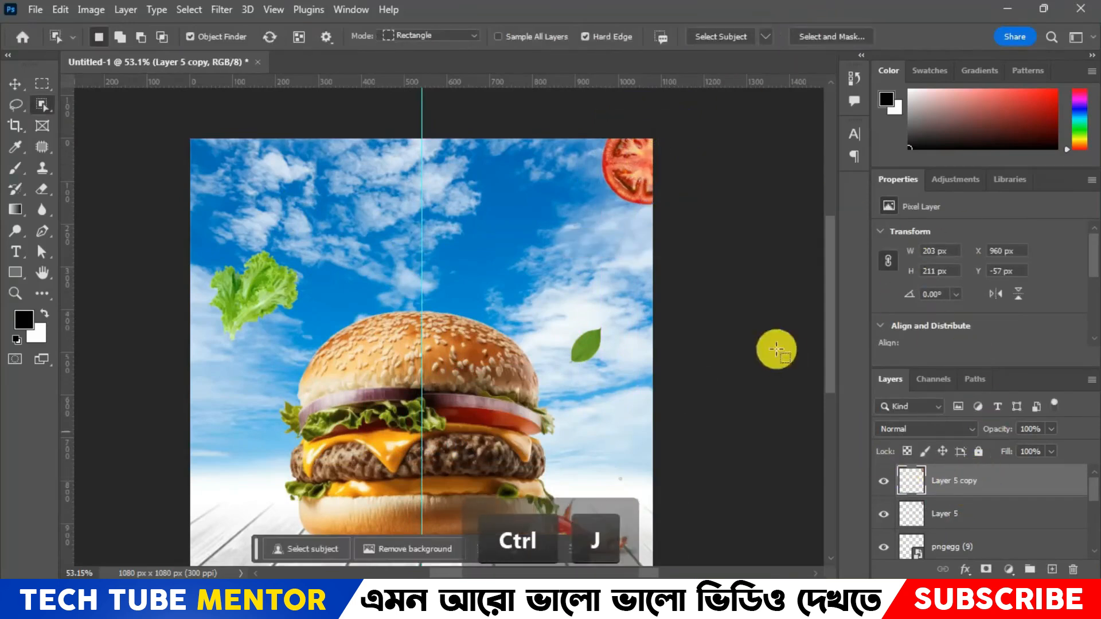
pyautogui.click(14, 85)
pyautogui.moveTo(634, 163); pyautogui.dragTo(163, 226)
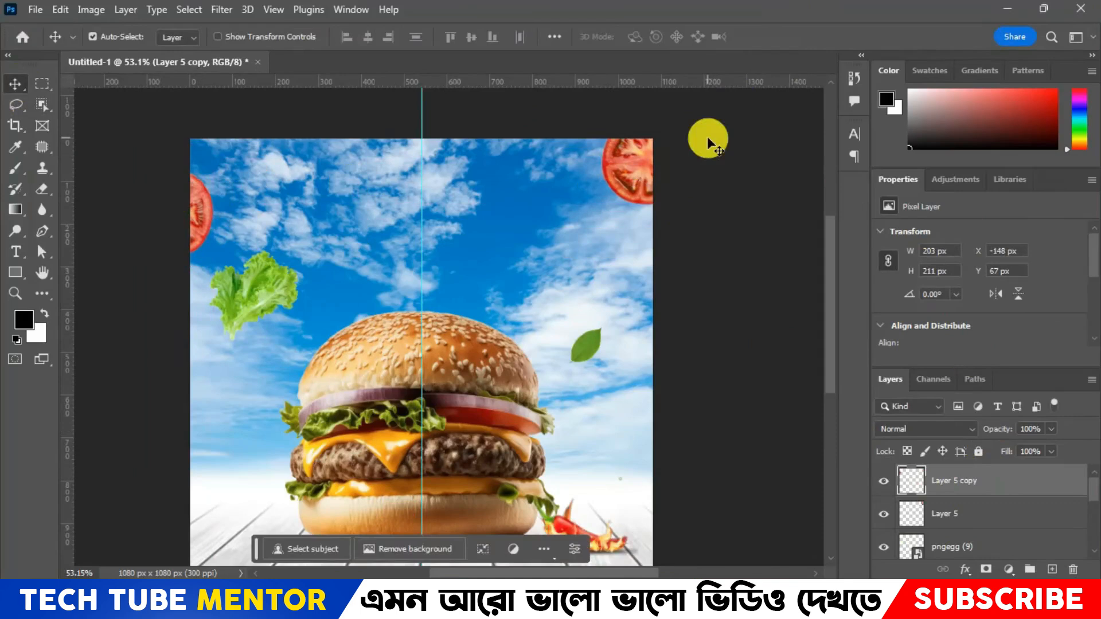
pyautogui.moveTo(255, 304); pyautogui.dragTo(227, 359)
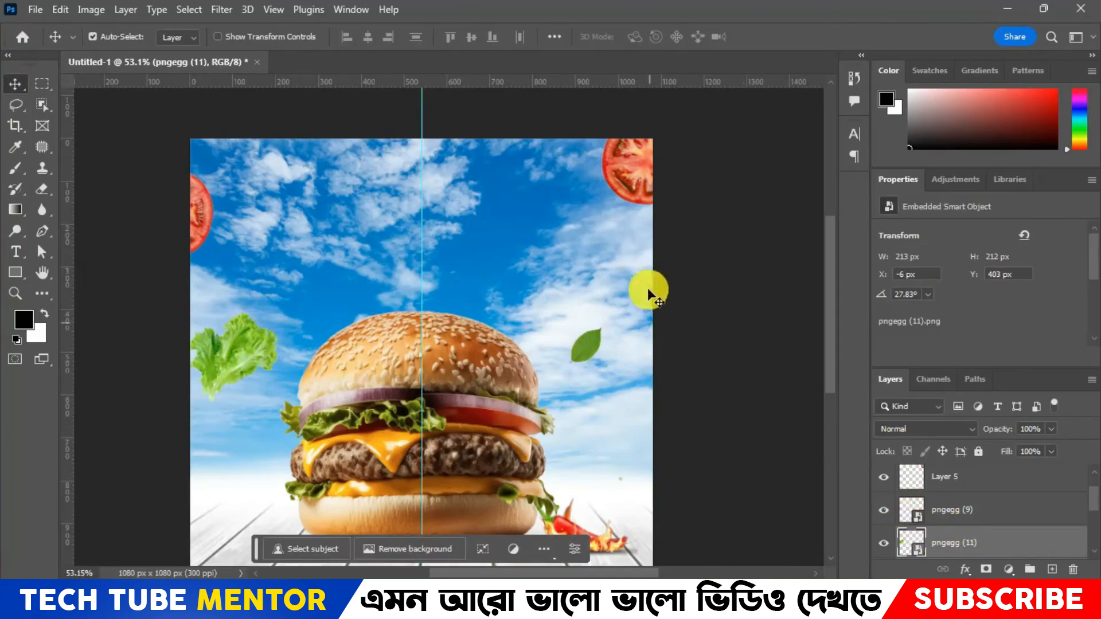
pyautogui.click(963, 478)
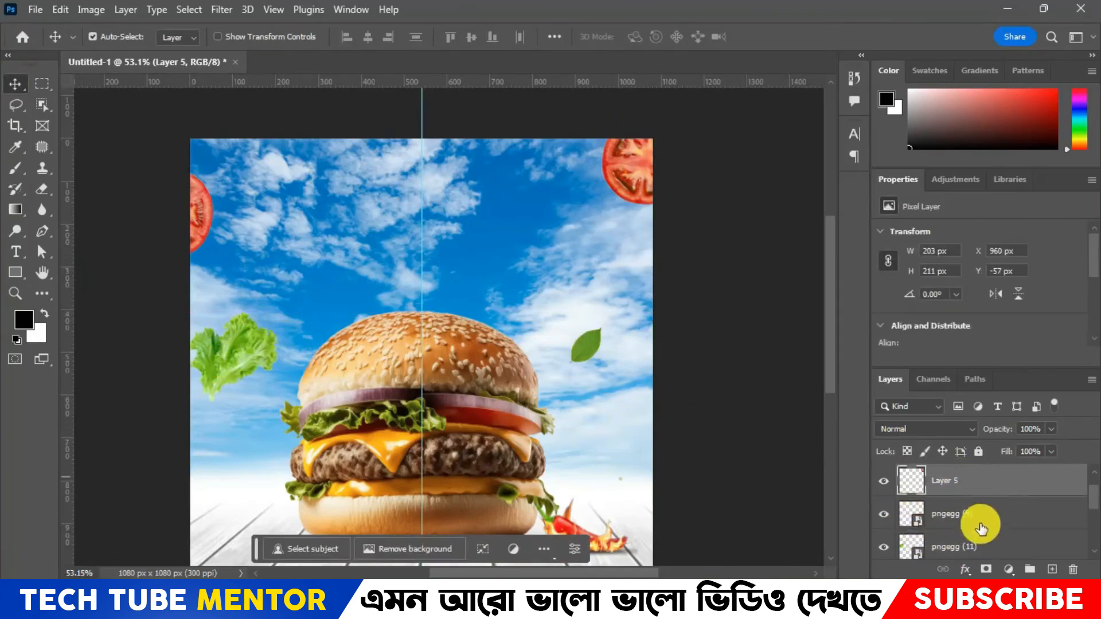
pyautogui.scroll(-1, 981, 529)
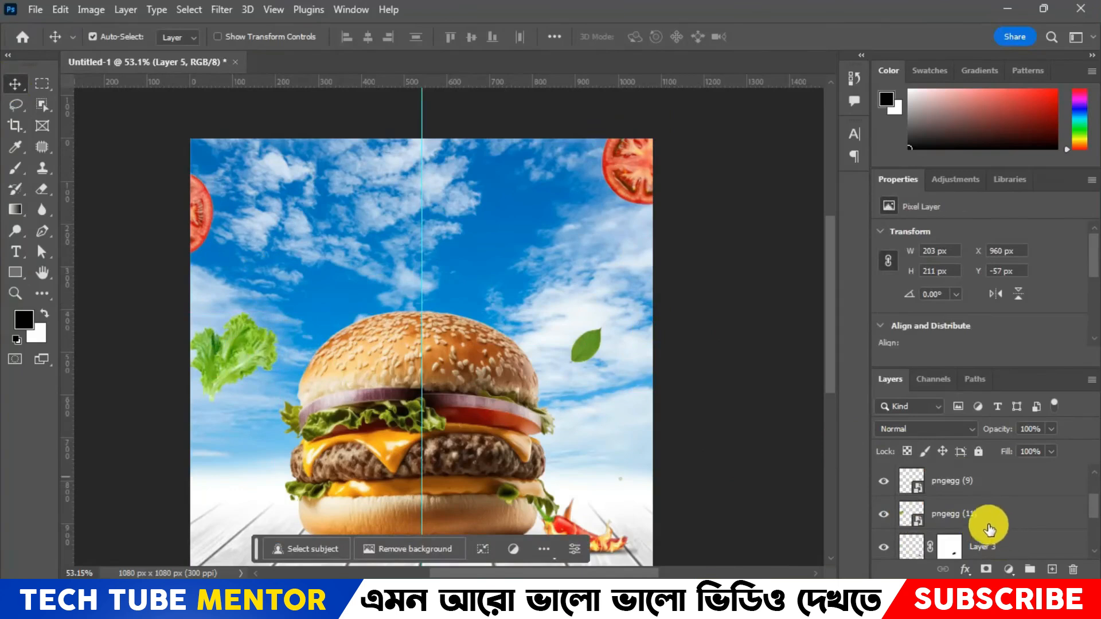
pyautogui.keyDown('shift'); pyautogui.click(989, 528); pyautogui.keyUp('shift')
pyautogui.scroll(2, 981, 510)
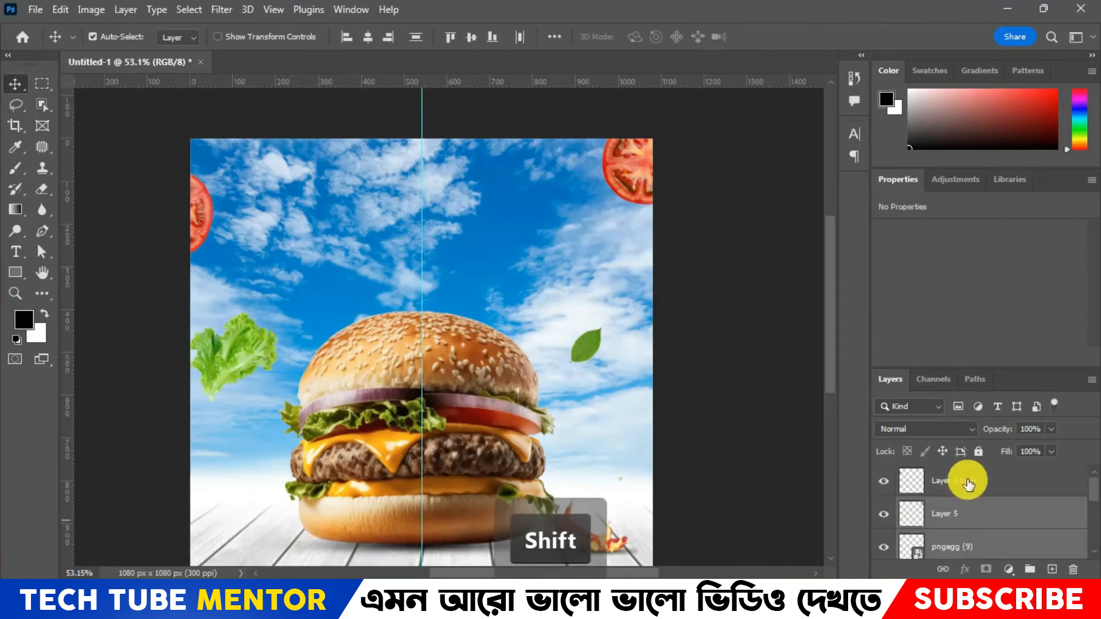
pyautogui.keyDown('shift'); pyautogui.click(961, 486); pyautogui.keyUp('shift')
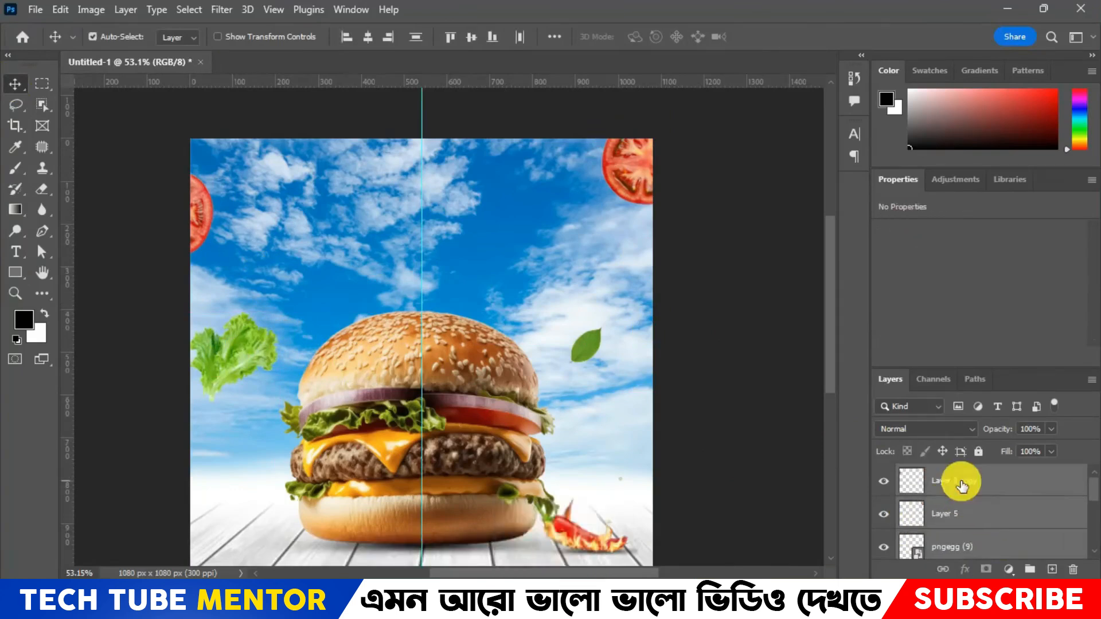
pyautogui.click(233, 9)
pyautogui.moveTo(350, 9)
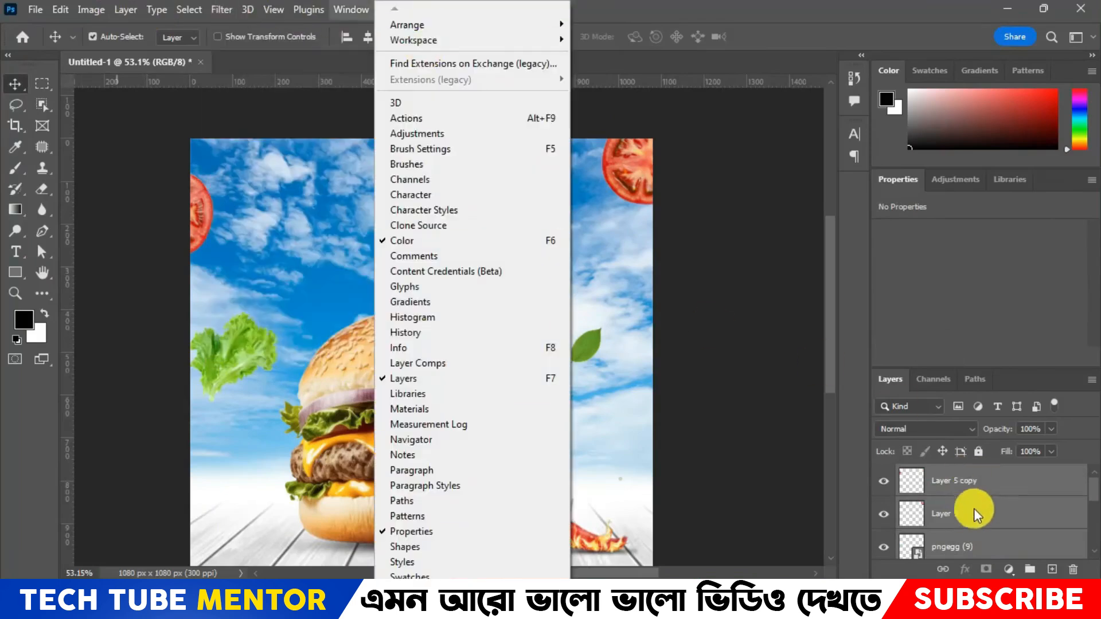
pyautogui.click(990, 511)
# Apply a Motion Blur with a 0° angle and a distance of 10 pixels to the lettuce.
pyautogui.click(982, 546)
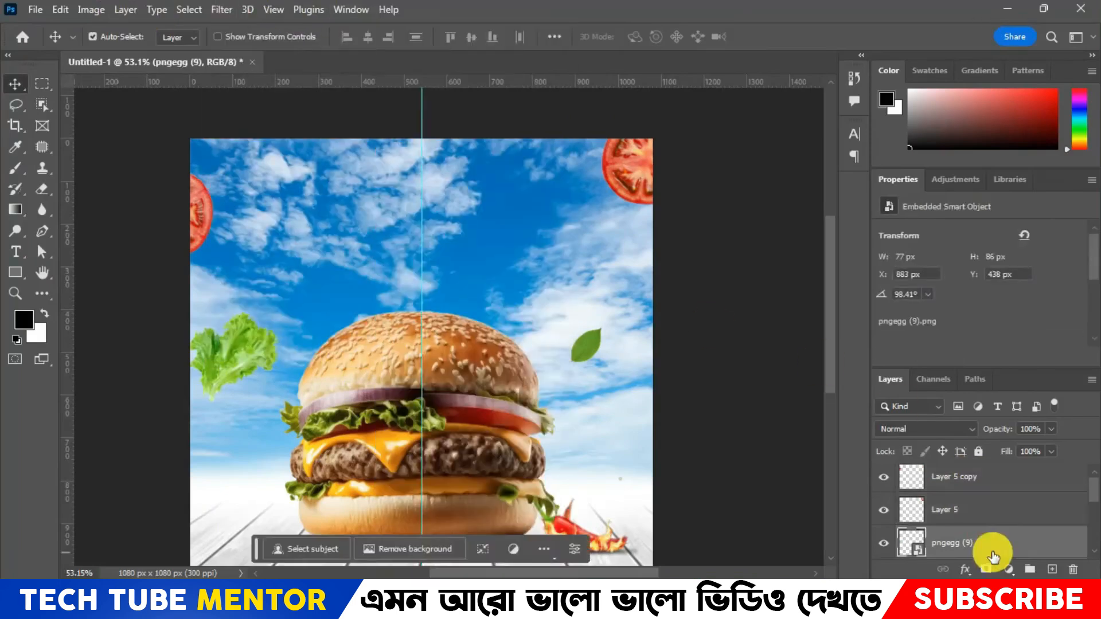
pyautogui.scroll(-1, 985, 516)
pyautogui.click(997, 541)
pyautogui.scroll(-1, 1060, 426)
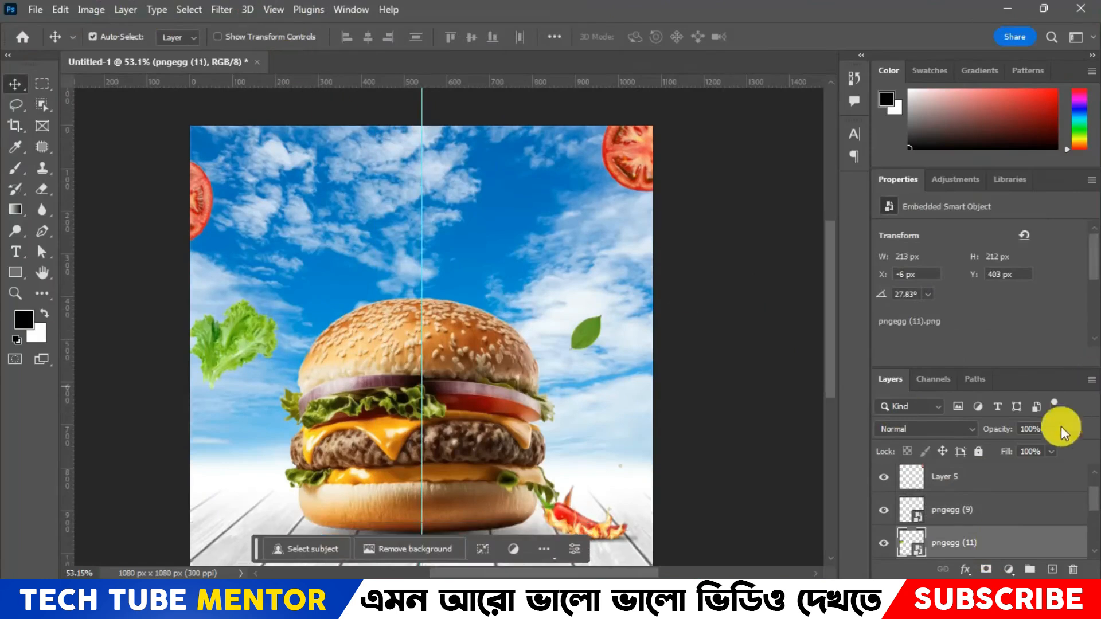
pyautogui.scroll(-1, 1006, 497)
pyautogui.click(228, 9)
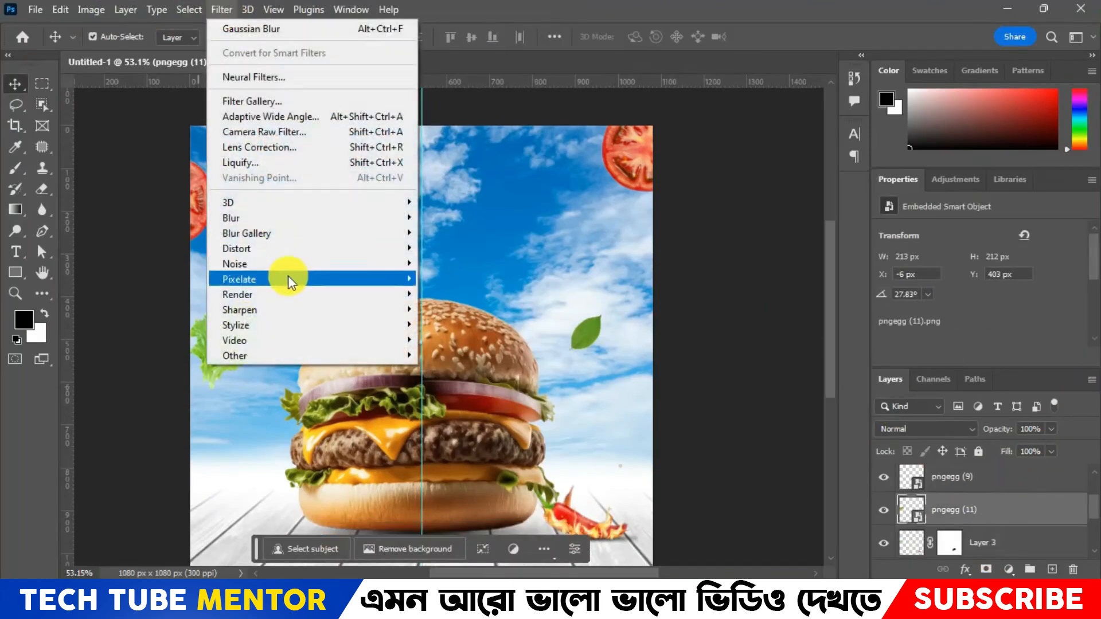
pyautogui.moveTo(274, 217)
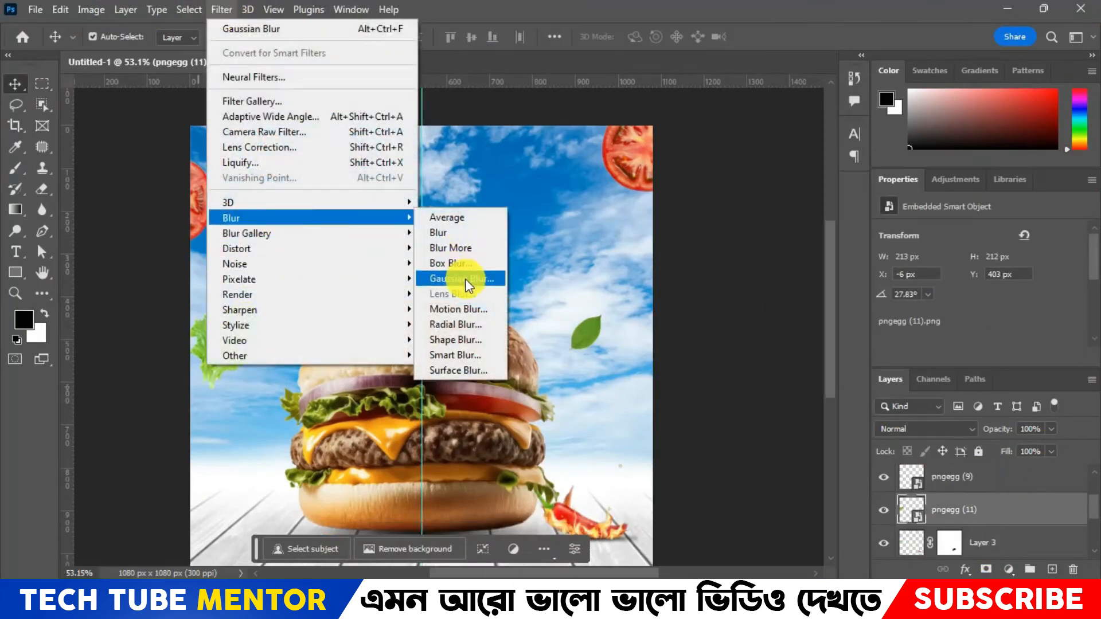
pyautogui.click(473, 312)
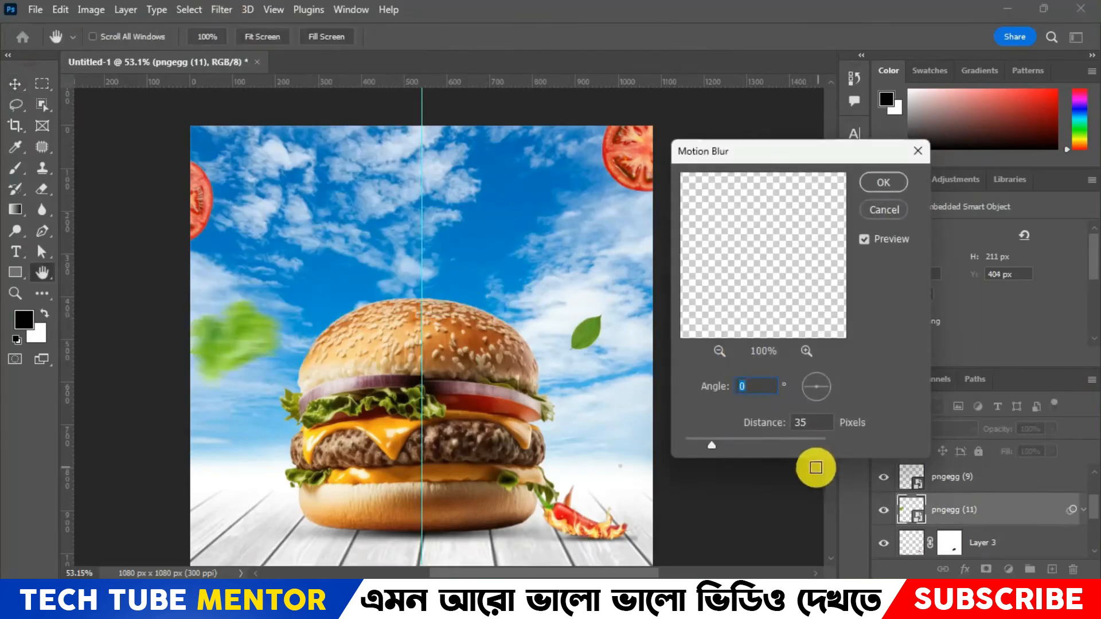
pyautogui.moveTo(711, 443); pyautogui.dragTo(691, 441)
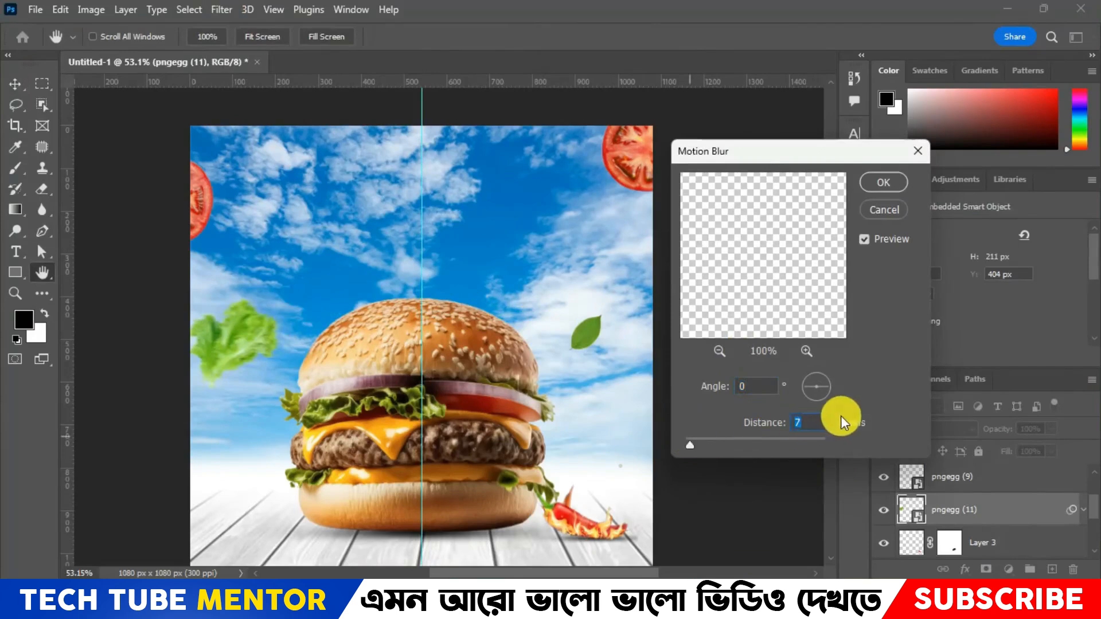
pyautogui.write('10')
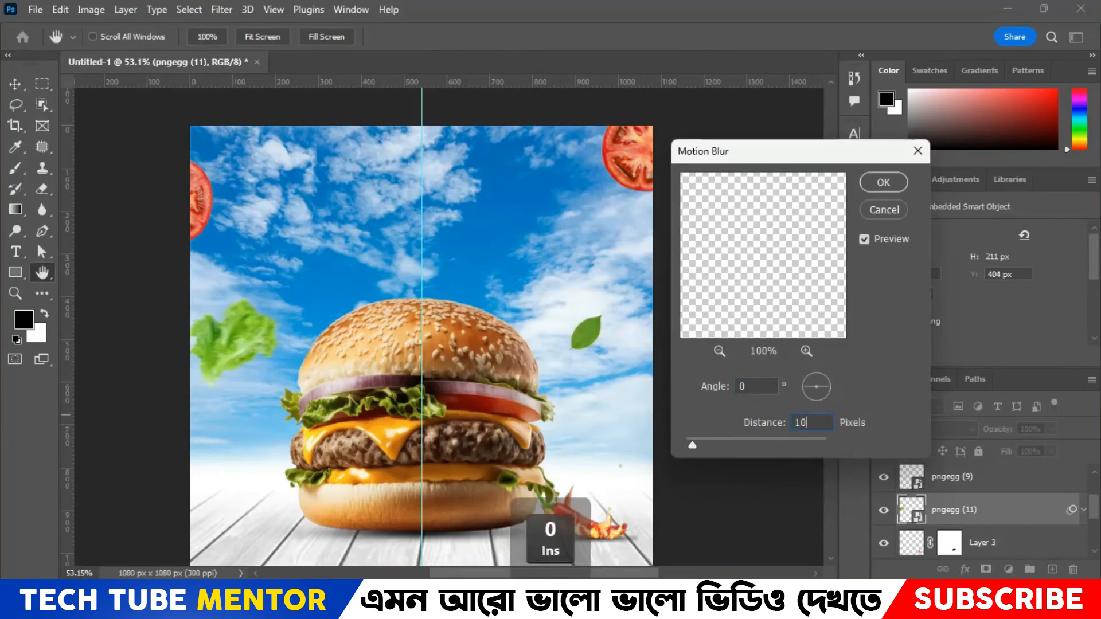
pyautogui.click(877, 182)
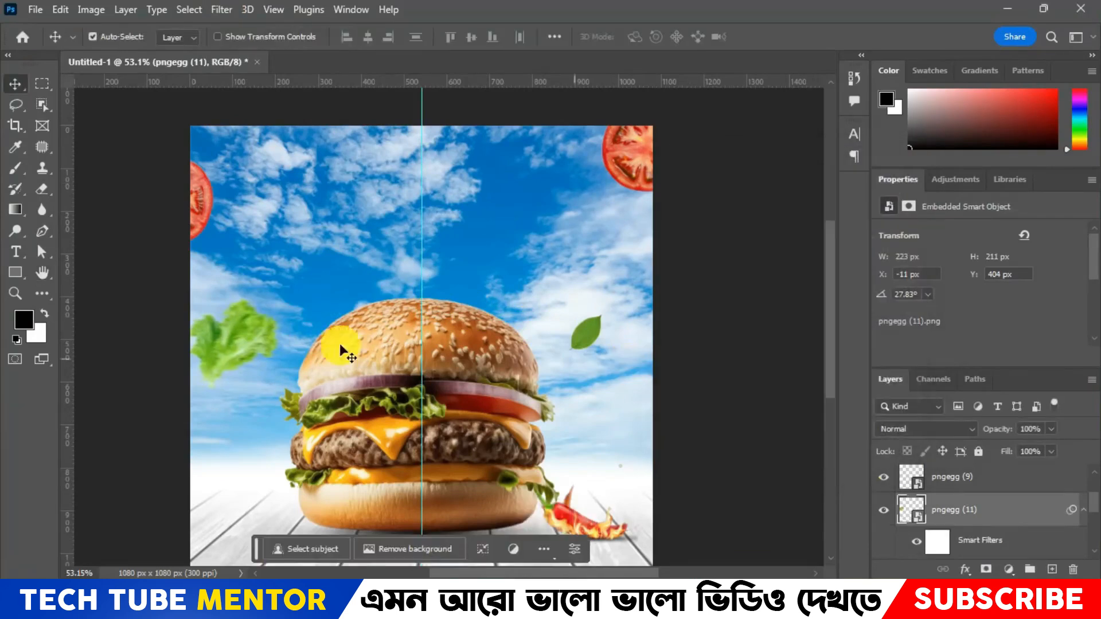
# Apply a Motion Blur with a 0° angle and a distance of 15 pixels to the tomato slice at the canvas's left edge.
pyautogui.scroll(2, 984, 497)
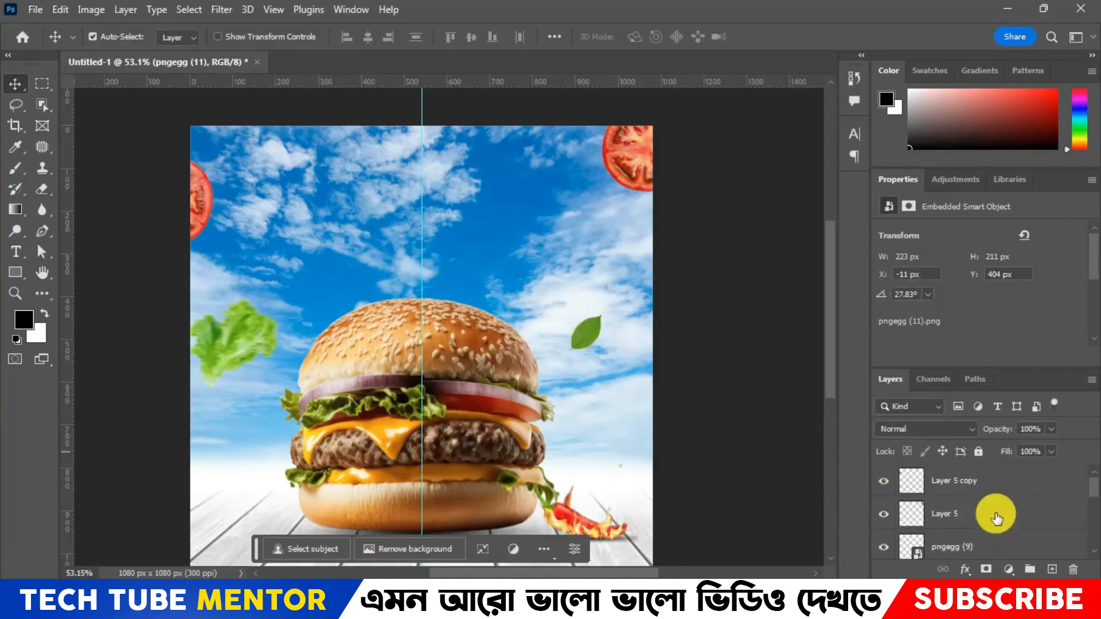
pyautogui.click(965, 482)
pyautogui.keyDown('ctrl'); pyautogui.click(943, 519); pyautogui.keyUp('ctrl')
pyautogui.click(227, 8)
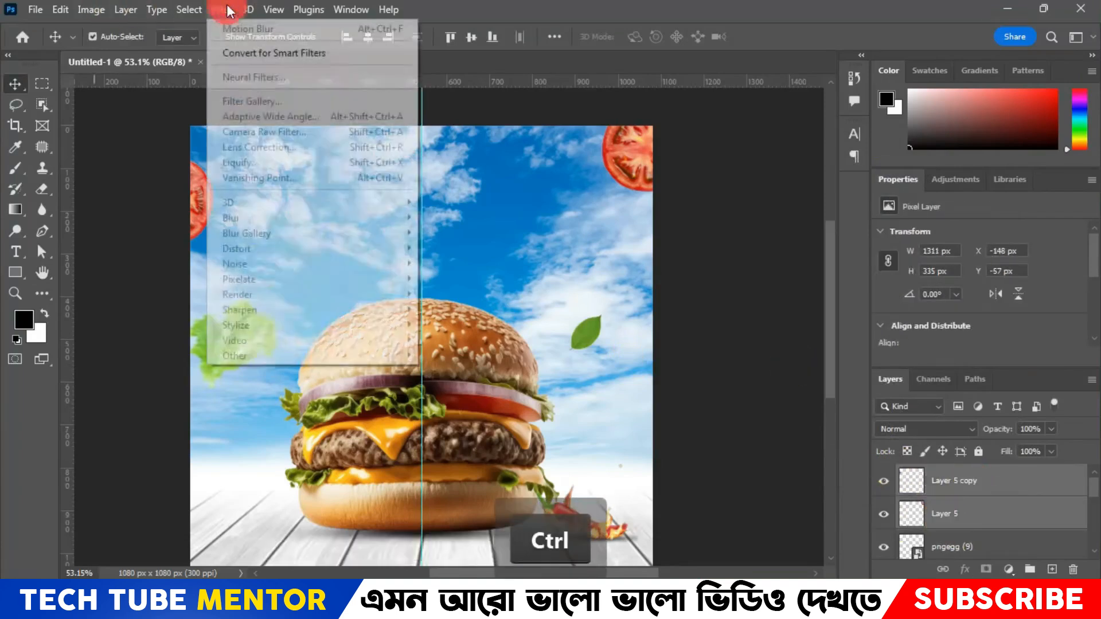
pyautogui.click(228, 8)
pyautogui.click(977, 489)
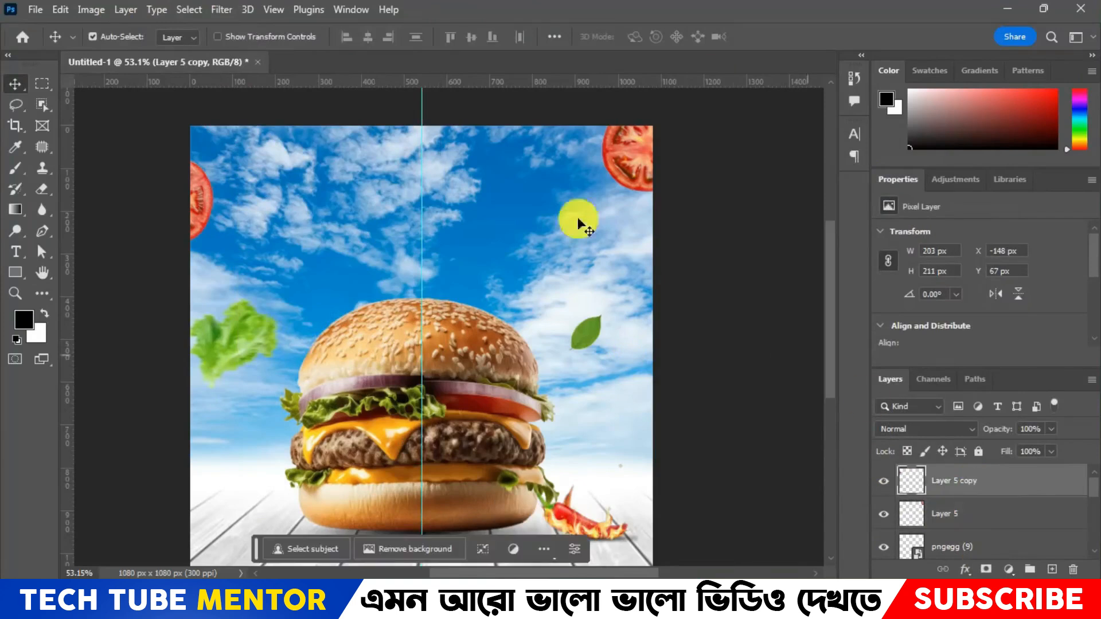
pyautogui.click(229, 11)
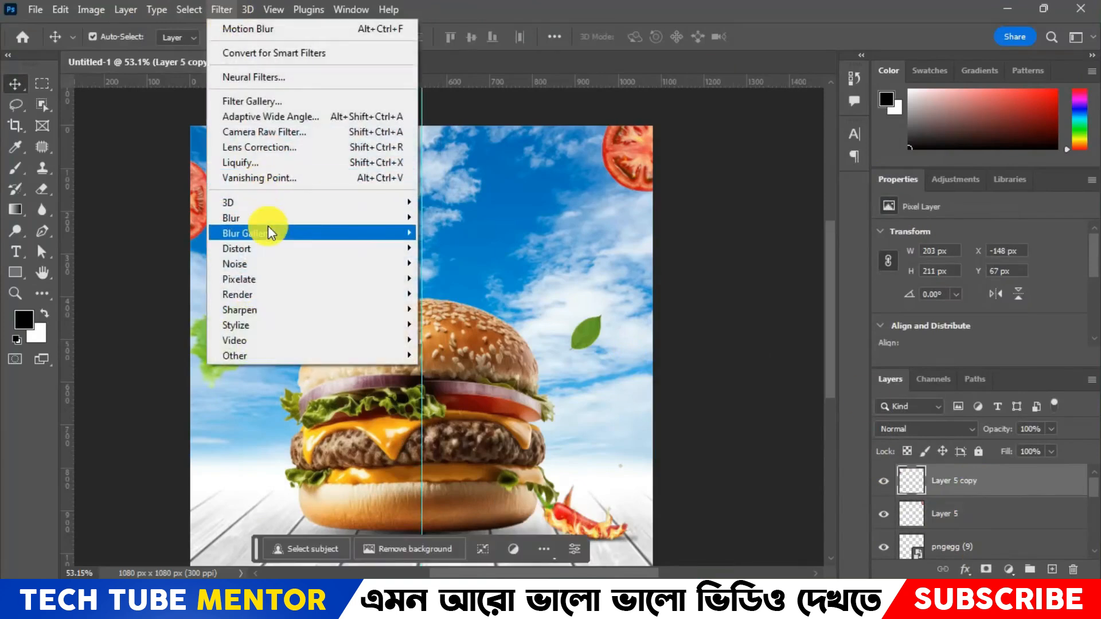
pyautogui.moveTo(267, 225)
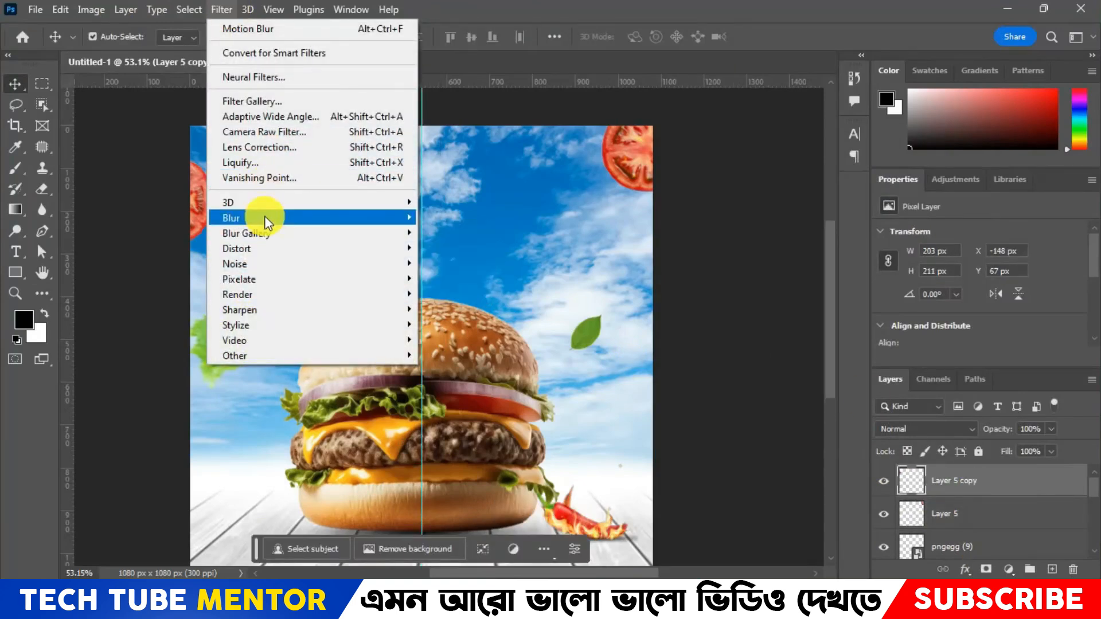
pyautogui.click(477, 309)
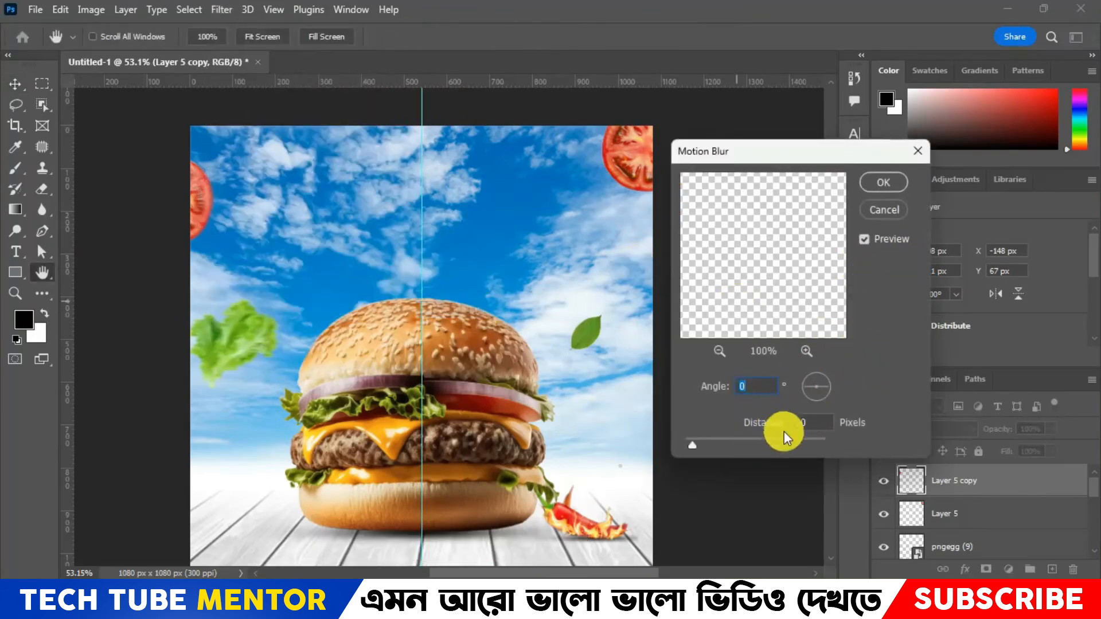
pyautogui.write('15')
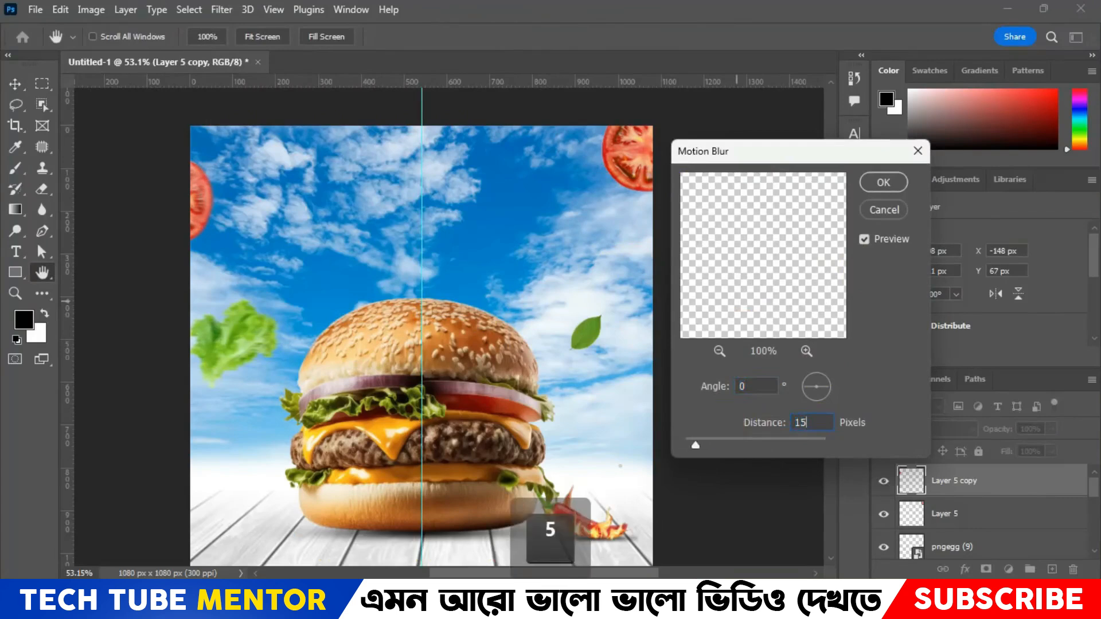
pyautogui.click(895, 189)
# Apply a Motion Blur with the same settings to the tomato slice in the canvas's upper-right corner.
pyautogui.click(983, 526)
pyautogui.click(221, 9)
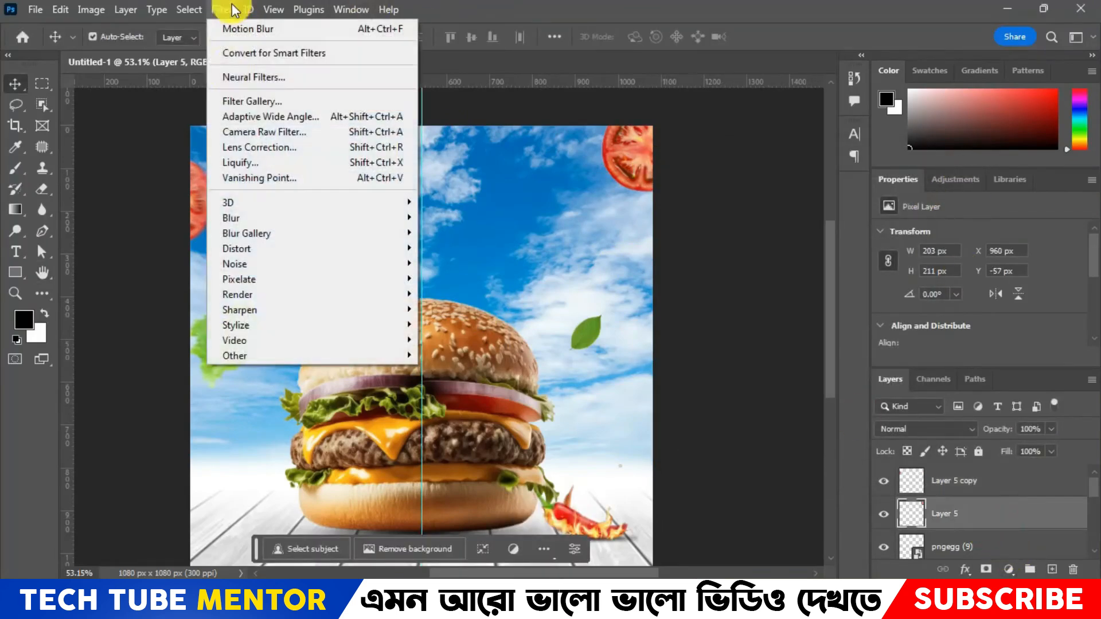
pyautogui.moveTo(258, 219)
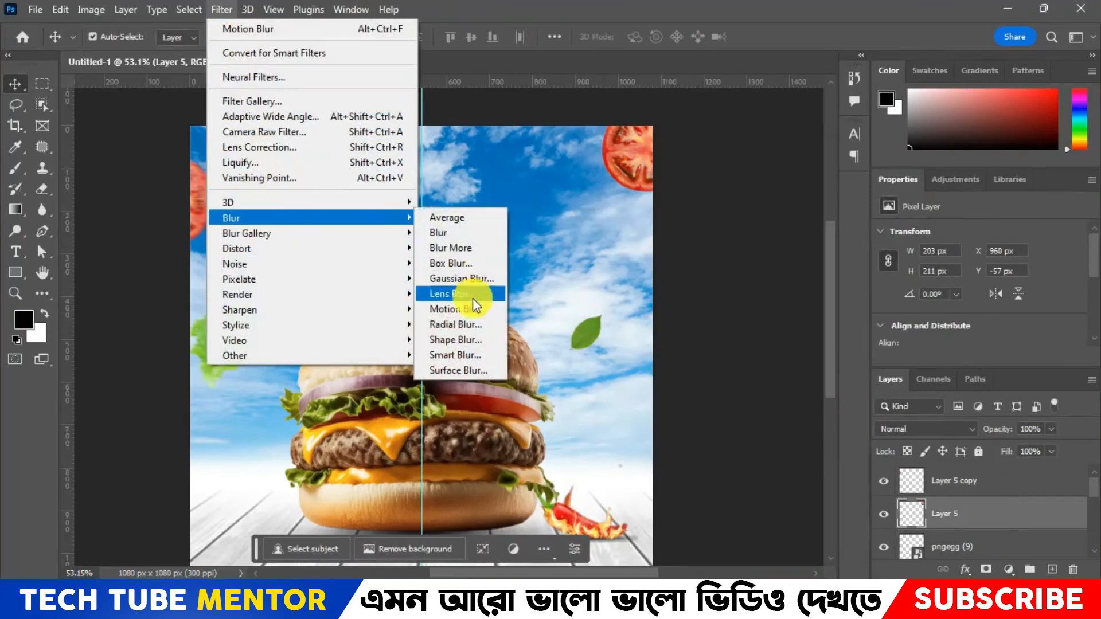
pyautogui.click(476, 310)
pyautogui.click(874, 187)
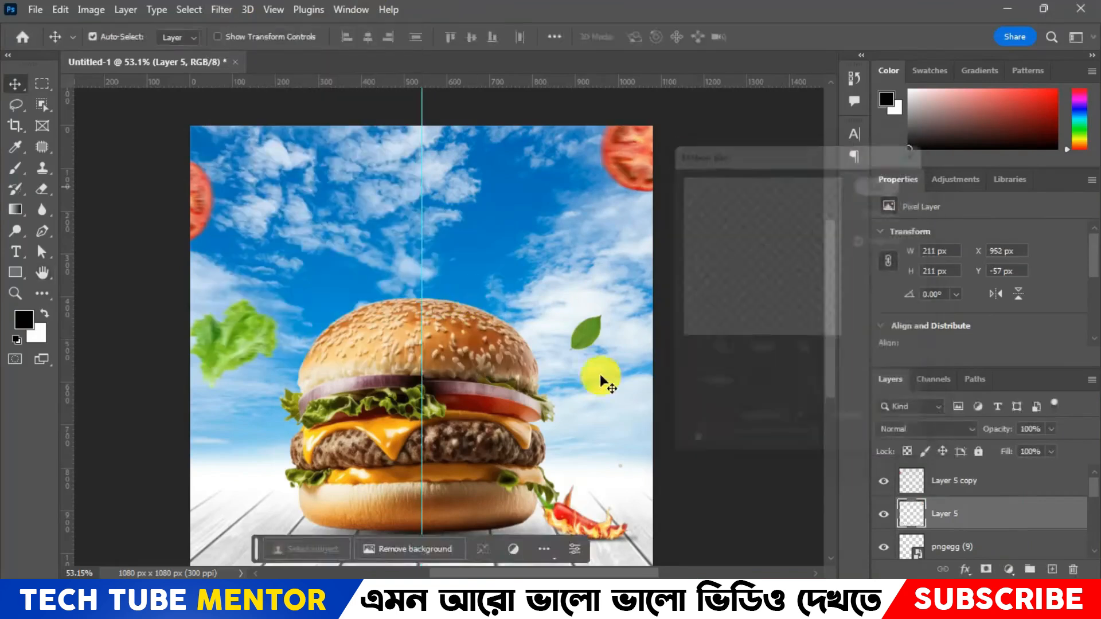
# Apply a Motion Blur with a 0° angle and a distance of 23 pixels to the green leaf beside the burger.
pyautogui.moveTo(591, 342); pyautogui.dragTo(587, 339)
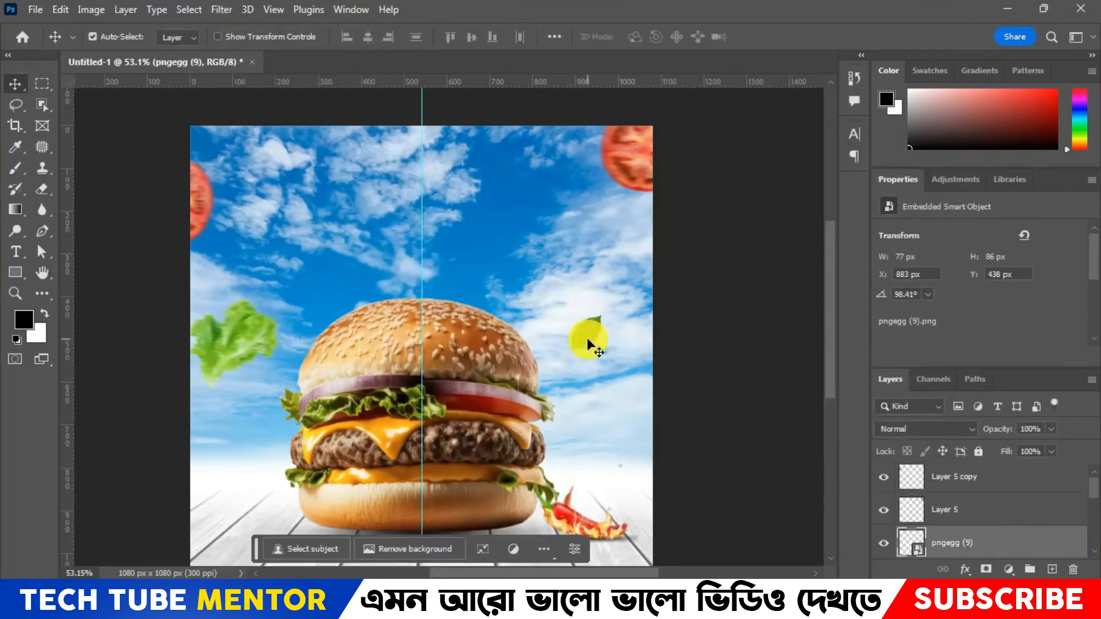
pyautogui.click(221, 10)
pyautogui.moveTo(262, 217)
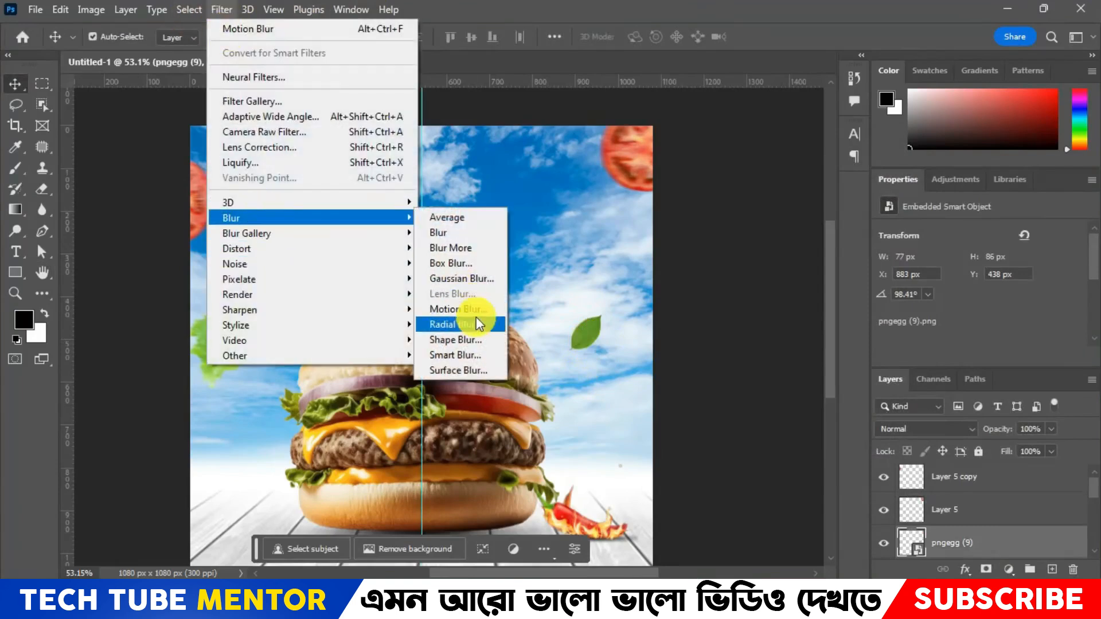
pyautogui.click(463, 308)
pyautogui.moveTo(700, 445); pyautogui.dragTo(703, 445)
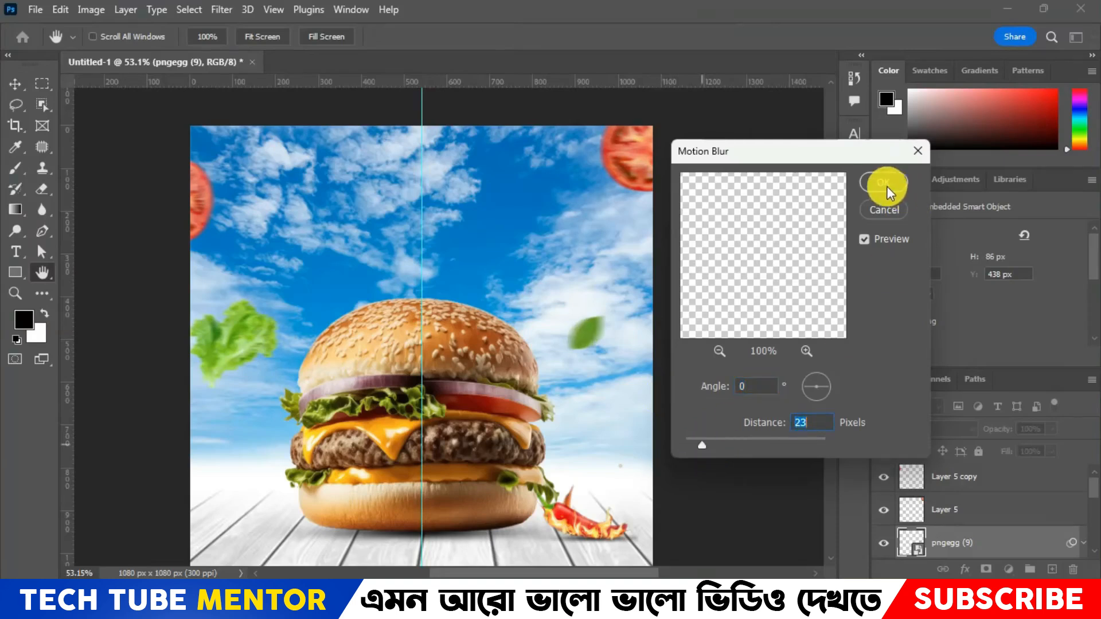
pyautogui.click(886, 186)
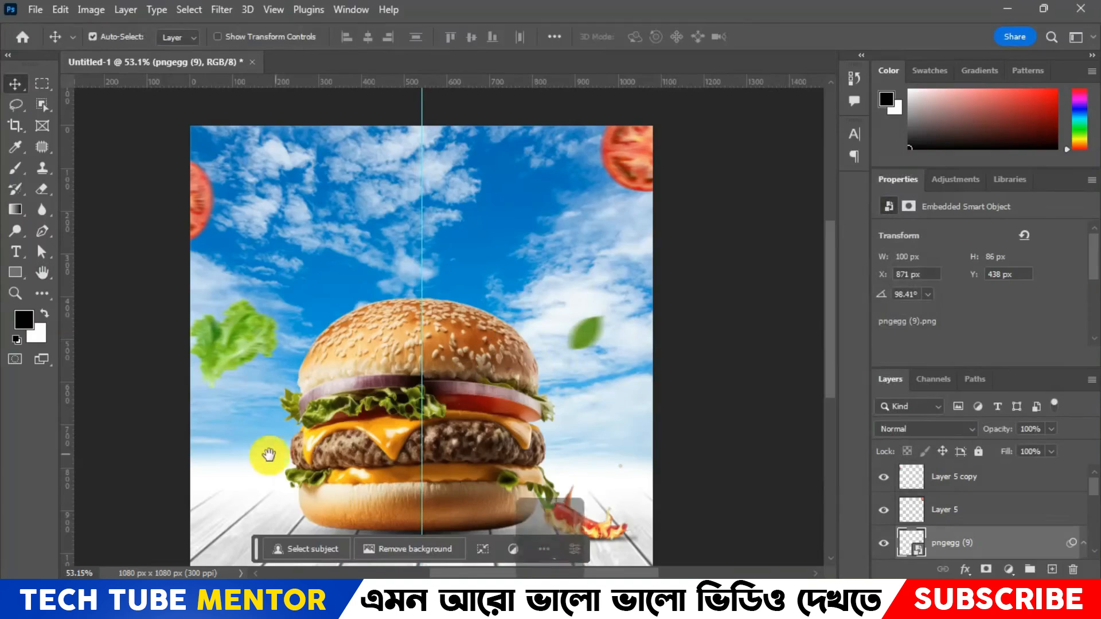
# Move the left tomato slice slightly upward and shift the lettuce to X 0 px, Y 401 px.
pyautogui.press('space')
pyautogui.moveTo(265, 455); pyautogui.dragTo(287, 332)
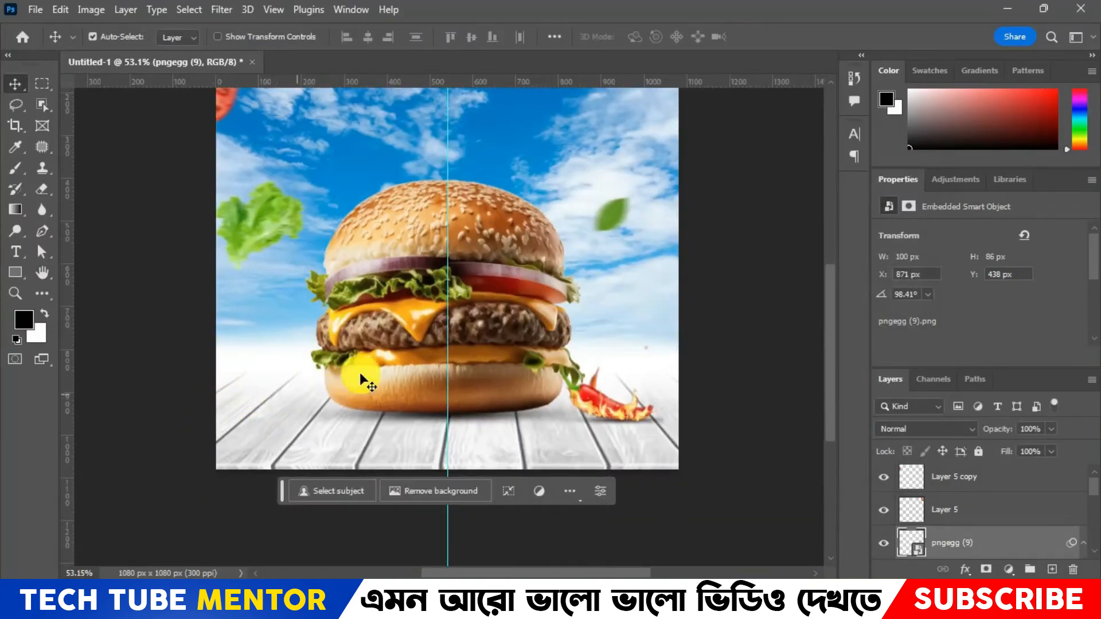
pyautogui.press('space')
pyautogui.moveTo(462, 269); pyautogui.dragTo(430, 337)
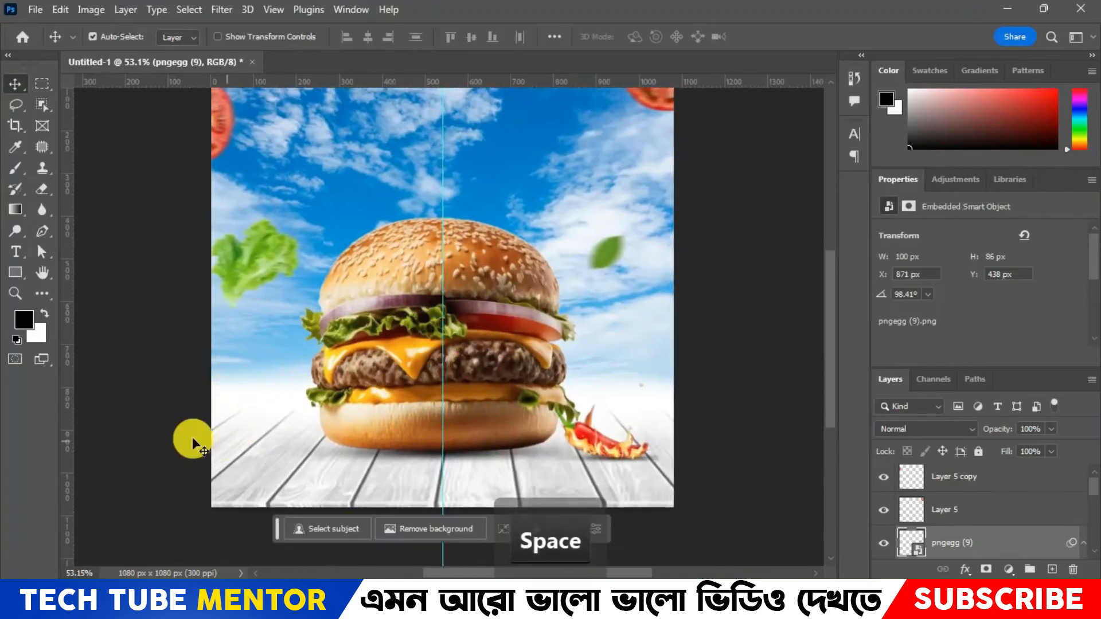
pyautogui.press('space')
pyautogui.moveTo(402, 280); pyautogui.dragTo(425, 349)
pyautogui.moveTo(569, 289); pyautogui.dragTo(289, 223)
pyautogui.moveTo(239, 197); pyautogui.dragTo(236, 175)
pyautogui.moveTo(282, 325); pyautogui.dragTo(288, 321)
pyautogui.moveTo(448, 233); pyautogui.dragTo(442, 290)
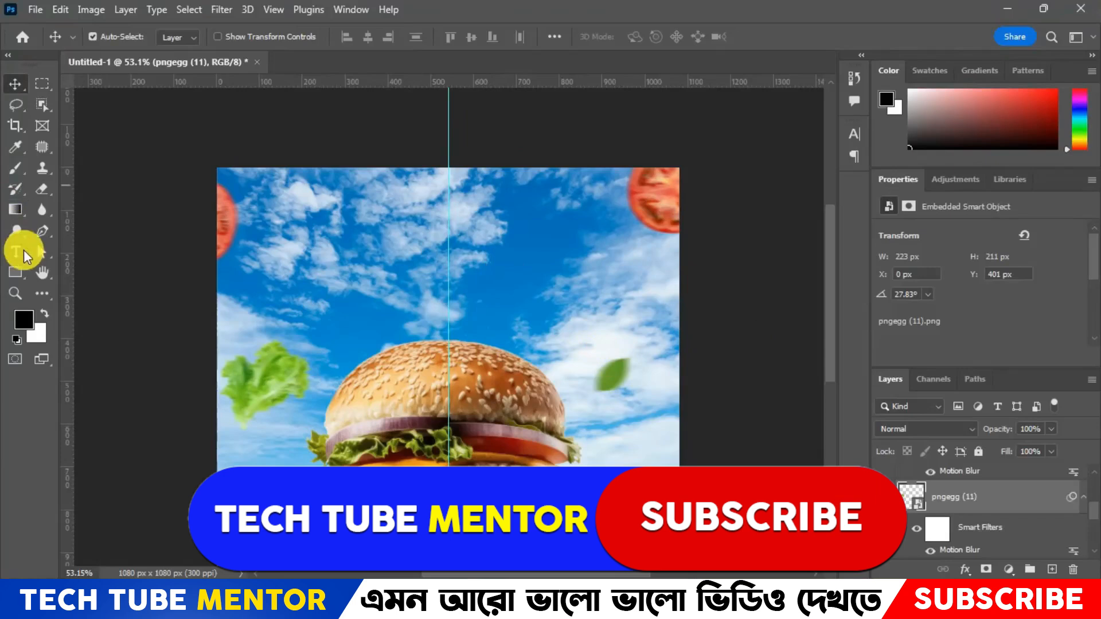
# Start a horizontal text layer in the sky above the burger, centred on the guide, in the Fira Sans Black font.
pyautogui.press('t')
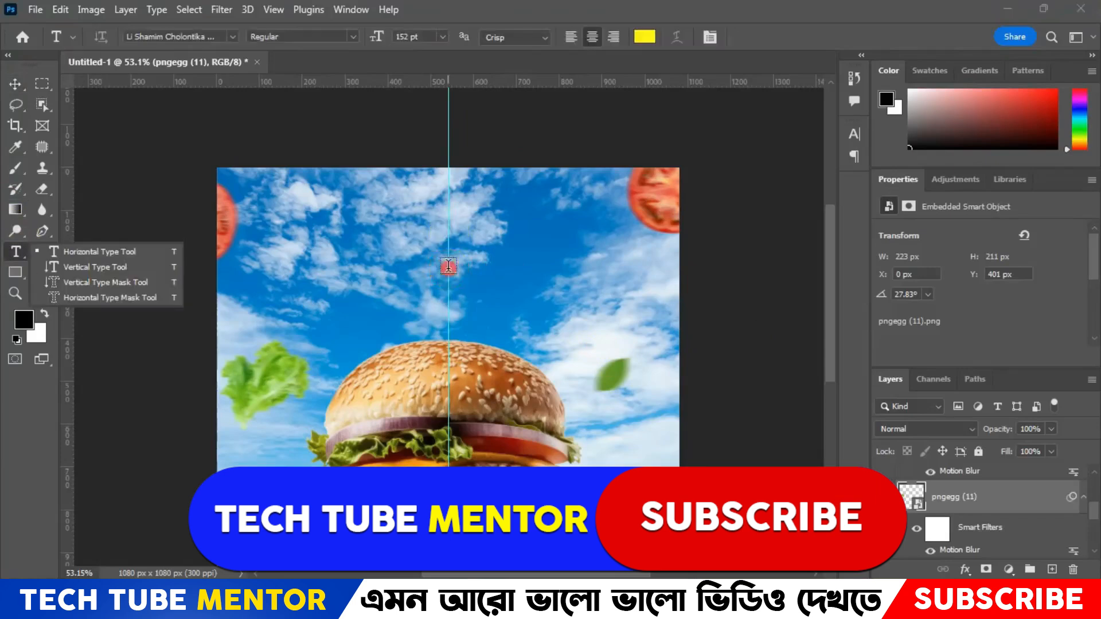
pyautogui.click(448, 266)
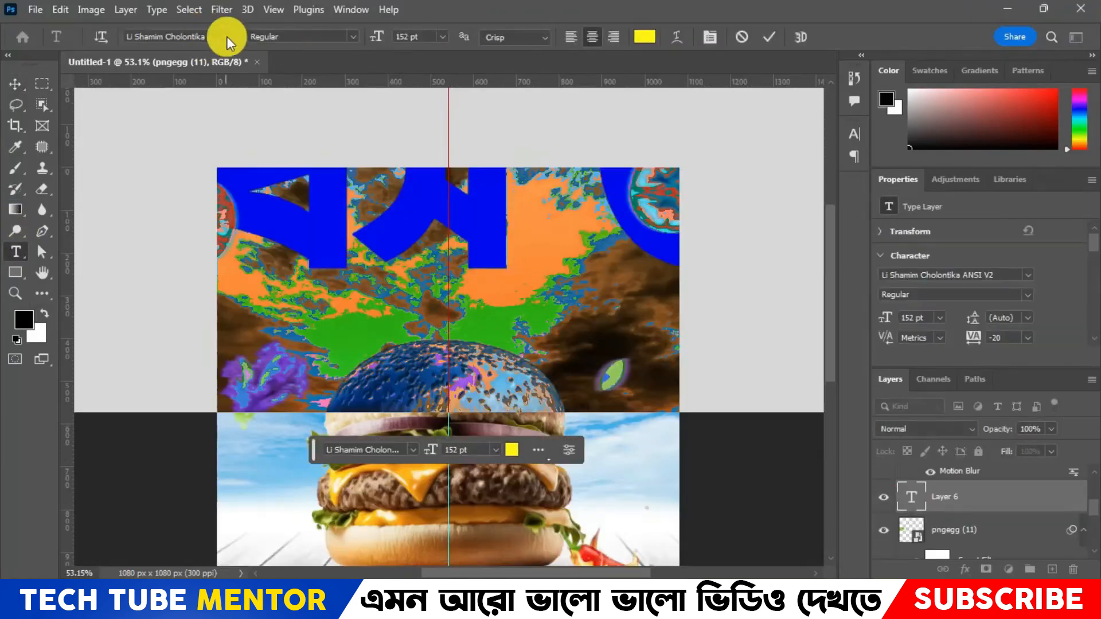
pyautogui.click(233, 36)
pyautogui.press('Up')
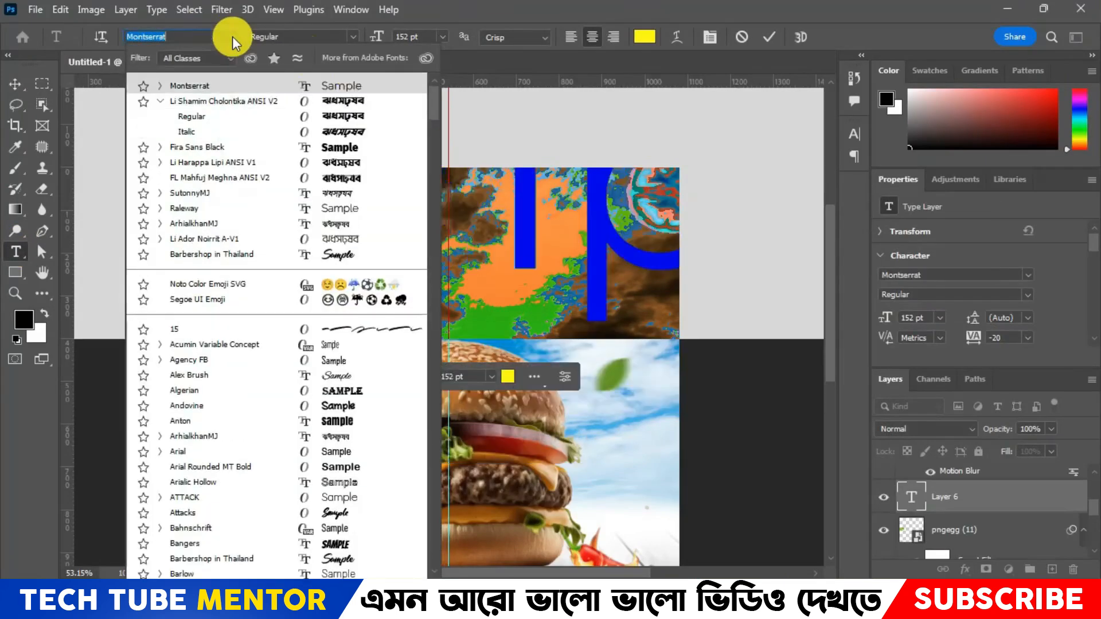
pyautogui.click(359, 143)
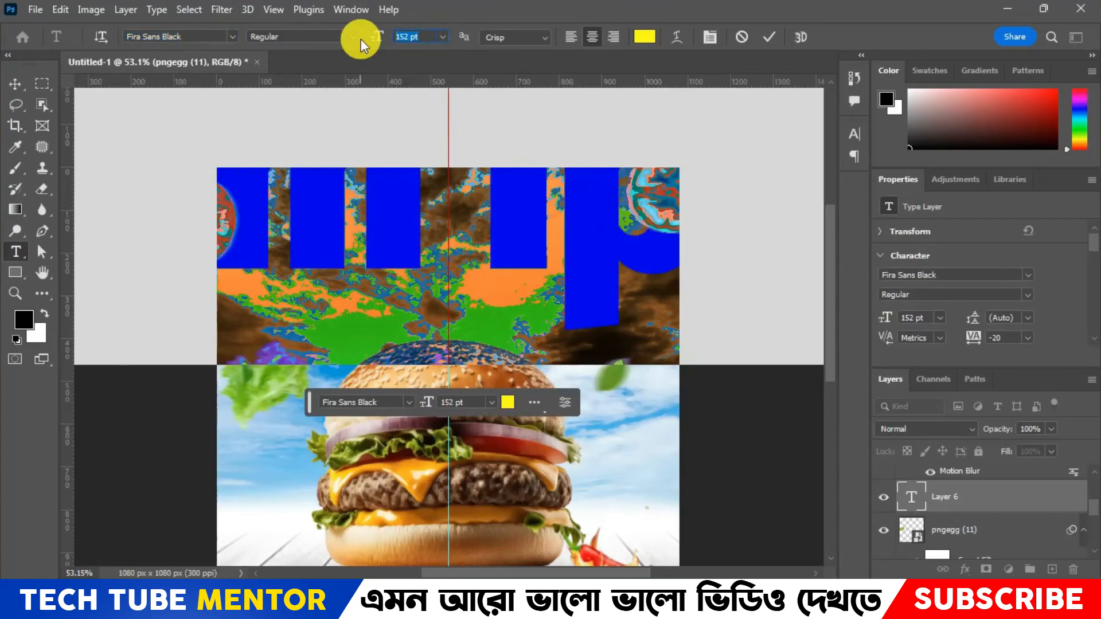
# Set the placeholder text's font size to 40 pt.
pyautogui.write('50')
pyautogui.press('Return')
pyautogui.click(422, 36)
pyautogui.press('Down')
pyautogui.press('Down')
pyautogui.press('Down')
pyautogui.press('Down')
pyautogui.press('Down')
pyautogui.press('Down')
pyautogui.press('Down')
pyautogui.press('Down')
pyautogui.press('Down')
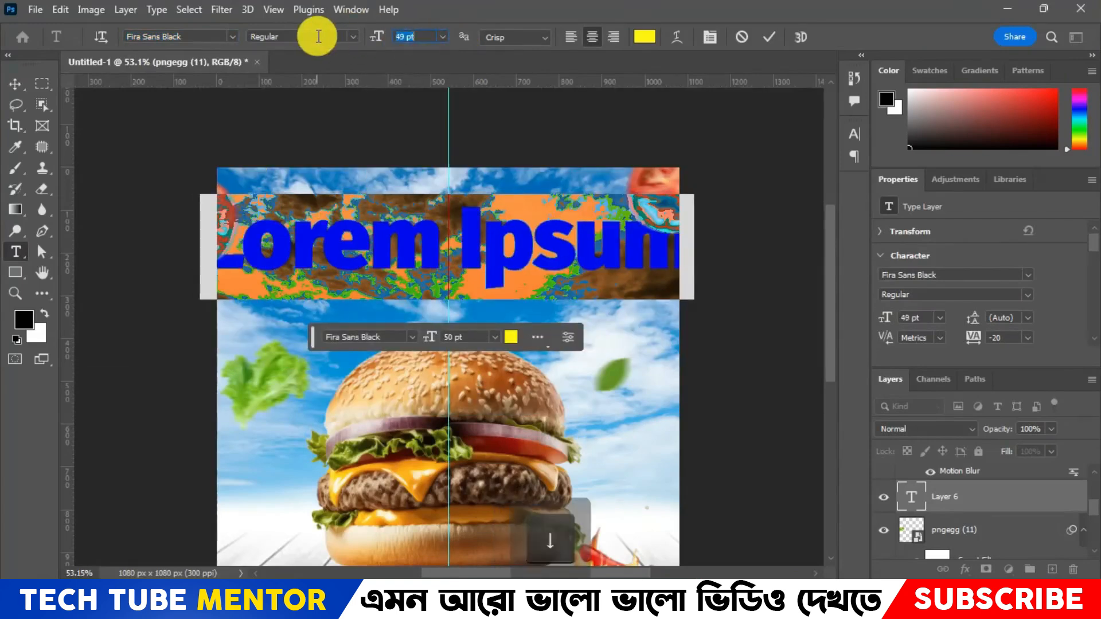
pyautogui.press('Down')
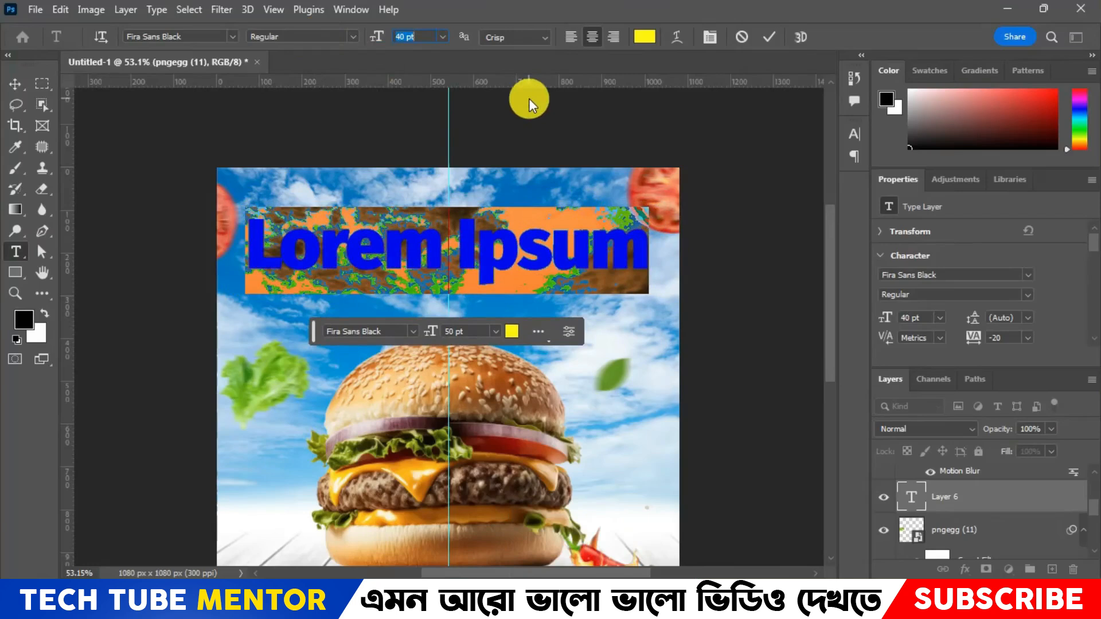
pyautogui.press('capslock')
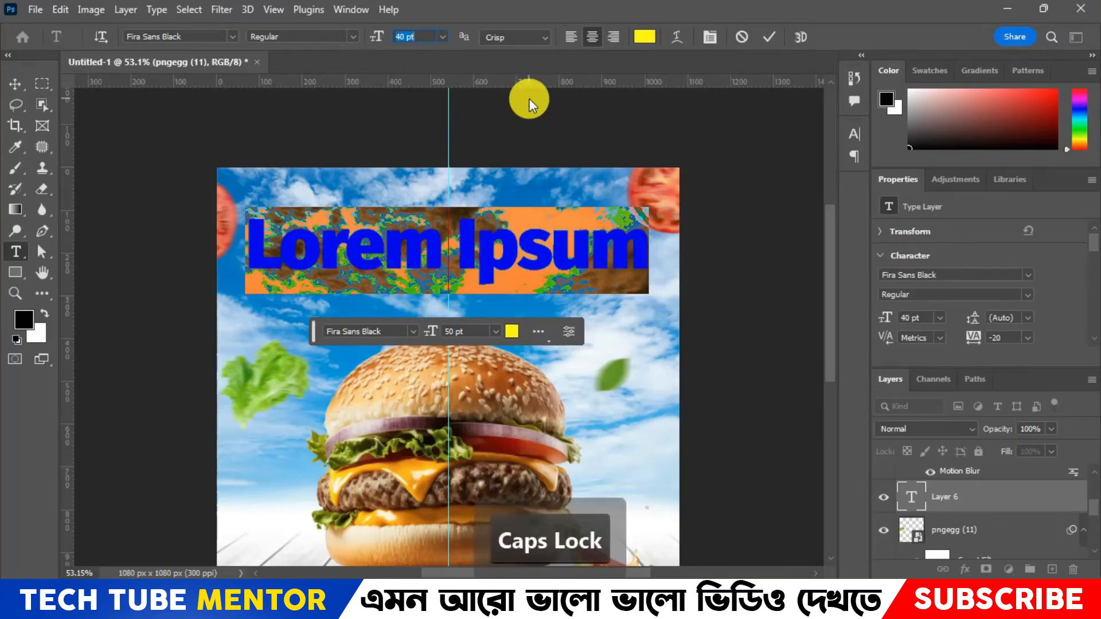
pyautogui.write('CH')
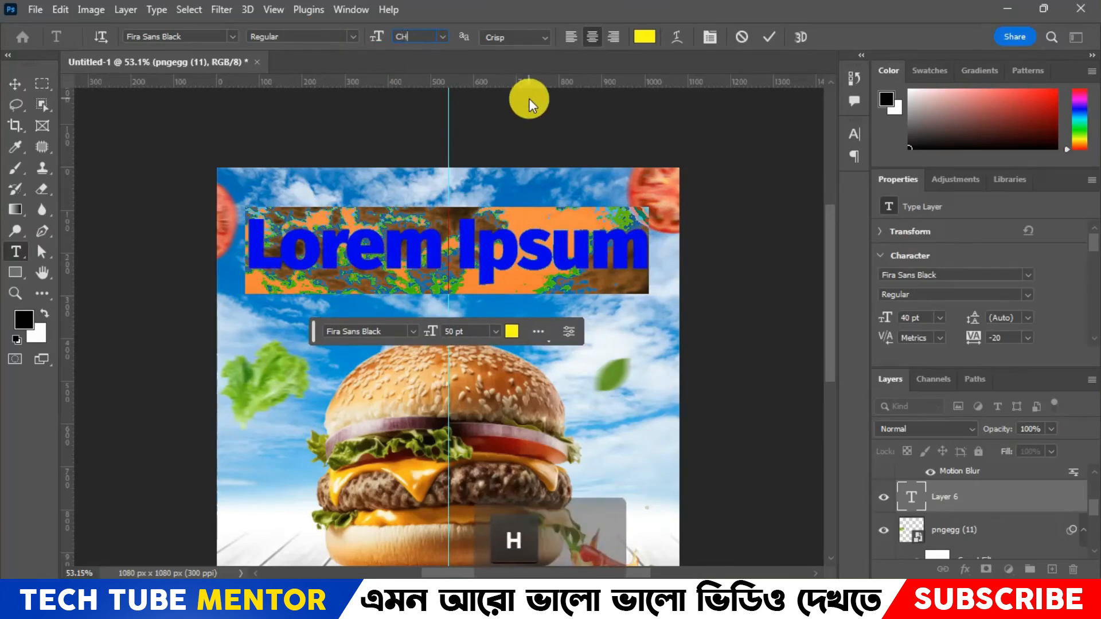
pyautogui.write('EESY')
pyautogui.press('Return')
# Replace the placeholder text above the burger with CHEESY on the first line and BURGER on the second.
pyautogui.click(527, 236)
pyautogui.click(511, 250)
pyautogui.hotkey('ctrl', 'a')
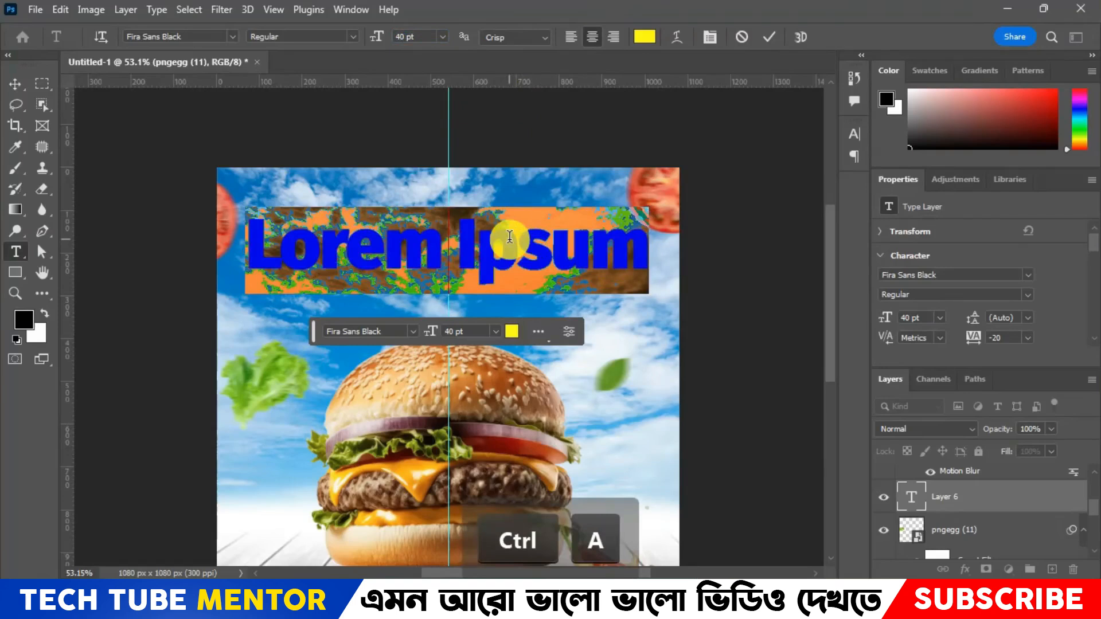
pyautogui.write('CH')
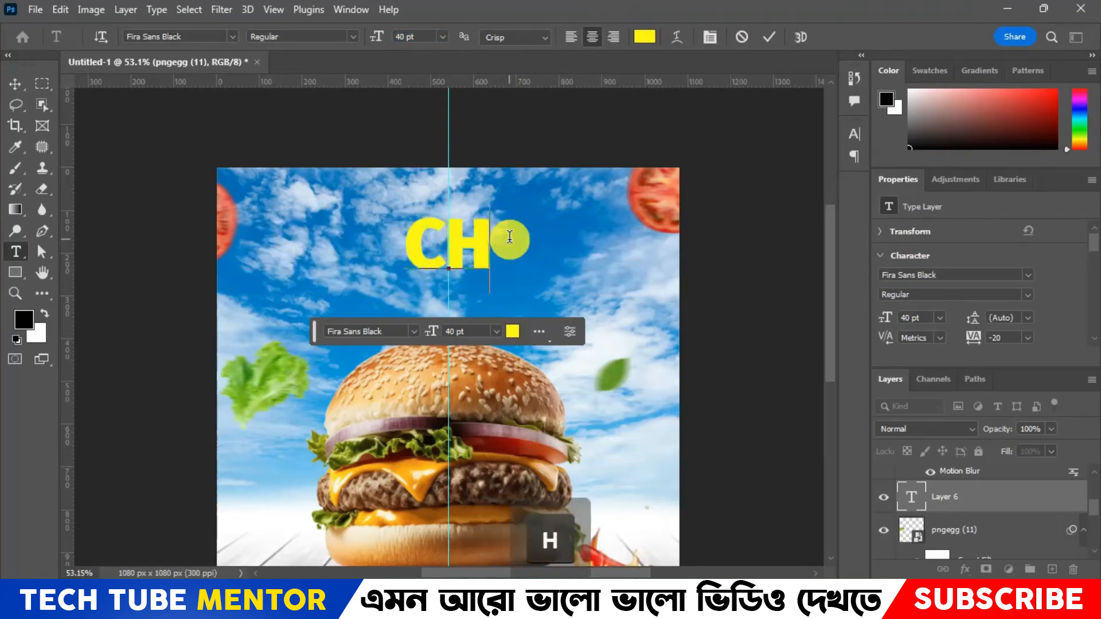
pyautogui.write('E')
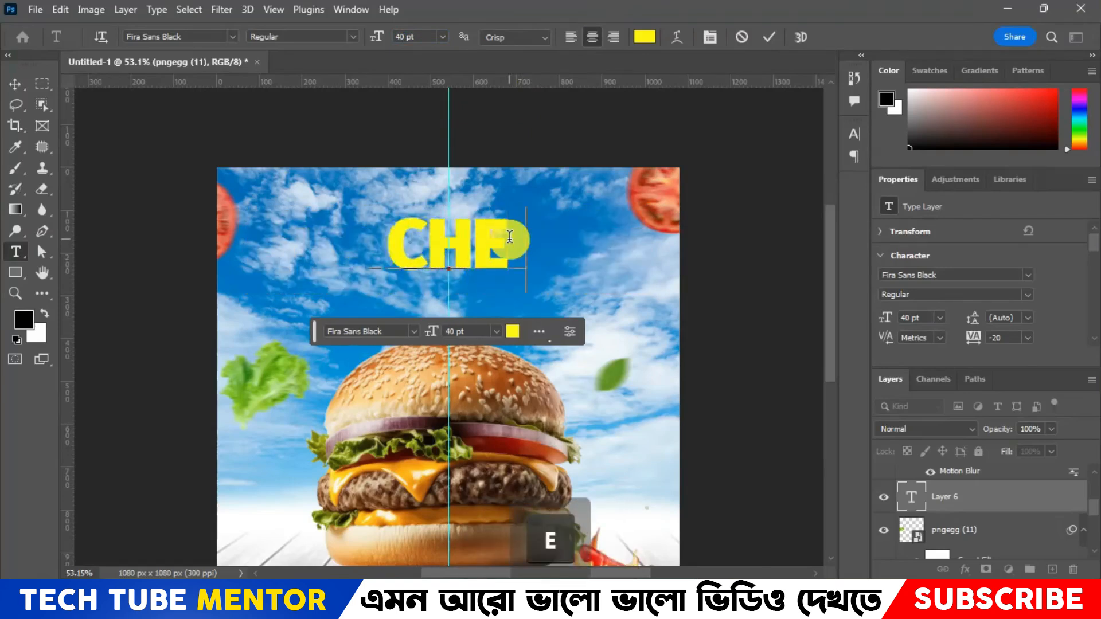
pyautogui.write('ESY')
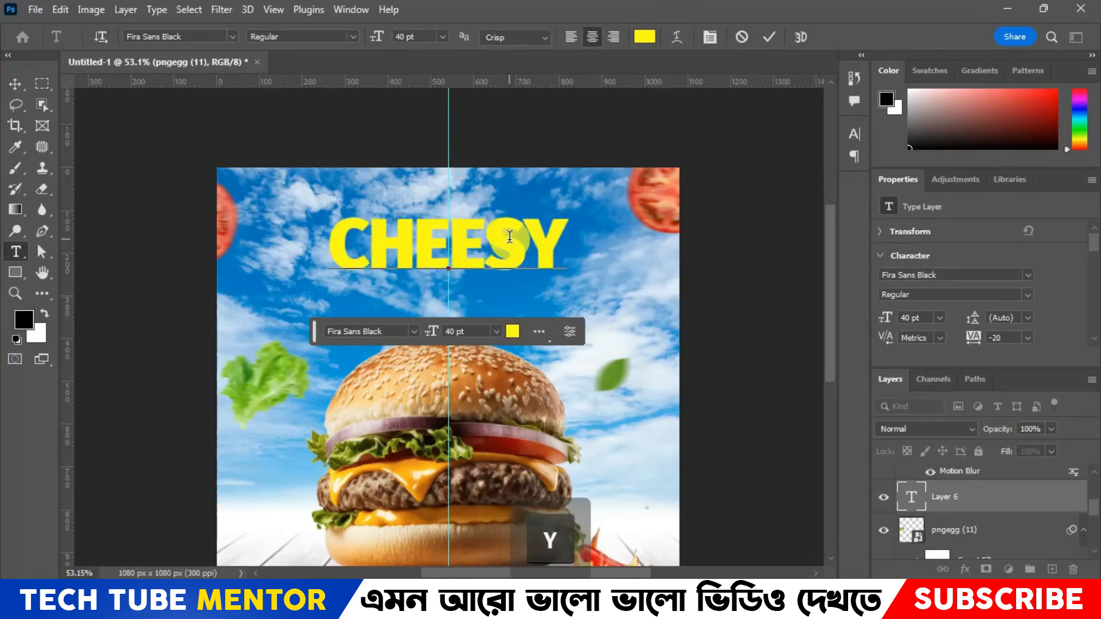
pyautogui.press('Return')
pyautogui.write('B')
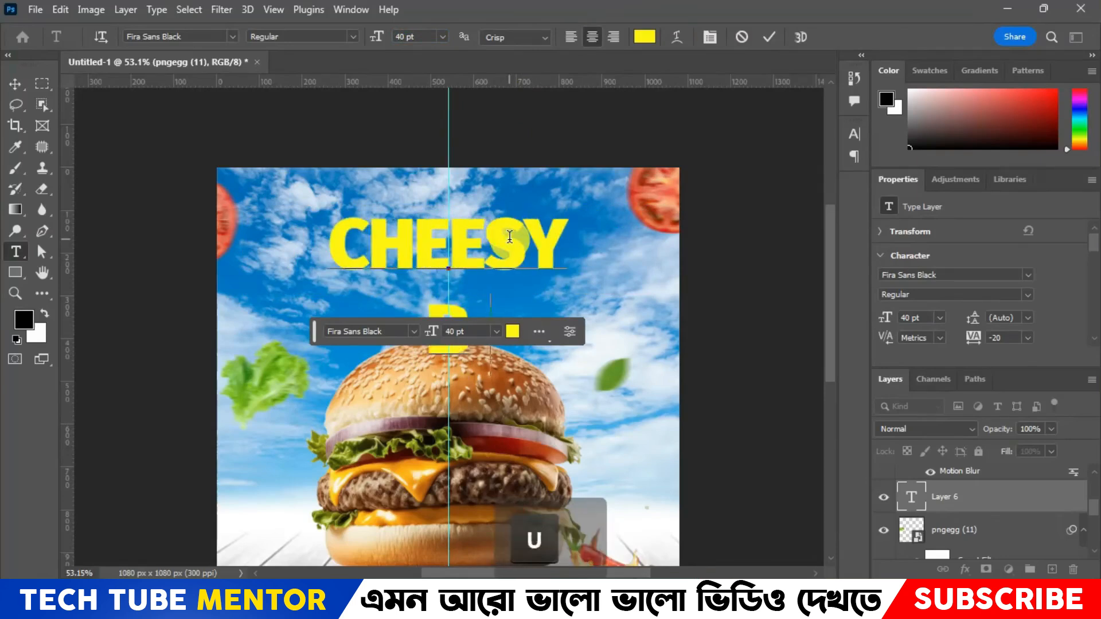
pyautogui.write('U')
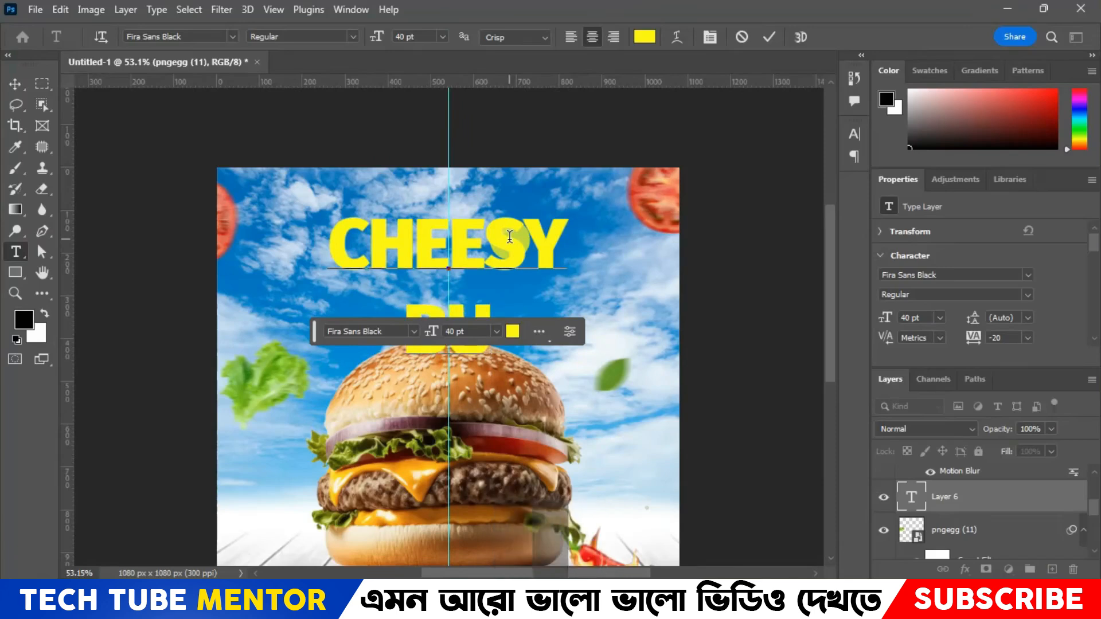
pyautogui.write('R')
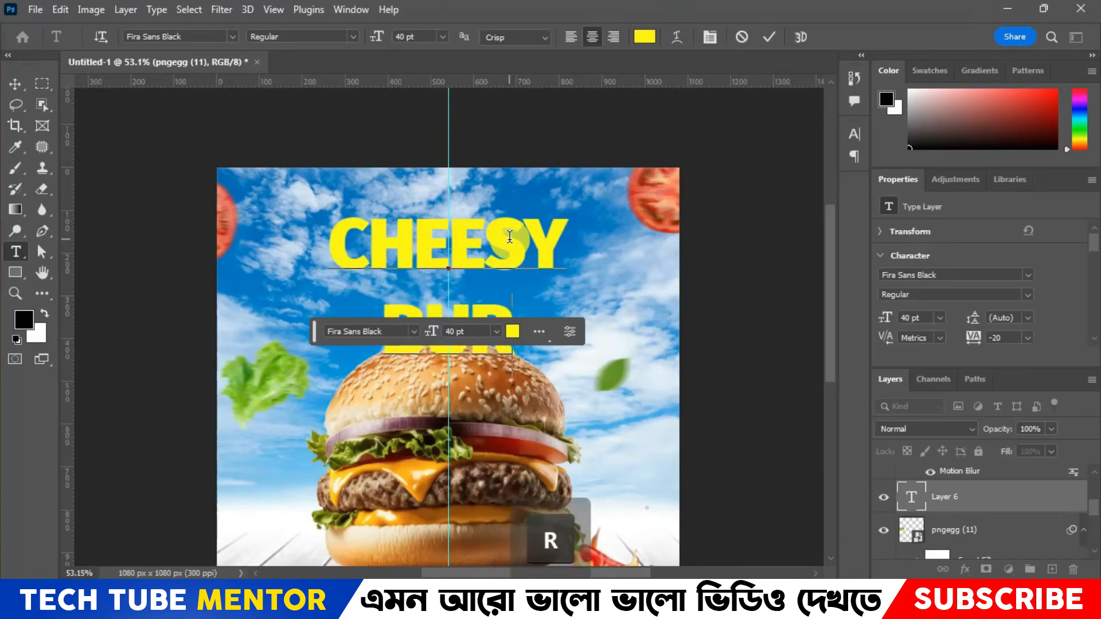
pyautogui.write('GER')
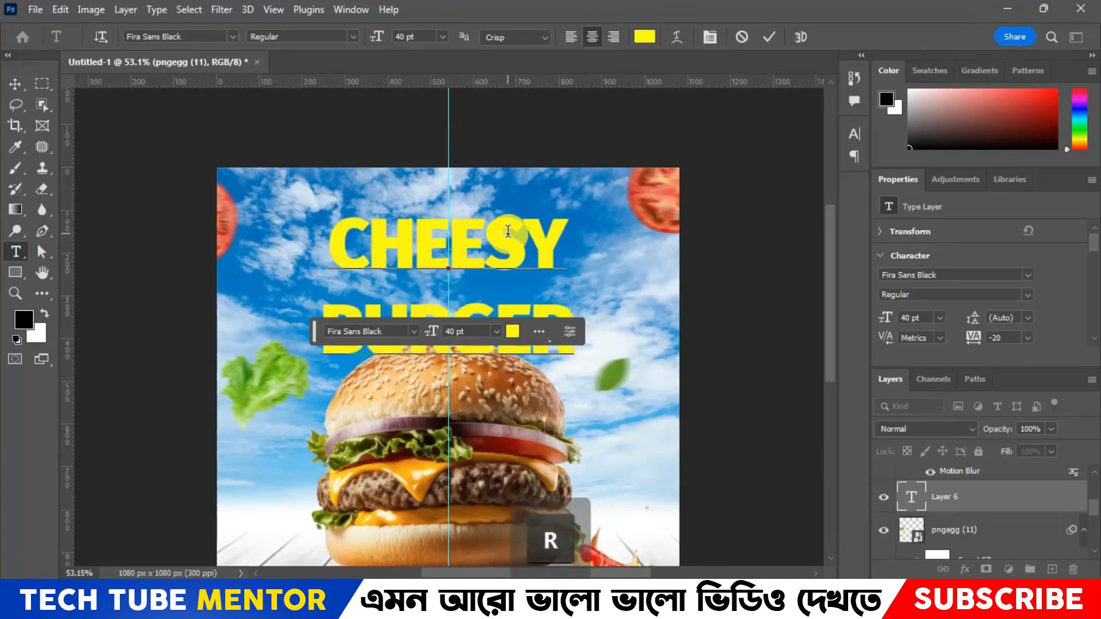
# Set the whole heading's tracking to 0 and its leading to 32 pt, and commit the text.
pyautogui.hotkey('ctrl', 'a')
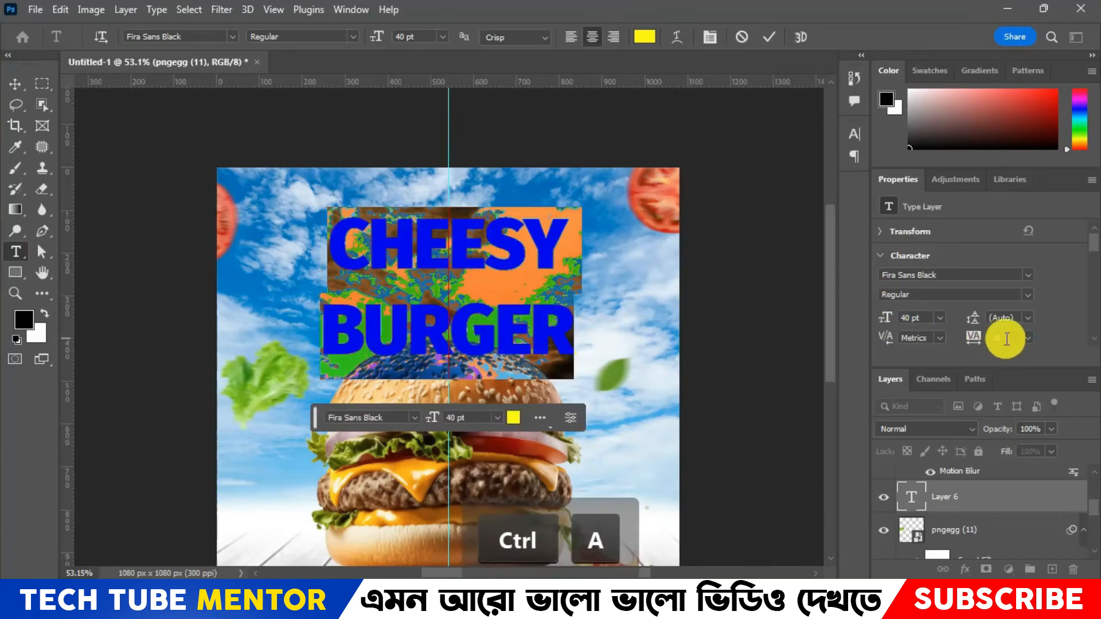
pyautogui.write('0')
pyautogui.press('Return')
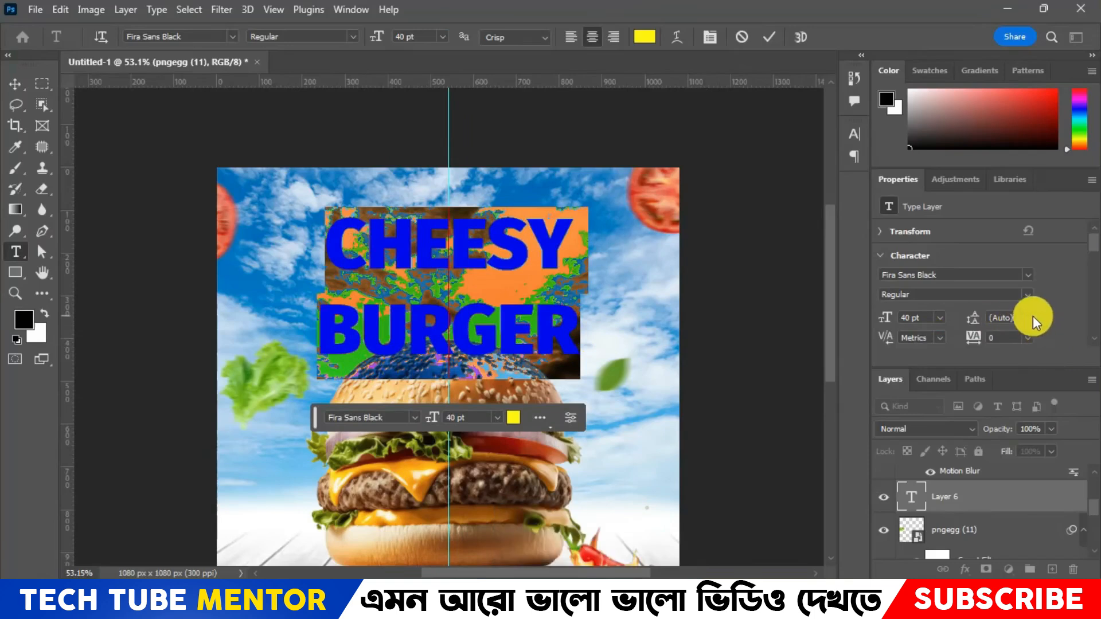
pyautogui.click(1018, 318)
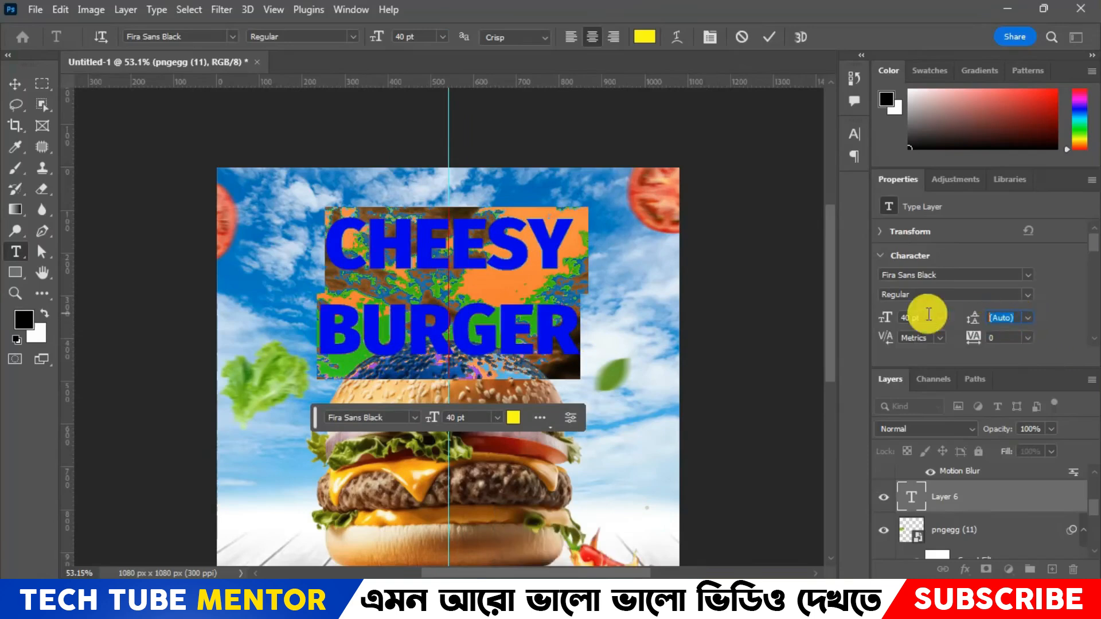
pyautogui.write('35')
pyautogui.press('Return')
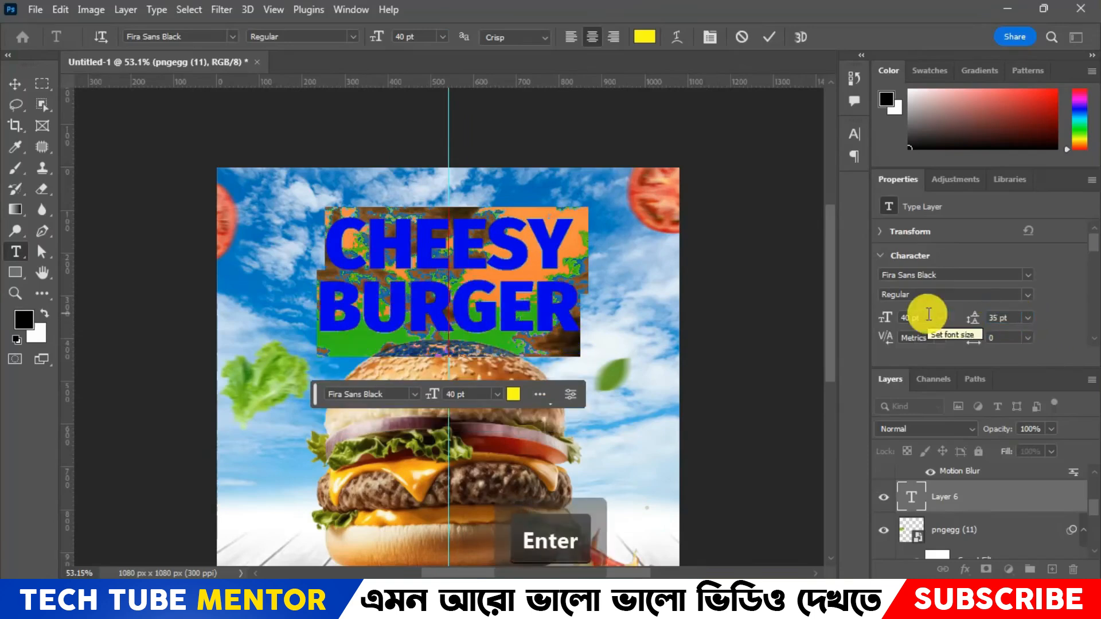
pyautogui.press('Down')
pyautogui.press('Down')
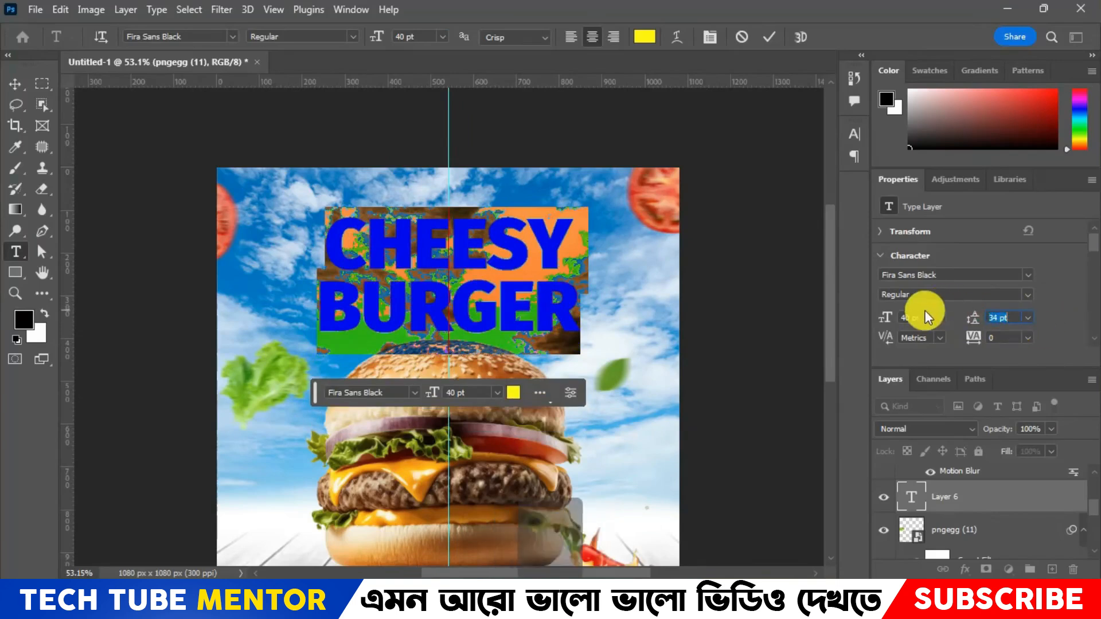
pyautogui.press('Down')
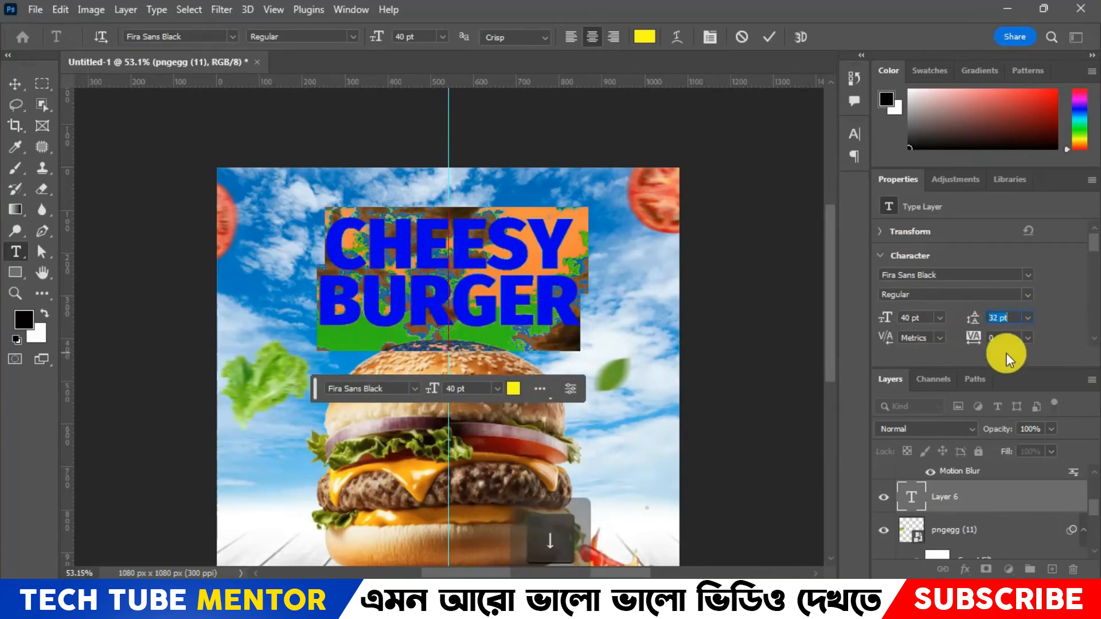
pyautogui.click(767, 39)
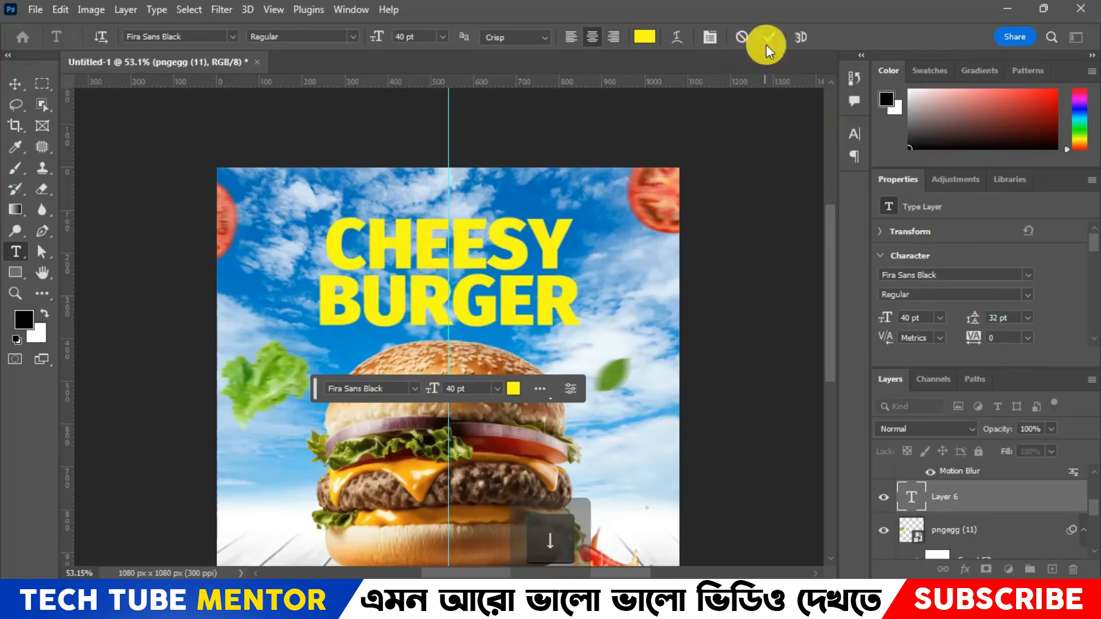
# Recolour the whole CHEESY BURGER heading white.
pyautogui.click(456, 287)
pyautogui.hotkey('ctrl', 'a')
pyautogui.click(644, 37)
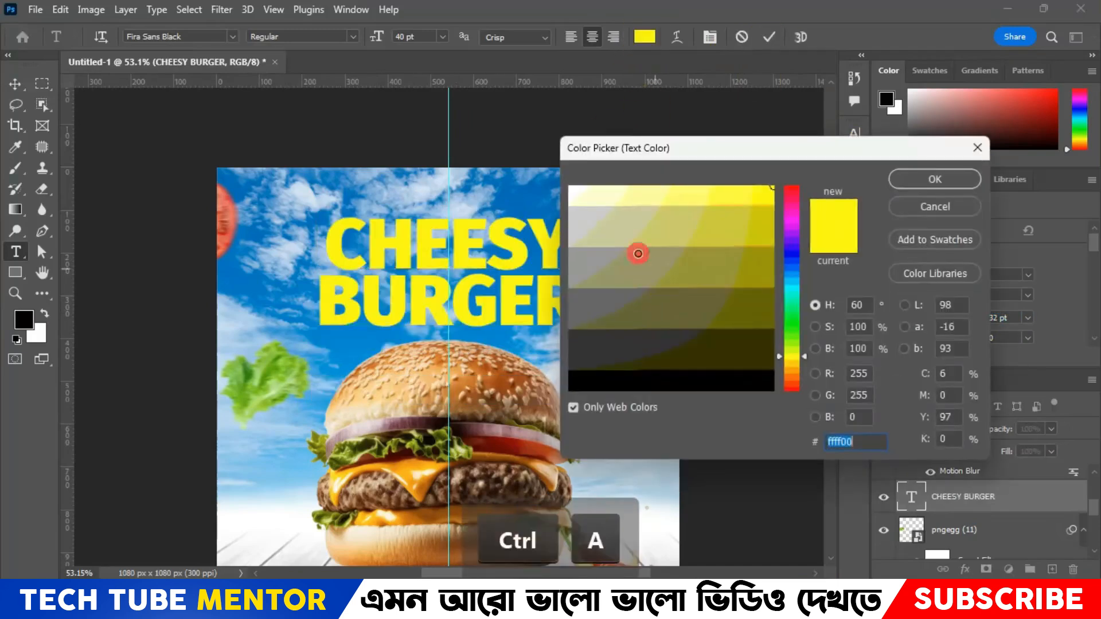
pyautogui.moveTo(639, 251); pyautogui.dragTo(526, 131)
pyautogui.click(934, 179)
pyautogui.click(769, 36)
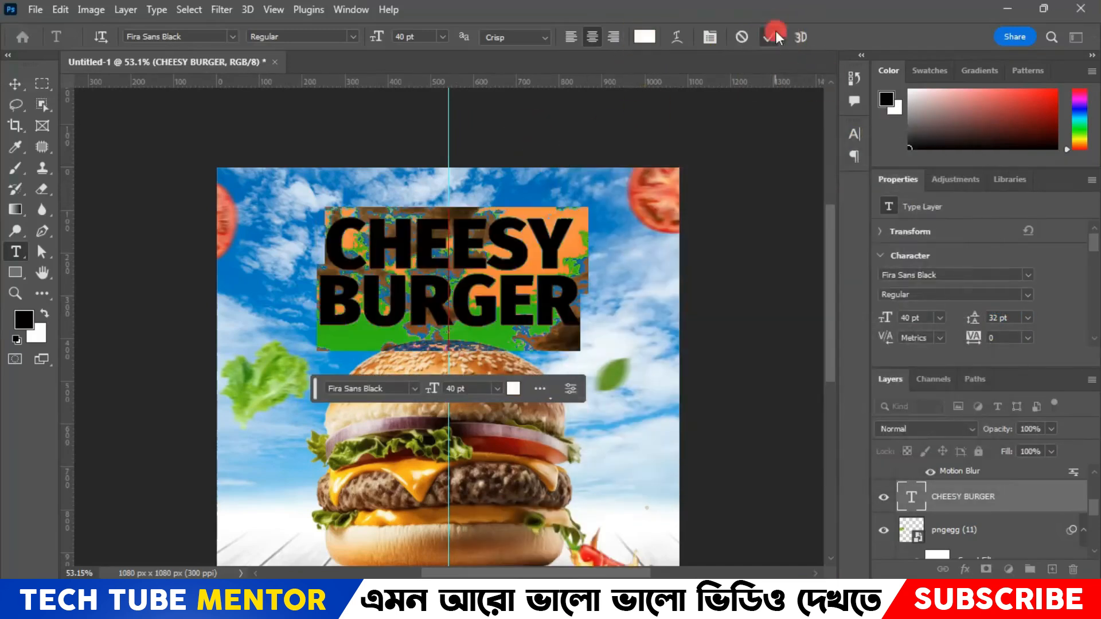
# Try different fonts on the whole CHEESY BURGER heading, starting from Anton, and settle on Cheer Forever.
pyautogui.click(475, 298)
pyautogui.hotkey('ctrl', 'a')
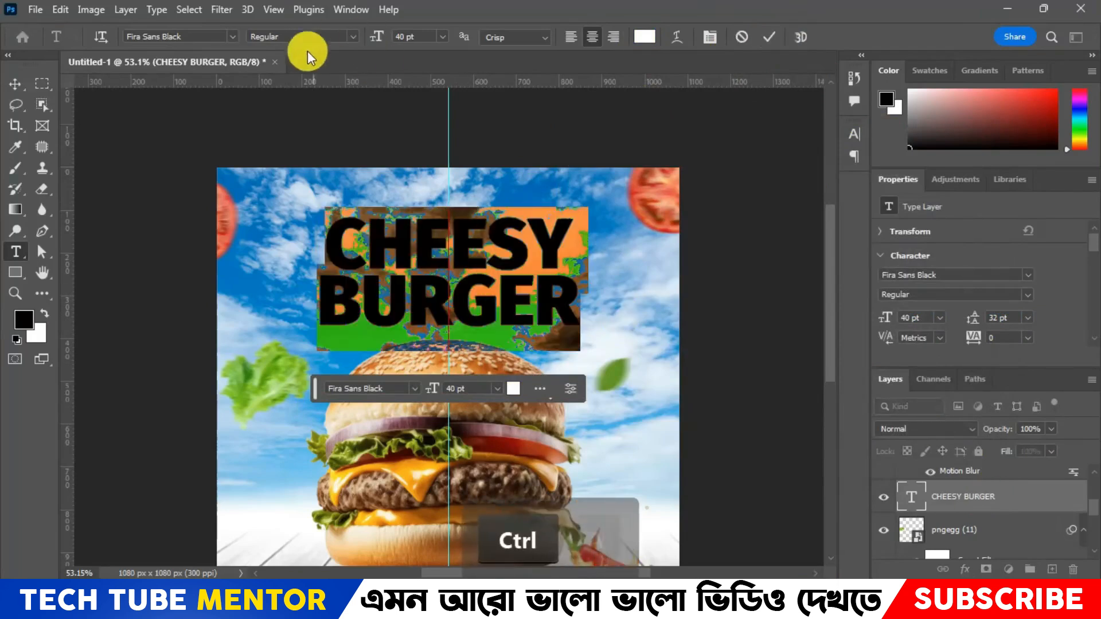
pyautogui.click(233, 37)
pyautogui.scroll(-2, 302, 325)
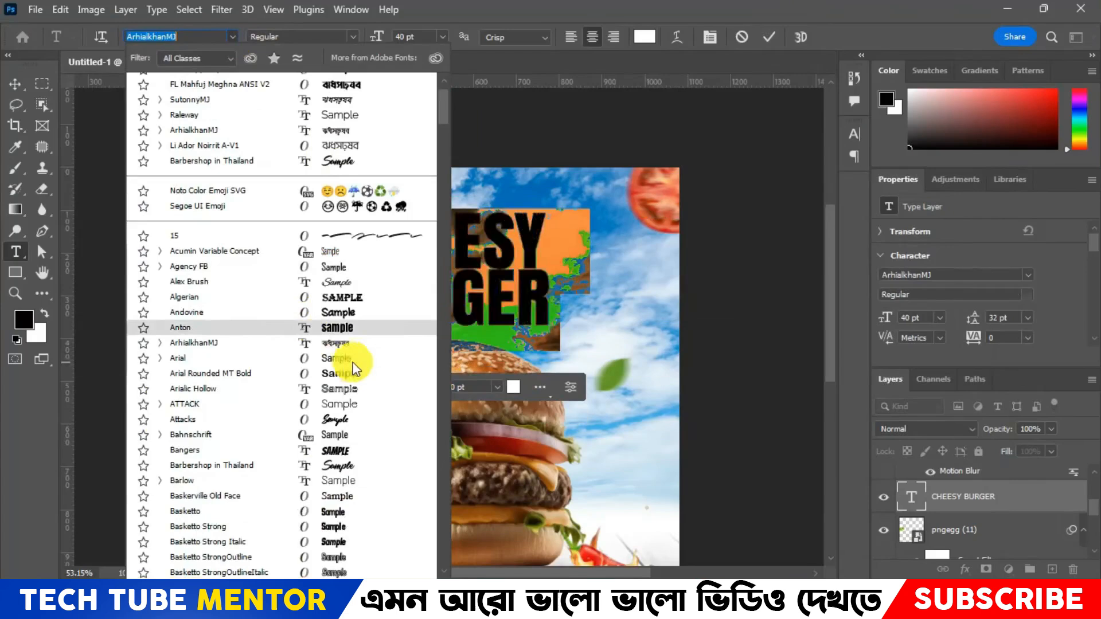
pyautogui.click(343, 329)
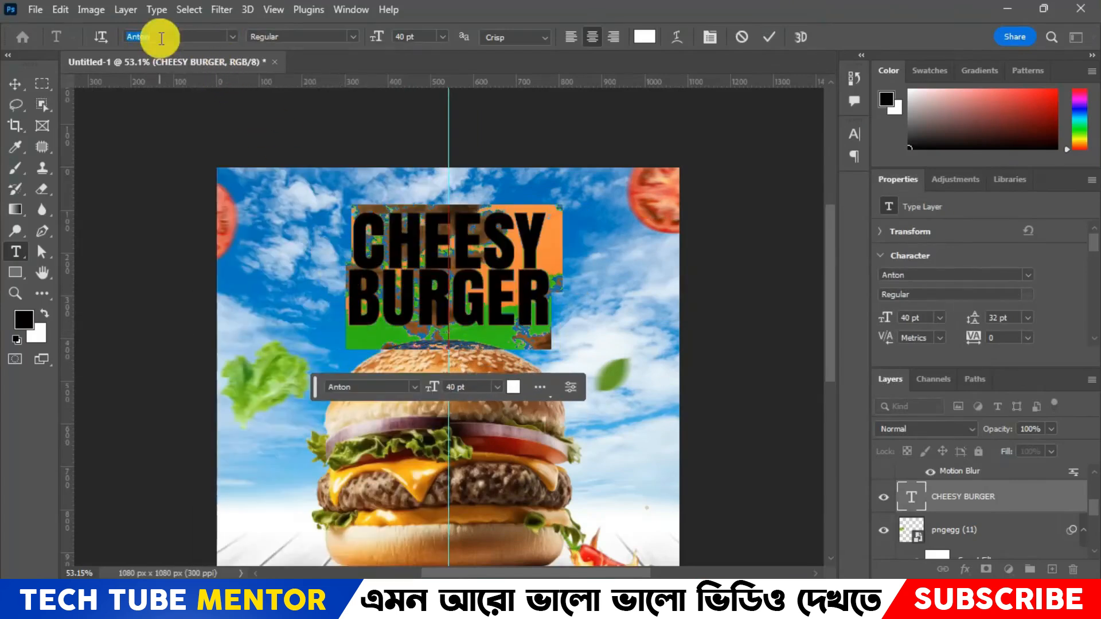
pyautogui.press('Down')
pyautogui.press('Down')
pyautogui.press('Down')
pyautogui.press('Down')
pyautogui.press('Down')
pyautogui.press('Down')
pyautogui.press('Down')
pyautogui.press('Down')
pyautogui.press('Down')
pyautogui.press('Down')
pyautogui.press('Down')
pyautogui.press('Down')
pyautogui.press('Up')
pyautogui.press('Down')
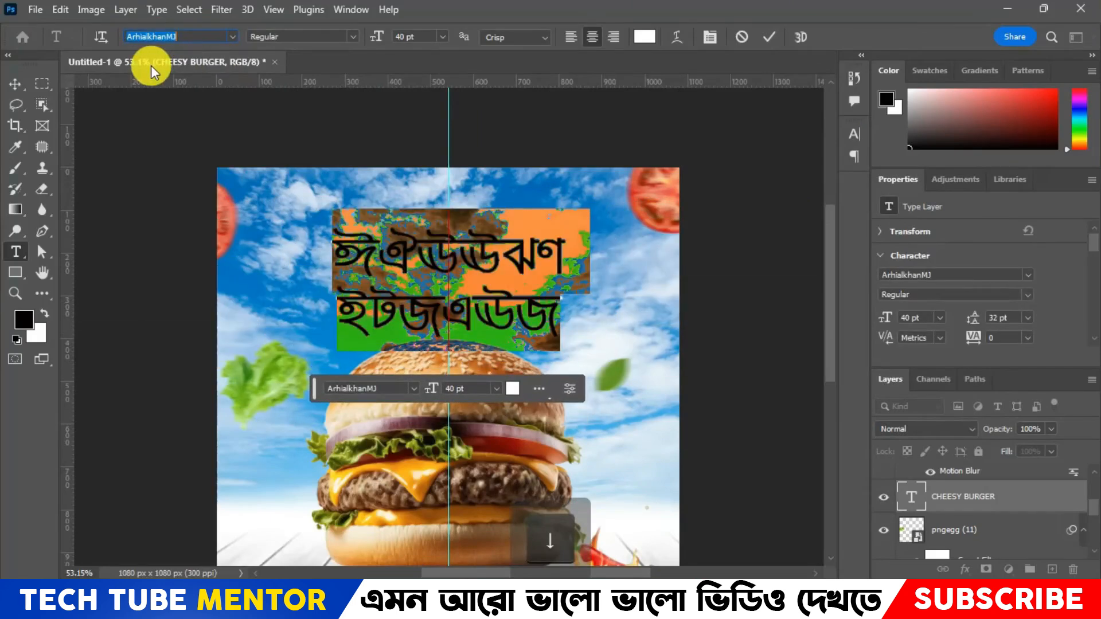
pyautogui.press('Down')
pyautogui.press('Down')
pyautogui.press('Down')
pyautogui.press('Down')
pyautogui.press('Down')
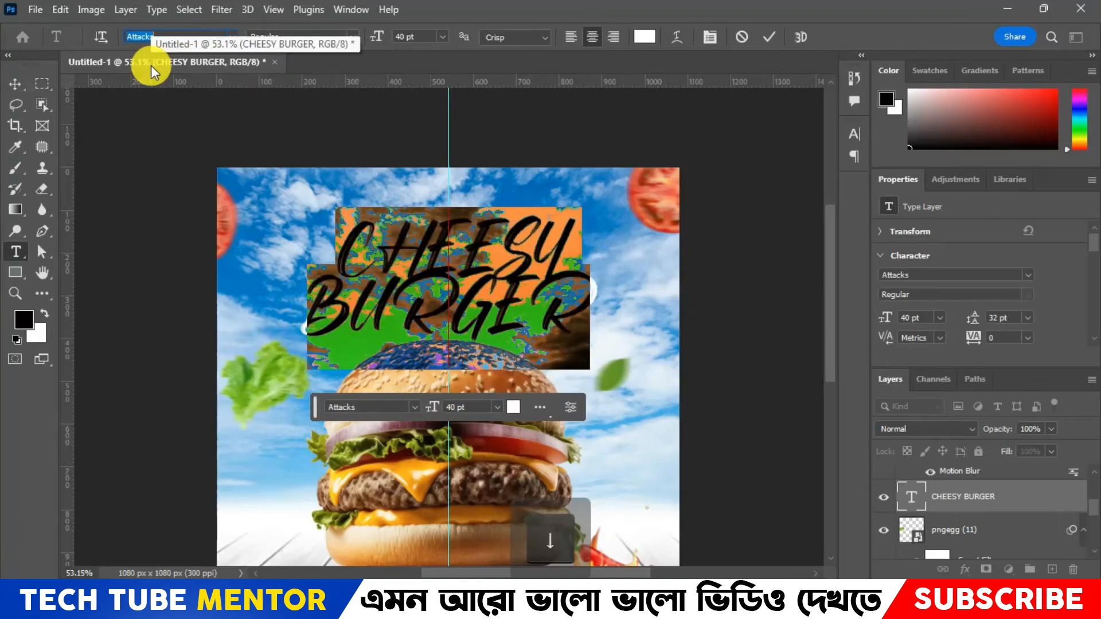
pyautogui.press('Down')
pyautogui.press('Down')
pyautogui.press('Down')
pyautogui.press('Down')
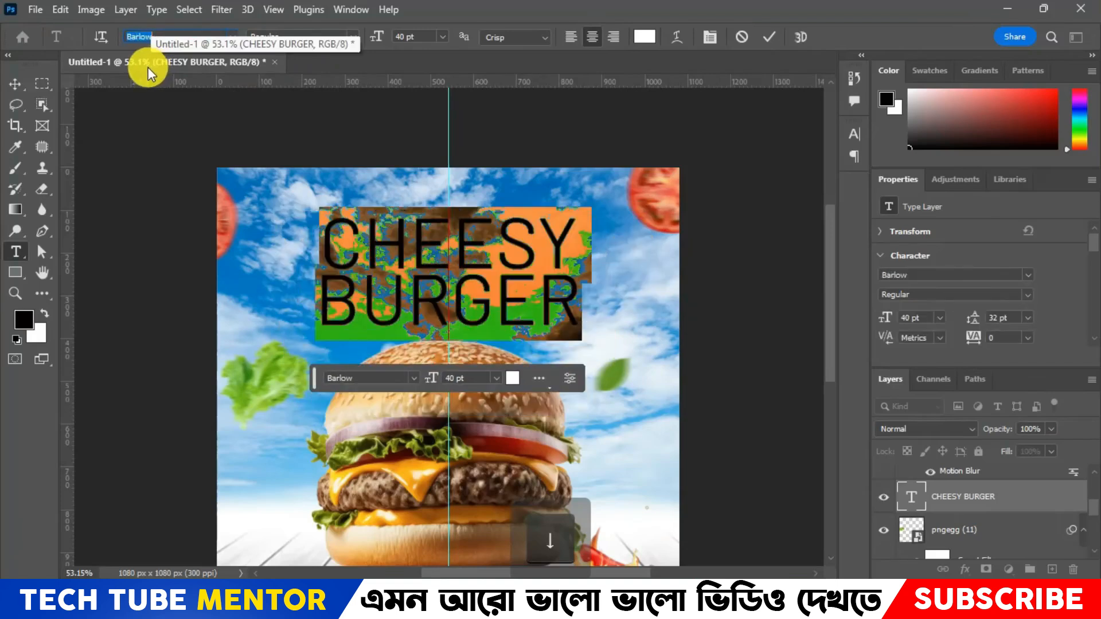
pyautogui.press('Down')
pyautogui.press('Down')
pyautogui.press('Down')
pyautogui.press('Down')
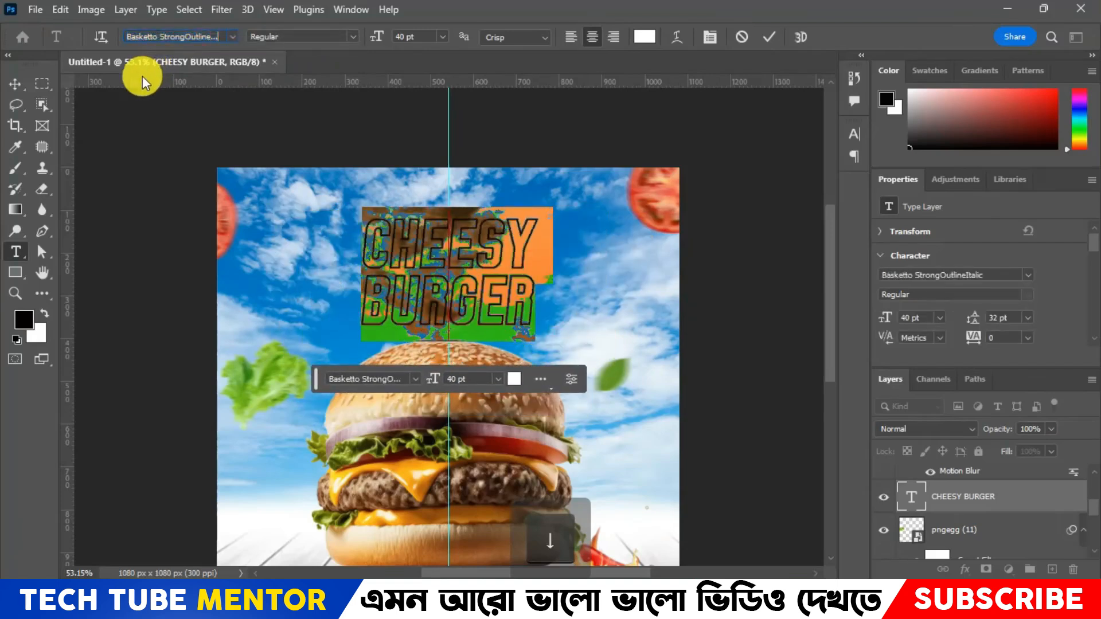
pyautogui.press('Down')
pyautogui.press('Down')
pyautogui.press('Down')
pyautogui.press('Down')
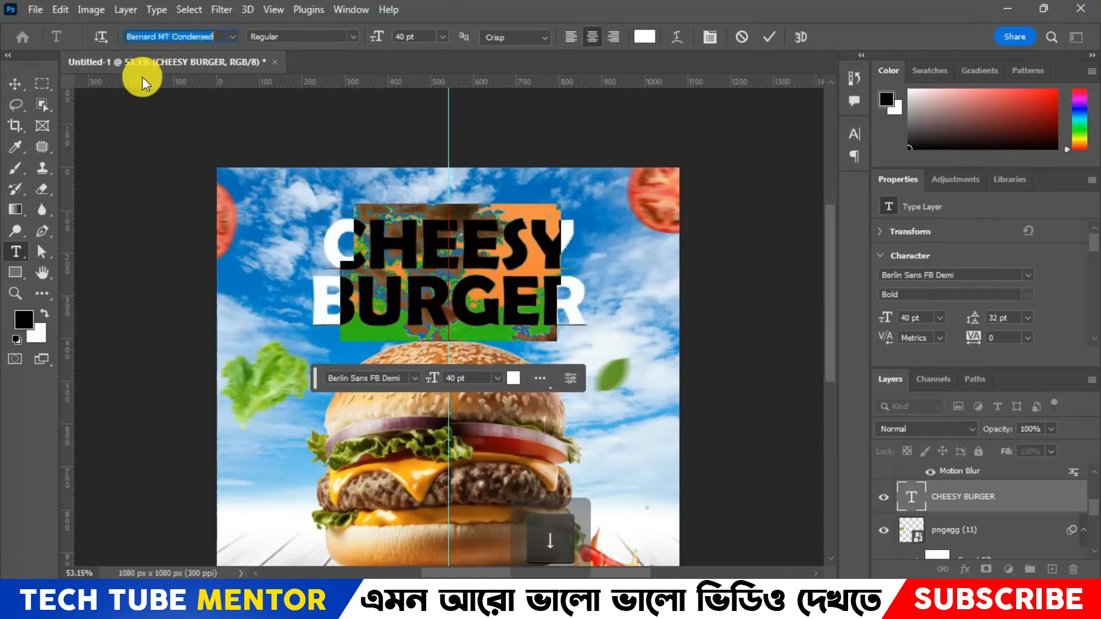
pyautogui.press('Down')
pyautogui.press('Down')
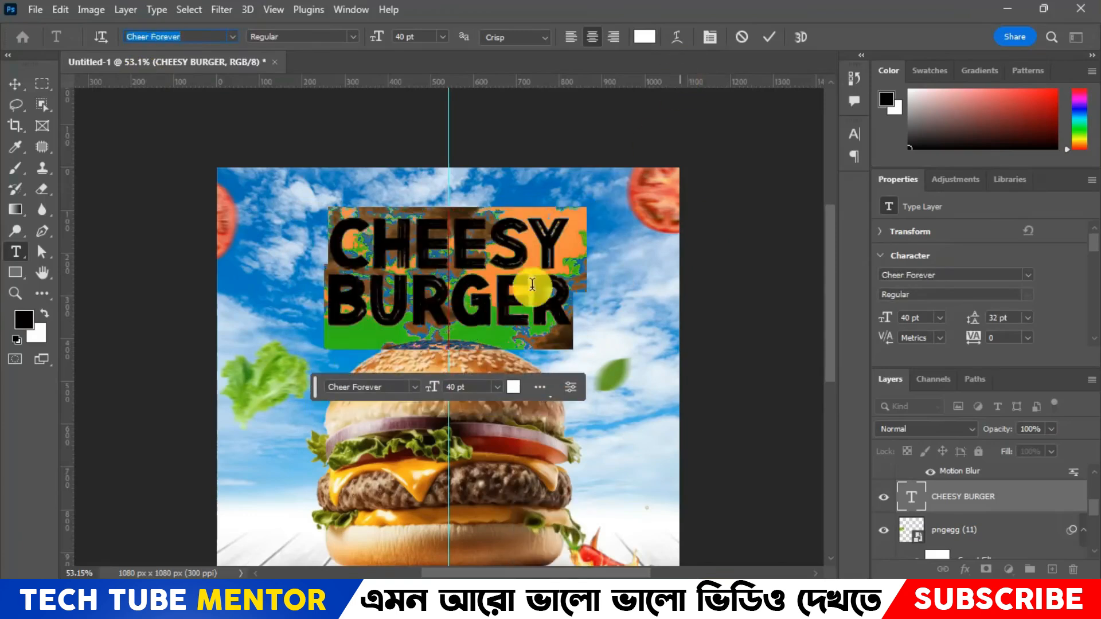
# Set the whole heading's font size to 45 pt and its leading to 36 pt, and commit the text.
pyautogui.click(463, 290)
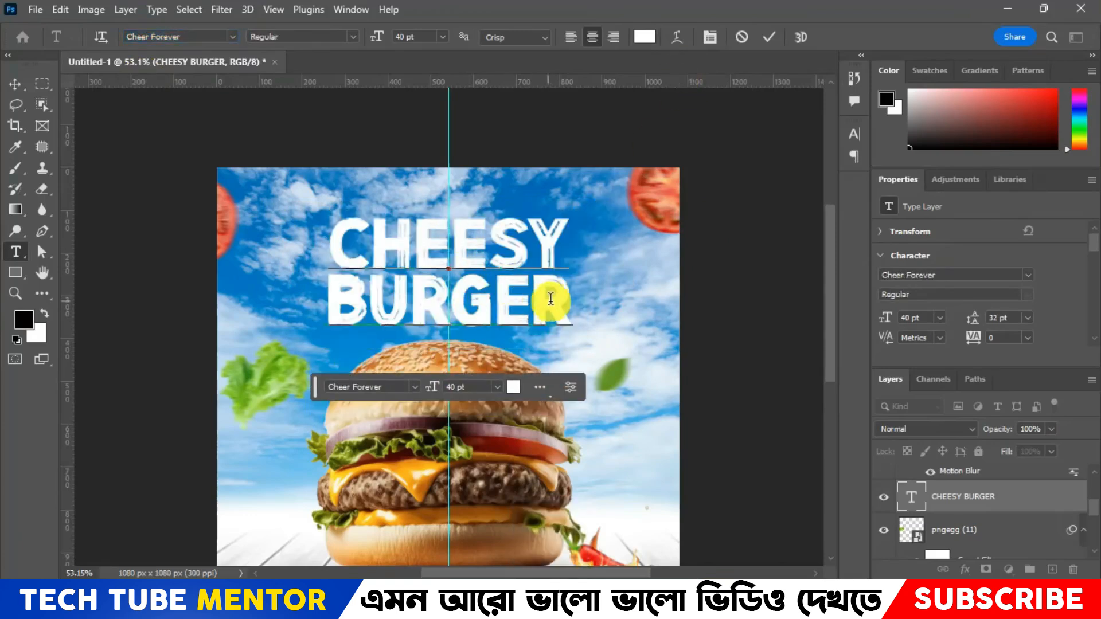
pyautogui.moveTo(553, 296); pyautogui.dragTo(319, 228)
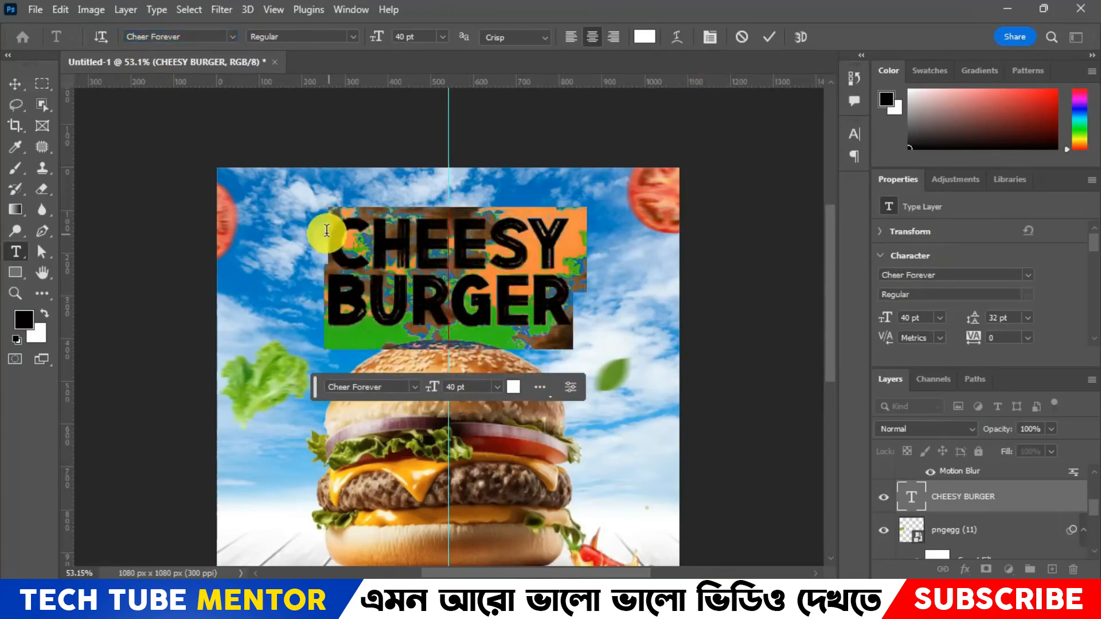
pyautogui.click(423, 34)
pyautogui.write('45')
pyautogui.press('Return')
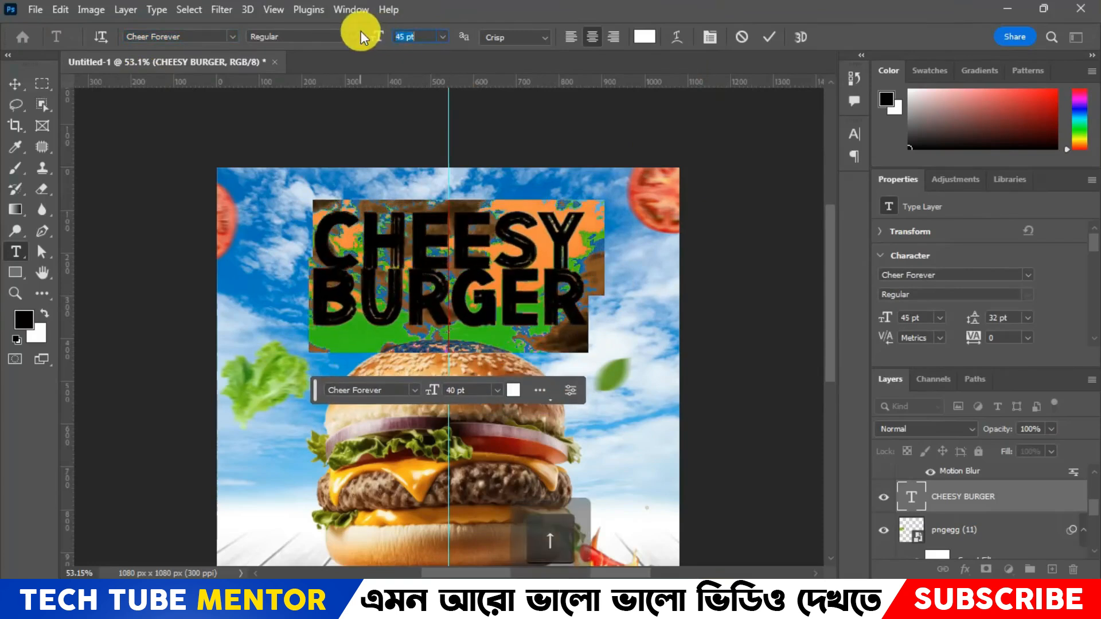
pyautogui.press('Return')
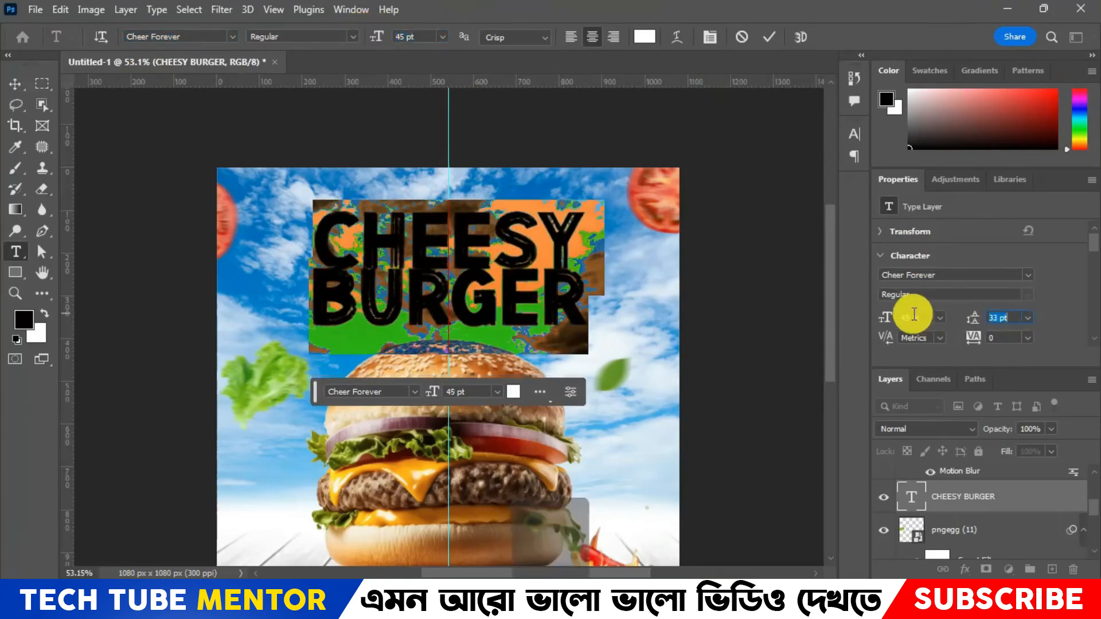
pyautogui.press('Down')
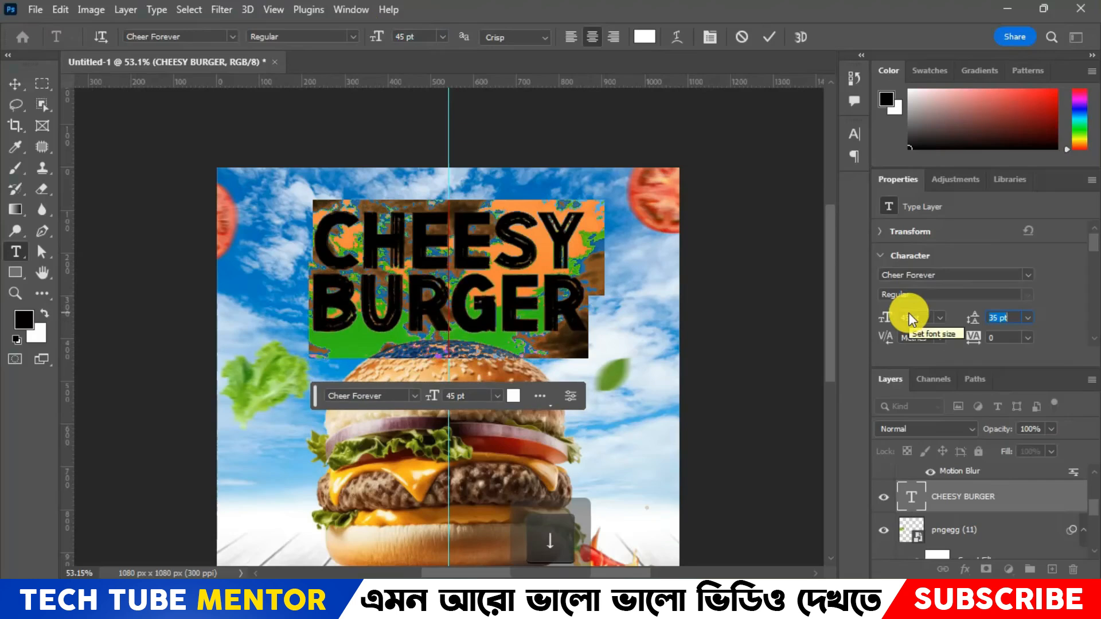
pyautogui.click(769, 37)
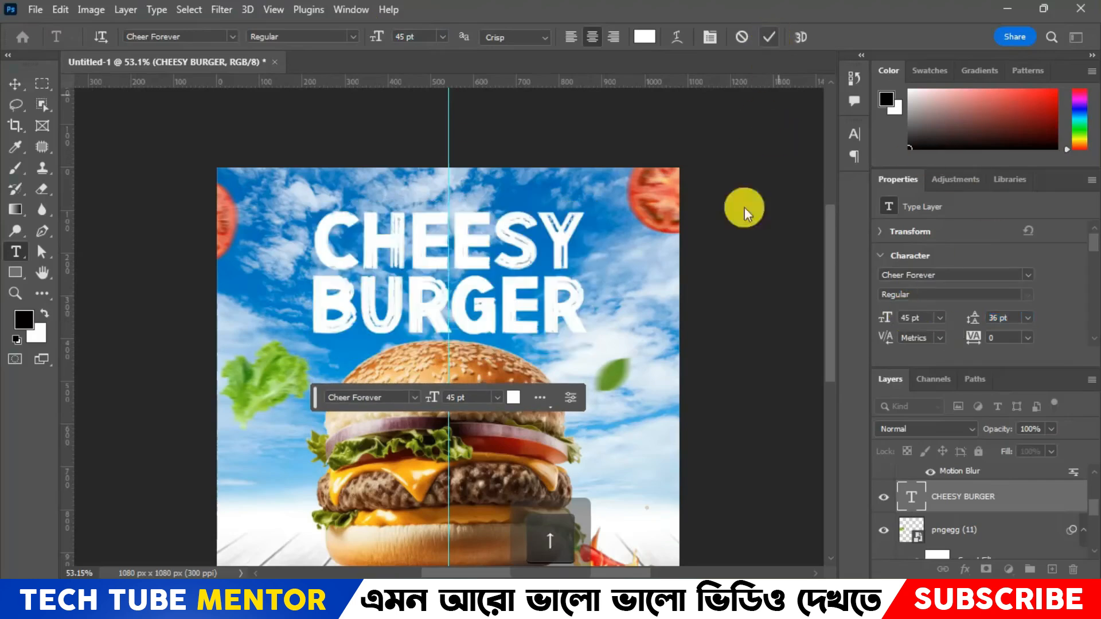
# Add a Drop Shadow layer style to the CHEESY BURGER heading, compare it off and on, and apply it.
pyautogui.click(16, 84)
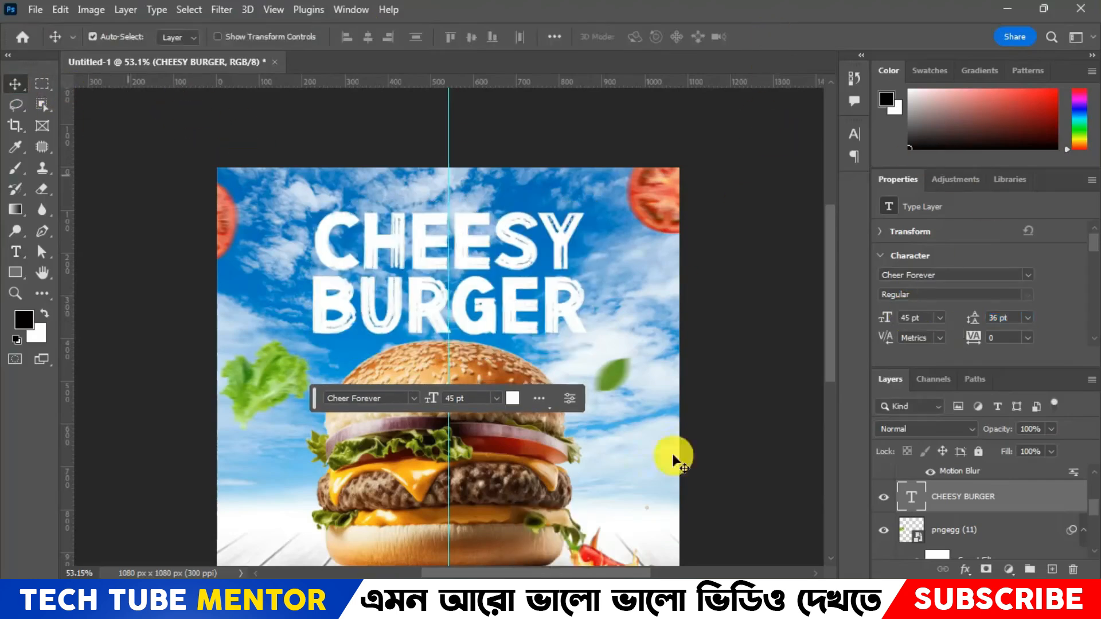
pyautogui.doubleClick(1042, 495)
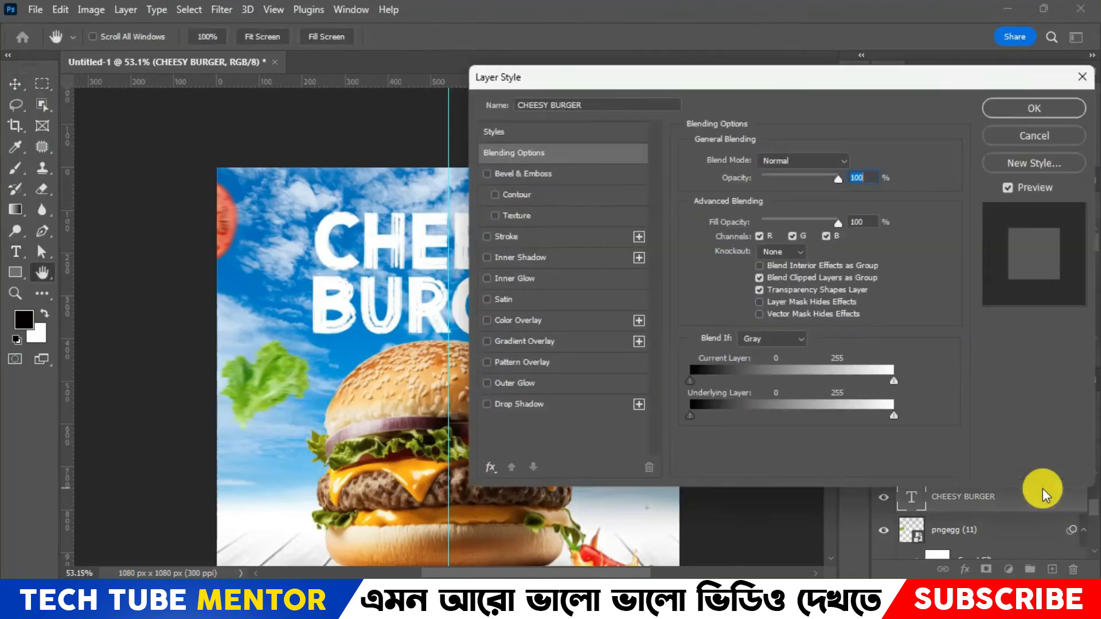
pyautogui.click(486, 405)
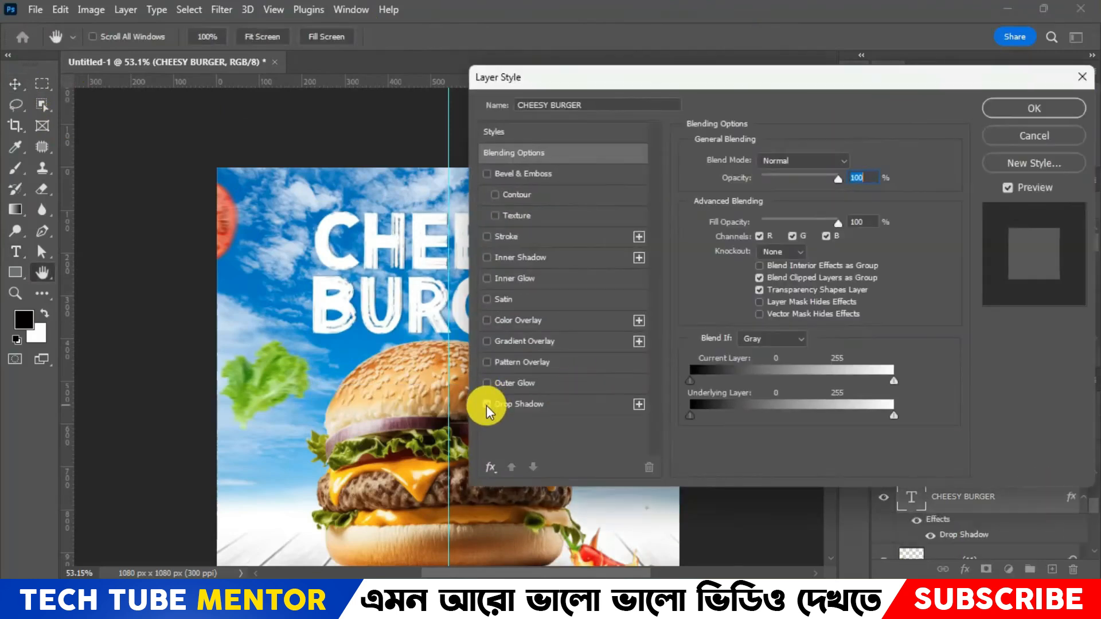
pyautogui.click(566, 408)
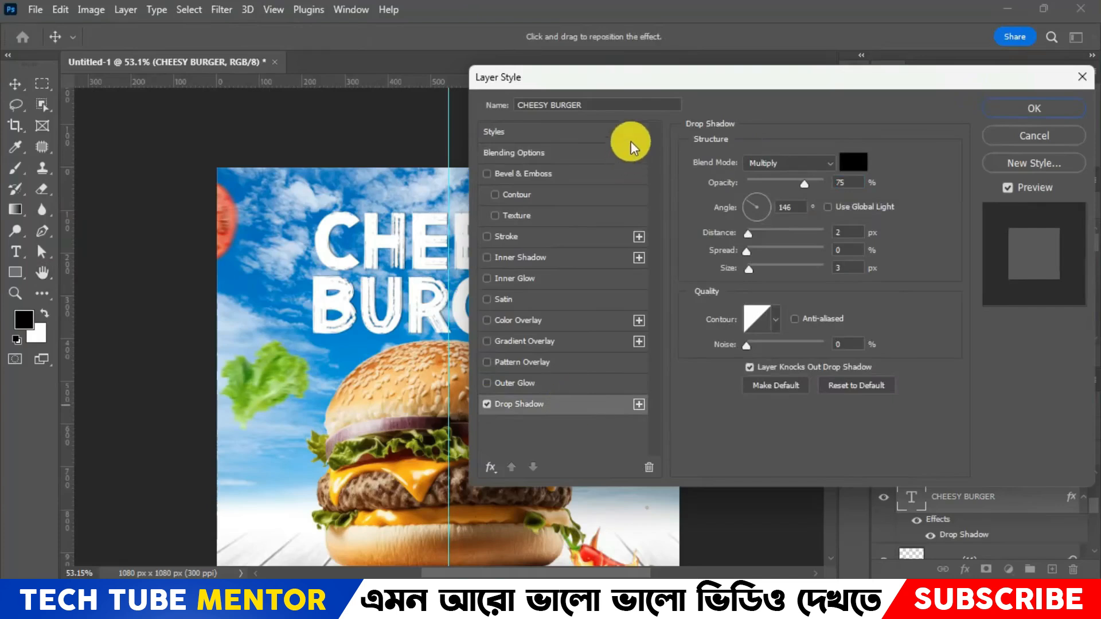
pyautogui.moveTo(572, 79); pyautogui.dragTo(697, 103)
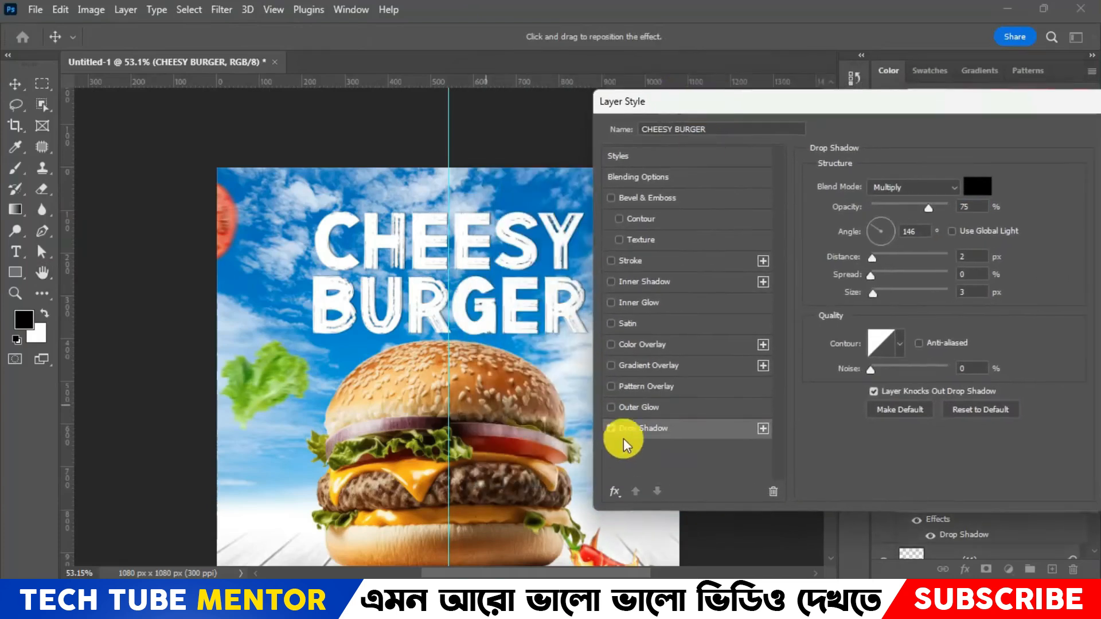
pyautogui.click(611, 430)
pyautogui.click(611, 430)
pyautogui.click(611, 430)
pyautogui.click(611, 430)
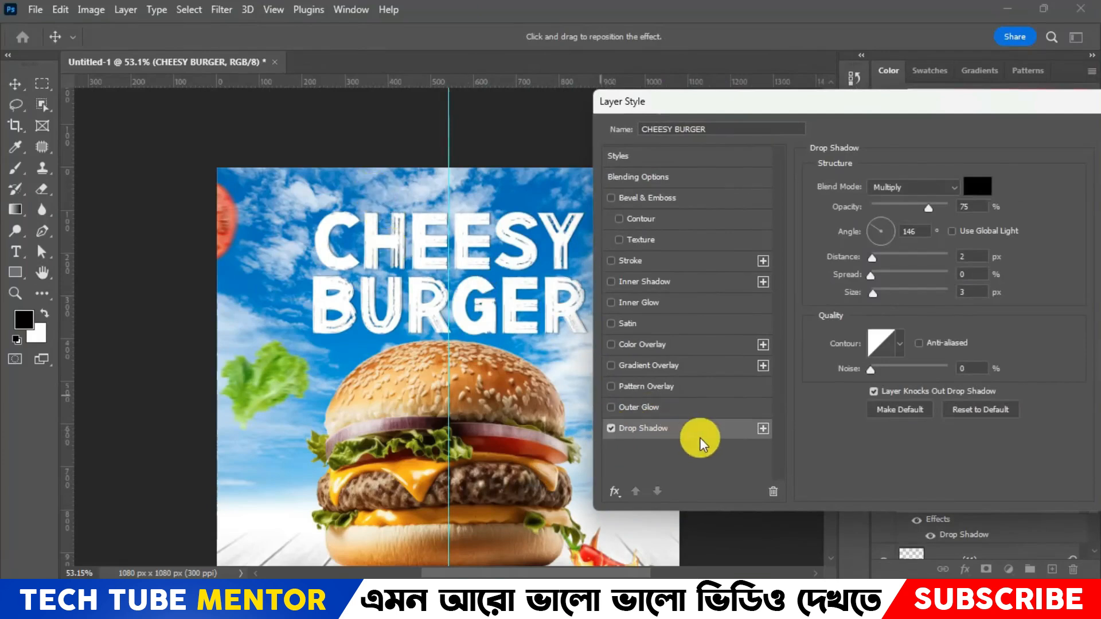
pyautogui.moveTo(1026, 101); pyautogui.dragTo(888, 122)
pyautogui.click(997, 153)
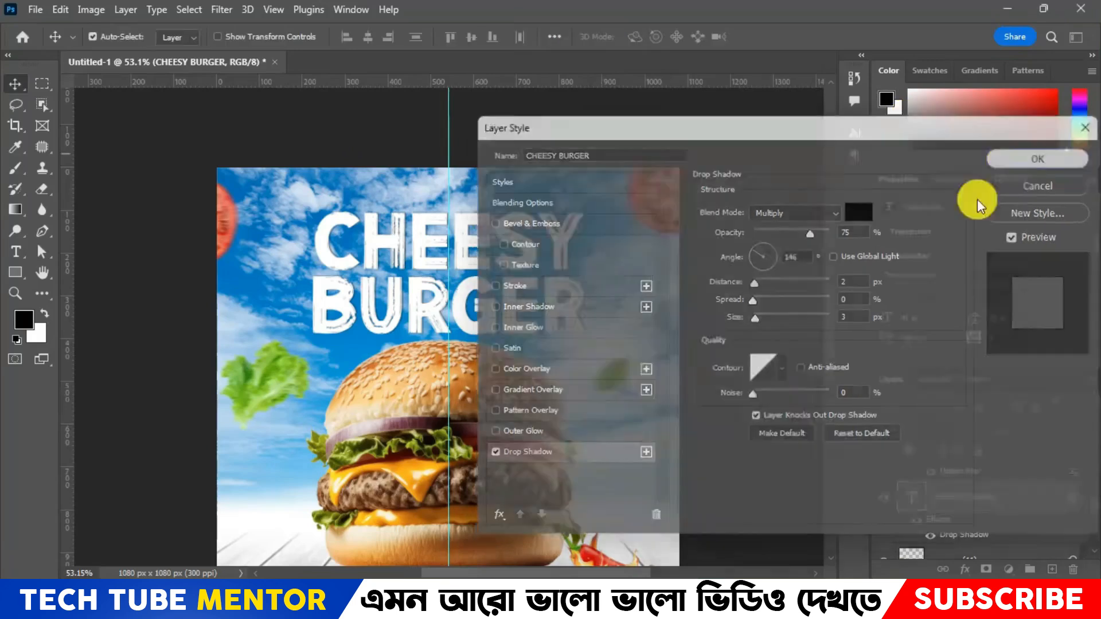
# Lower the CHEESY BURGER heading onto the top of the bun and move its layer below Group 1, directly above the Background group.
pyautogui.moveTo(474, 328); pyautogui.dragTo(475, 348)
pyautogui.click(1083, 502)
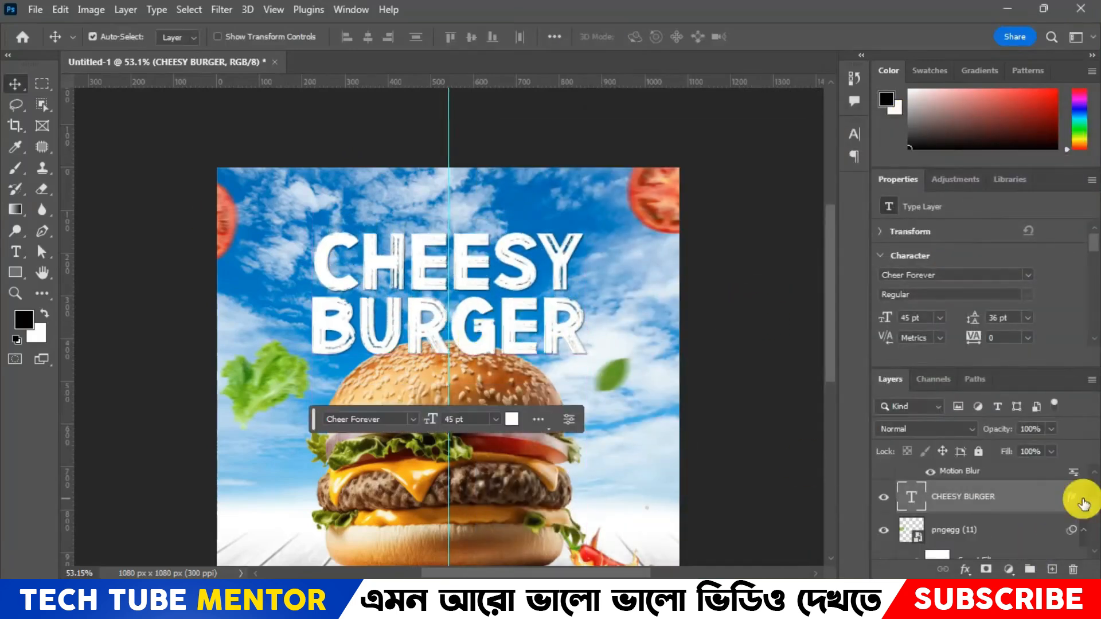
pyautogui.moveTo(1064, 533); pyautogui.dragTo(1006, 524)
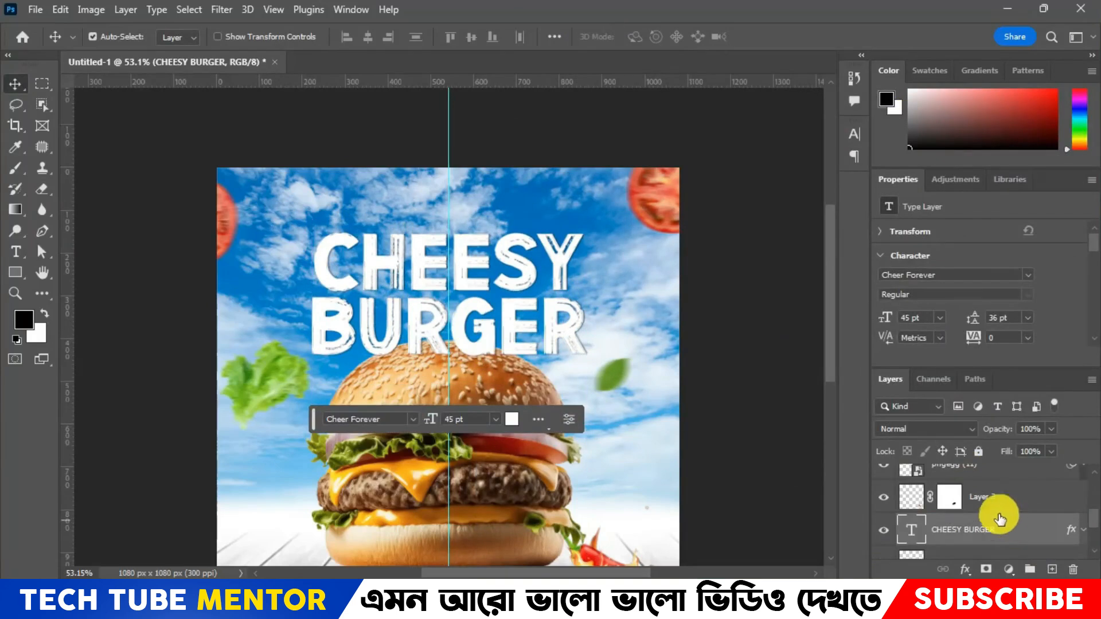
pyautogui.scroll(-2, 1000, 518)
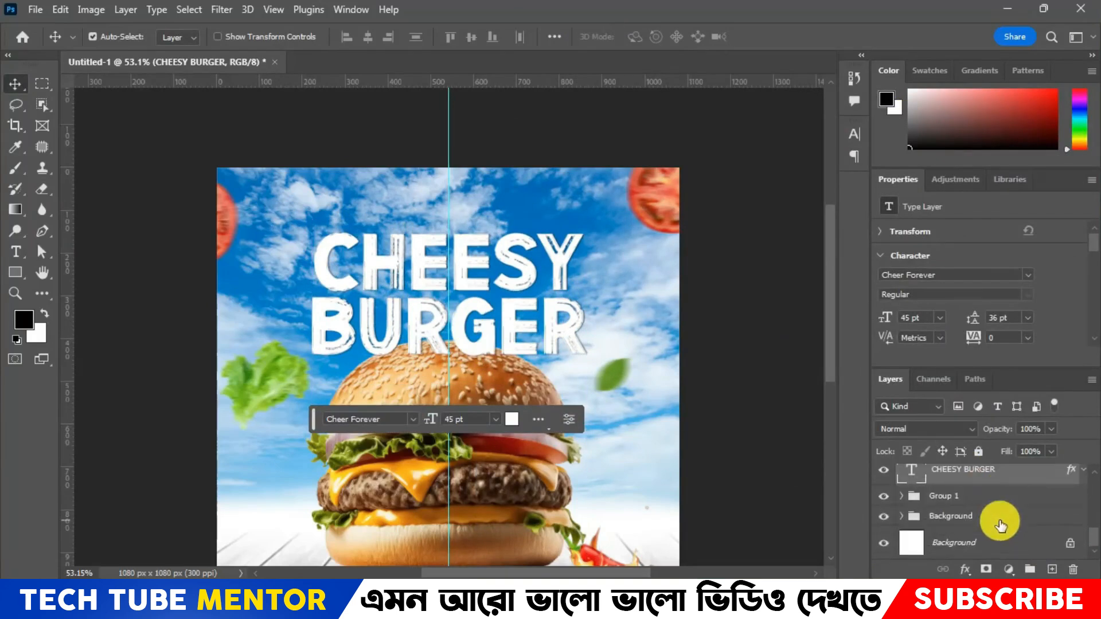
pyautogui.moveTo(970, 470); pyautogui.dragTo(978, 512)
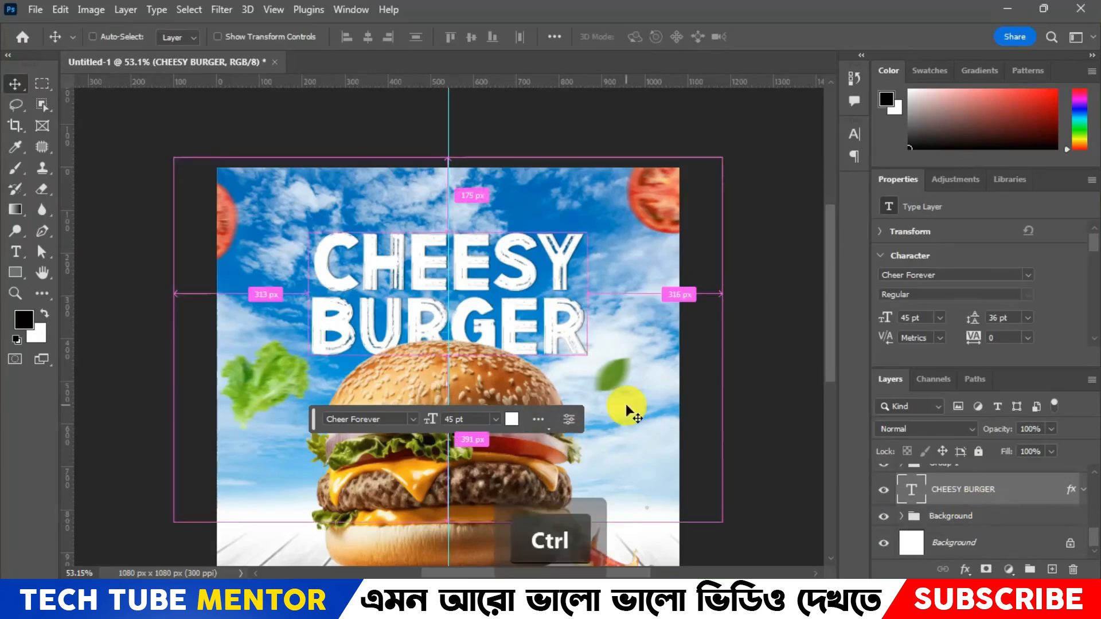
# Scale the CHEESY BURGER heading to about 120%, nudge it slightly down and right behind the bun, and commit the transform.
pyautogui.hotkey('ctrl', 't')
pyautogui.moveTo(587, 380); pyautogui.dragTo(548, 362)
pyautogui.press('Down')
pyautogui.press('Down')
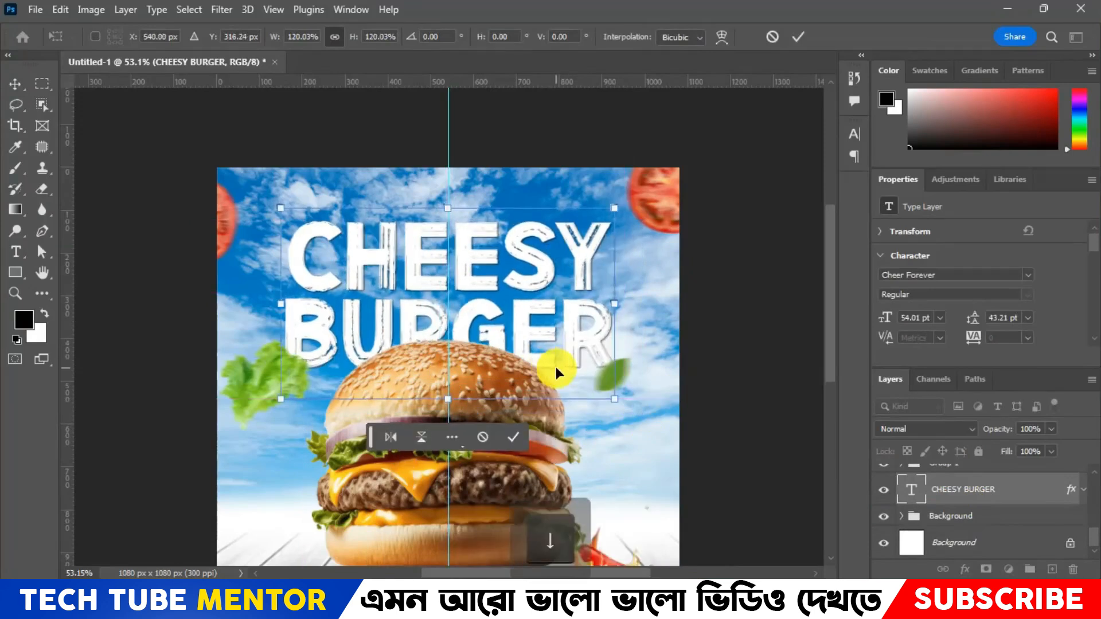
pyautogui.press('Right')
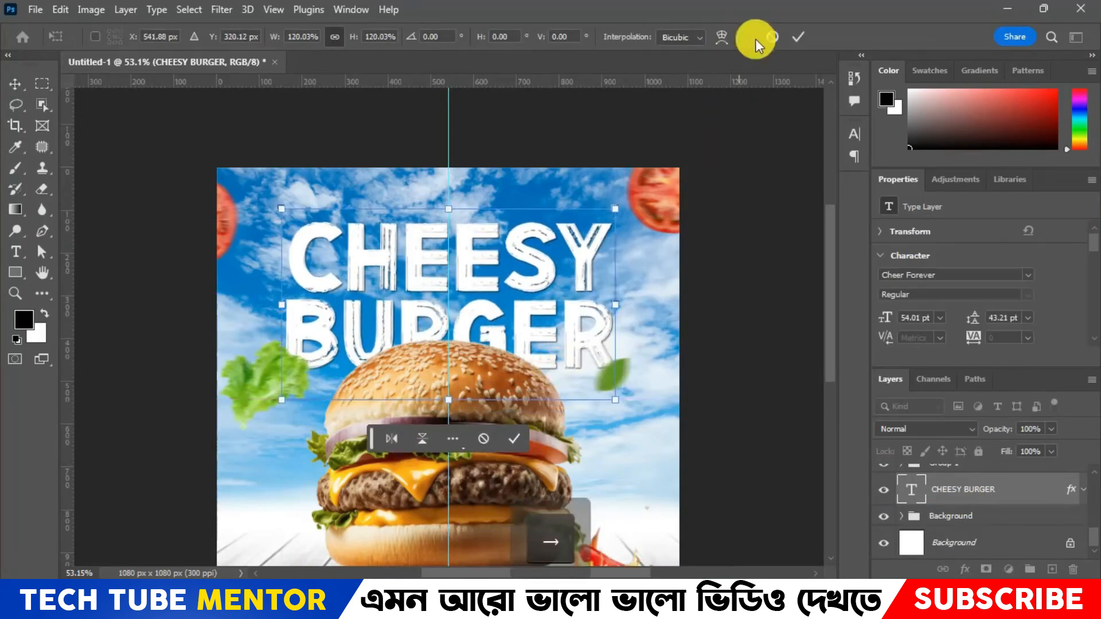
pyautogui.click(796, 37)
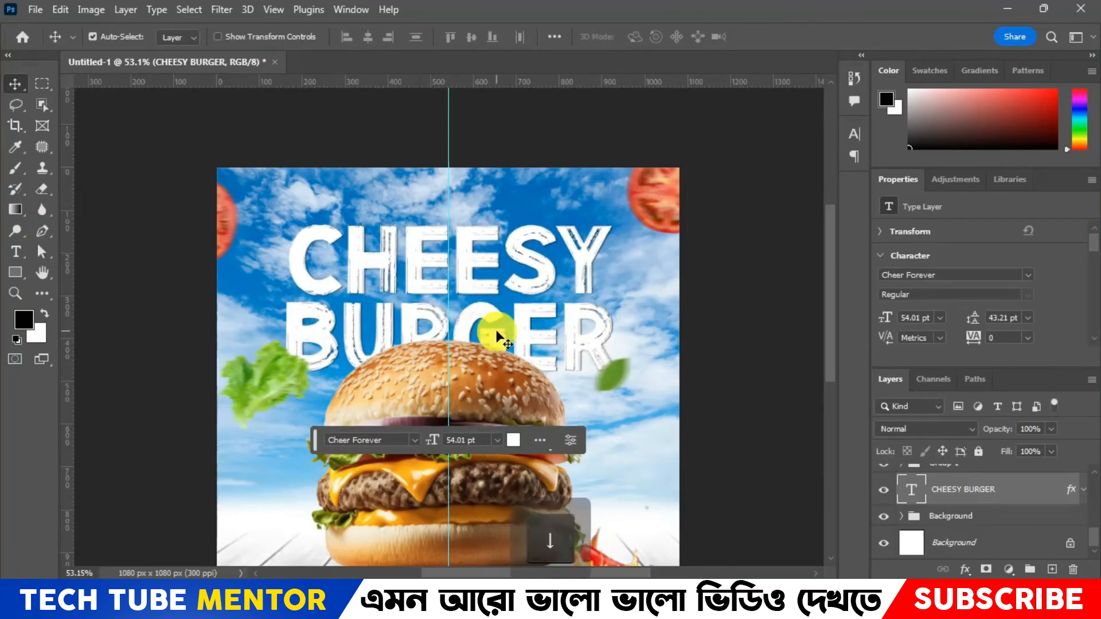
# Recolour only the word BURGER in the heading golden yellow (ffcc00) and commit the text.
pyautogui.click(17, 252)
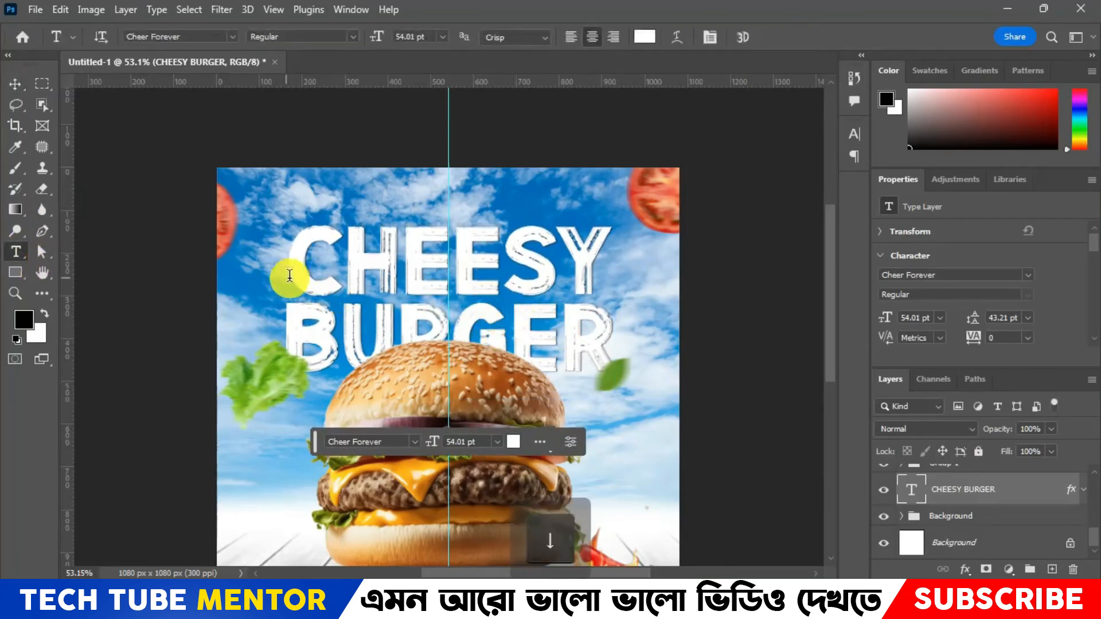
pyautogui.moveTo(607, 321); pyautogui.dragTo(282, 322)
pyautogui.click(644, 36)
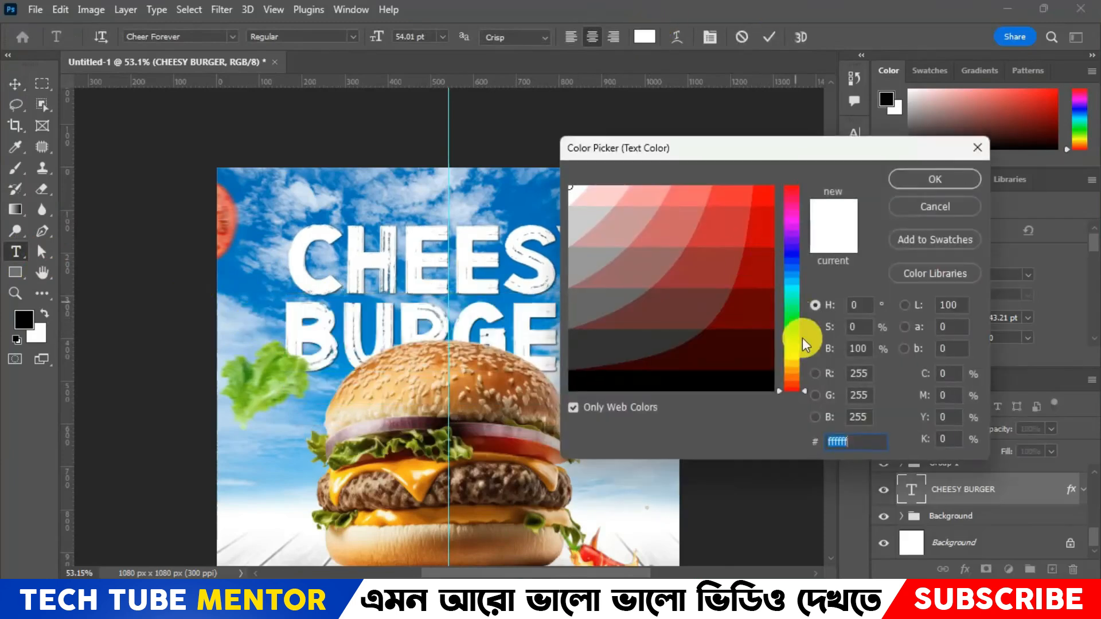
pyautogui.click(790, 358)
pyautogui.click(771, 185)
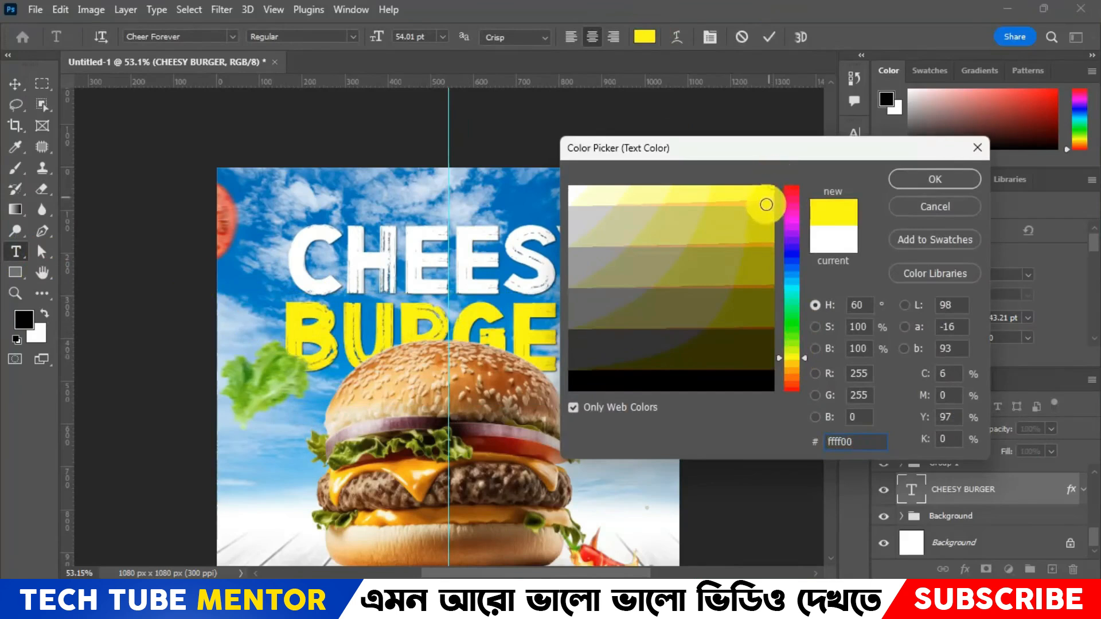
pyautogui.click(769, 206)
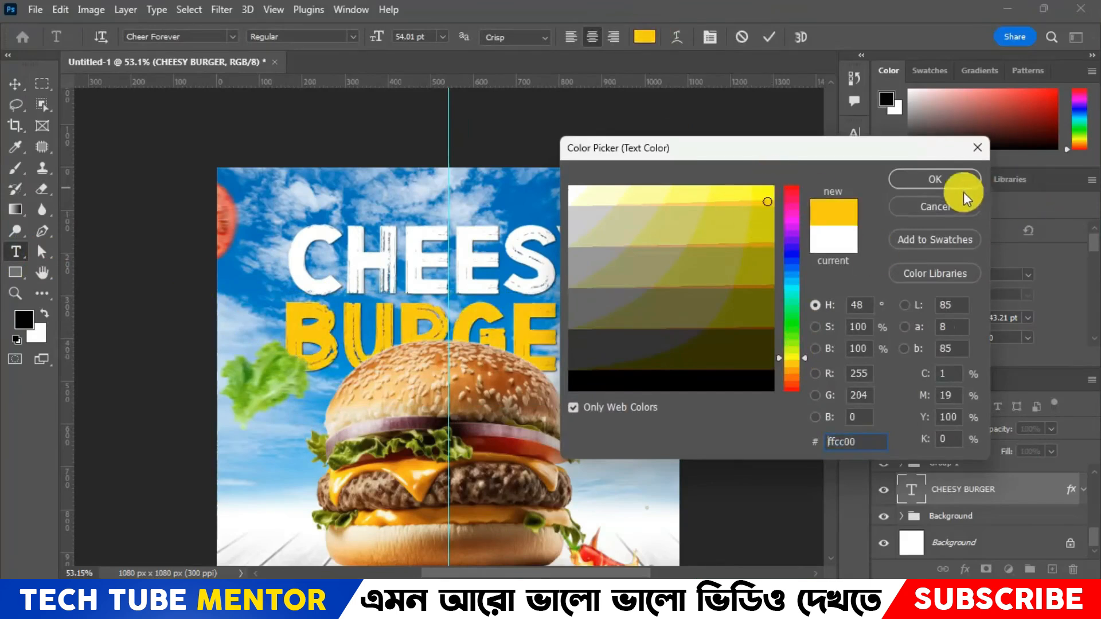
pyautogui.click(940, 181)
pyautogui.click(768, 36)
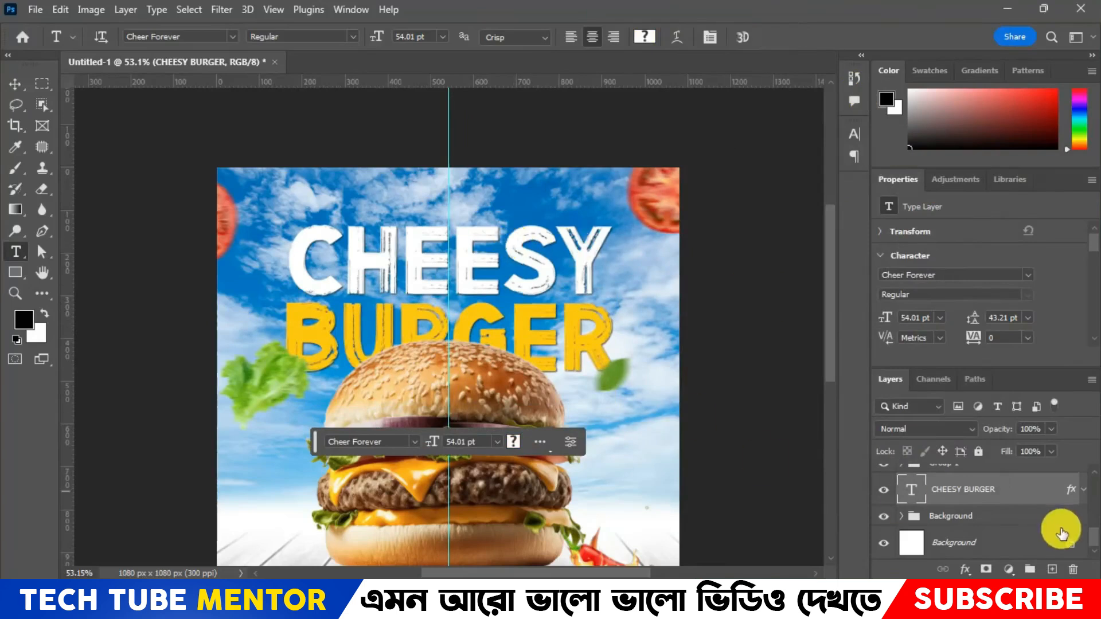
# Nudge the two-colour heading up slightly with Free Transform and commit the new position.
pyautogui.press('ctrl')
pyautogui.hotkey('ctrl', 't')
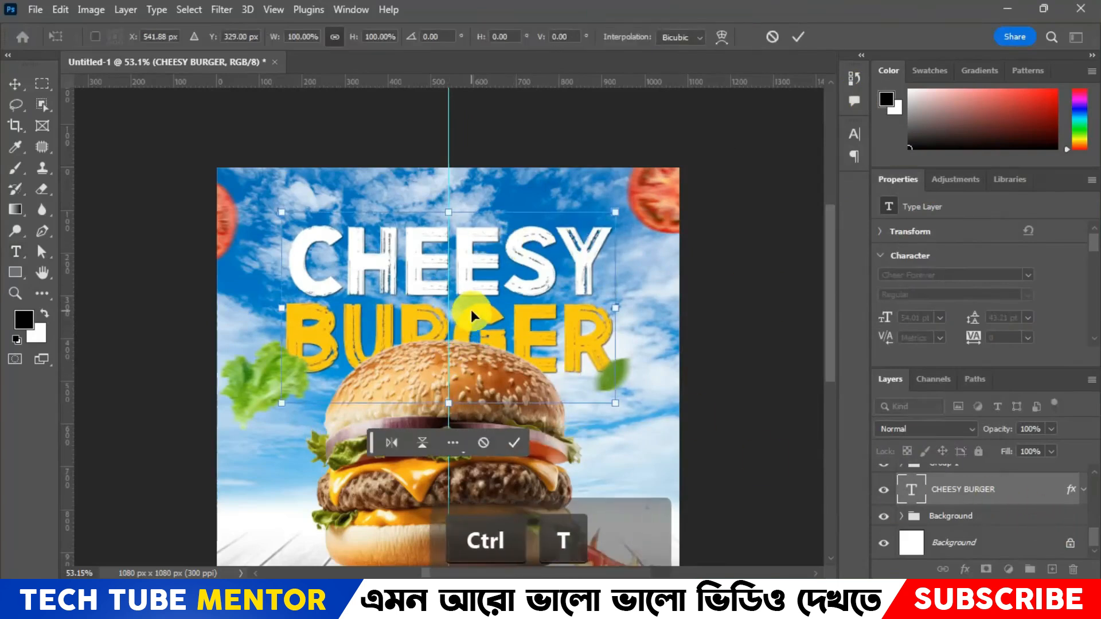
pyautogui.press('Down')
pyautogui.press('Up')
pyautogui.press('Up')
pyautogui.press('Up')
pyautogui.press('Up')
pyautogui.press('Up')
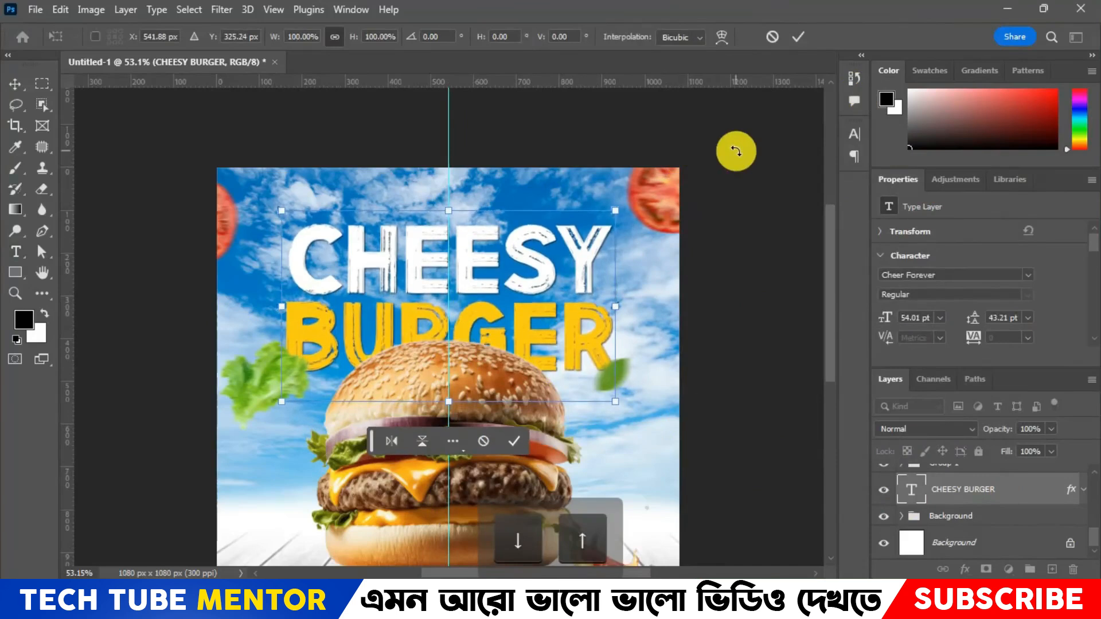
pyautogui.click(794, 36)
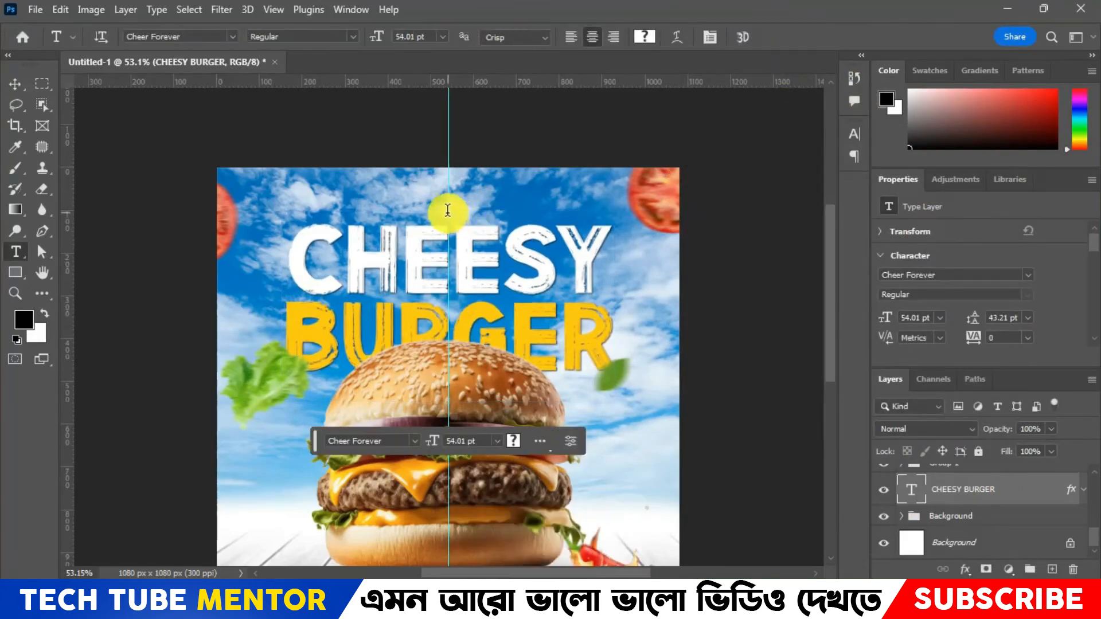
pyautogui.click(772, 36)
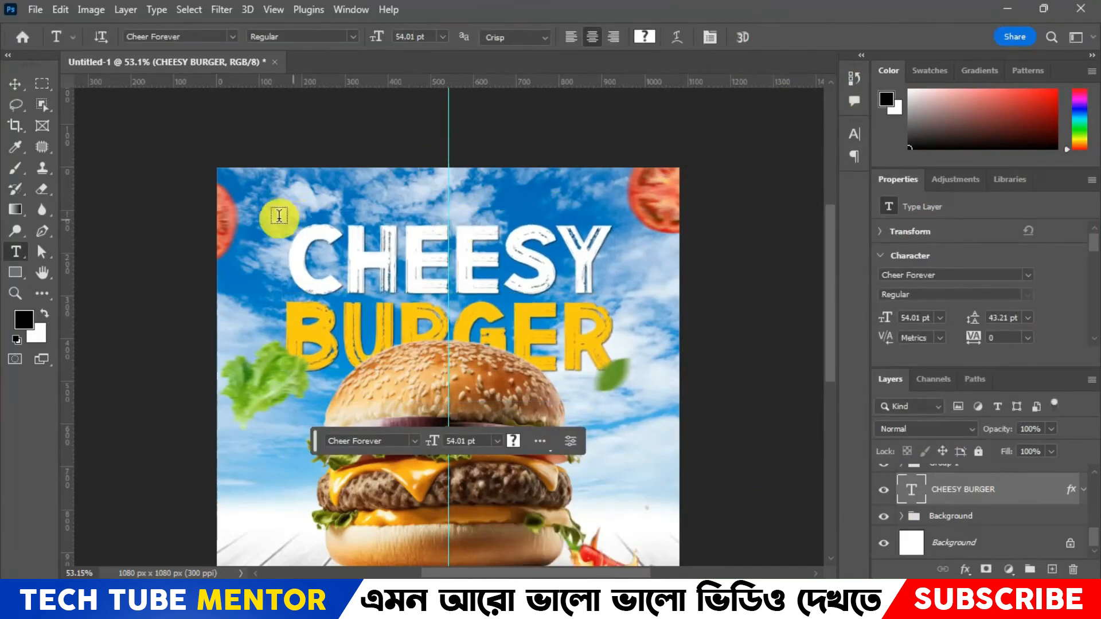
# Add a new text layer reading "Today Special" in Bonjour Modern Script Font near the poster's upper edge.
pyautogui.click(277, 191)
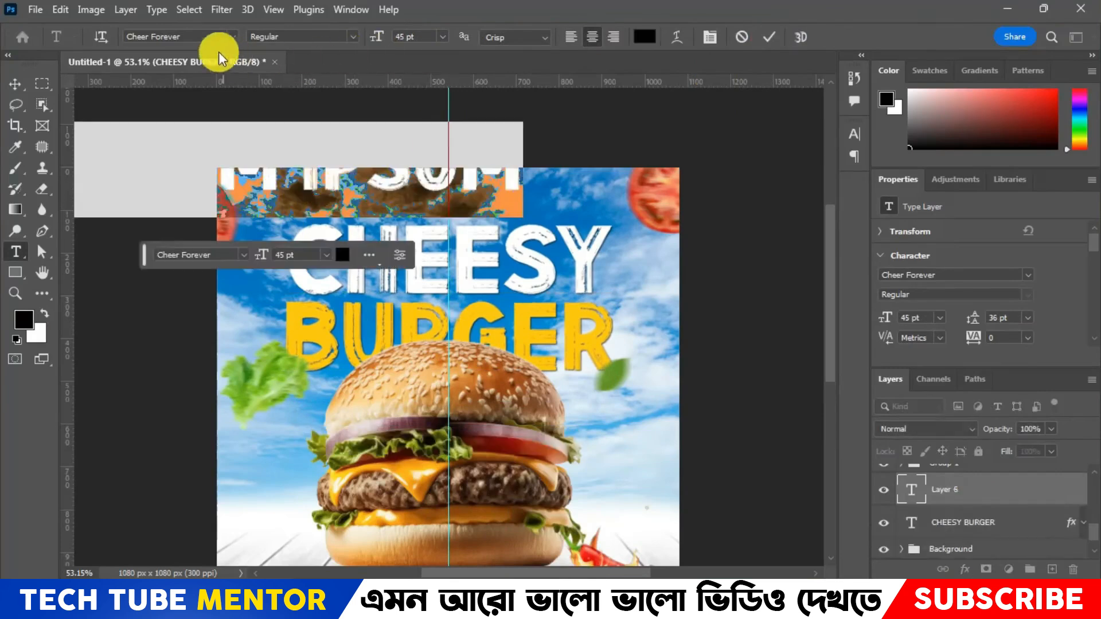
pyautogui.click(228, 36)
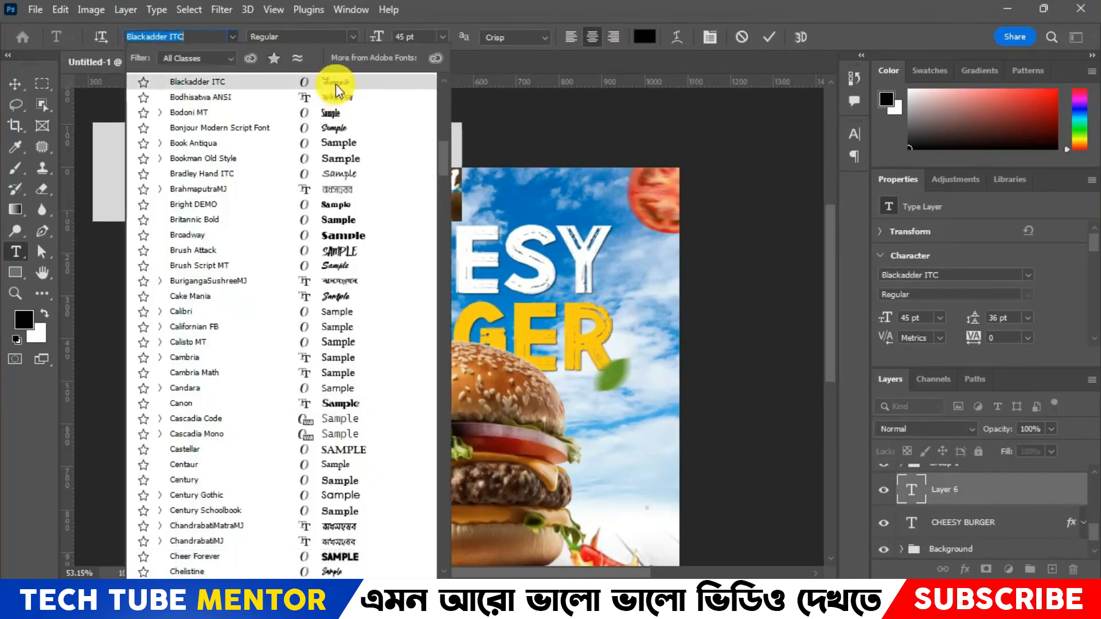
pyautogui.click(342, 126)
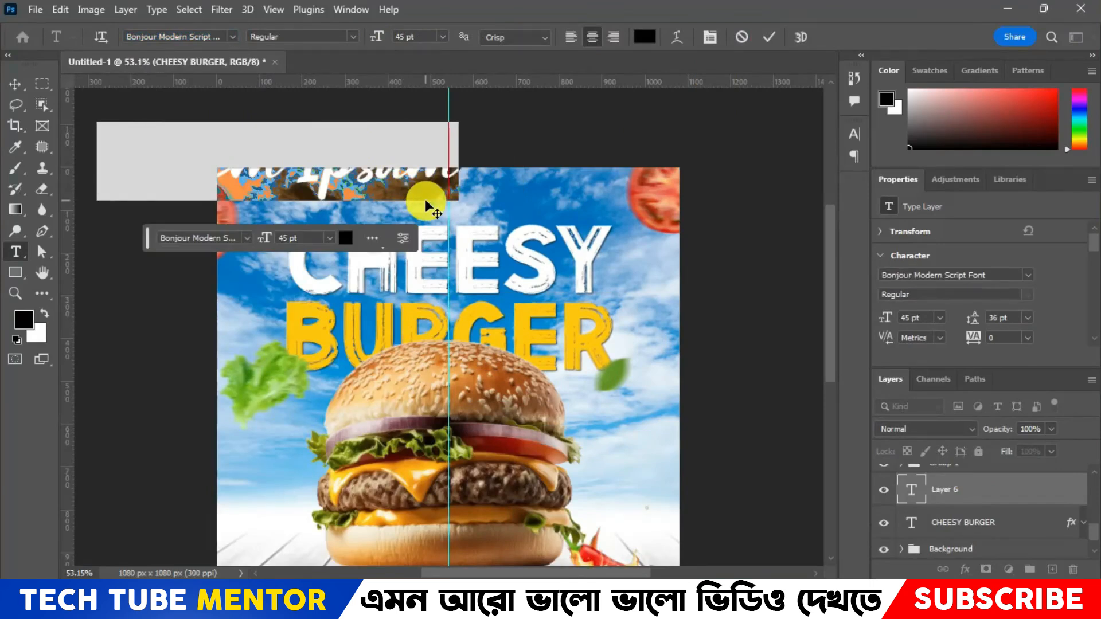
pyautogui.press('shift')
pyautogui.press('capslock')
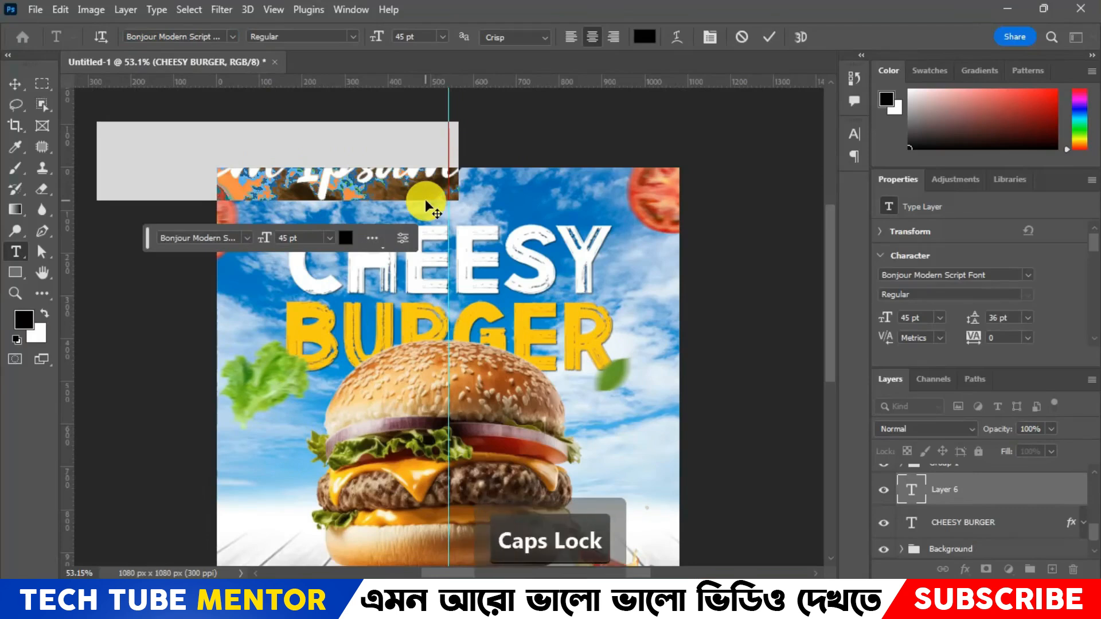
pyautogui.write('T')
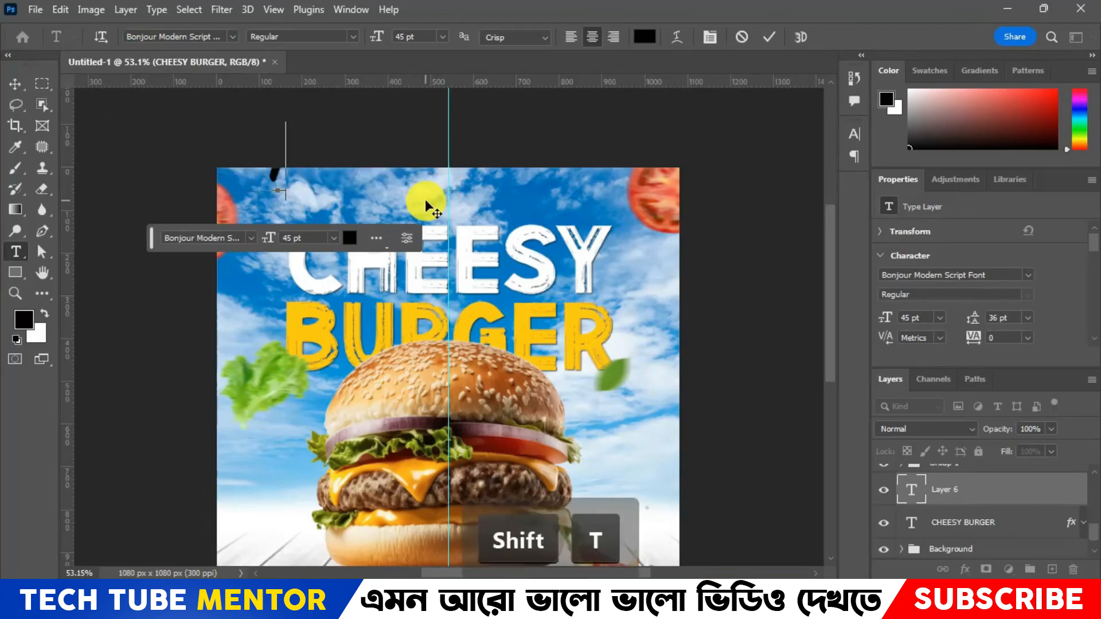
pyautogui.write('o')
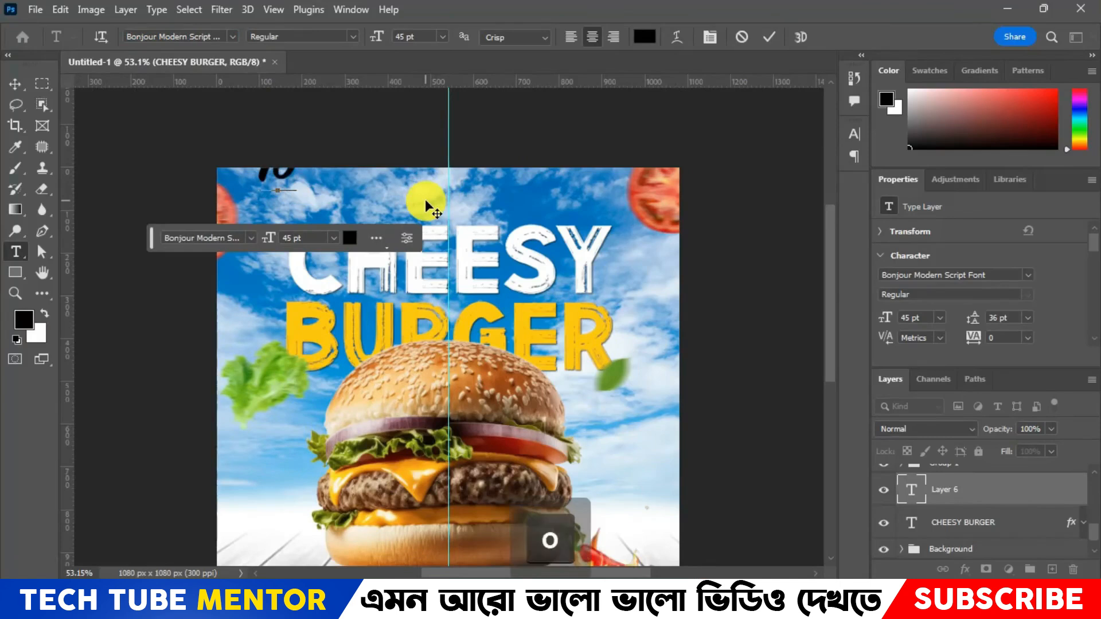
pyautogui.write('day')
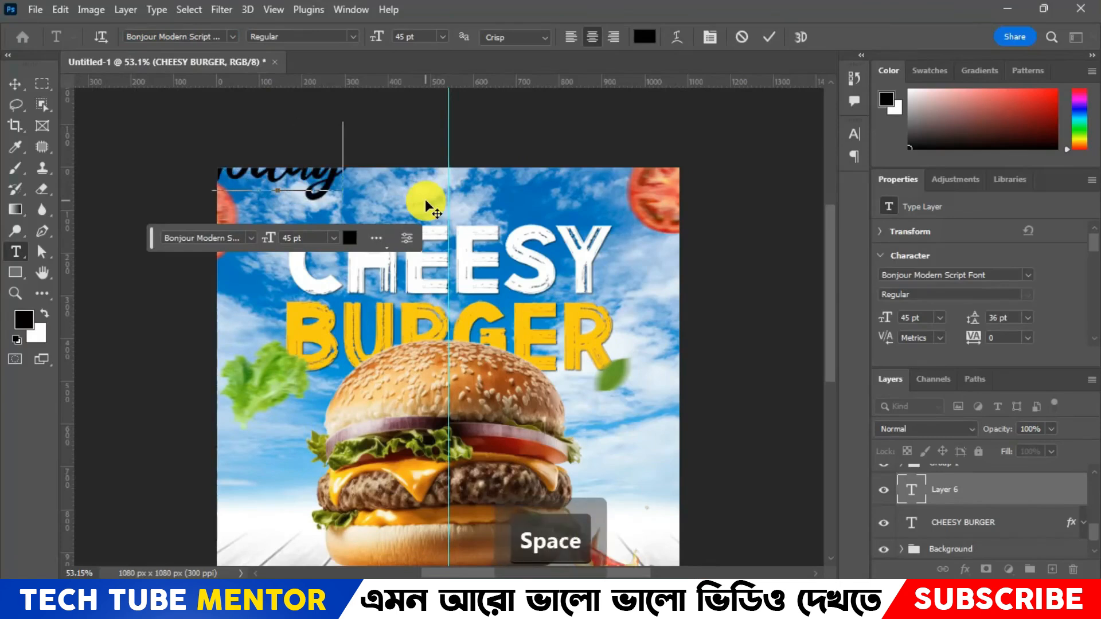
pyautogui.write(' Sp')
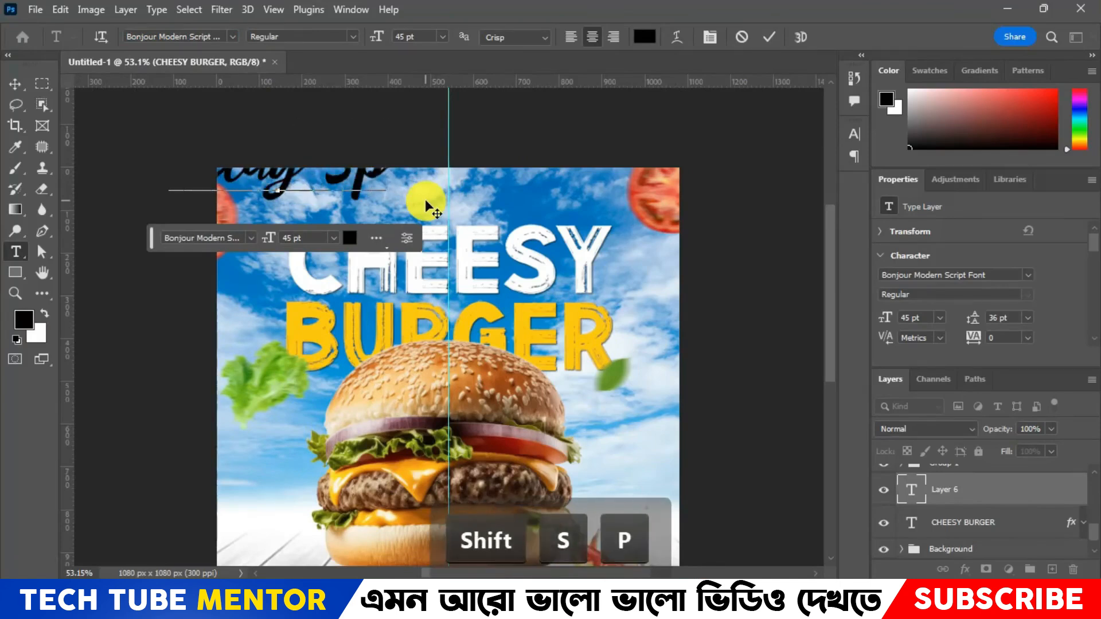
pyautogui.write('ec')
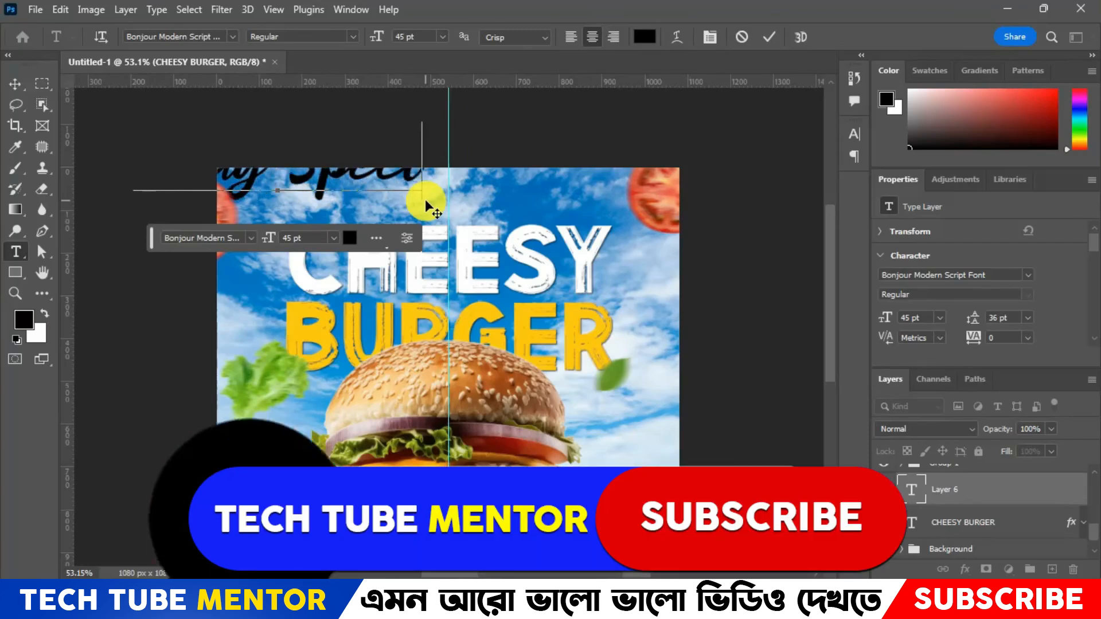
pyautogui.write('ial')
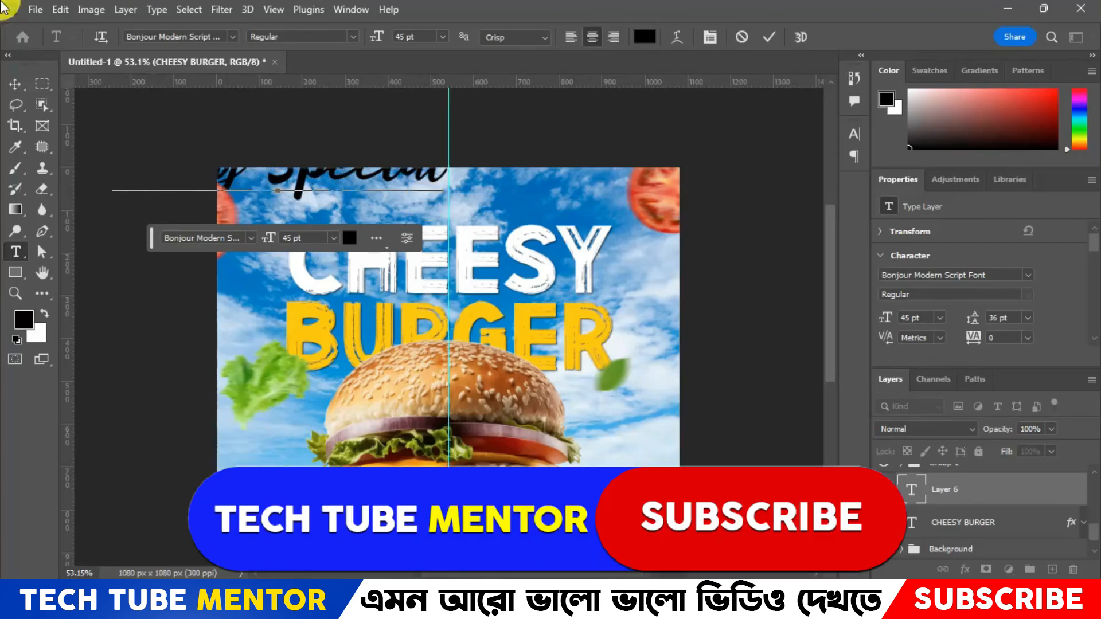
pyautogui.click(14, 84)
# Move the "Today Special" text over the heading and scale it to about 50% with Free Transform.
pyautogui.moveTo(379, 177); pyautogui.dragTo(547, 235)
pyautogui.hotkey('ctrl', 't')
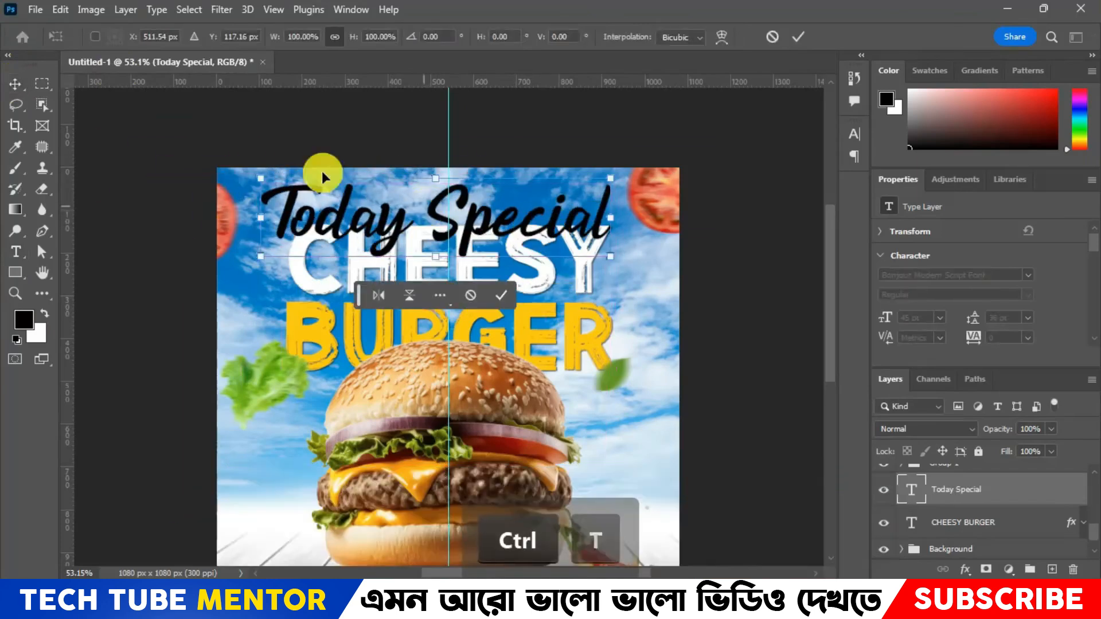
pyautogui.moveTo(263, 179); pyautogui.dragTo(436, 218)
pyautogui.moveTo(527, 252); pyautogui.dragTo(464, 238)
# Nudge the "Today Special" line up and slightly left until it sits centred just above CHEESY, and commit the transform.
pyautogui.press('Up')
pyautogui.press('Up')
pyautogui.press('Up')
pyautogui.press('Up')
pyautogui.press('Up')
pyautogui.press('Up')
pyautogui.press('Up')
pyautogui.press('Up')
pyautogui.press('Up')
pyautogui.press('Up')
pyautogui.press('Up')
pyautogui.press('Up')
pyautogui.press('Up')
pyautogui.press('Up')
pyautogui.press('Up')
pyautogui.press('Up')
pyautogui.press('Up')
pyautogui.press('Up')
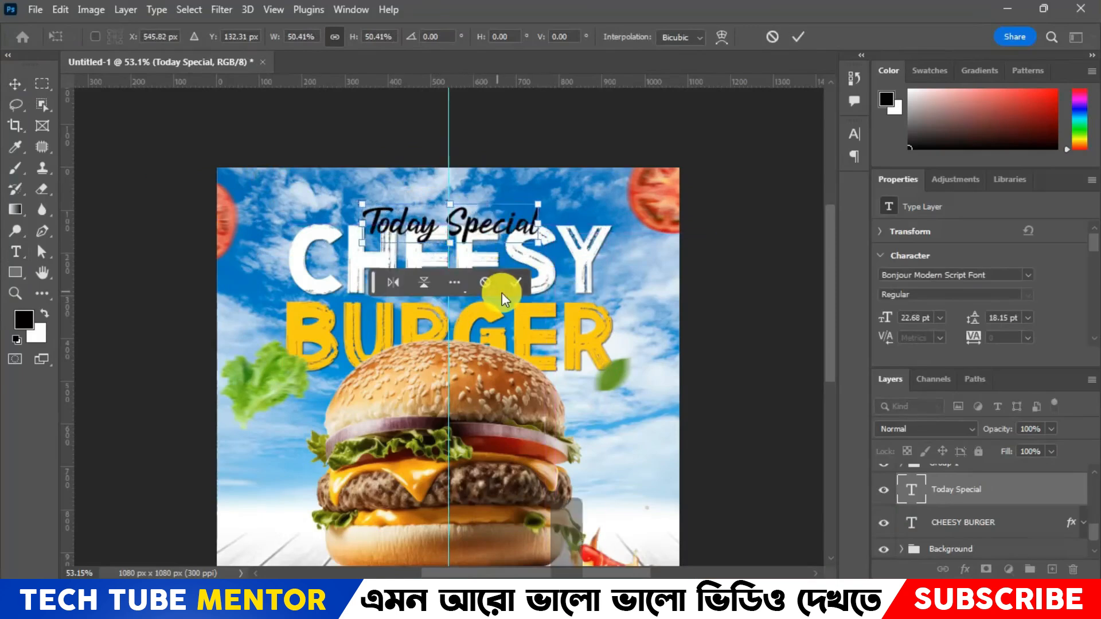
pyautogui.press('Up')
pyautogui.press('Up')
pyautogui.press('Up')
pyautogui.press('Up')
pyautogui.press('Up')
pyautogui.press('Up')
pyautogui.press('Up')
pyautogui.press('Left')
pyautogui.press('Left')
pyautogui.press('Left')
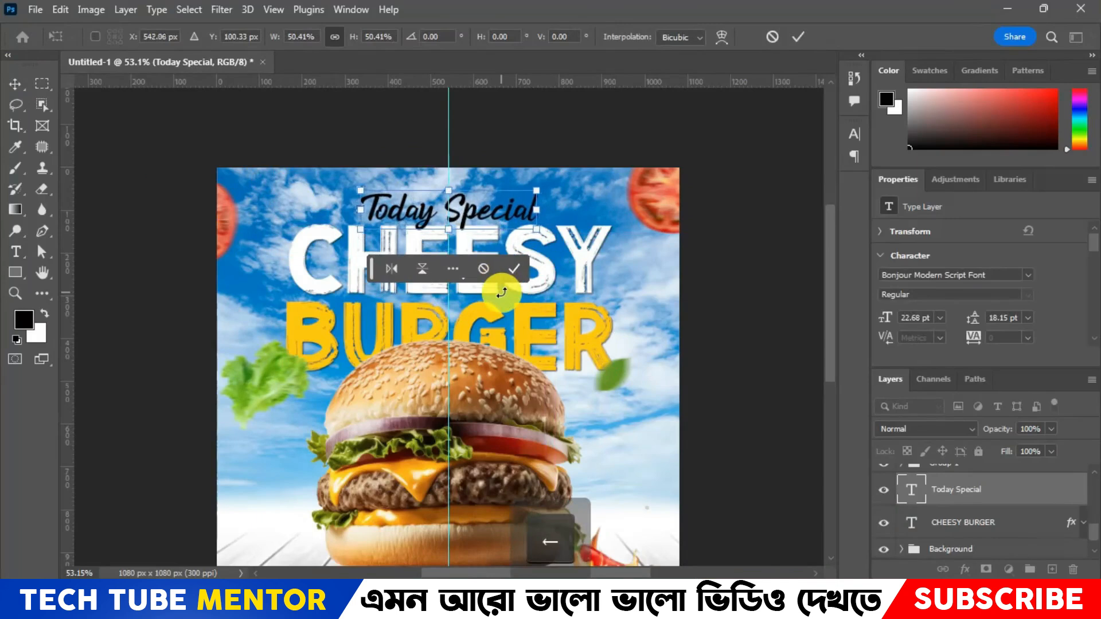
pyautogui.press('Down')
pyautogui.press('Down')
pyautogui.press('Down')
pyautogui.press('Down')
pyautogui.press('Down')
pyautogui.press('Down')
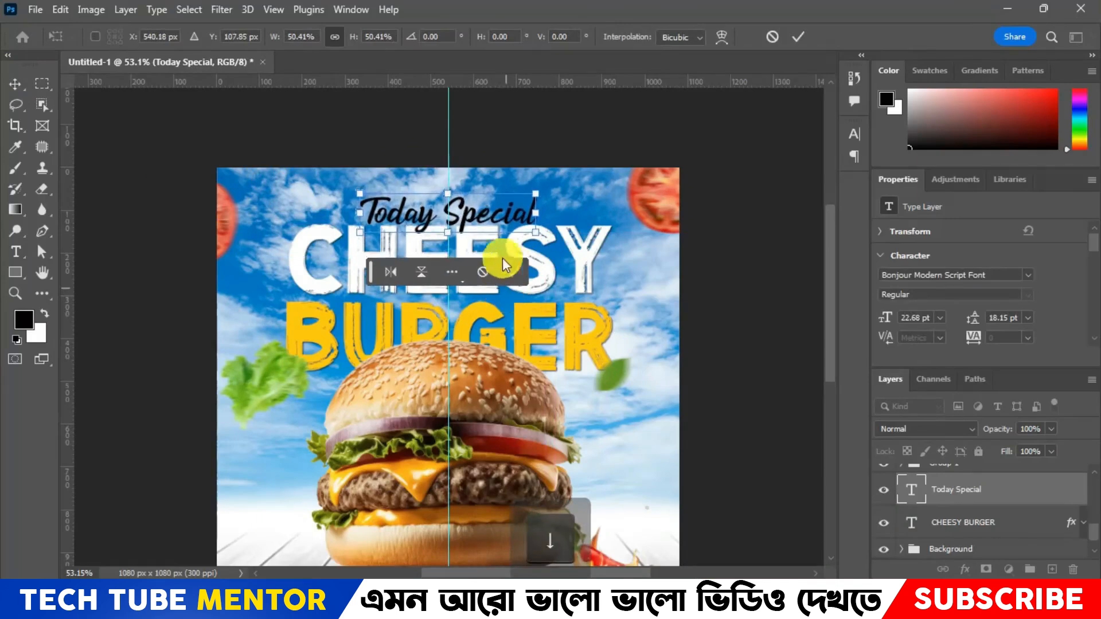
pyautogui.click(798, 36)
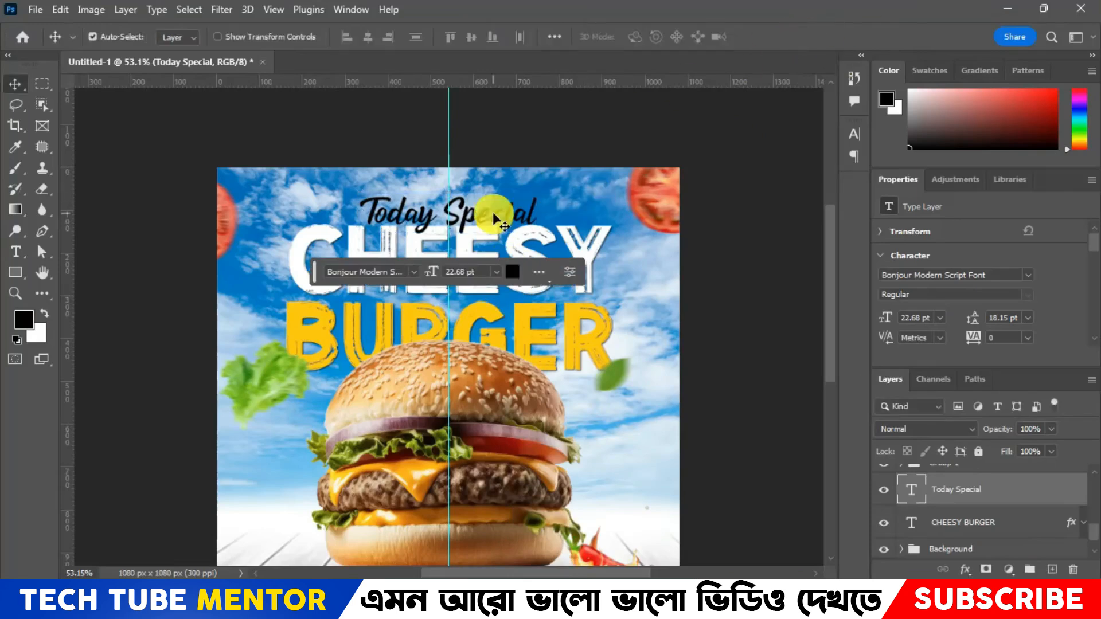
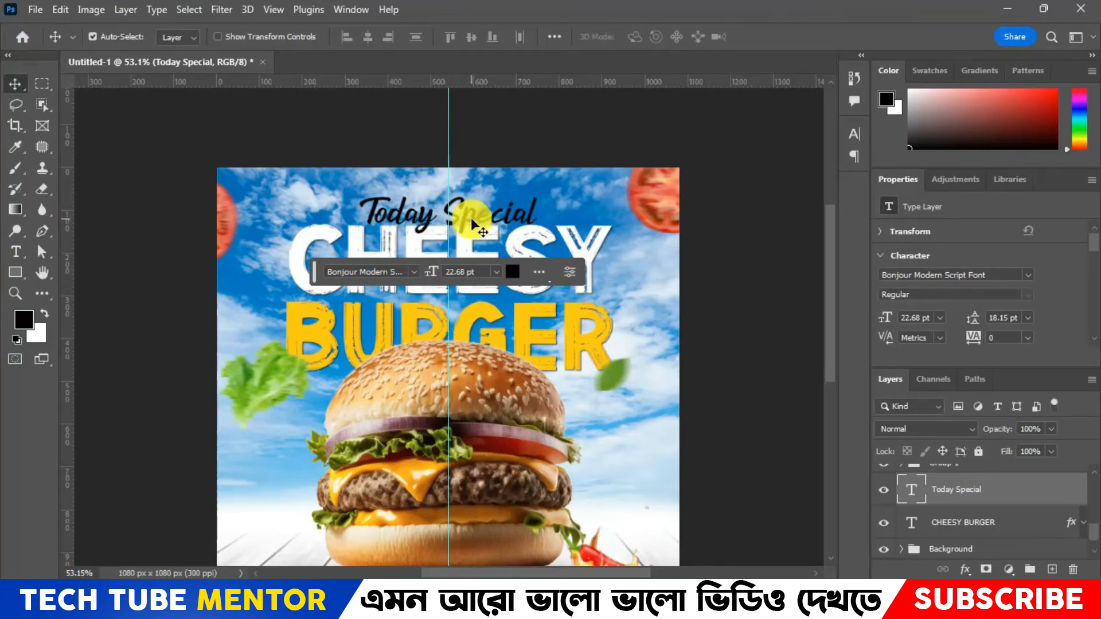
pyautogui.click(15, 251)
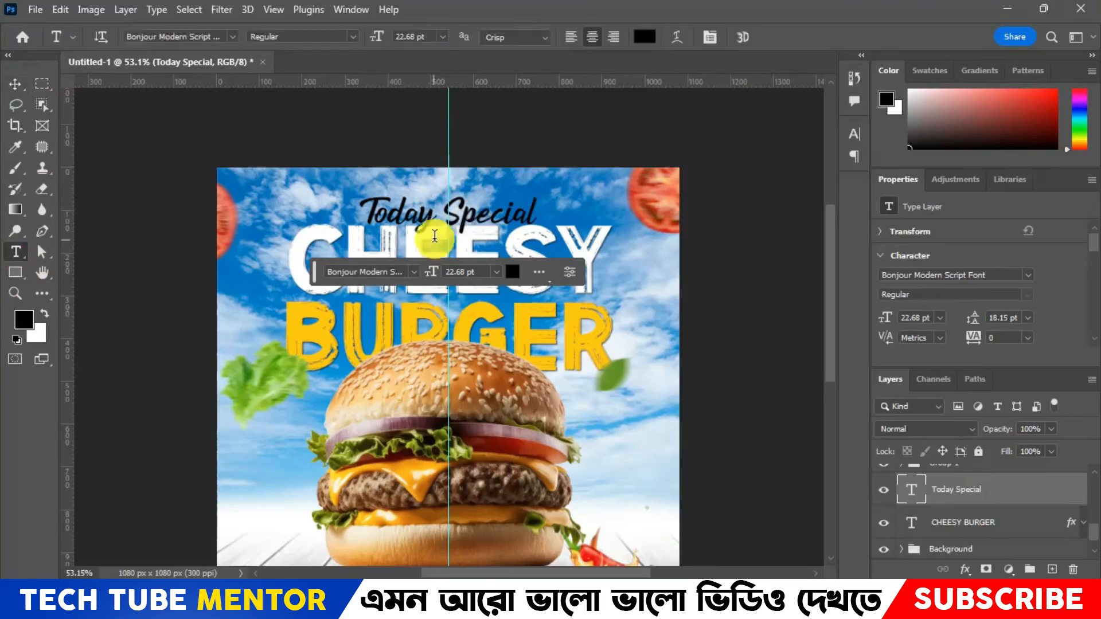
pyautogui.click(452, 215)
pyautogui.hotkey('ctrl', 'a')
pyautogui.click(644, 37)
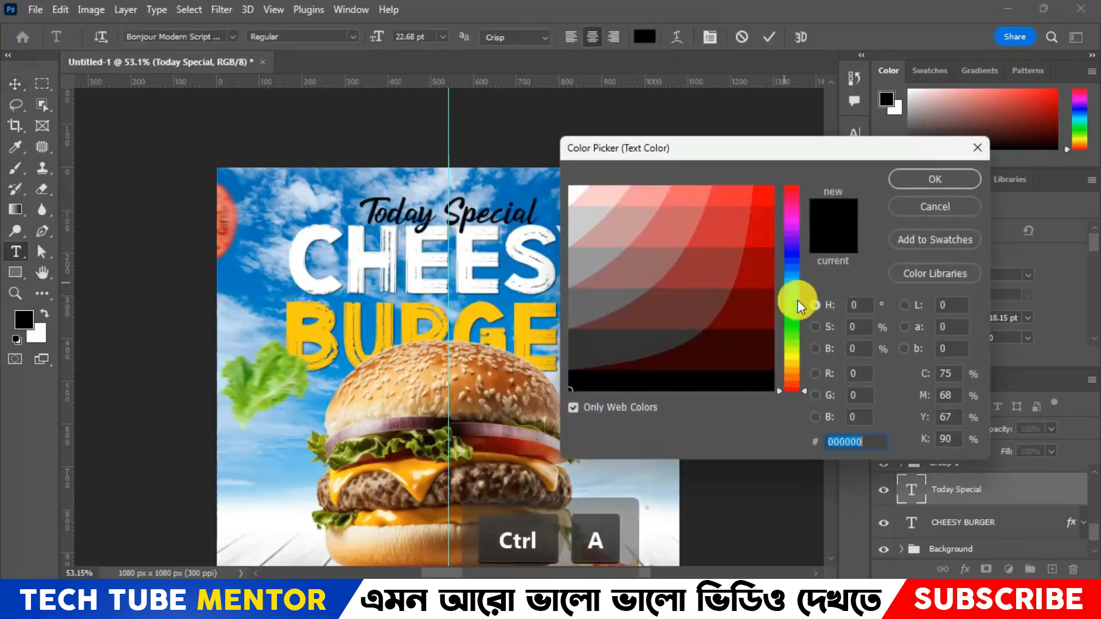
pyautogui.click(792, 357)
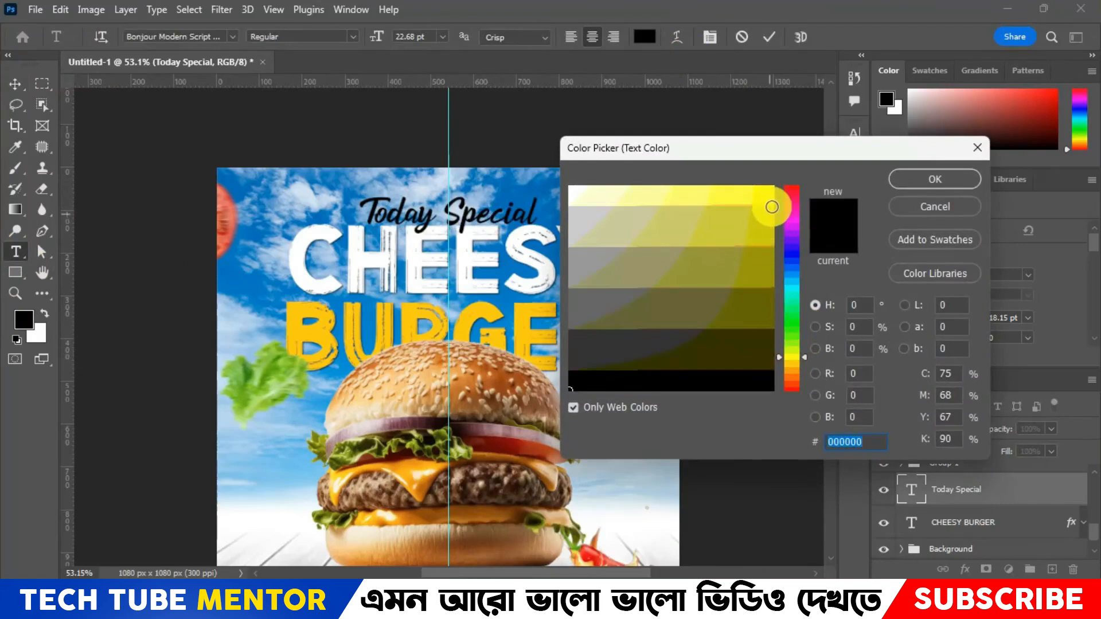
pyautogui.click(771, 203)
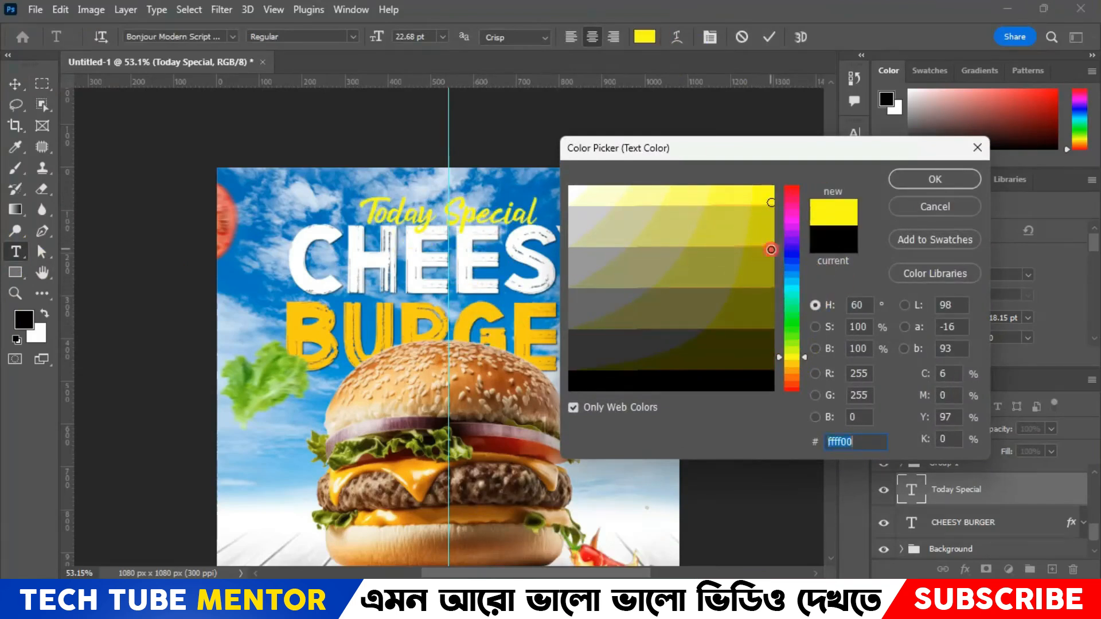
pyautogui.click(771, 249)
pyautogui.moveTo(806, 359); pyautogui.dragTo(806, 367)
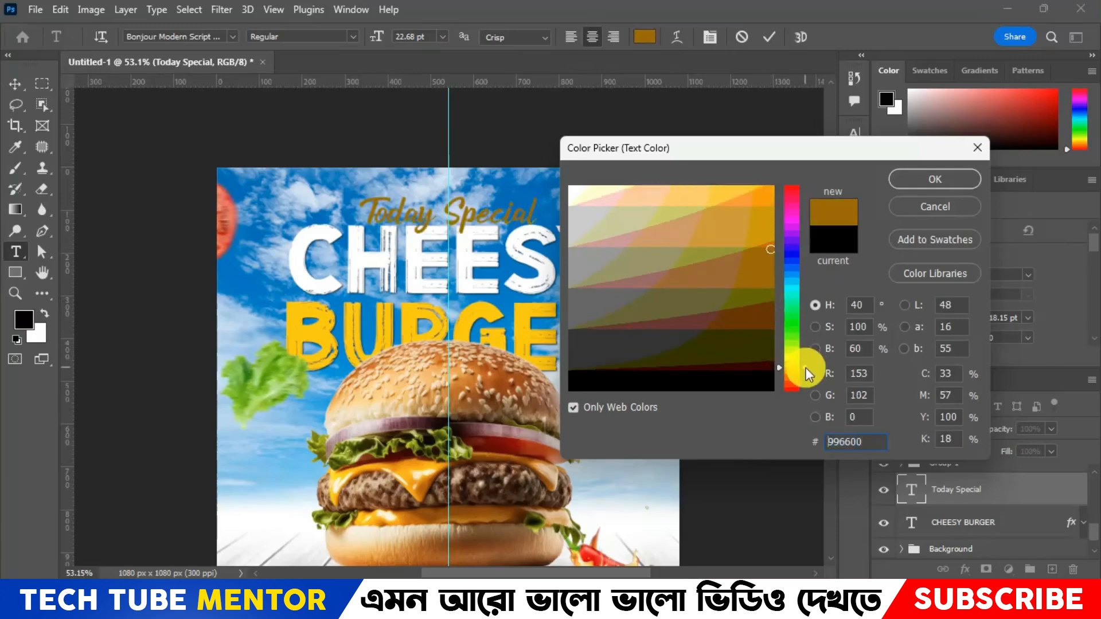
pyautogui.click(765, 201)
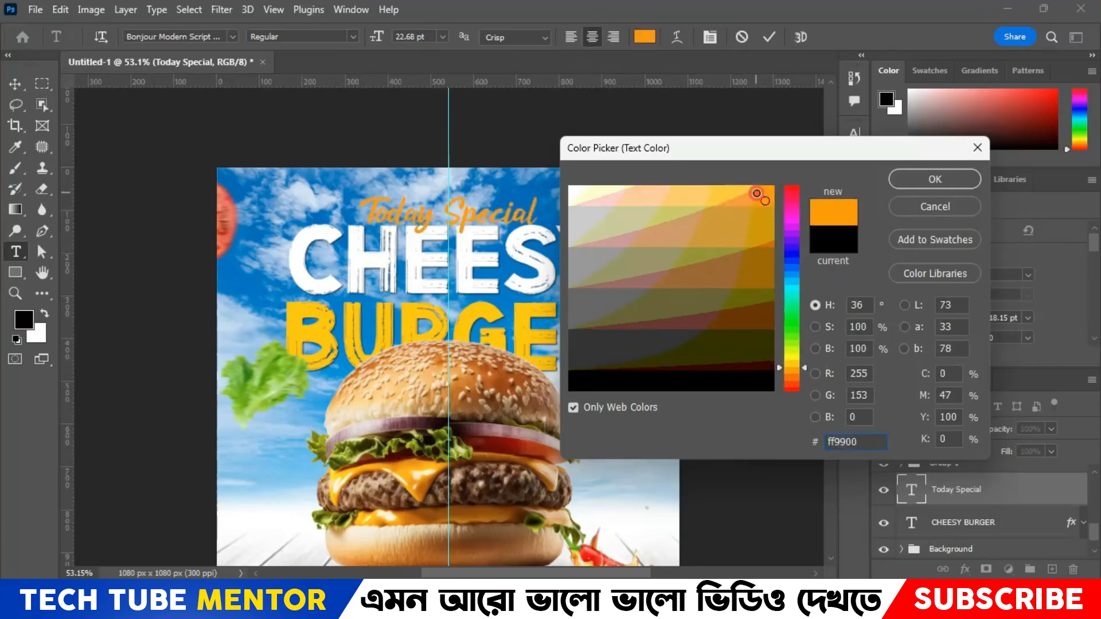
pyautogui.click(752, 186)
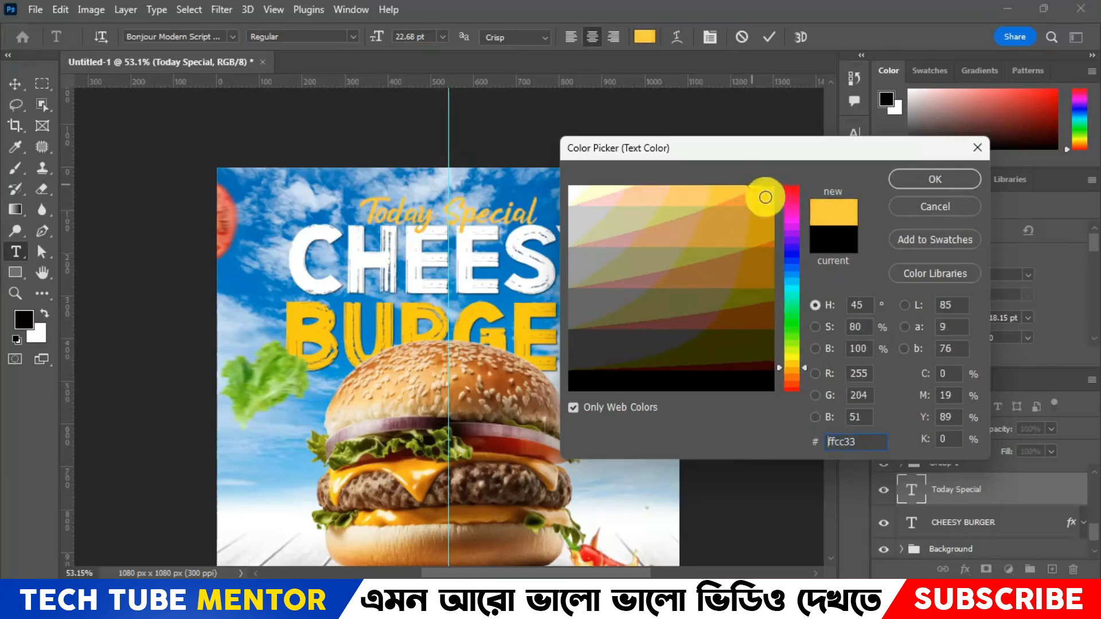
pyautogui.click(896, 205)
pyautogui.click(771, 42)
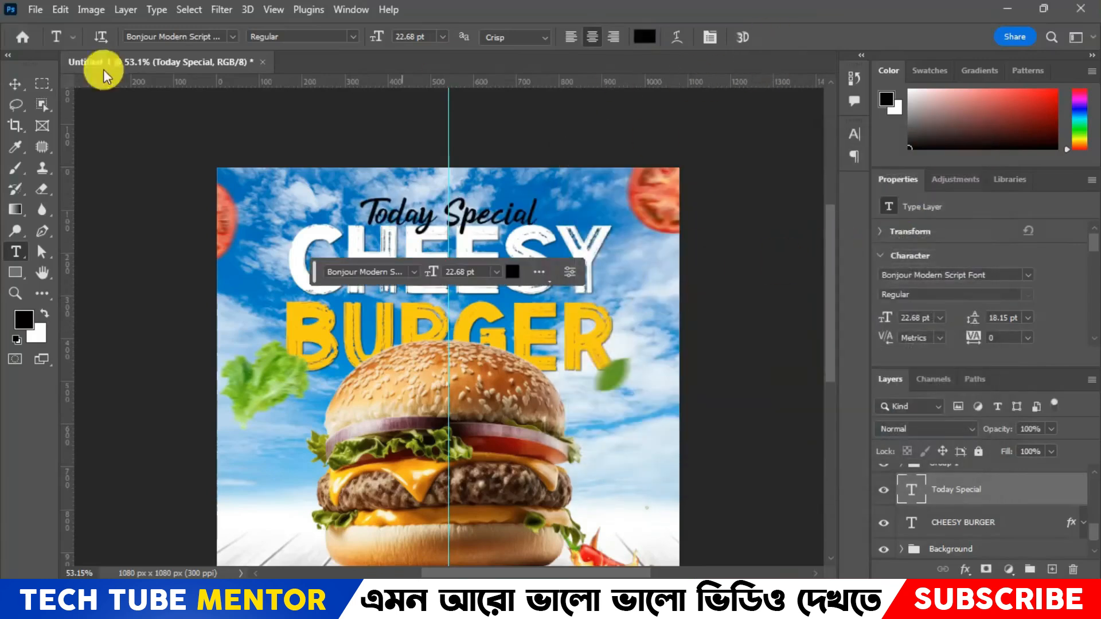
# Deselect the text layer and remove the vertical centre guide from the canvas.
pyautogui.click(15, 84)
pyautogui.click(733, 332)
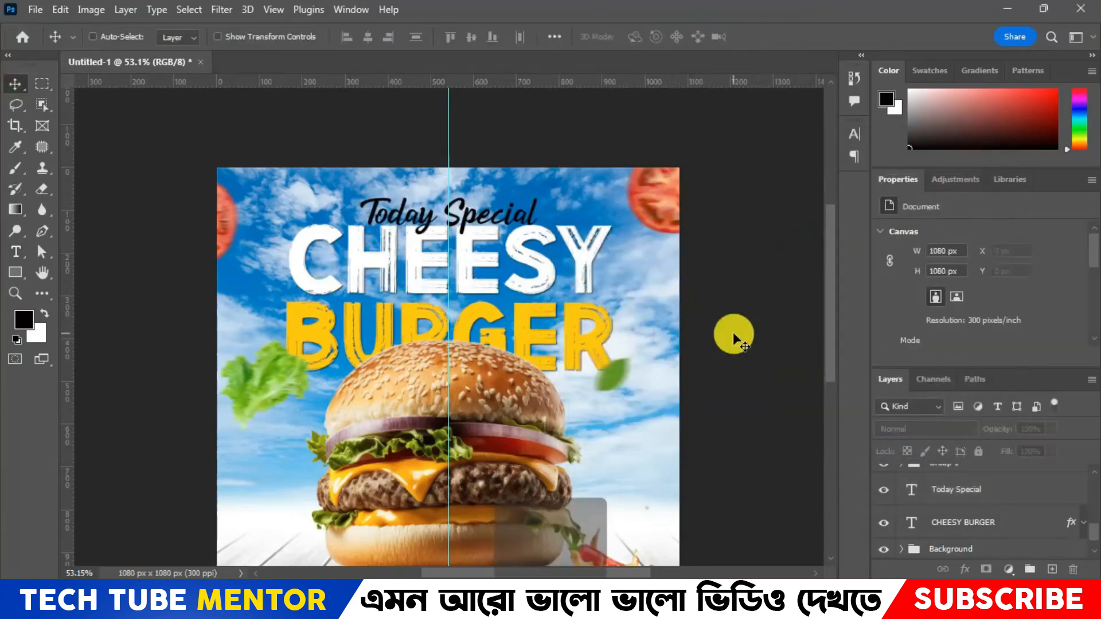
pyautogui.hotkey('ctrl', '-')
pyautogui.hotkey('ctrl', '-')
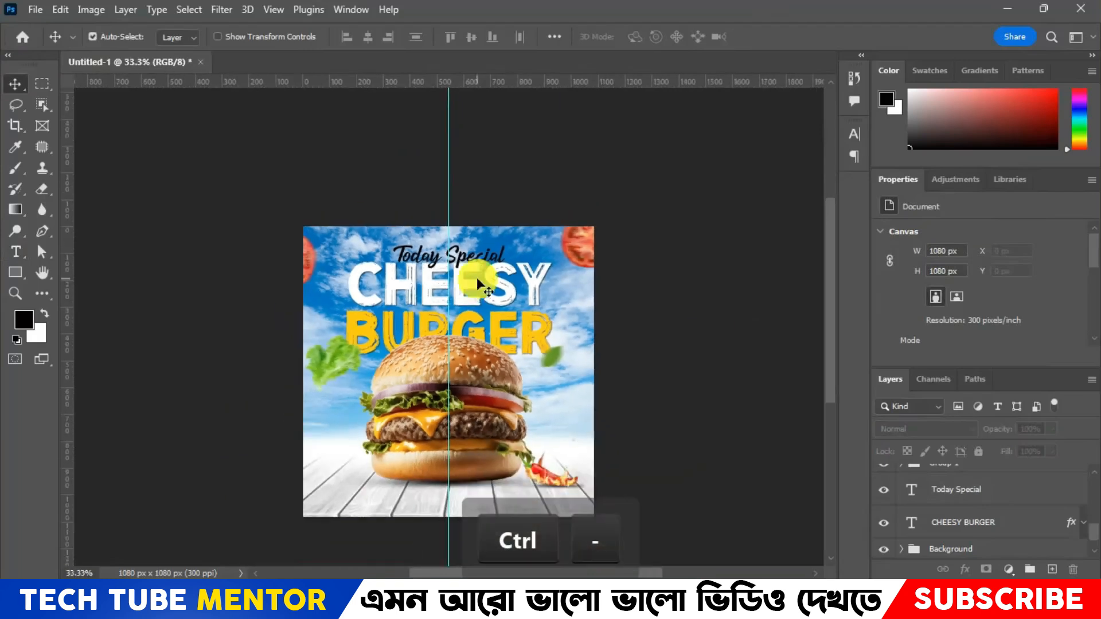
pyautogui.moveTo(447, 303); pyautogui.dragTo(43, 334)
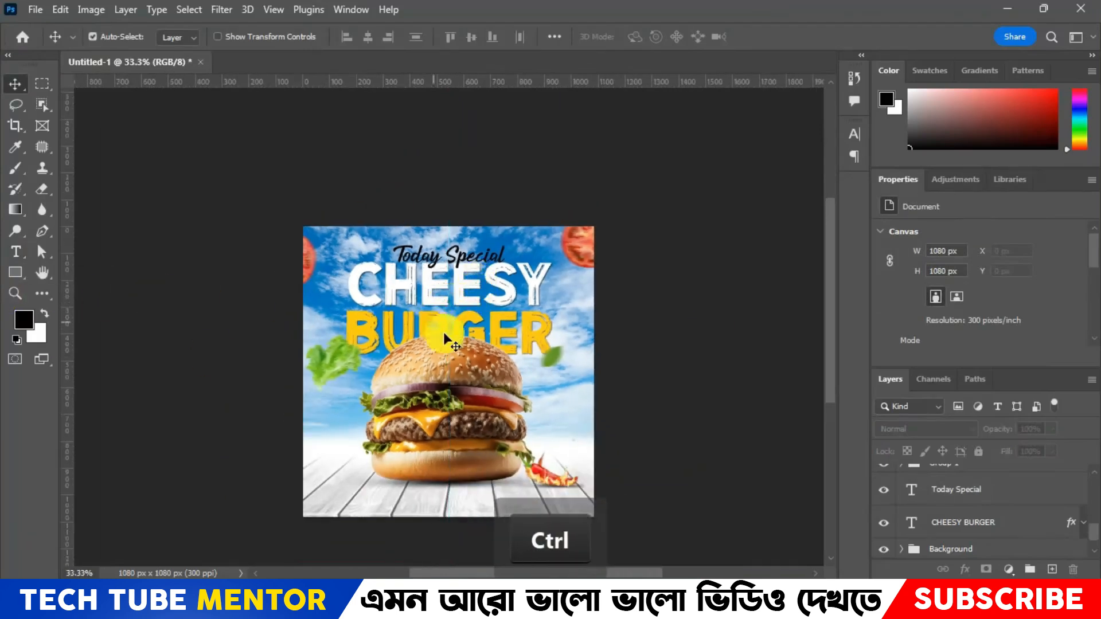
pyautogui.moveTo(526, 412); pyautogui.dragTo(438, 341)
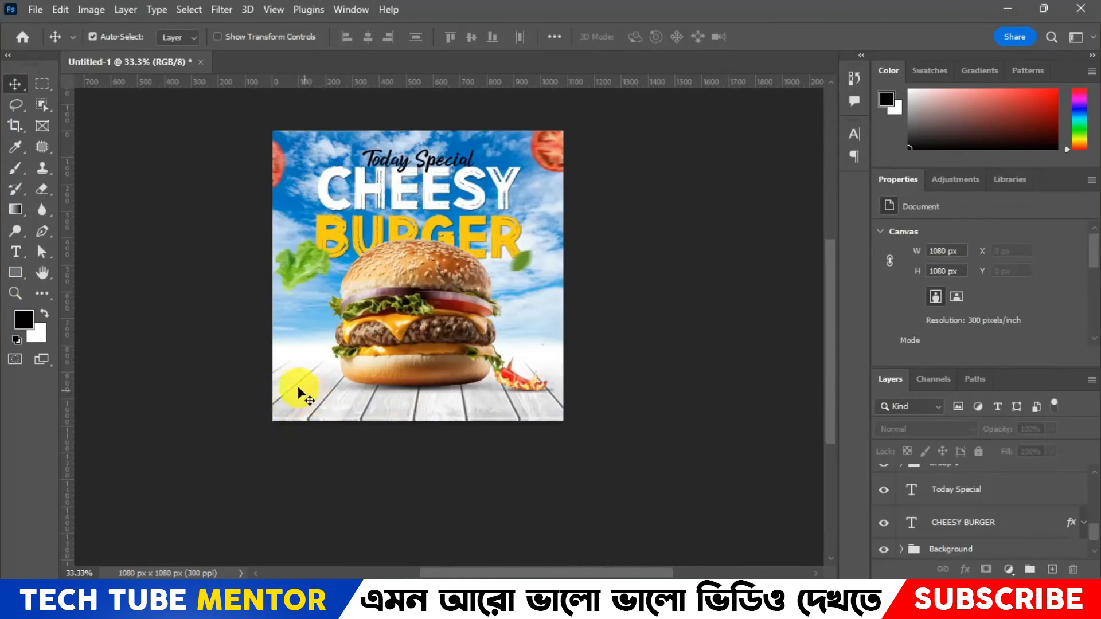
# Draw a rectangle of about 323 × 84 px in the poster's lower-left corner and fill it golden yellow.
pyautogui.click(15, 273)
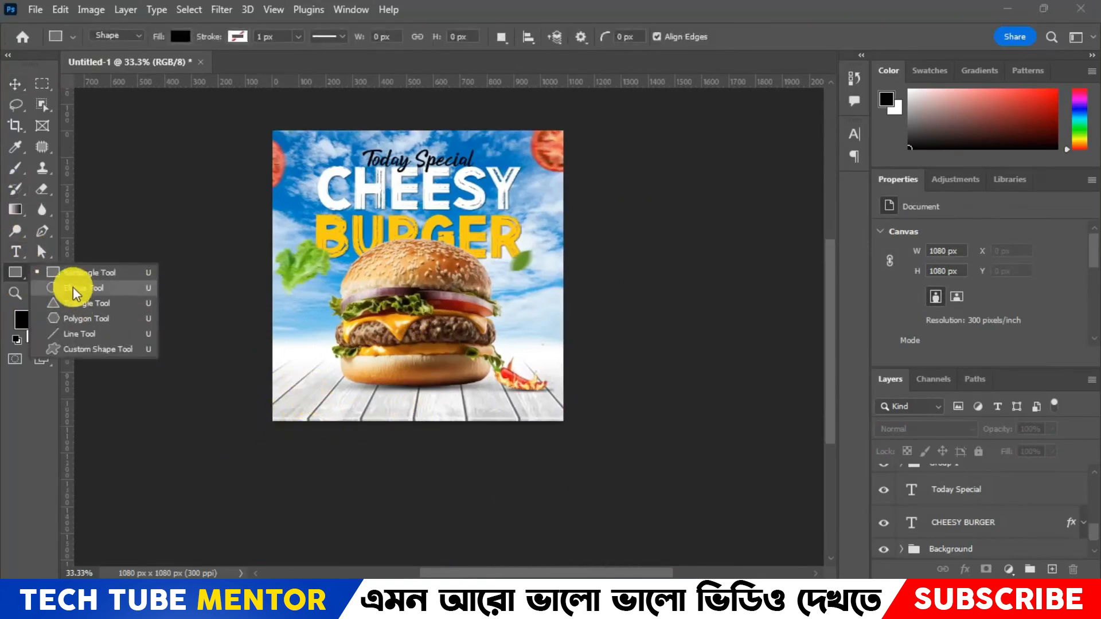
pyautogui.click(72, 275)
pyautogui.moveTo(291, 389); pyautogui.dragTo(381, 413)
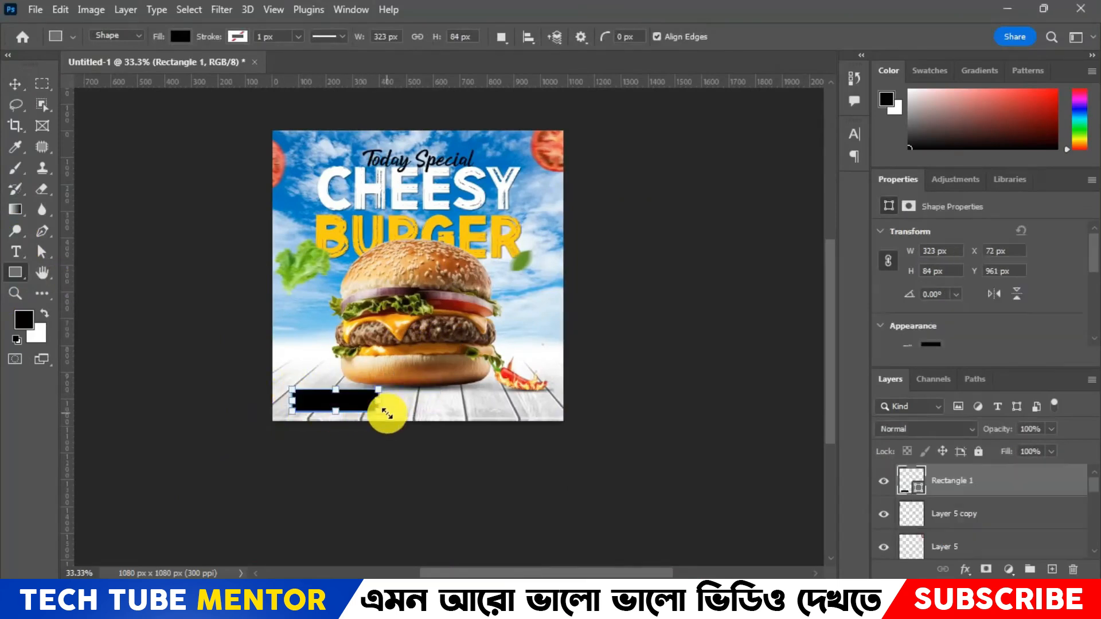
pyautogui.click(182, 38)
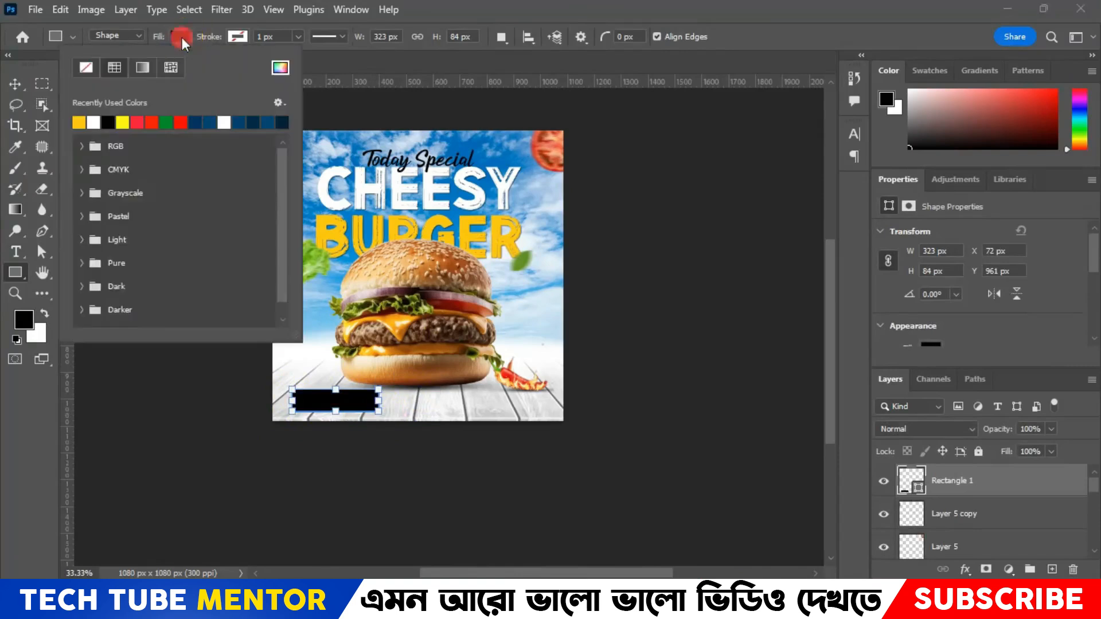
pyautogui.click(77, 122)
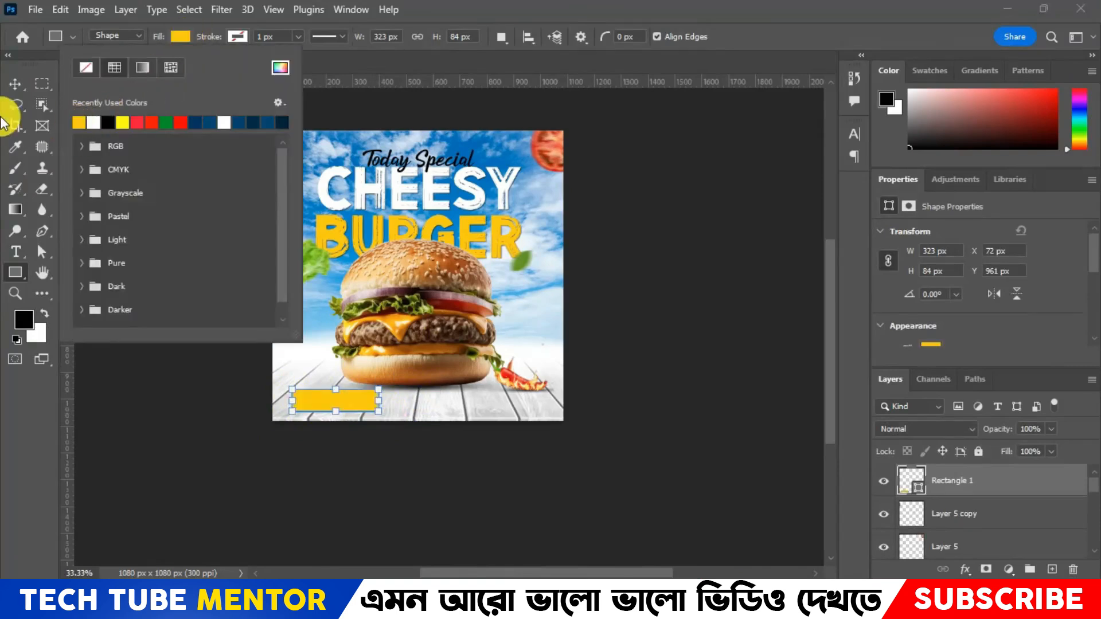
# Fully round the yellow rectangle's corners to make a pill-shaped button.
pyautogui.click(15, 83)
pyautogui.press('ctrl')
pyautogui.hotkey('ctrl', '+')
pyautogui.hotkey('ctrl', '+')
pyautogui.hotkey('ctrl', '+')
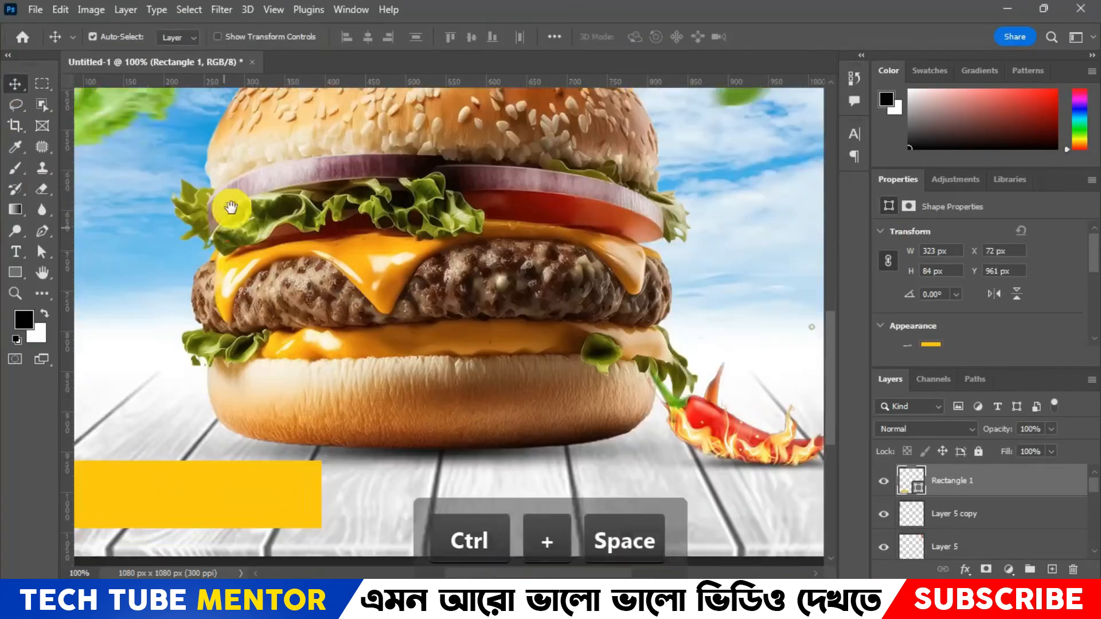
pyautogui.moveTo(230, 208); pyautogui.dragTo(157, 187)
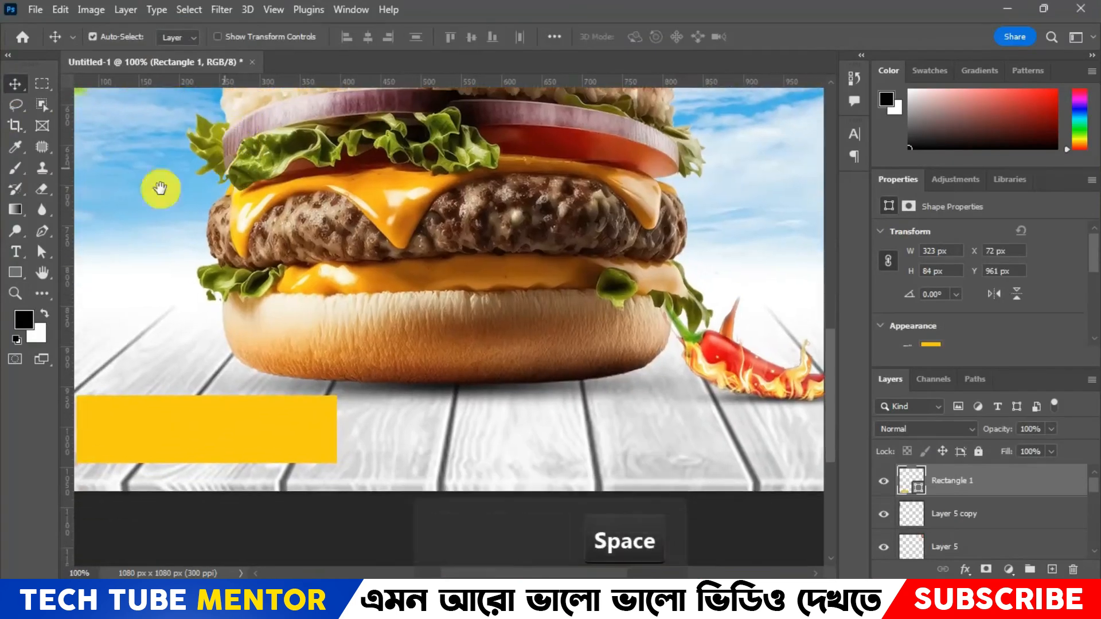
pyautogui.click(16, 271)
pyautogui.moveTo(92, 410); pyautogui.dragTo(167, 430)
# Move the yellow pill to about X 46 px, Y 948 px, scale it to about 70%, and commit the transform.
pyautogui.click(15, 84)
pyautogui.moveTo(318, 427); pyautogui.dragTo(420, 424)
pyautogui.hotkey('ctrl', '-')
pyautogui.hotkey('ctrl', '-')
pyautogui.hotkey('ctrl', '-')
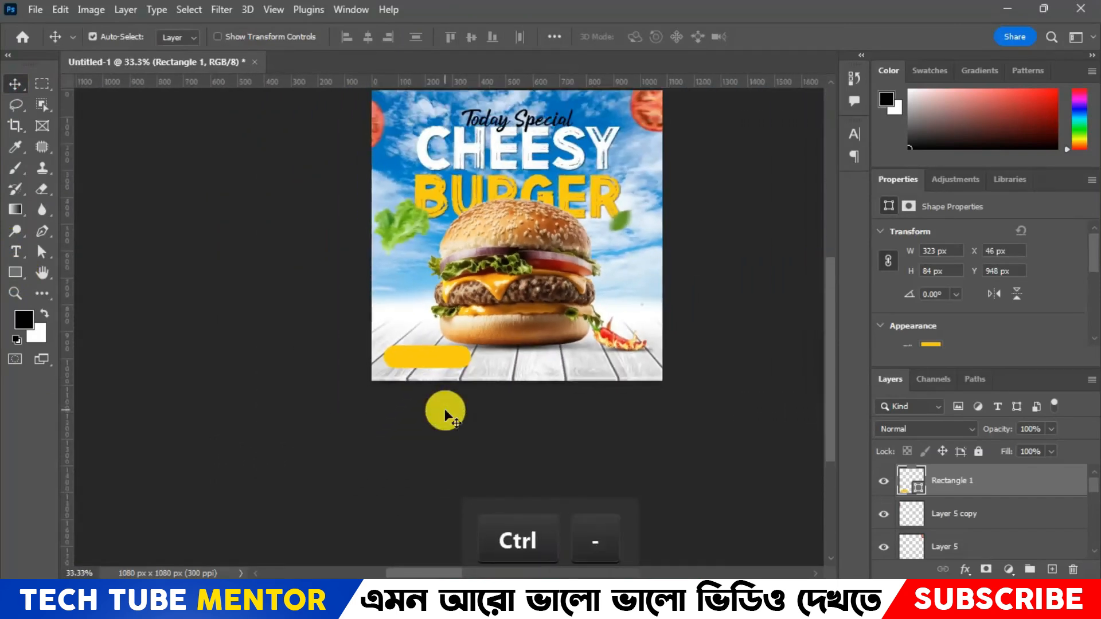
pyautogui.hotkey('ctrl', '+')
pyautogui.hotkey('ctrl', 't')
pyautogui.moveTo(482, 389); pyautogui.dragTo(444, 378)
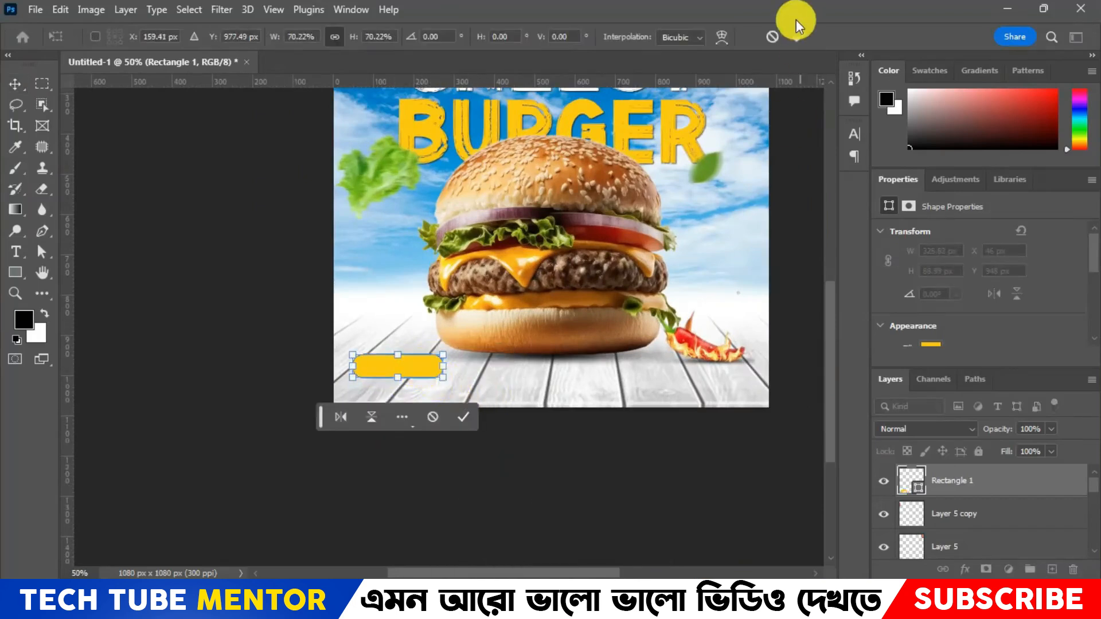
pyautogui.click(795, 38)
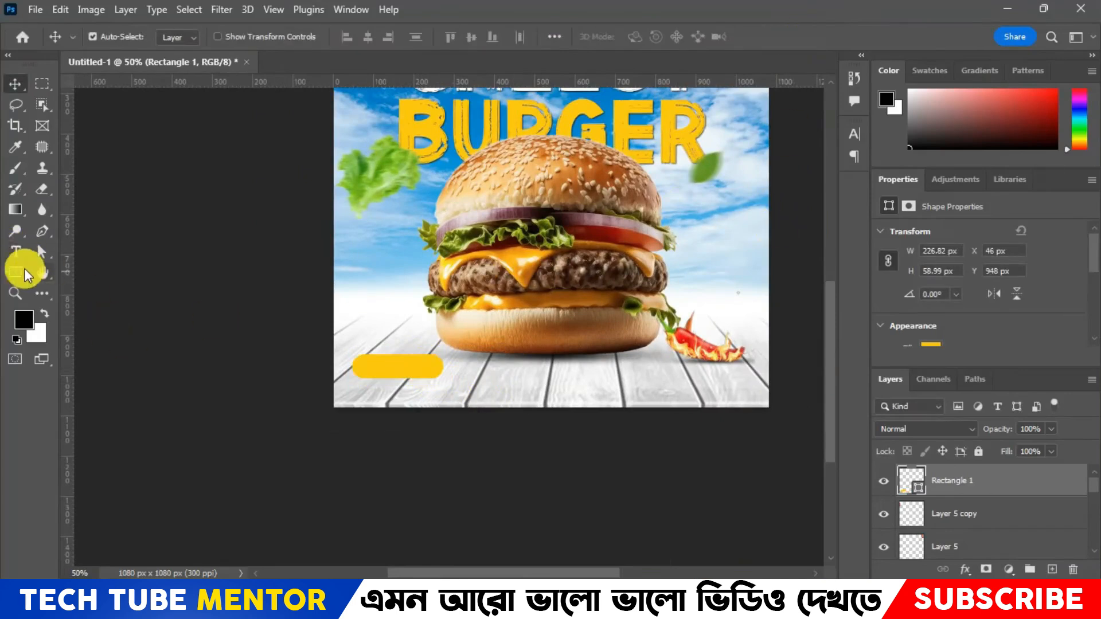
# Add a new text layer reading "ORDER NOW" in Fira Sans Black above the yellow button.
pyautogui.click(16, 251)
pyautogui.click(375, 284)
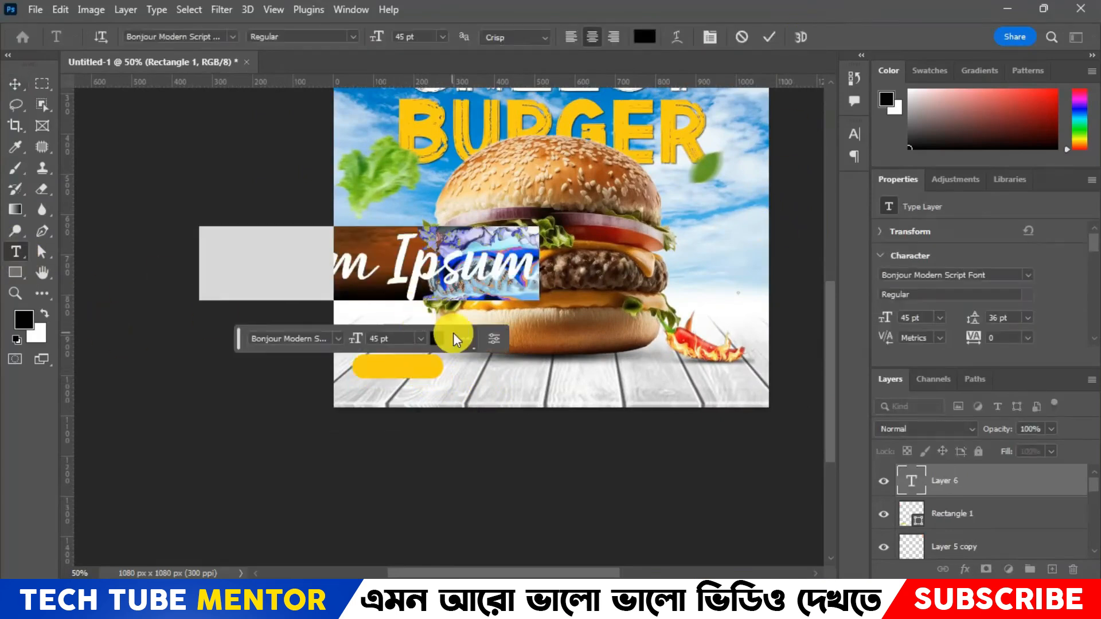
pyautogui.click(230, 36)
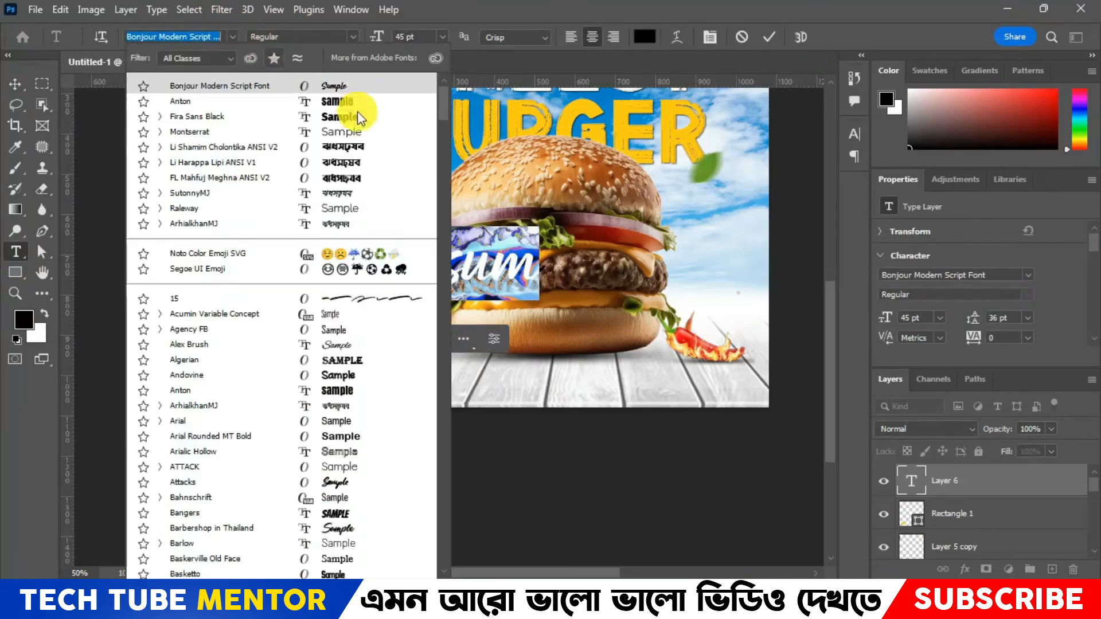
pyautogui.click(345, 115)
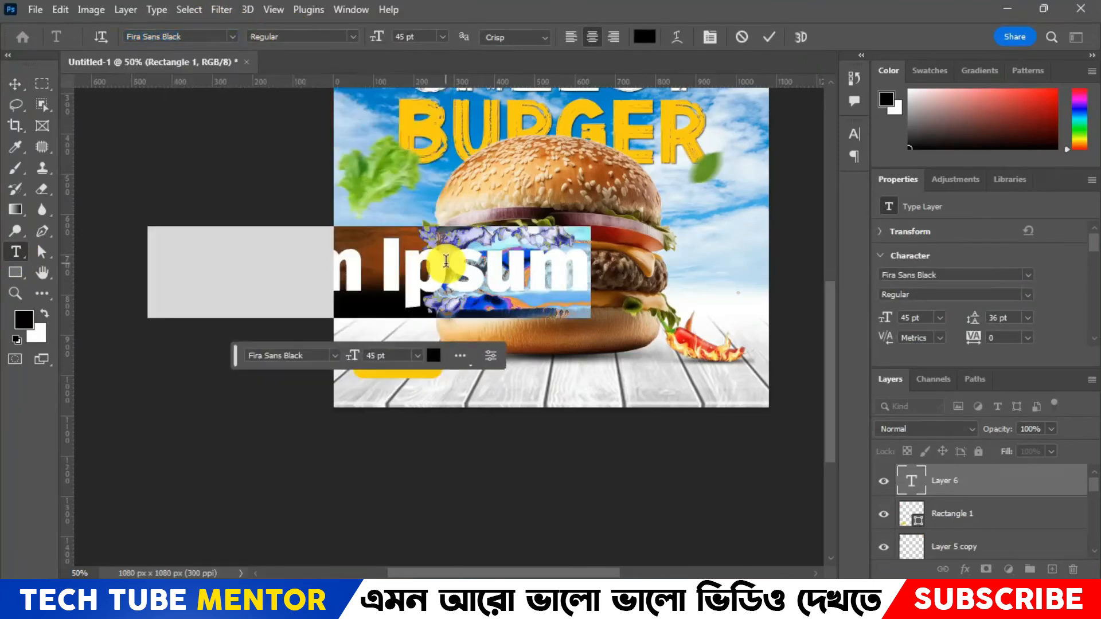
pyautogui.write('or')
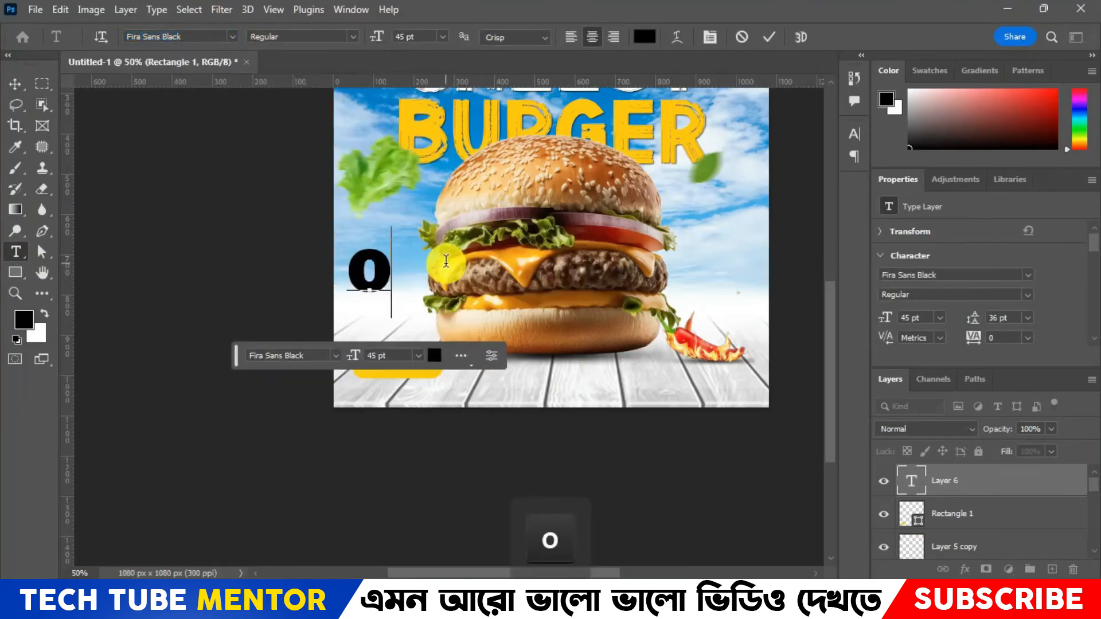
pyautogui.press('BackSpace')
pyautogui.press('BackSpace')
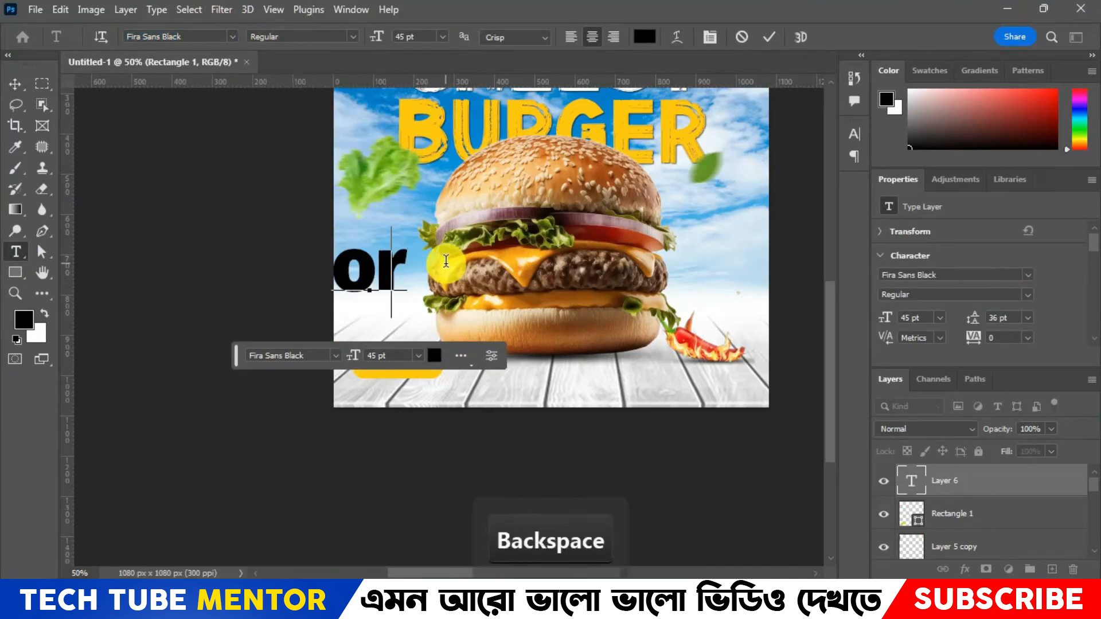
pyautogui.write('O')
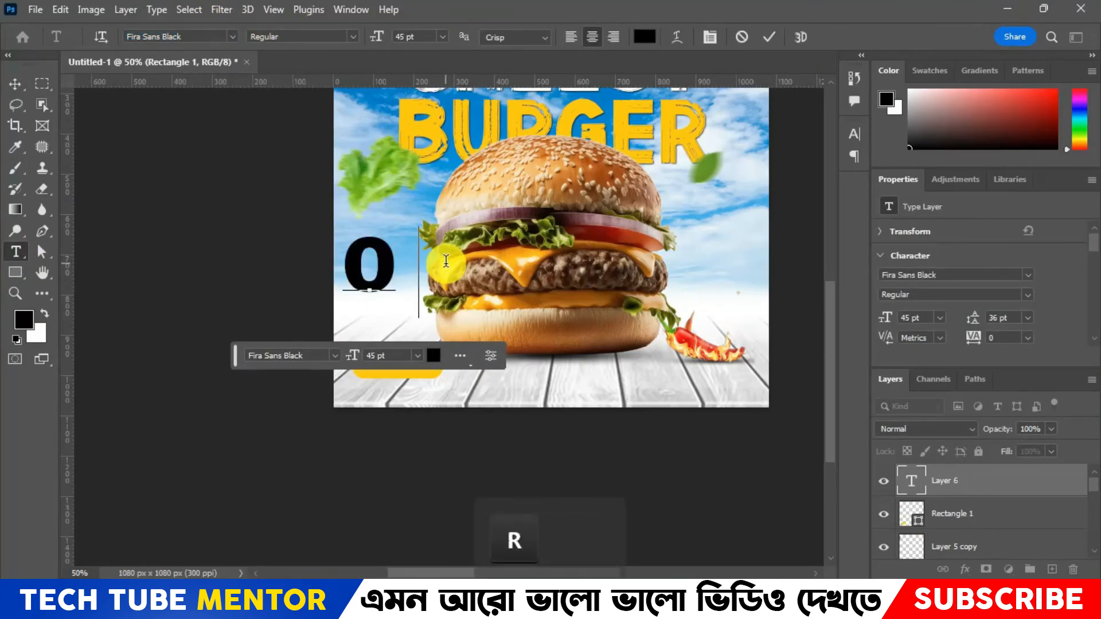
pyautogui.write('RDER NOW')
# Recolour the whole ORDER NOW text white.
pyautogui.hotkey('ctrl', 'a')
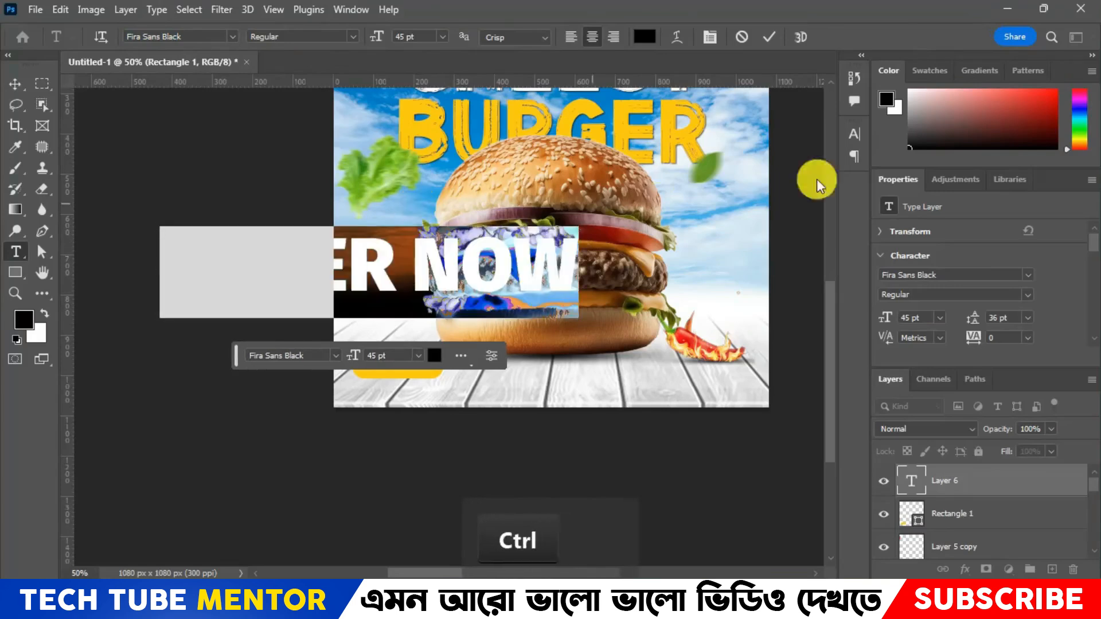
pyautogui.click(644, 36)
pyautogui.moveTo(674, 273); pyautogui.dragTo(568, 184)
pyautogui.click(911, 181)
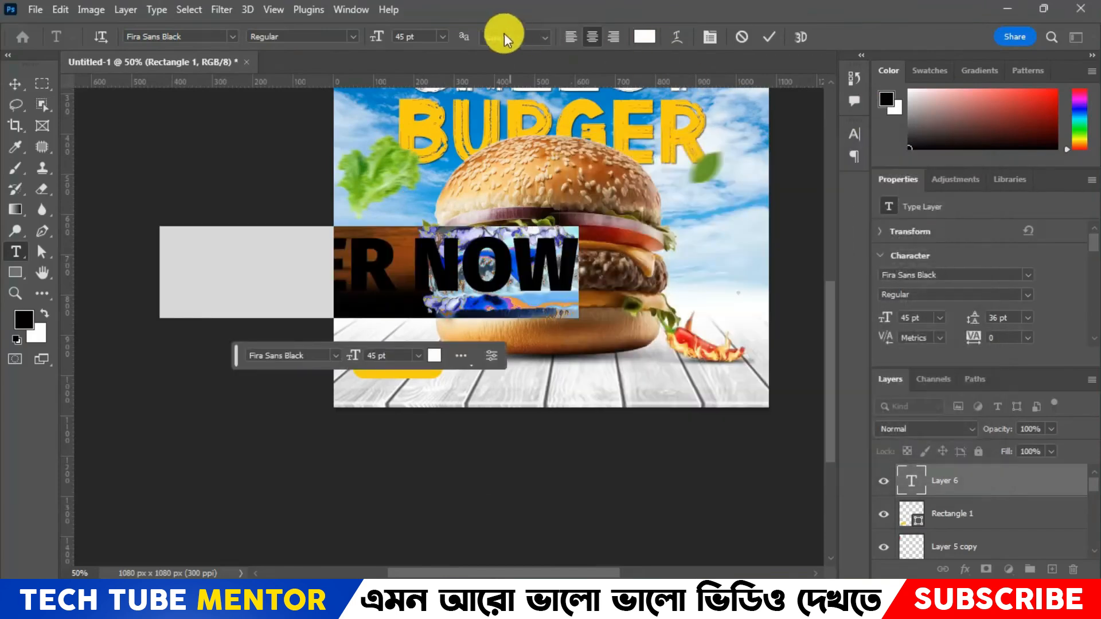
# Set the ORDER NOW text size to 12 pt and commit the text.
pyautogui.write('12')
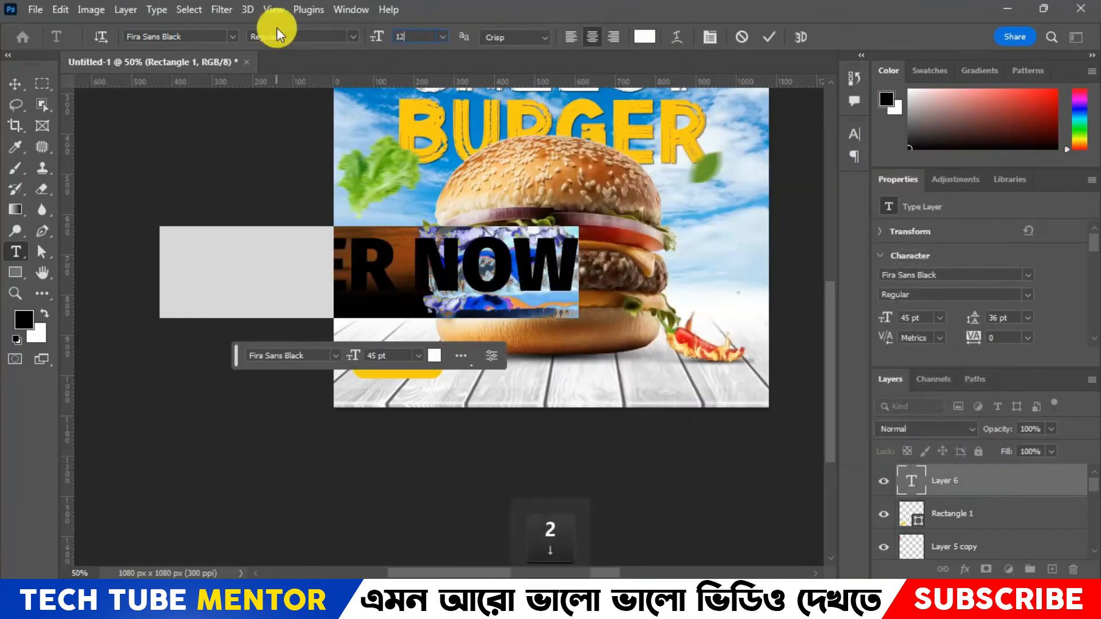
pyautogui.press('Return')
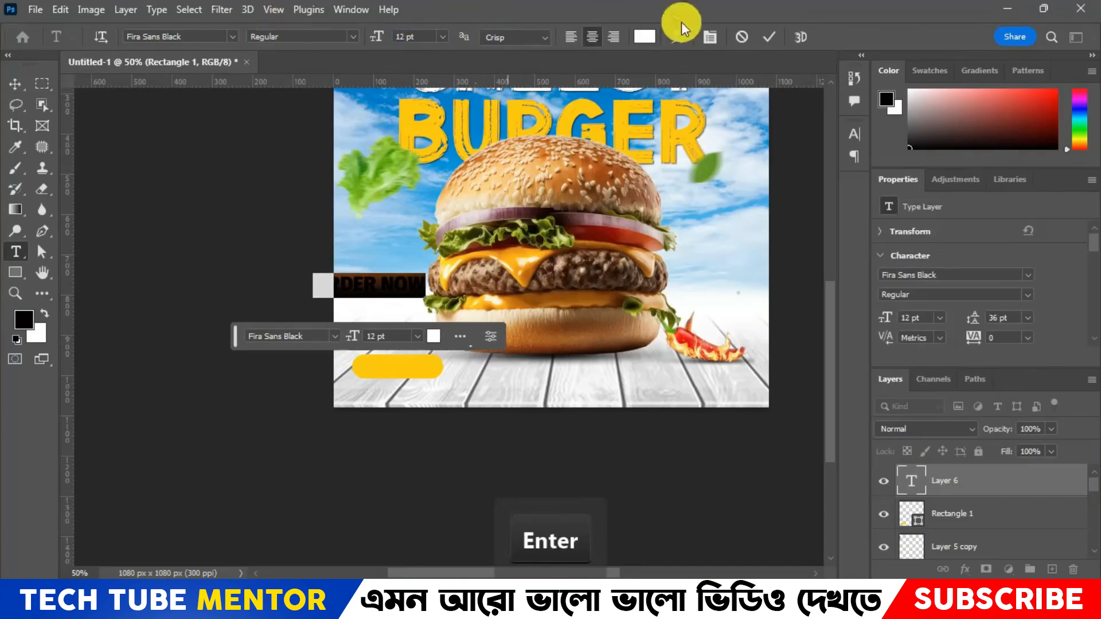
pyautogui.click(769, 37)
# Scale the ORDER NOW text to about 65% inside the yellow pill and centre it horizontally on the pill.
pyautogui.click(15, 83)
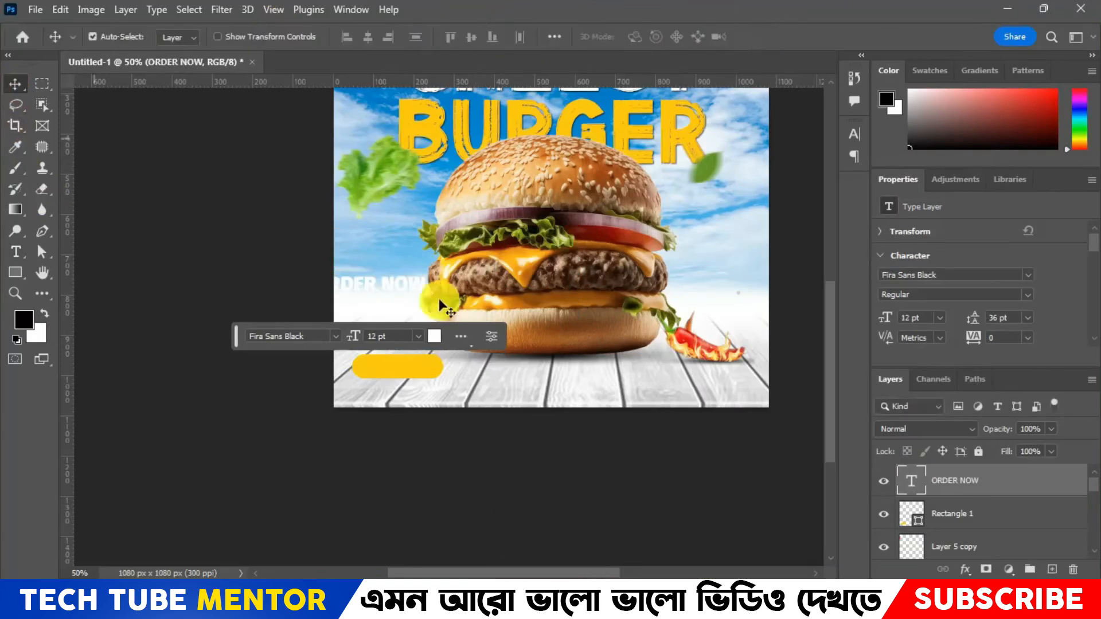
pyautogui.moveTo(401, 286); pyautogui.dragTo(450, 395)
pyautogui.hotkey('ctrl', 't')
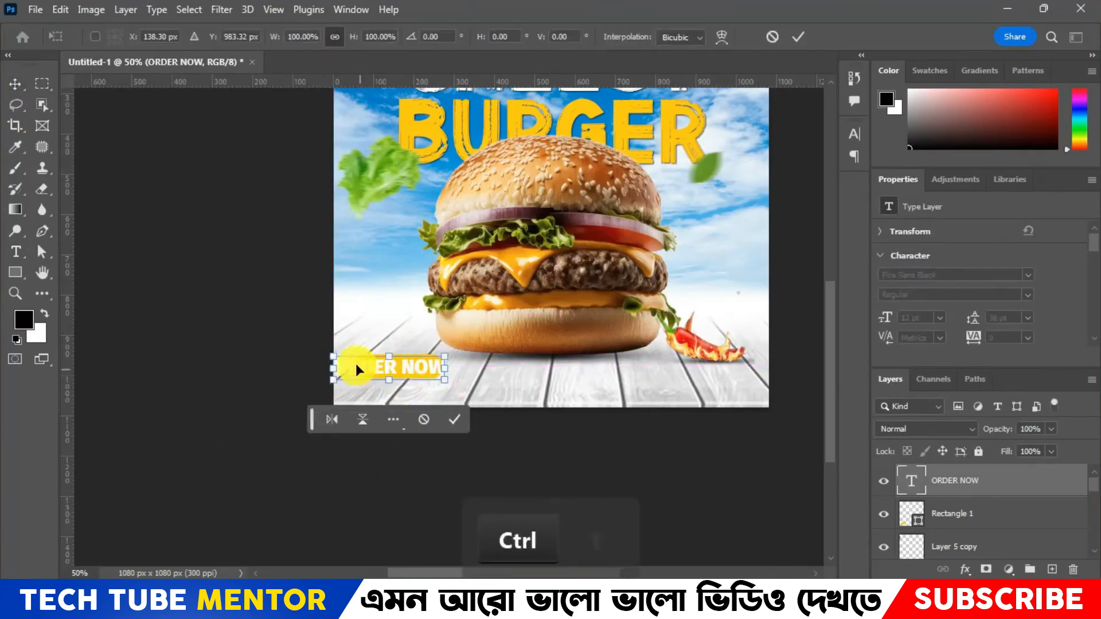
pyautogui.moveTo(342, 359); pyautogui.dragTo(381, 366)
pyautogui.hotkey('ctrl', '+')
pyautogui.hotkey('ctrl', '+')
pyautogui.moveTo(550, 432); pyautogui.dragTo(611, 453)
pyautogui.moveTo(492, 435); pyautogui.dragTo(470, 419)
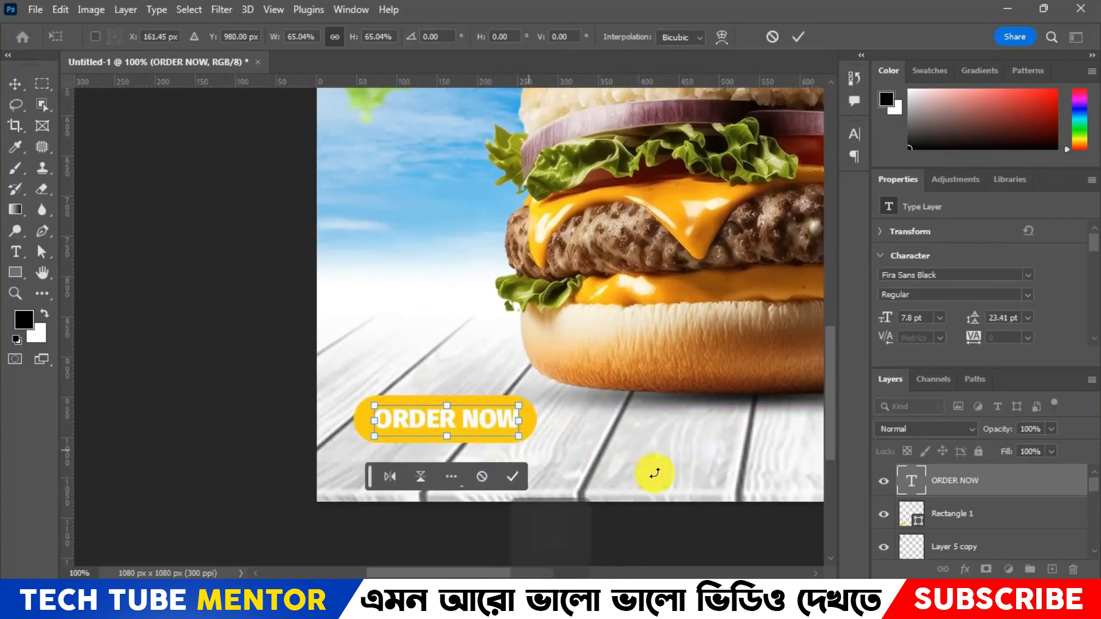
pyautogui.click(800, 38)
pyautogui.keyDown('ctrl'); pyautogui.click(956, 511); pyautogui.keyUp('ctrl')
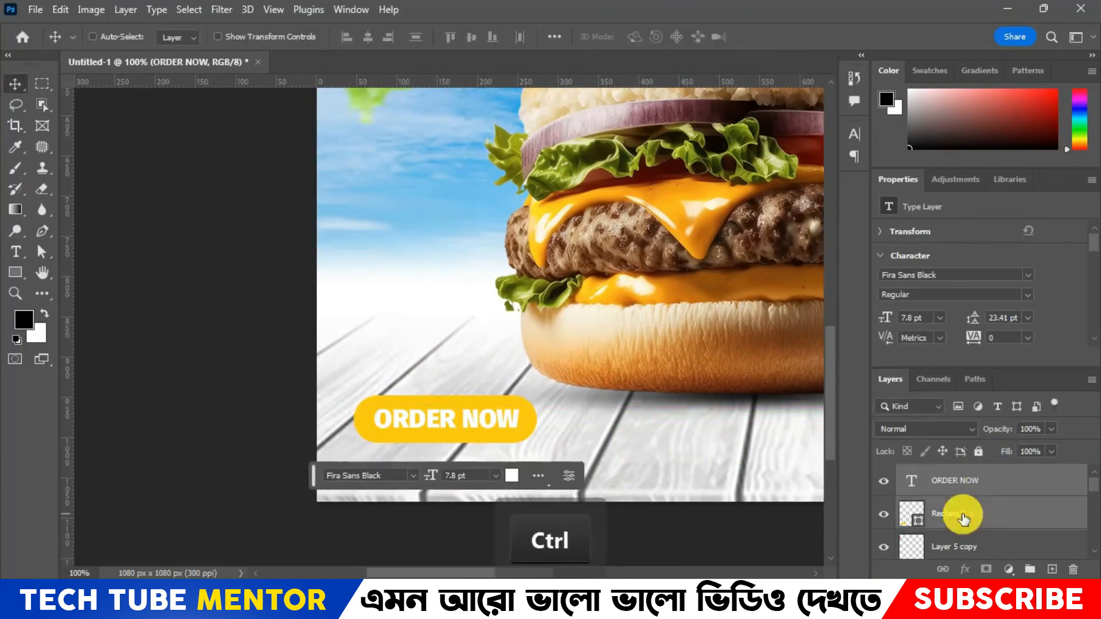
pyautogui.click(364, 38)
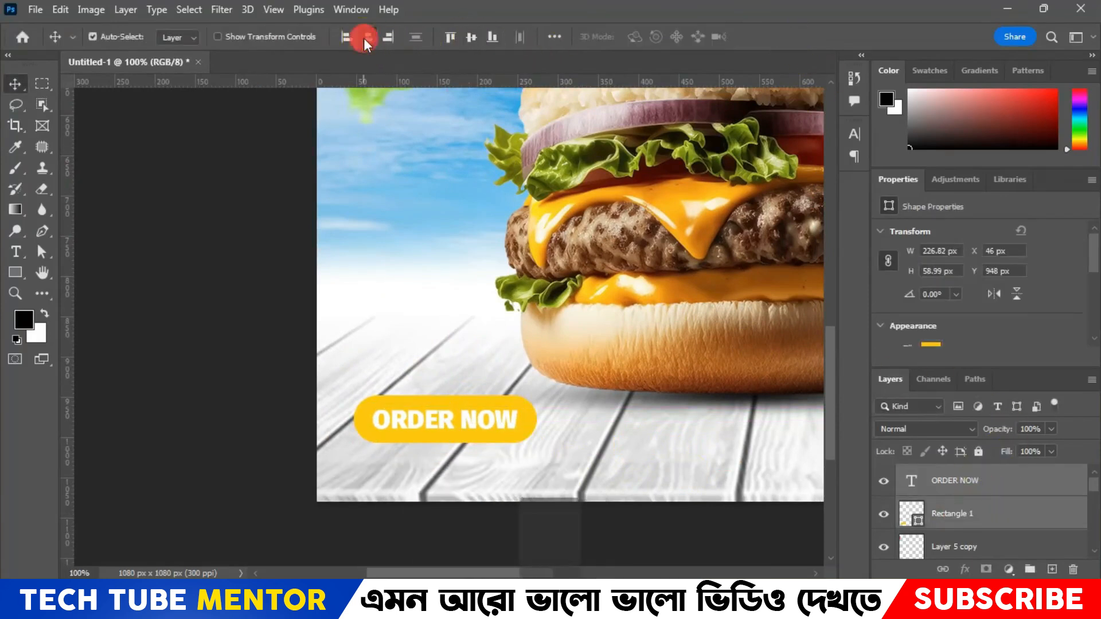
# Recolour the whole ORDER NOW text black (#000000) and commit the edit.
pyautogui.click(987, 480)
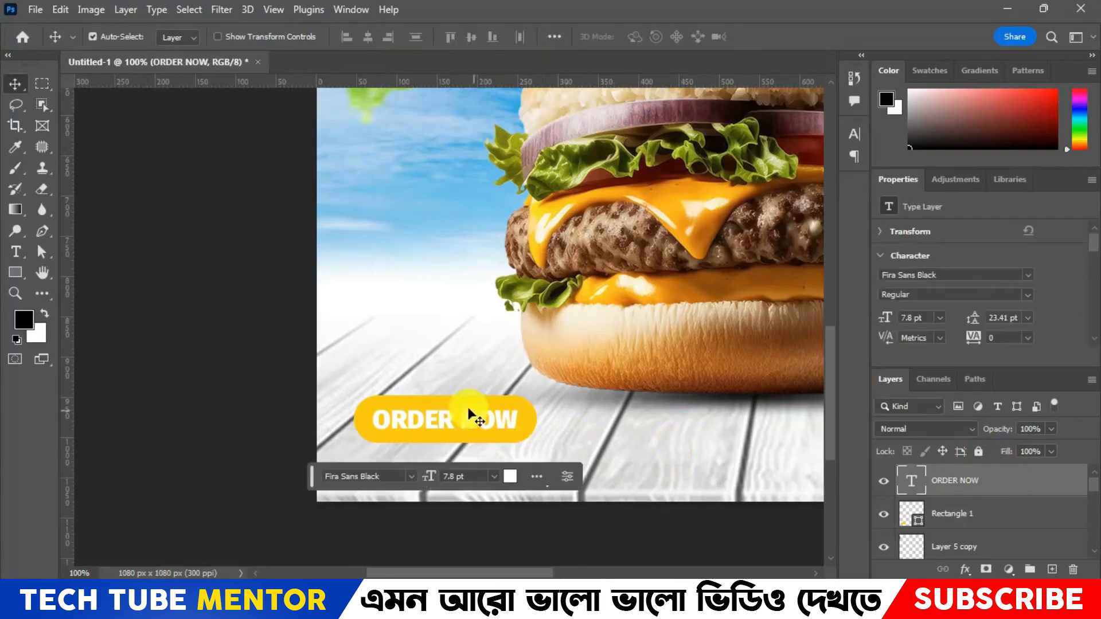
pyautogui.click(16, 251)
pyautogui.click(461, 416)
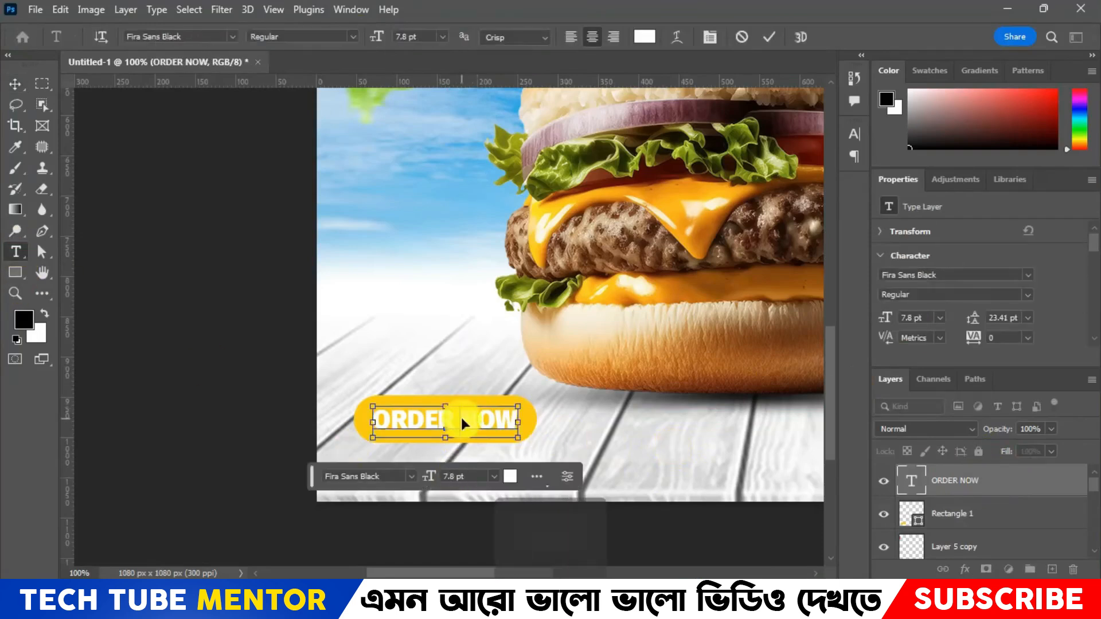
pyautogui.hotkey('ctrl', 'a')
pyautogui.click(643, 37)
pyautogui.click(719, 362)
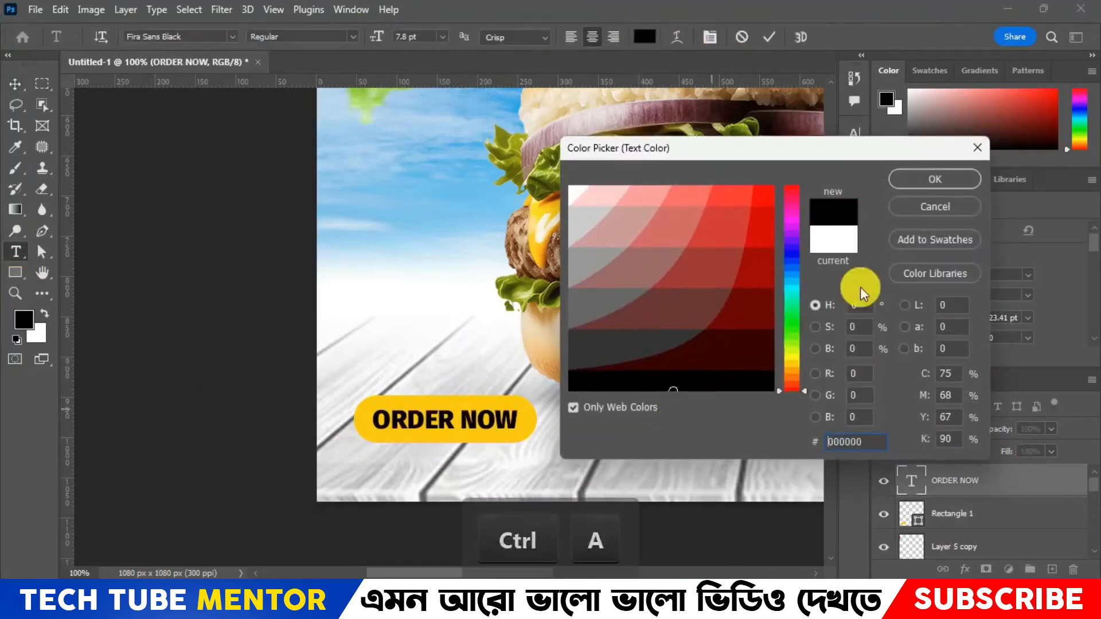
pyautogui.click(896, 183)
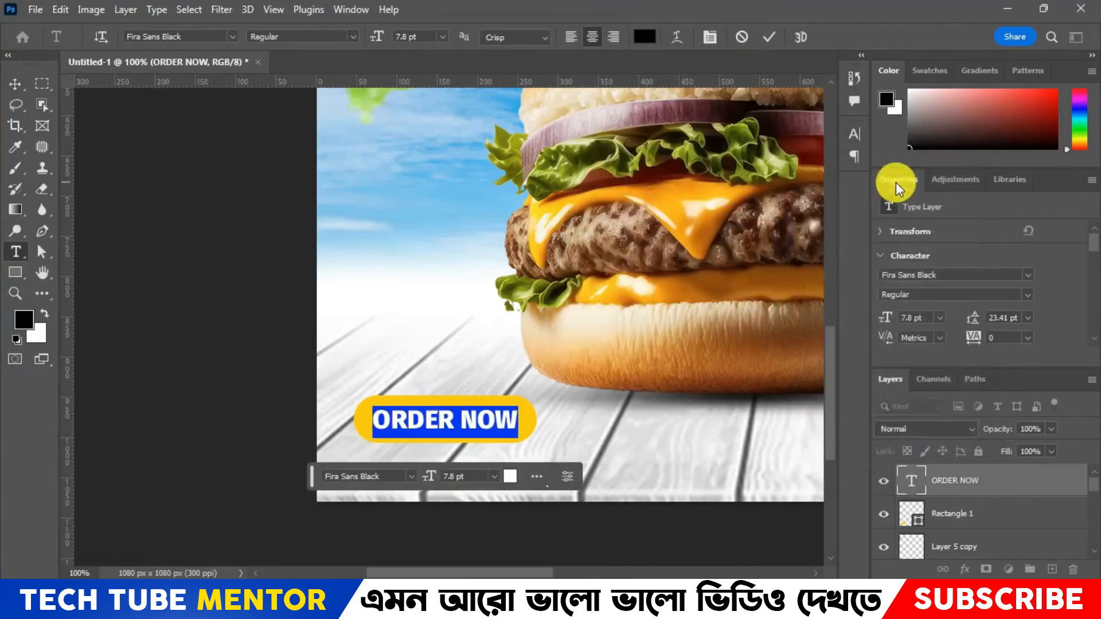
pyautogui.click(773, 35)
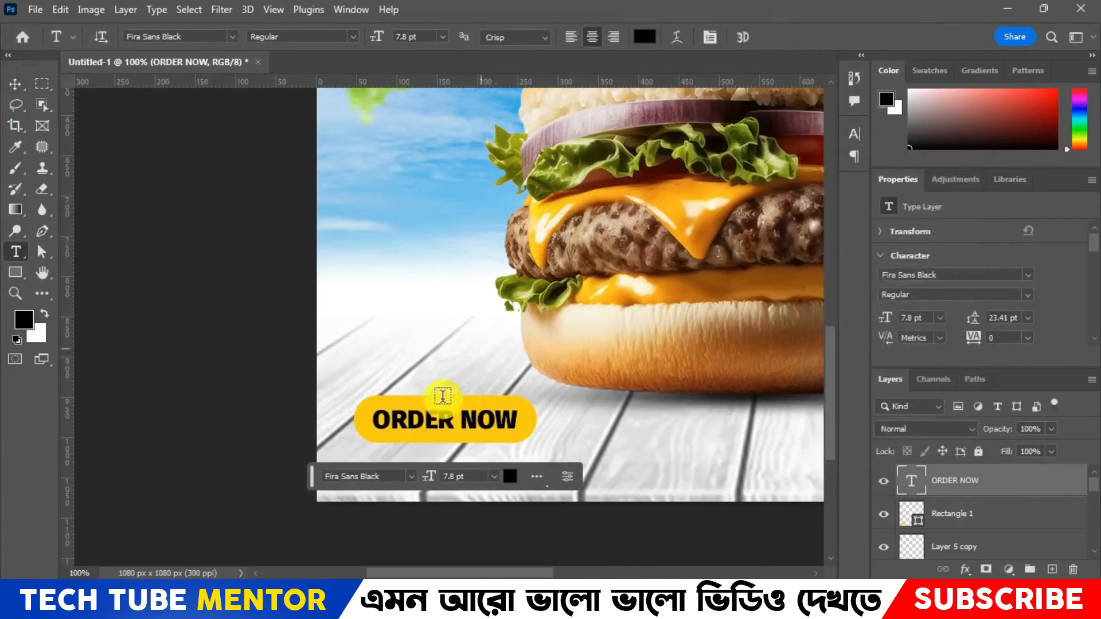
# Scale the black ORDER NOW text down to about 85% and commit the transform.
pyautogui.click(16, 86)
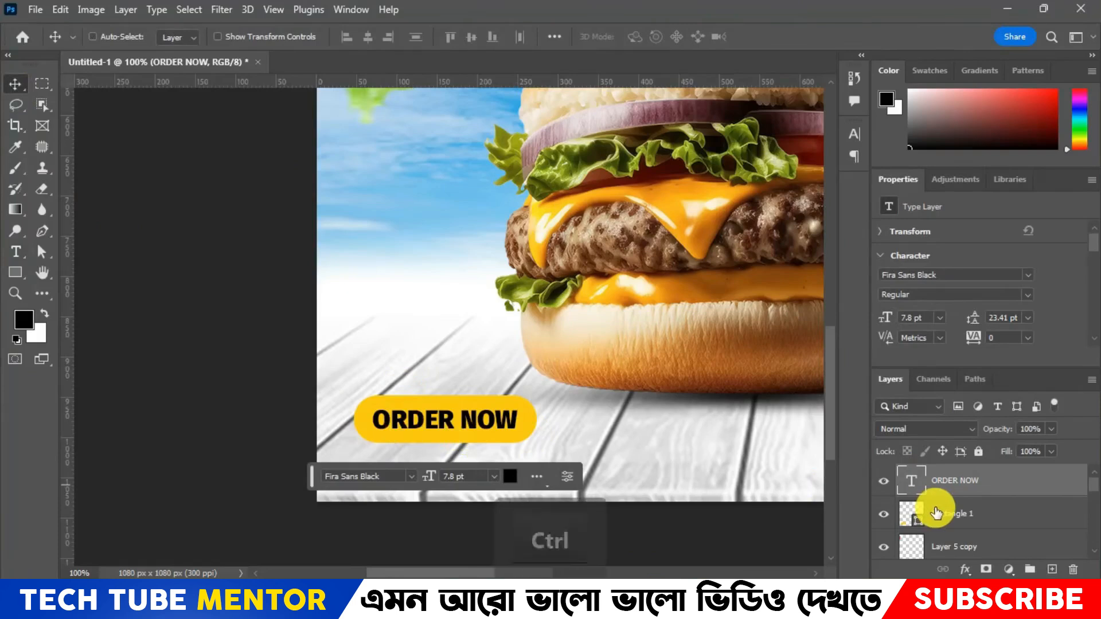
pyautogui.hotkey('ctrl', 't')
pyautogui.moveTo(521, 438); pyautogui.dragTo(500, 433)
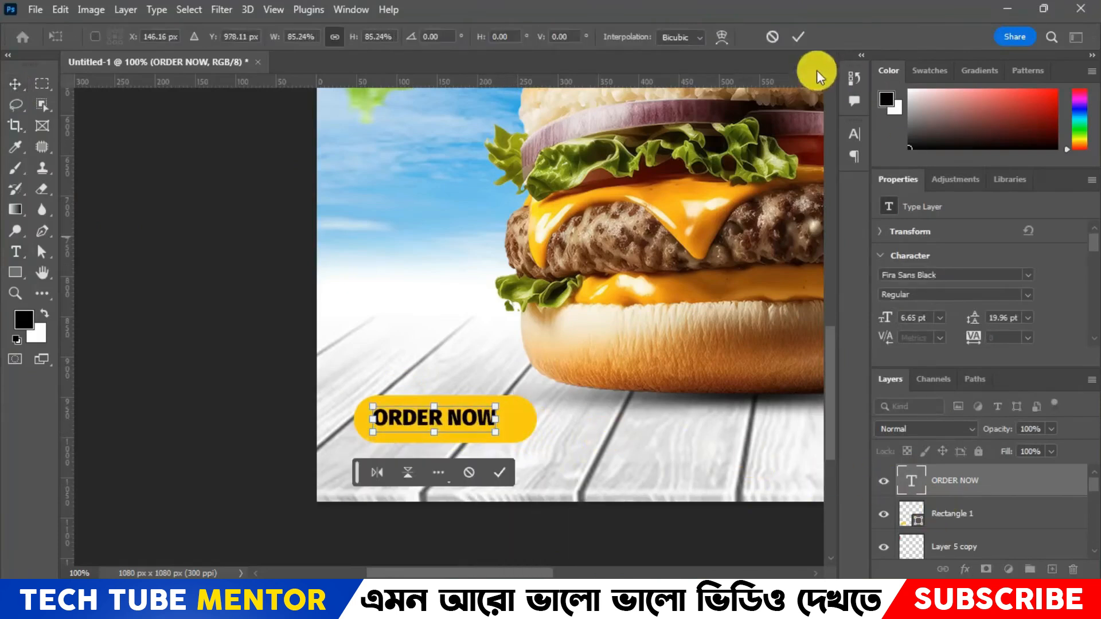
pyautogui.click(800, 39)
# Centre the ORDER NOW text both vertically and horizontally on the yellow pill.
pyautogui.keyDown('ctrl'); pyautogui.click(968, 513); pyautogui.keyUp('ctrl')
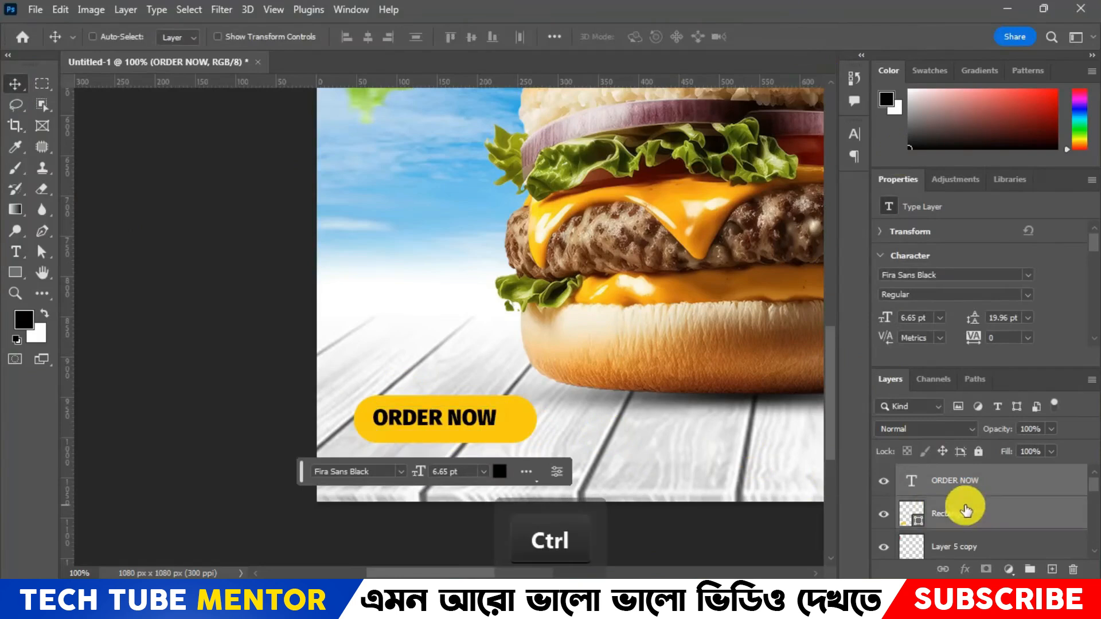
pyautogui.click(464, 37)
pyautogui.click(363, 38)
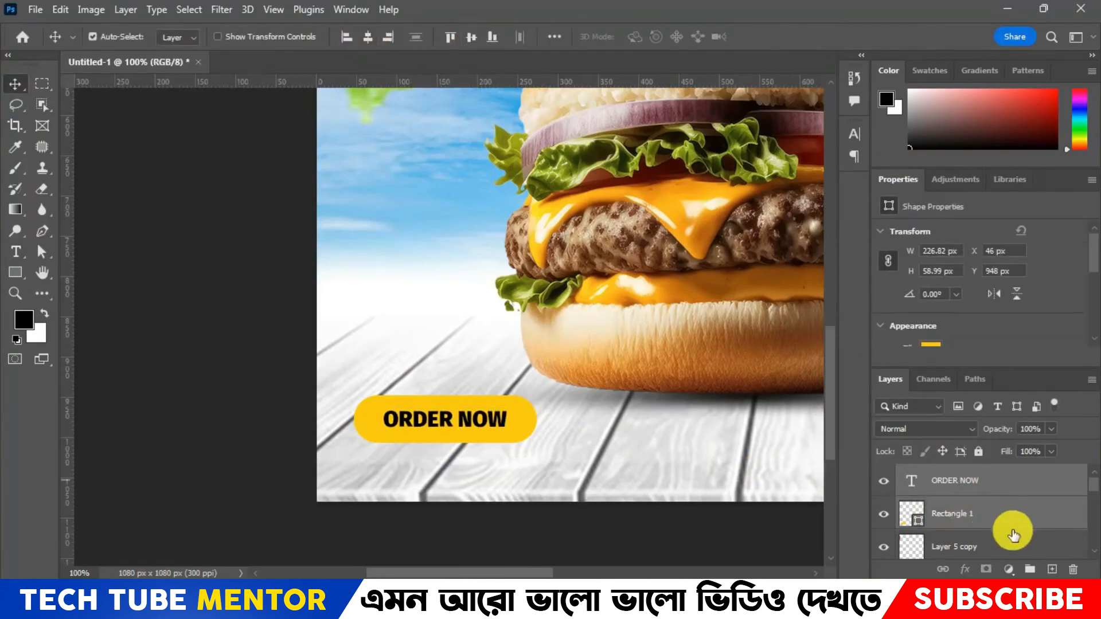
# Nudge the ORDER NOW text and yellow pill together until the pill sits at X 38 px, Y 966 px, and commit.
pyautogui.click(1026, 485)
pyautogui.click(16, 253)
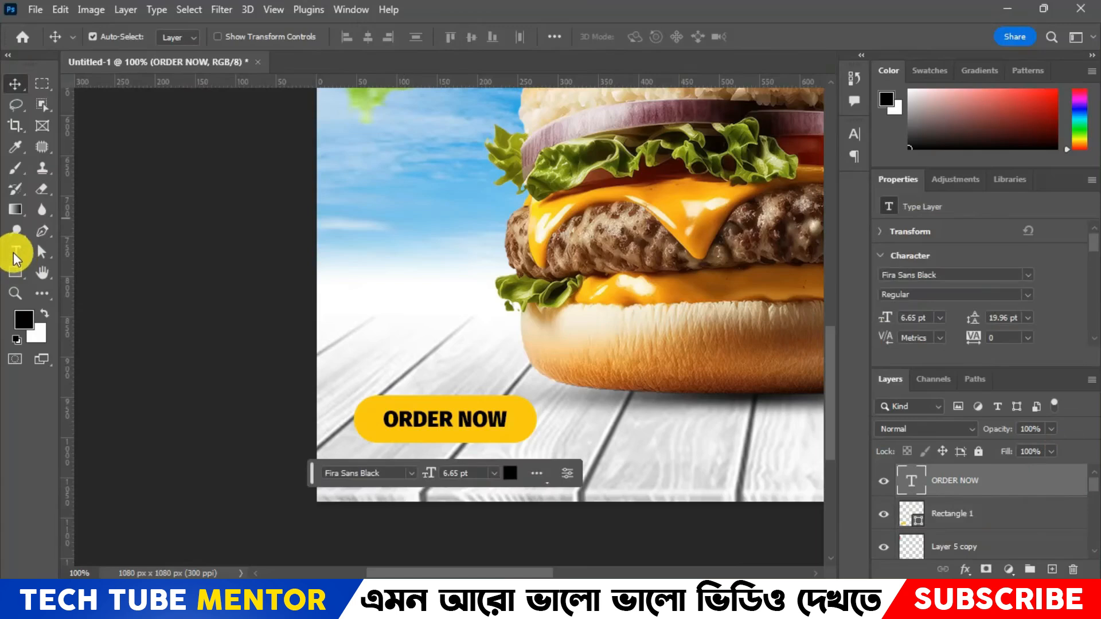
pyautogui.press('space')
pyautogui.moveTo(637, 438); pyautogui.dragTo(454, 422)
pyautogui.moveTo(617, 411); pyautogui.dragTo(711, 385)
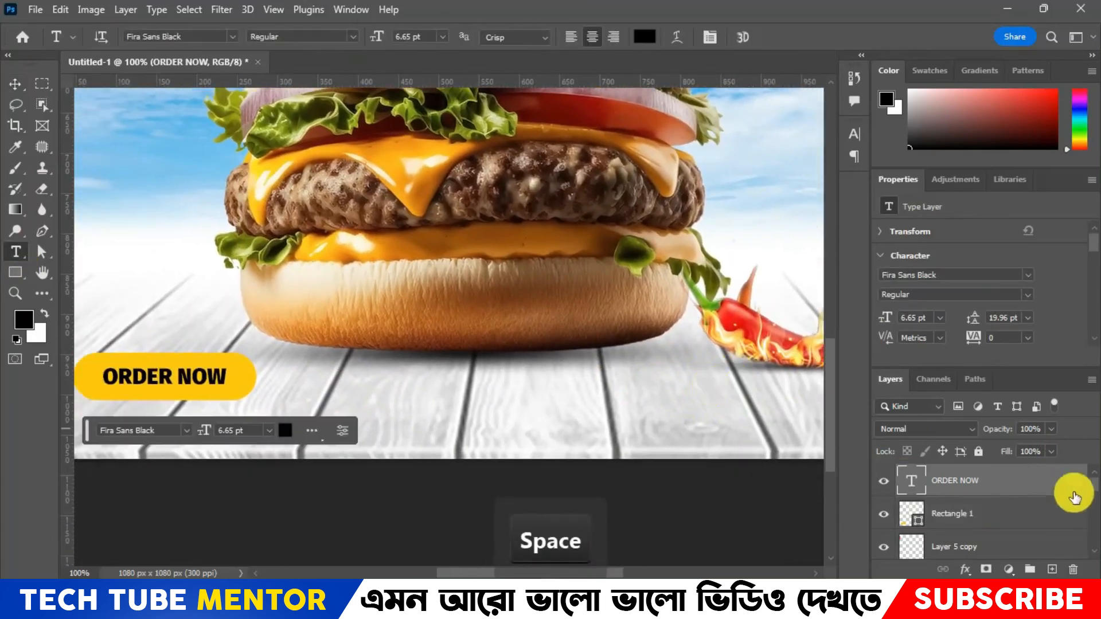
pyautogui.keyDown('ctrl'); pyautogui.click(969, 517); pyautogui.keyUp('ctrl')
pyautogui.hotkey('ctrl', 't')
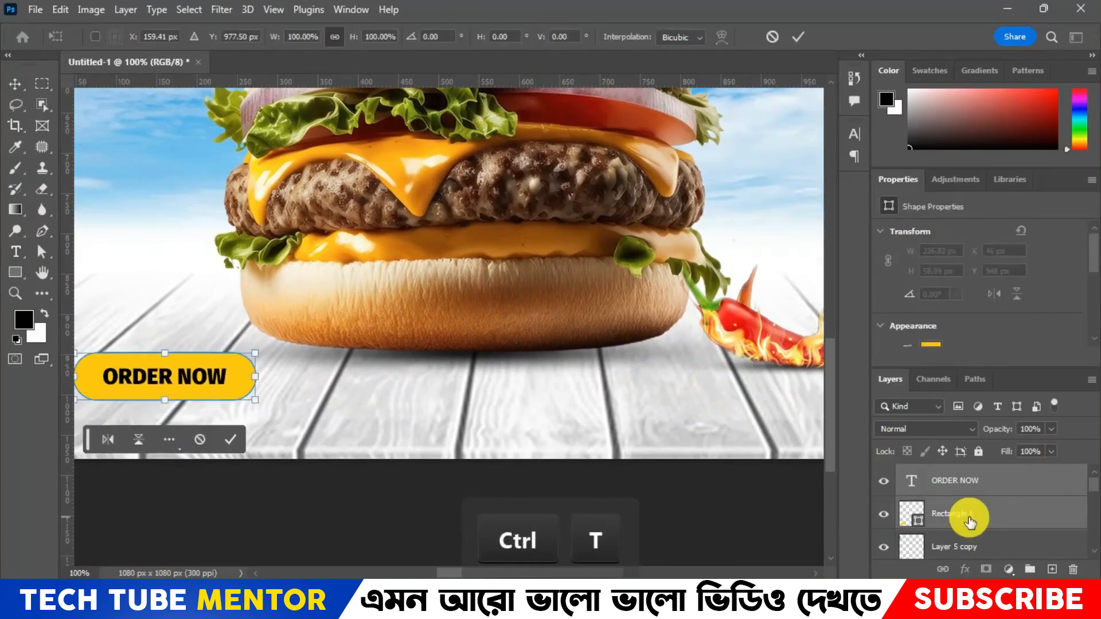
pyautogui.press('Down')
pyautogui.press('Down')
pyautogui.press('Down')
pyautogui.press('Down')
pyautogui.press('Down')
pyautogui.press('Down')
pyautogui.press('Down')
pyautogui.press('Down')
pyautogui.press('Down')
pyautogui.press('Down')
pyautogui.press('Down')
pyautogui.press('Down')
pyautogui.press('Down')
pyautogui.press('Down')
pyautogui.press('Down')
pyautogui.press('Down')
pyautogui.press('Down')
pyautogui.press('Down')
pyautogui.press('Down')
pyautogui.press('Down')
pyautogui.press('Down')
pyautogui.press('Down')
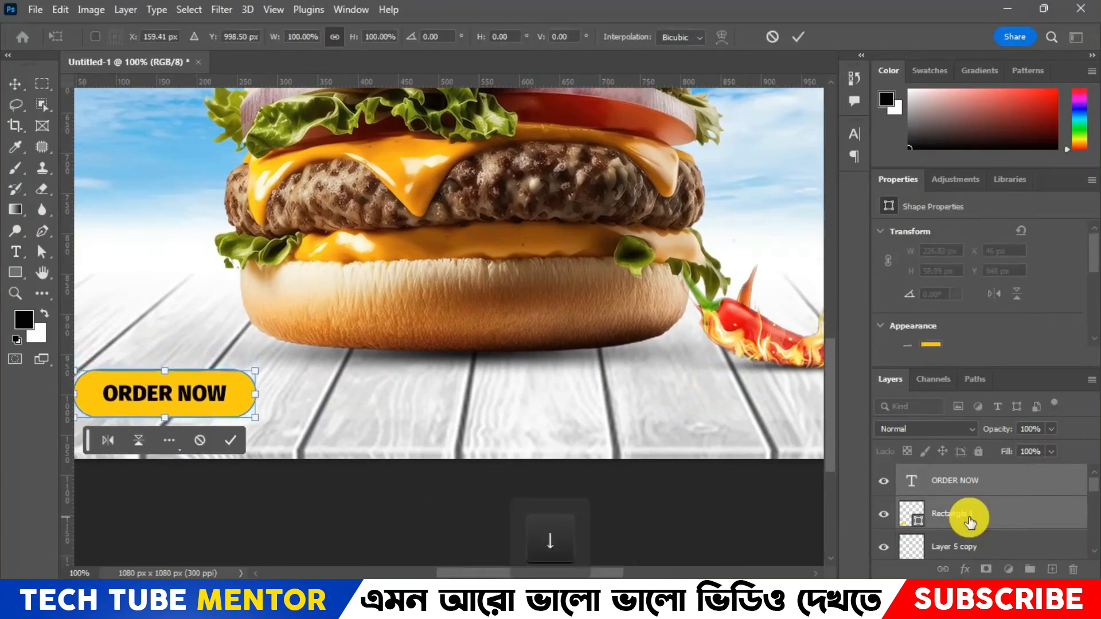
pyautogui.press('Left')
pyautogui.press('space')
pyautogui.moveTo(391, 418); pyautogui.dragTo(548, 395)
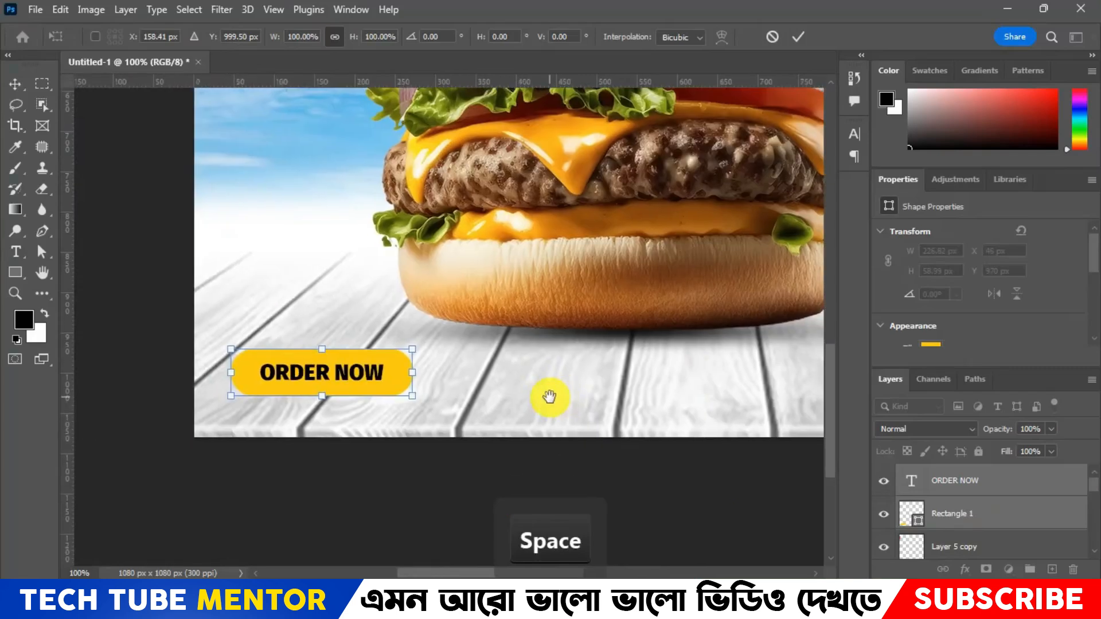
pyautogui.press('Left')
pyautogui.press('Left')
pyautogui.press('Left')
pyautogui.press('Left')
pyautogui.press('Left')
pyautogui.press('Left')
pyautogui.press('Left')
pyautogui.press('Up')
pyautogui.press('Up')
pyautogui.press('Up')
pyautogui.press('Up')
pyautogui.press('Up')
pyautogui.press('Up')
pyautogui.press('Up')
pyautogui.press('Up')
pyautogui.press('Up')
pyautogui.press('Up')
pyautogui.press('Up')
pyautogui.press('Up')
pyautogui.press('Up')
pyautogui.press('Up')
pyautogui.press('Up')
pyautogui.press('Up')
pyautogui.press('Up')
pyautogui.press('Up')
pyautogui.press('Up')
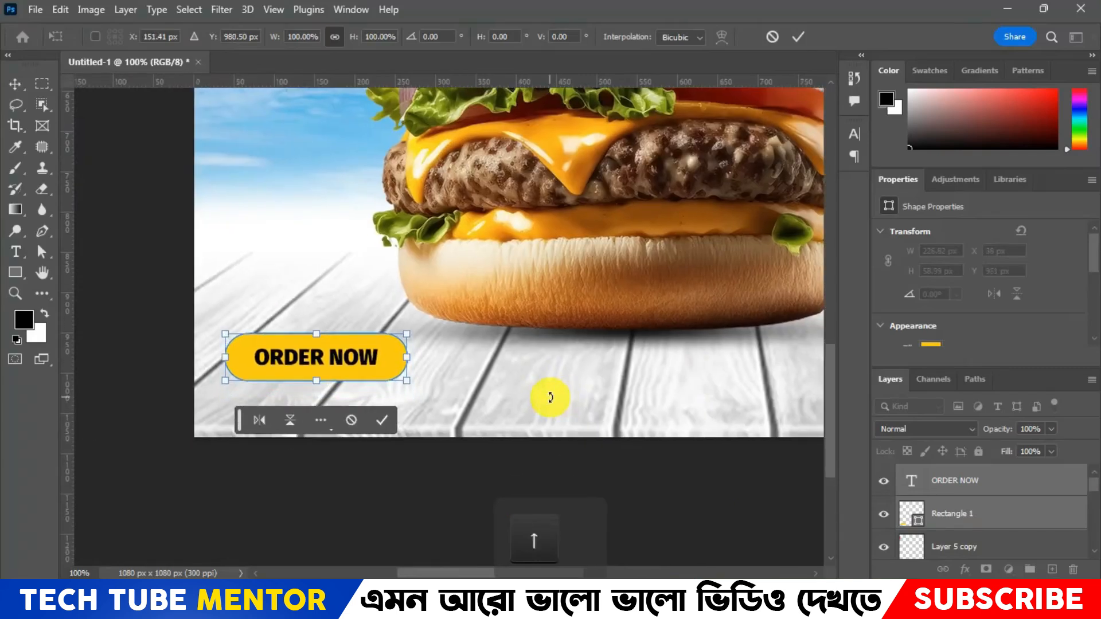
pyautogui.press('Down')
pyautogui.press('Down')
pyautogui.press('Down')
pyautogui.press('Down')
pyautogui.press('Down')
pyautogui.press('Down')
pyautogui.press('Down')
pyautogui.press('Down')
pyautogui.press('Down')
pyautogui.press('Down')
pyautogui.press('Down')
pyautogui.press('Down')
pyautogui.press('Down')
pyautogui.press('Down')
pyautogui.press('Down')
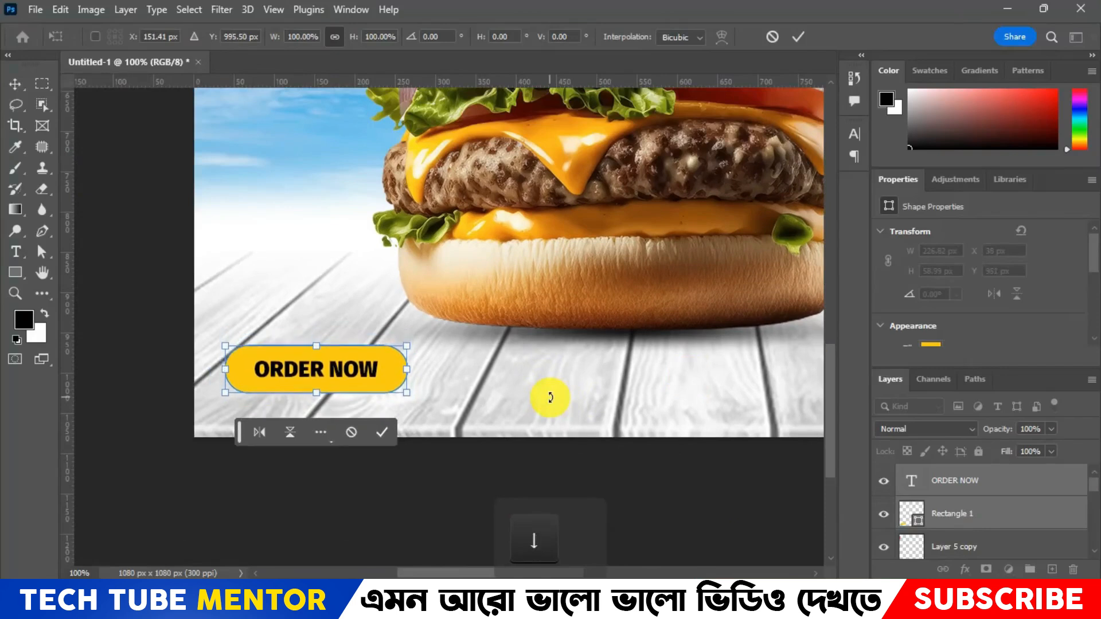
pyautogui.click(798, 38)
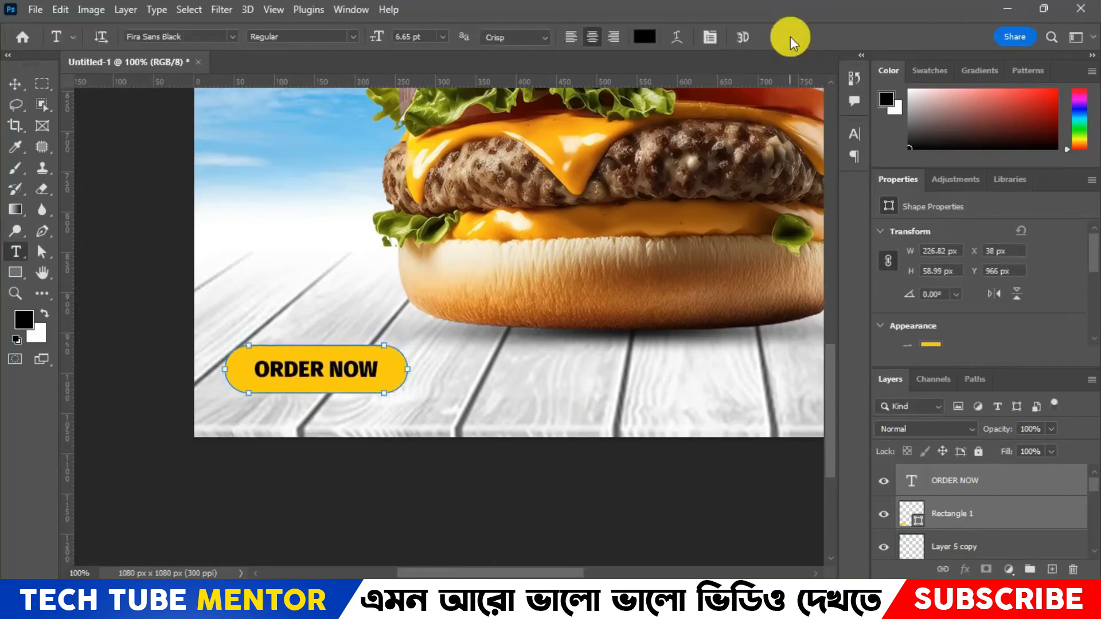
# Examine the whole poster composition and its lower area with the ORDER NOW button.
pyautogui.hotkey('ctrl', '0')
pyautogui.hotkey('ctrl', '0')
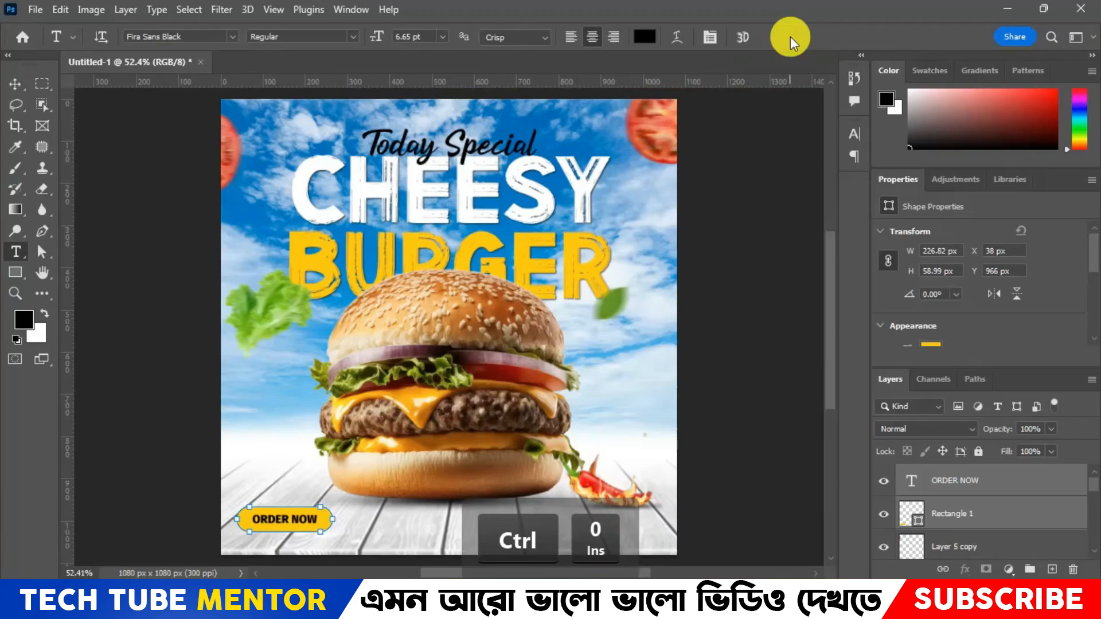
pyautogui.doubleClick(782, 14)
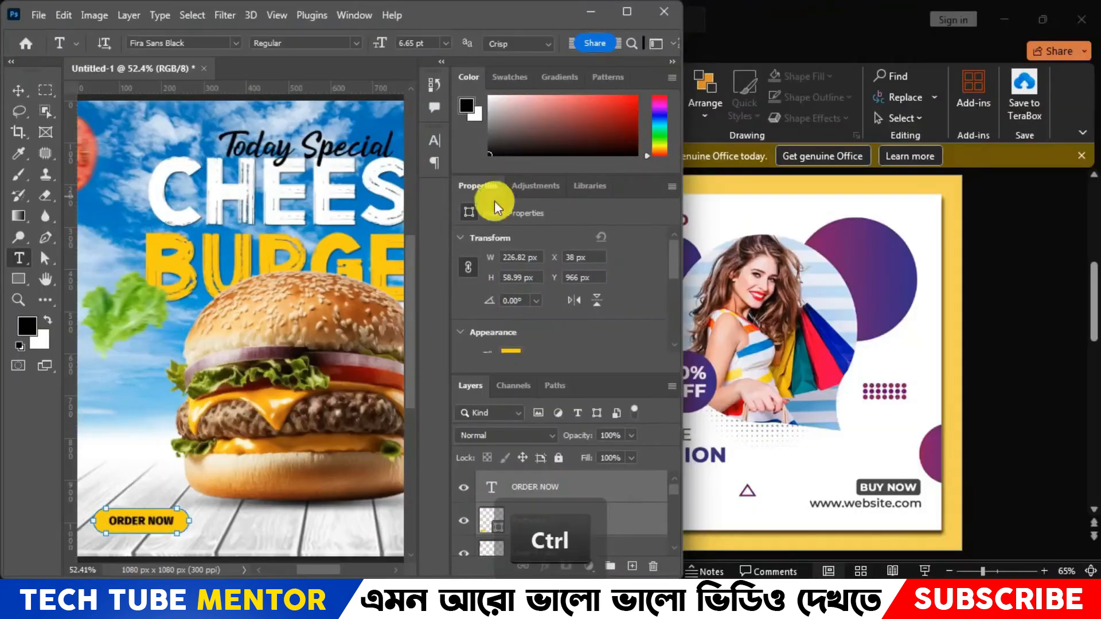
pyautogui.click(629, 16)
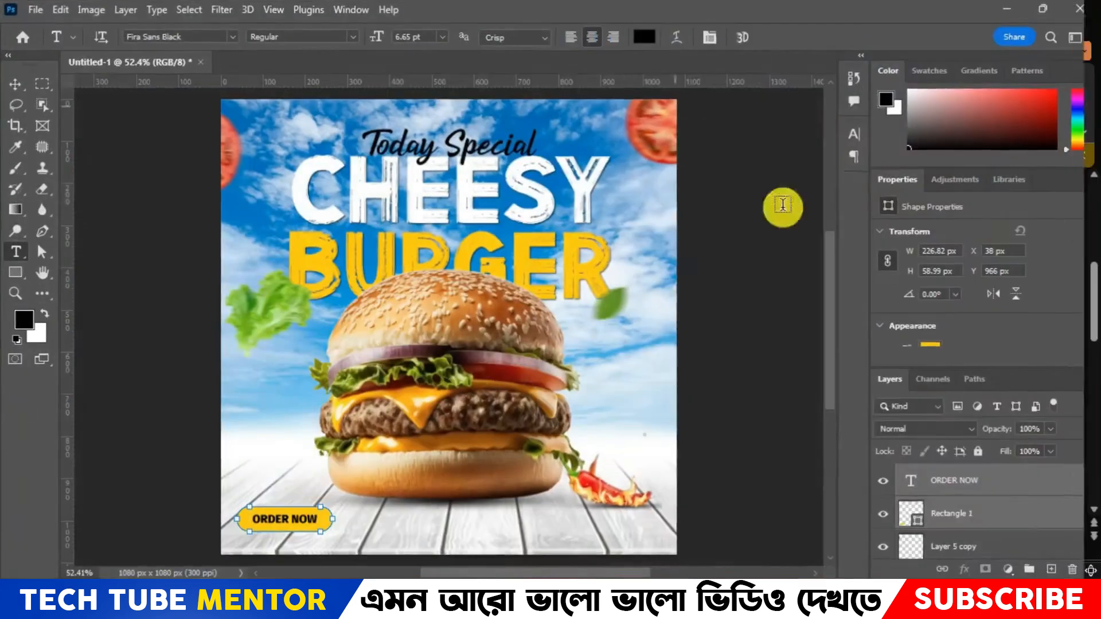
pyautogui.click(15, 84)
pyautogui.click(483, 514)
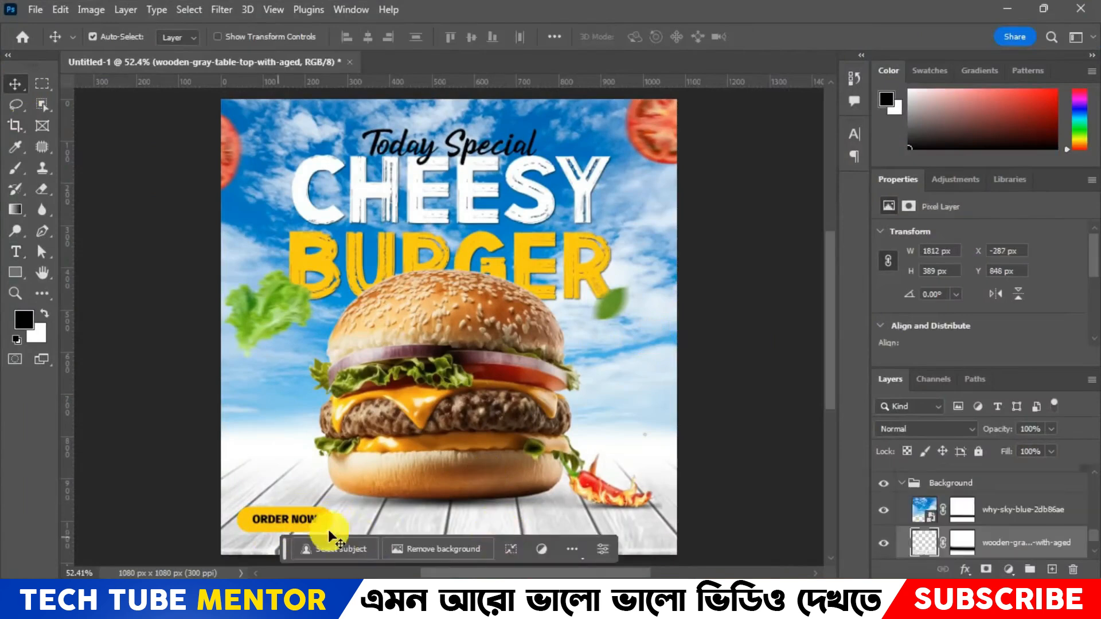
pyautogui.press('space')
pyautogui.moveTo(494, 469); pyautogui.dragTo(502, 363)
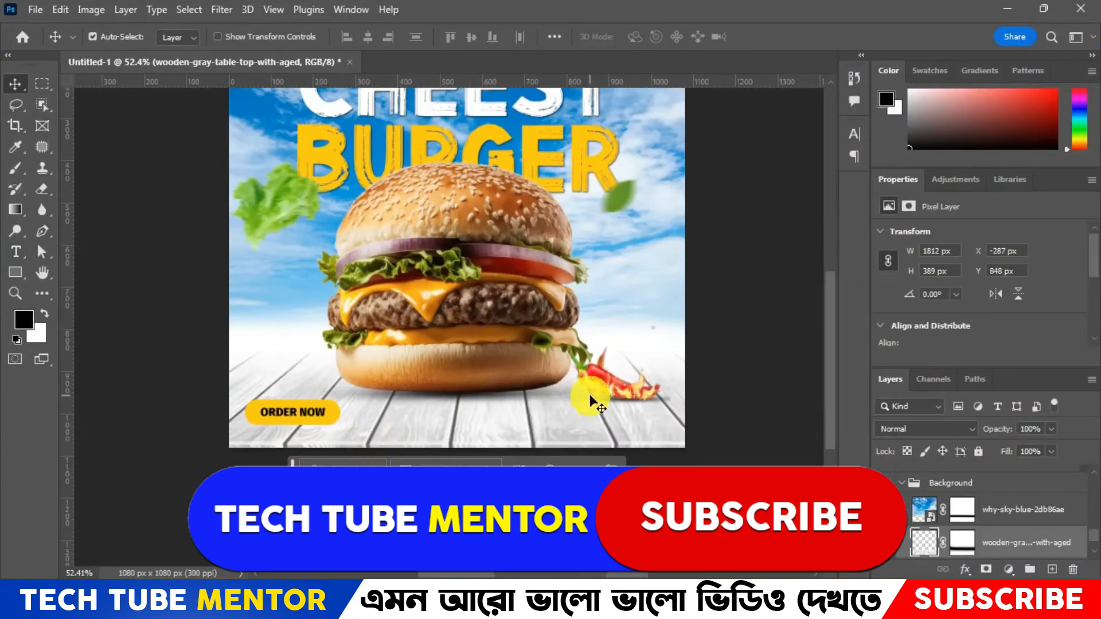
# Open the burger layer in the Camera Raw Filter and set Temperature to +8 and Tint to +24.
pyautogui.click(502, 221)
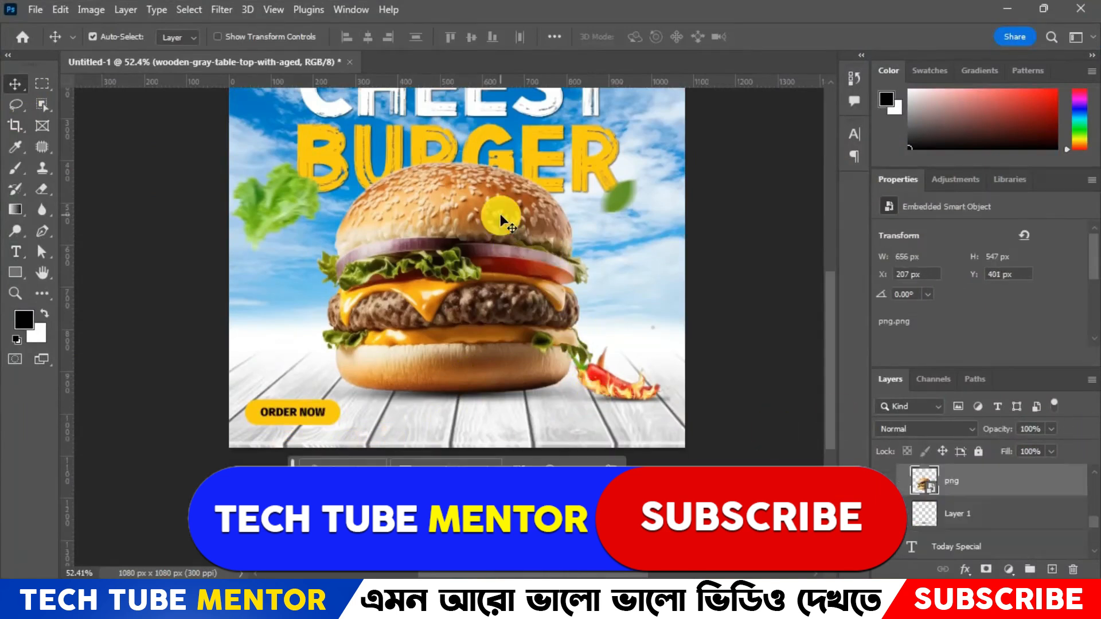
pyautogui.click(215, 11)
pyautogui.moveTo(275, 223)
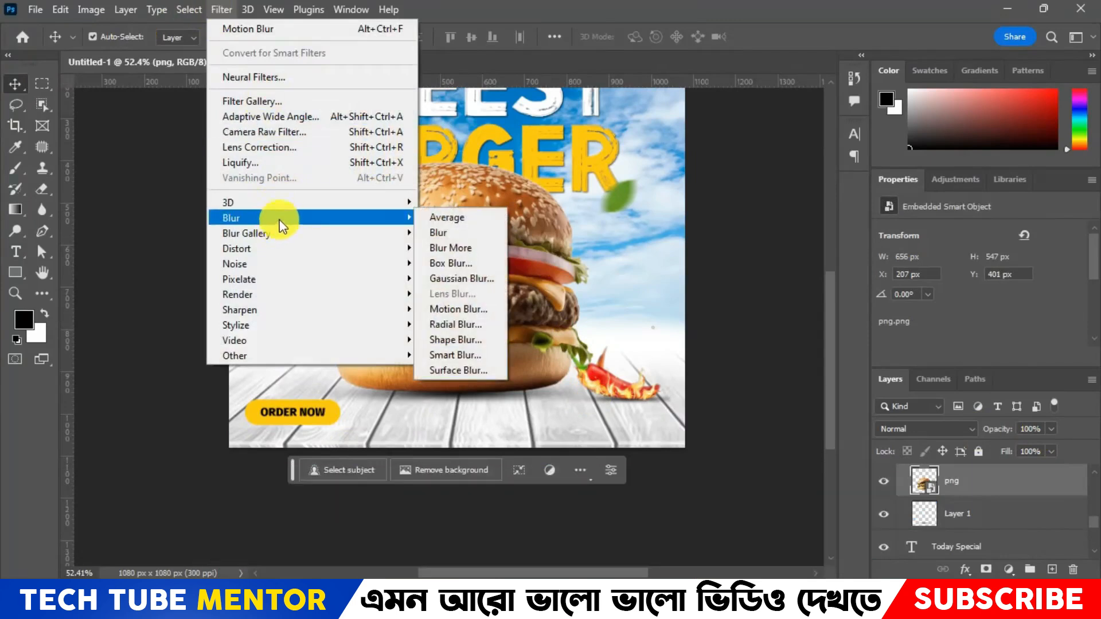
pyautogui.click(264, 132)
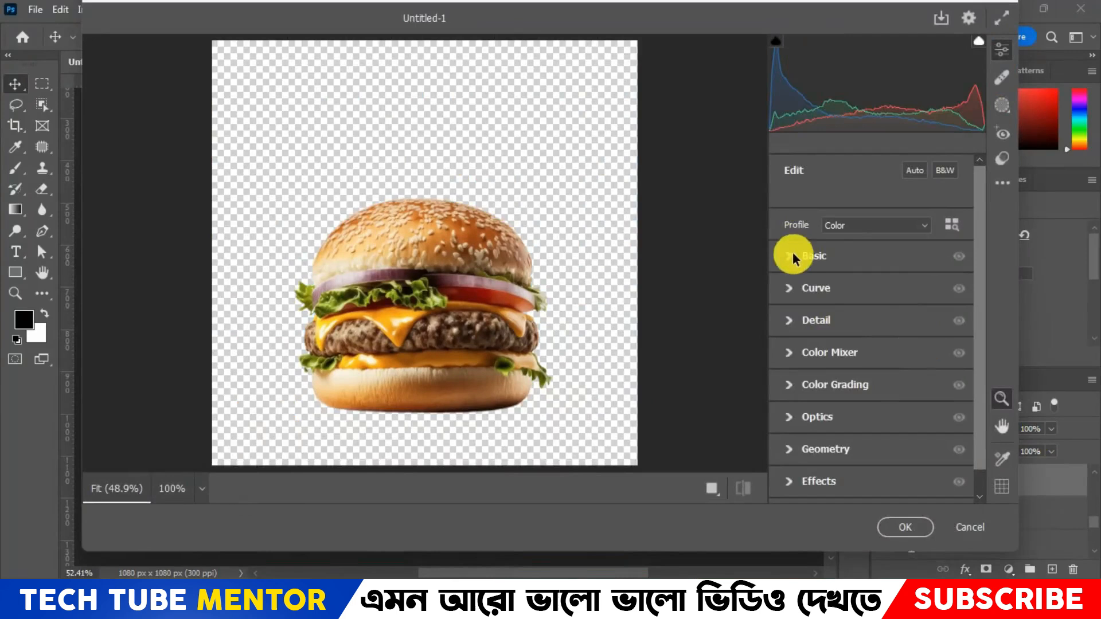
pyautogui.click(792, 255)
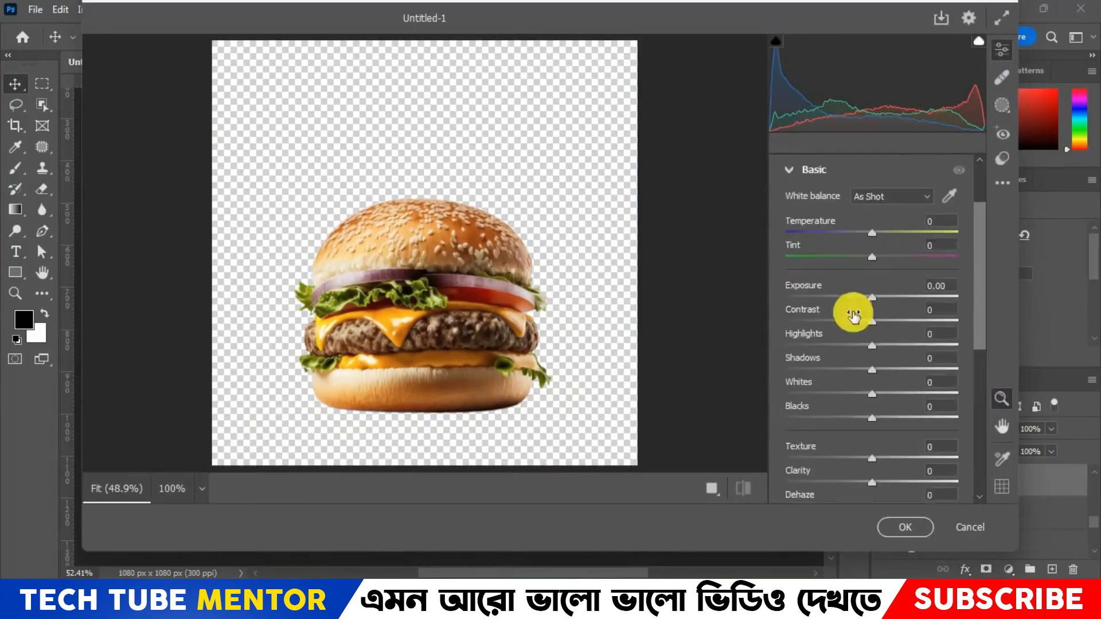
pyautogui.moveTo(875, 233); pyautogui.dragTo(892, 261)
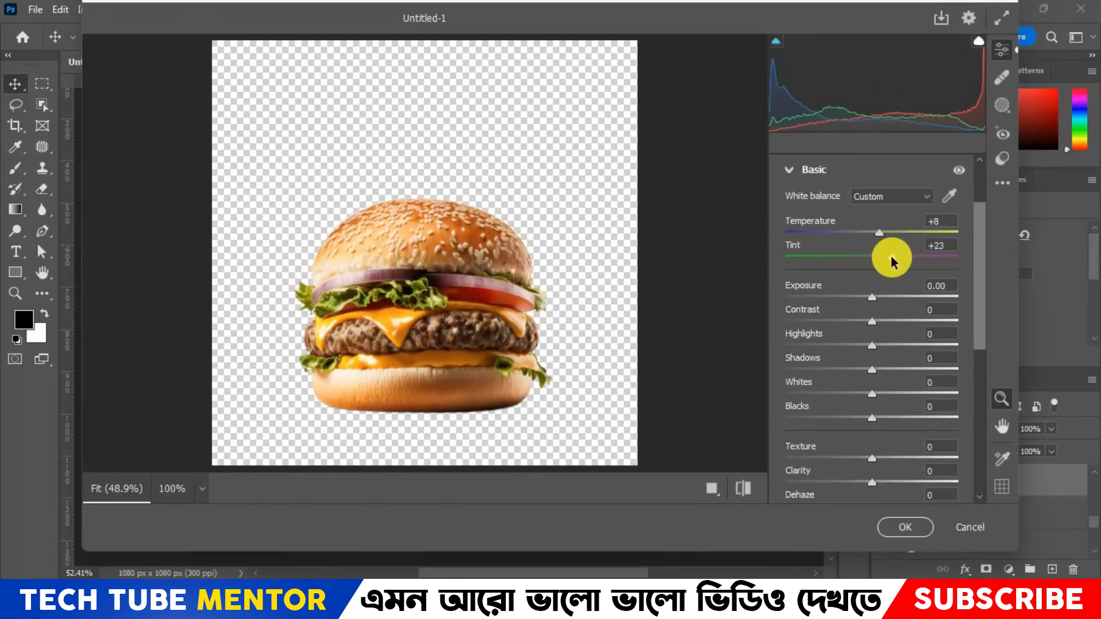
# Set the burger's Exposure to -0.25, Contrast to +9, Highlights to +10, Vibrance to +25, Saturation to +7, Whites to +21 and Blacks to +13.
pyautogui.moveTo(875, 298); pyautogui.dragTo(879, 347)
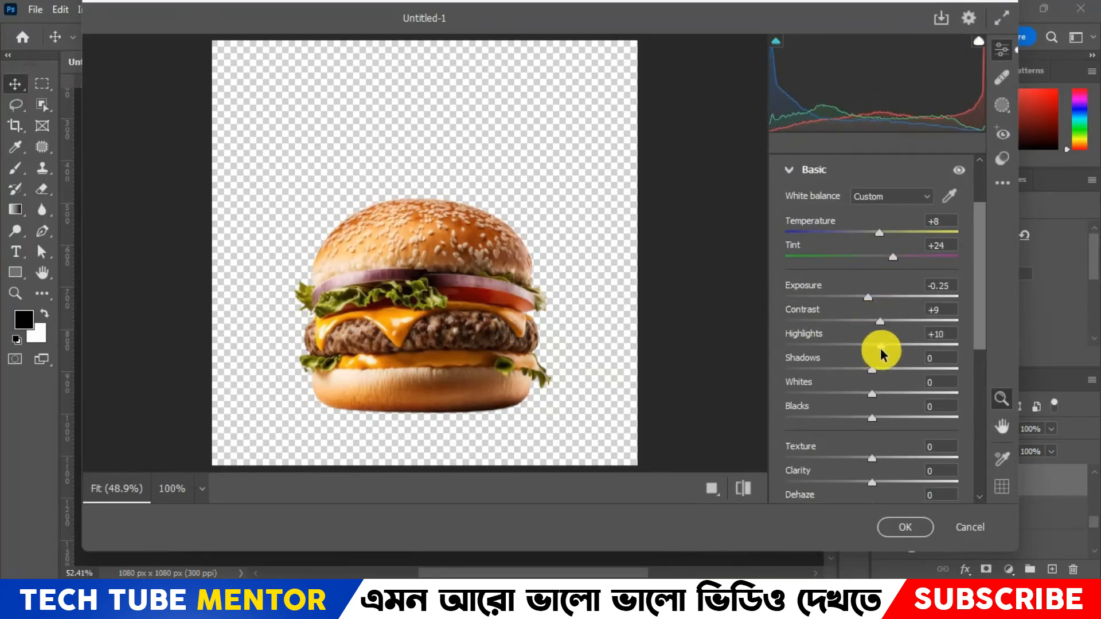
pyautogui.scroll(-3, 892, 380)
pyautogui.moveTo(873, 451); pyautogui.dragTo(877, 473)
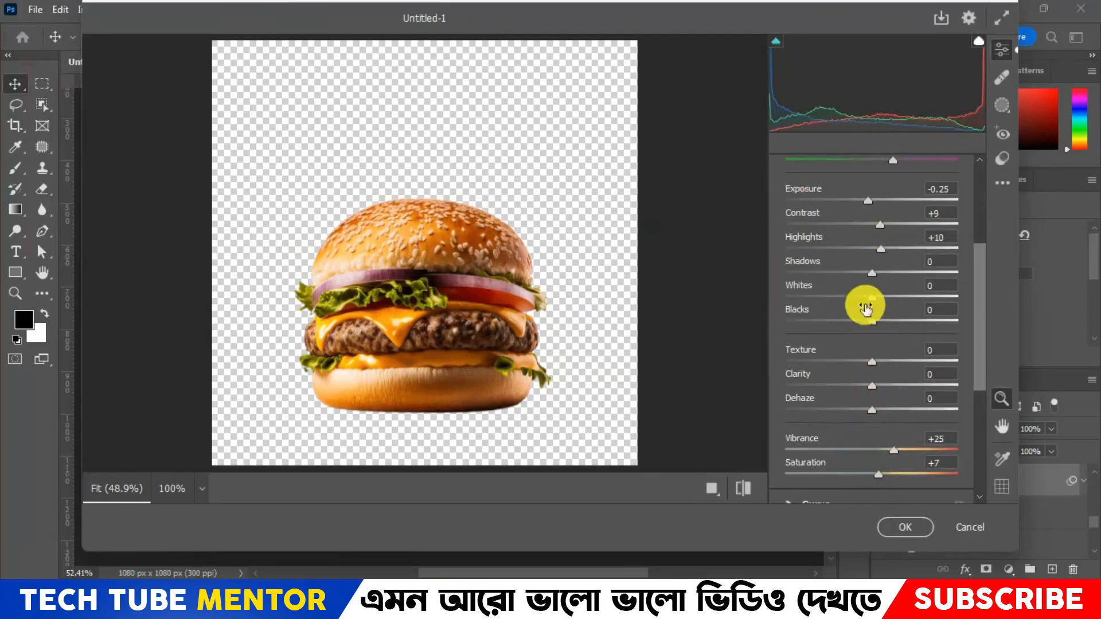
pyautogui.moveTo(870, 304)
pyautogui.mouseDown()
pyautogui.moveTo(877, 294)
pyautogui.moveTo(861, 296)
pyautogui.moveTo(890, 301)
pyautogui.moveTo(868, 319)
pyautogui.mouseUp()
# Compare the burger before and after the adjustments, and set its Contrast to +5.
pyautogui.click(743, 488)
pyautogui.click(744, 488)
pyautogui.click(743, 488)
pyautogui.click(743, 488)
pyautogui.scroll(4, 876, 336)
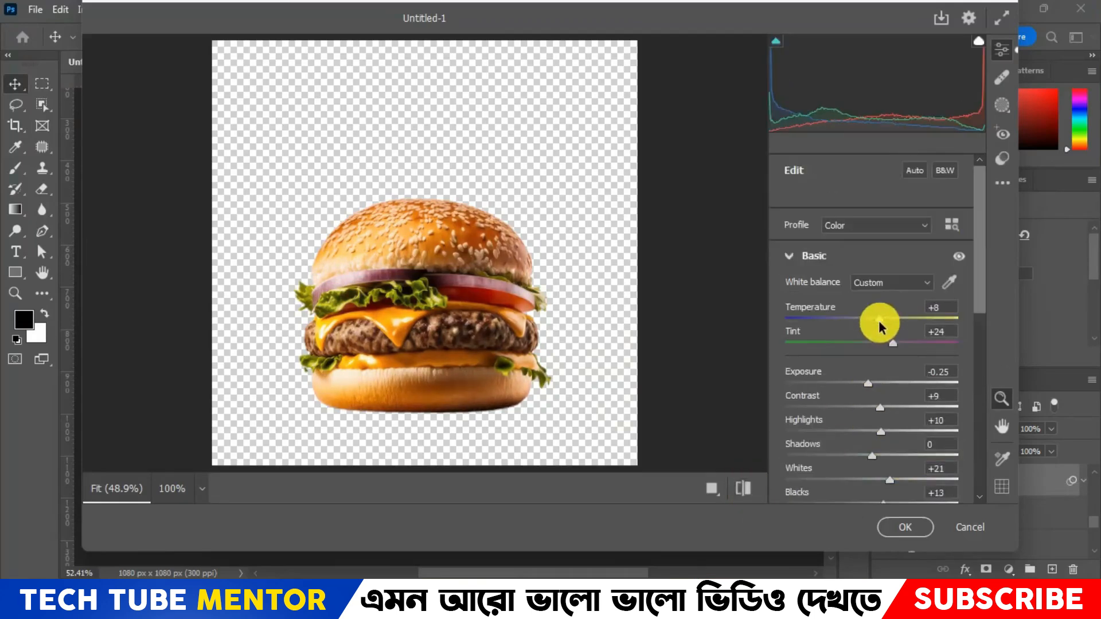
pyautogui.click(943, 396)
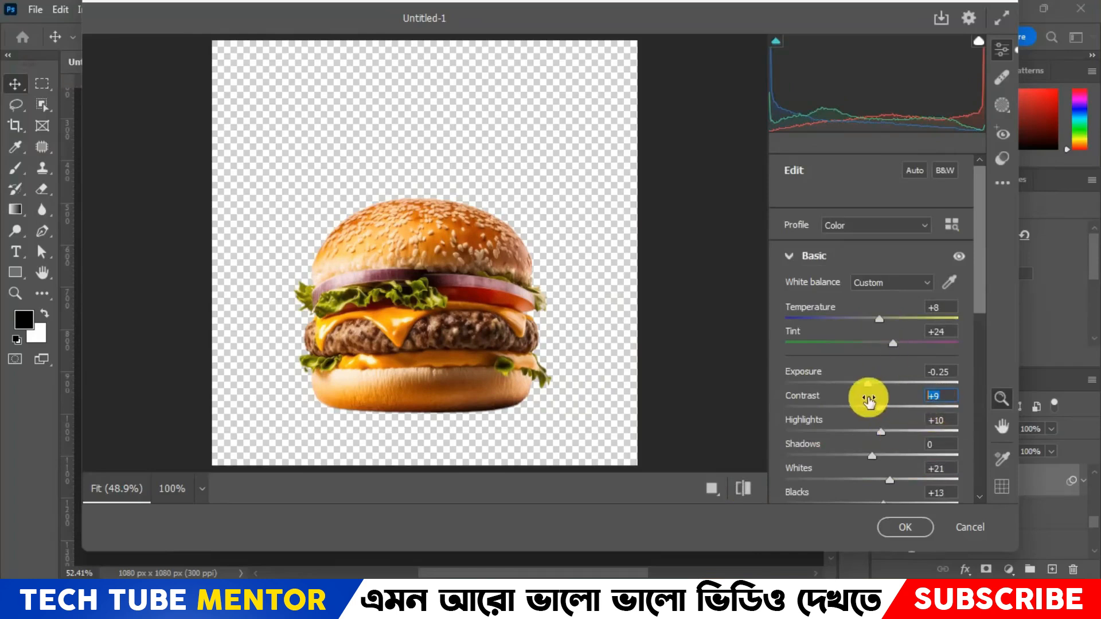
pyautogui.write('+5')
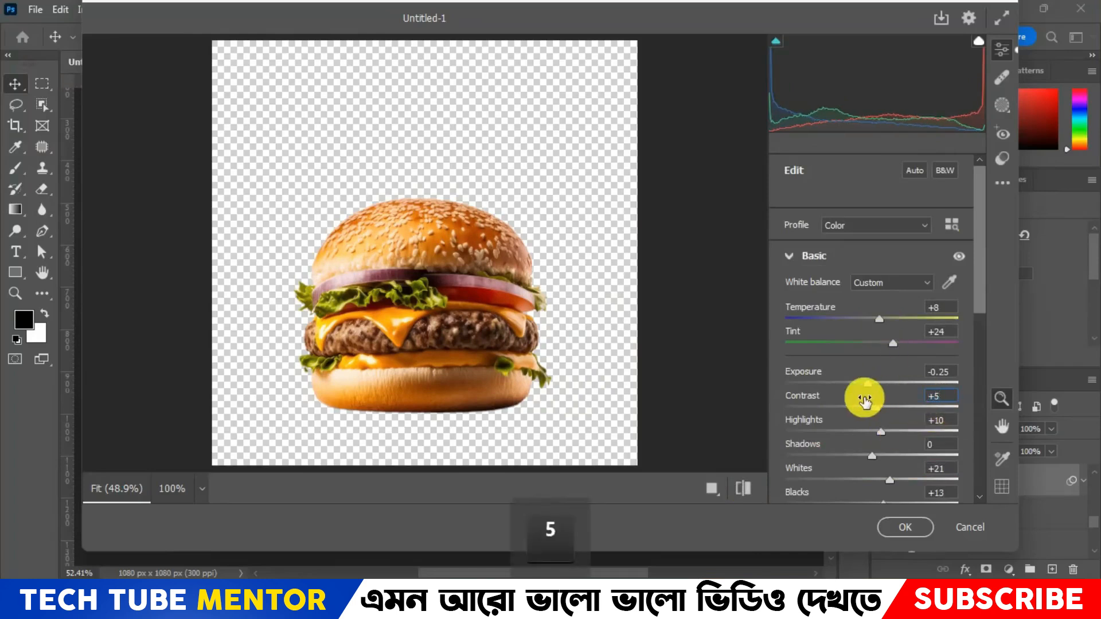
pyautogui.click(789, 257)
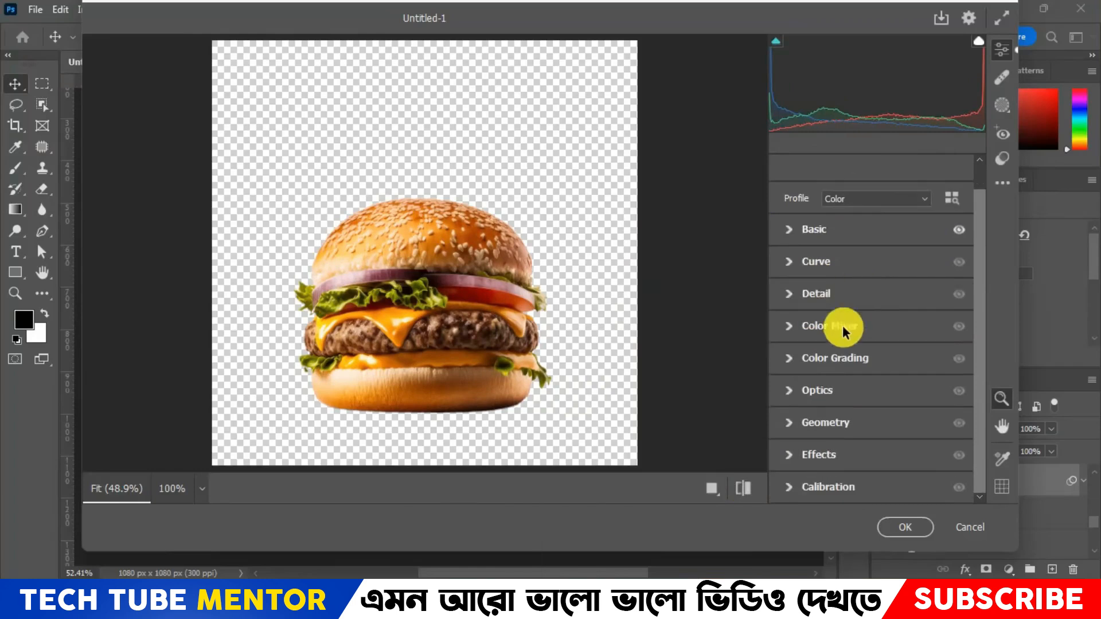
# Set the burger's Noise Reduction to 30 in the Detail settings.
pyautogui.click(789, 294)
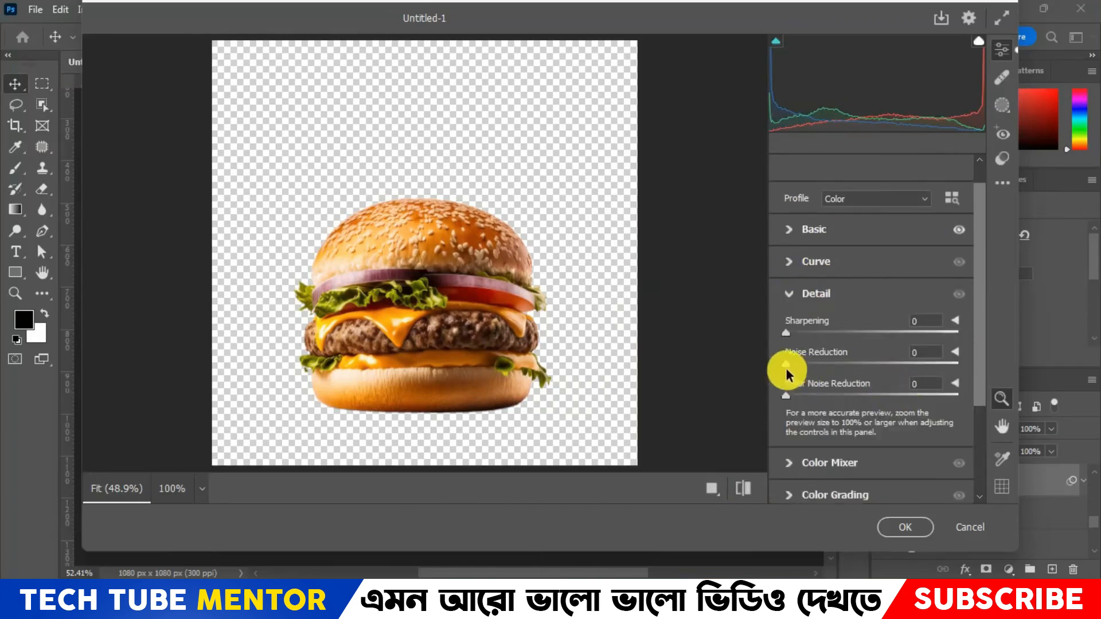
pyautogui.moveTo(786, 363); pyautogui.dragTo(837, 362)
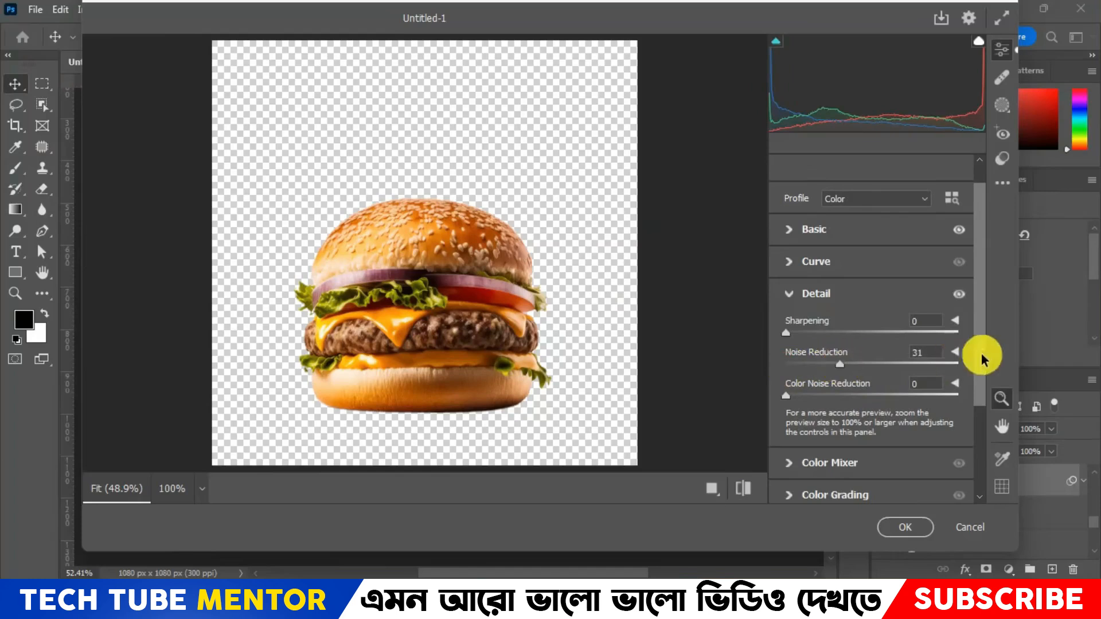
pyautogui.click(933, 351)
pyautogui.write('30')
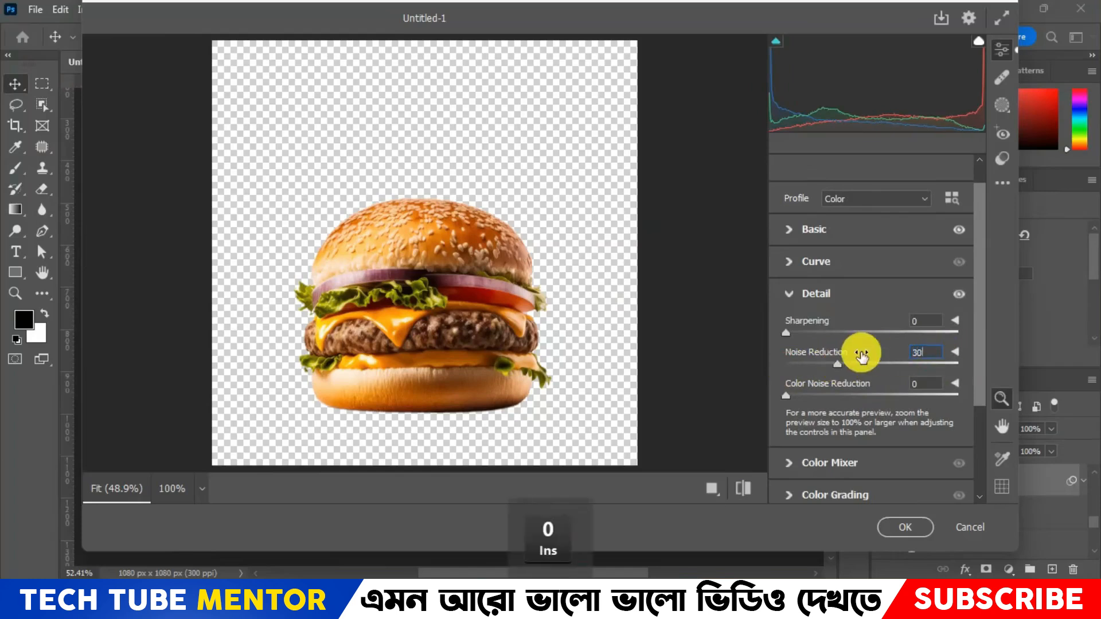
pyautogui.press('Return')
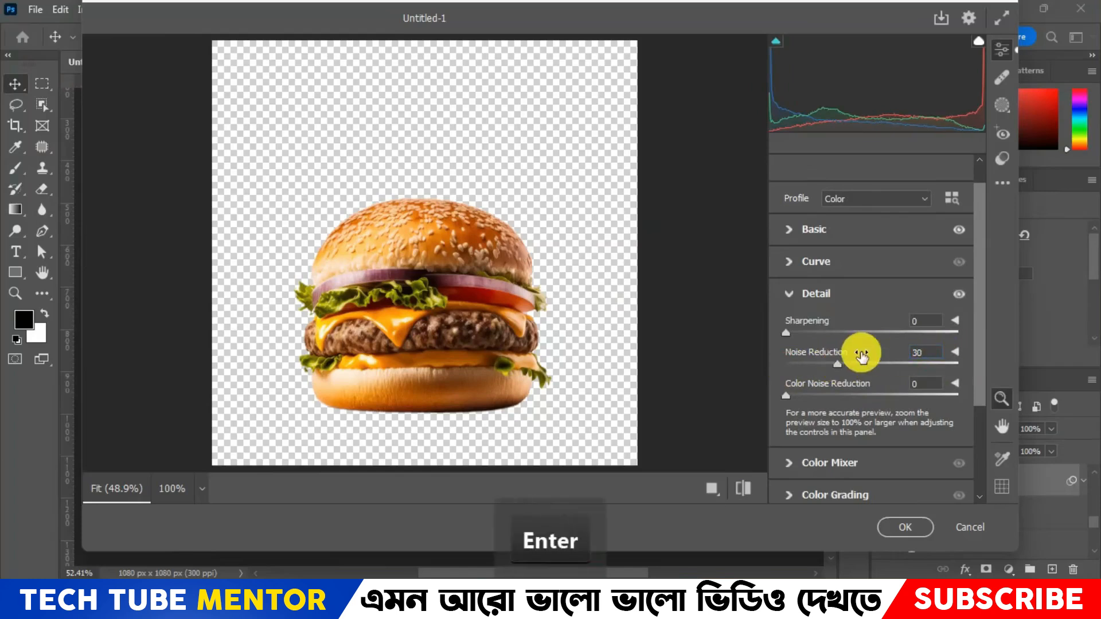
pyautogui.click(791, 297)
# Try raising the Oranges saturation to +4 in the Color Mixer, and reset it to 0.
pyautogui.click(793, 327)
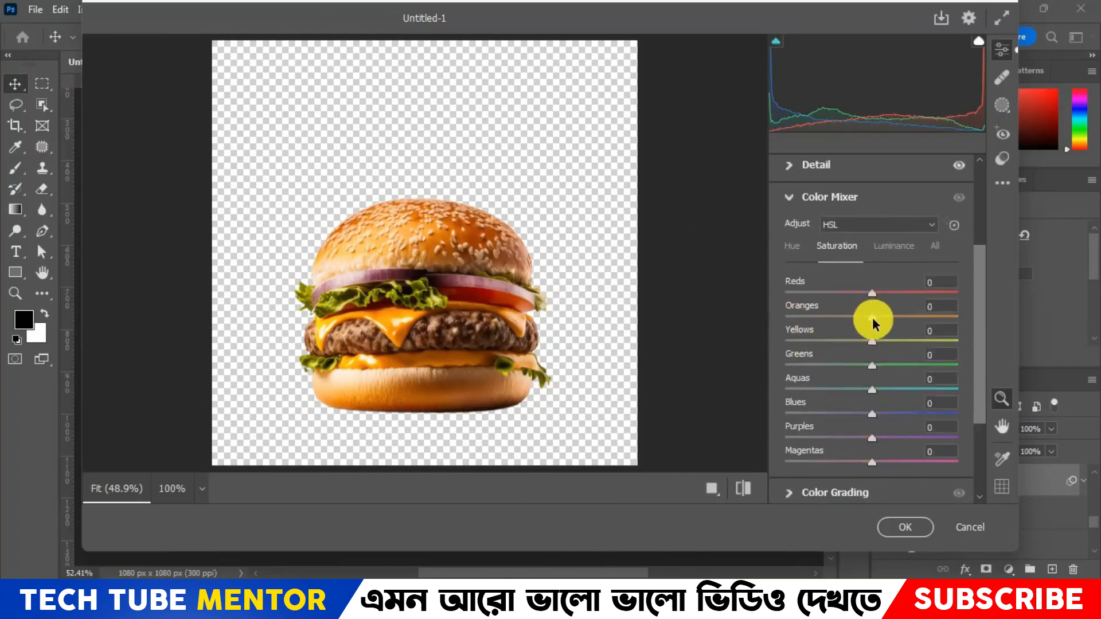
pyautogui.moveTo(871, 317)
pyautogui.mouseDown()
pyautogui.moveTo(914, 315)
pyautogui.moveTo(875, 316)
pyautogui.mouseUp()
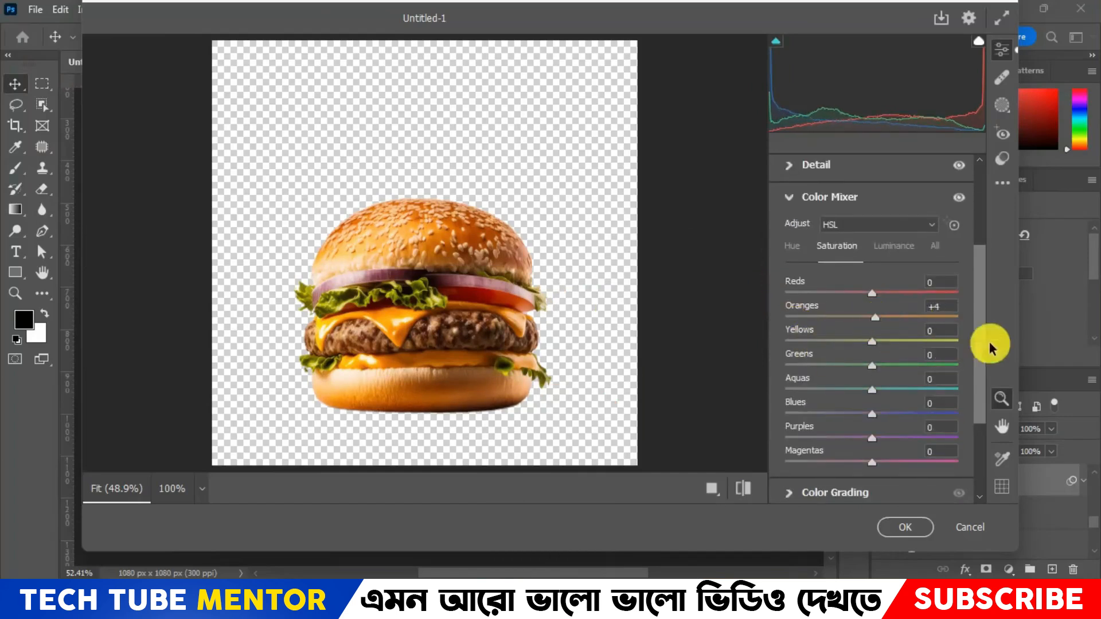
pyautogui.click(949, 312)
pyautogui.write('0')
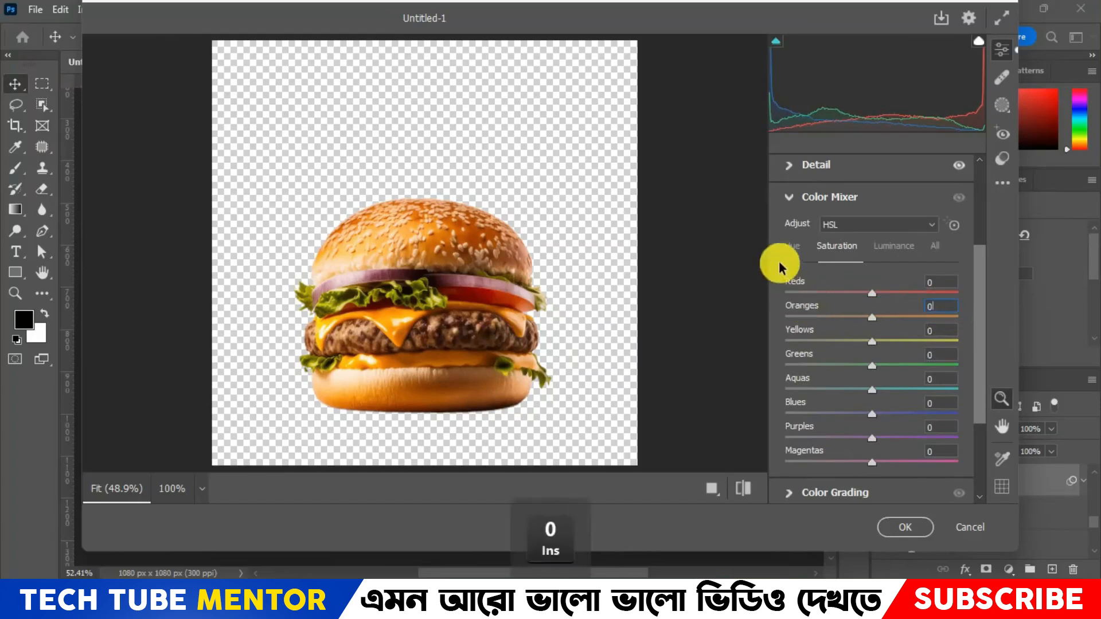
pyautogui.click(790, 197)
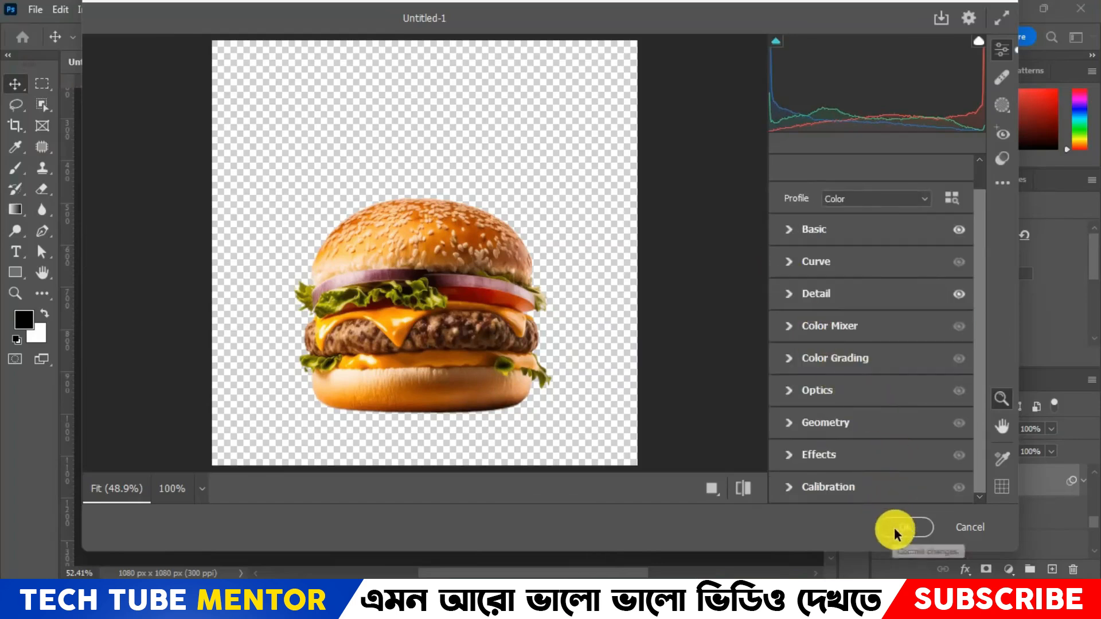
# Apply the Camera Raw adjustments to the burger layer and toggle the smart filter's visibility to compare the result.
pyautogui.click(893, 527)
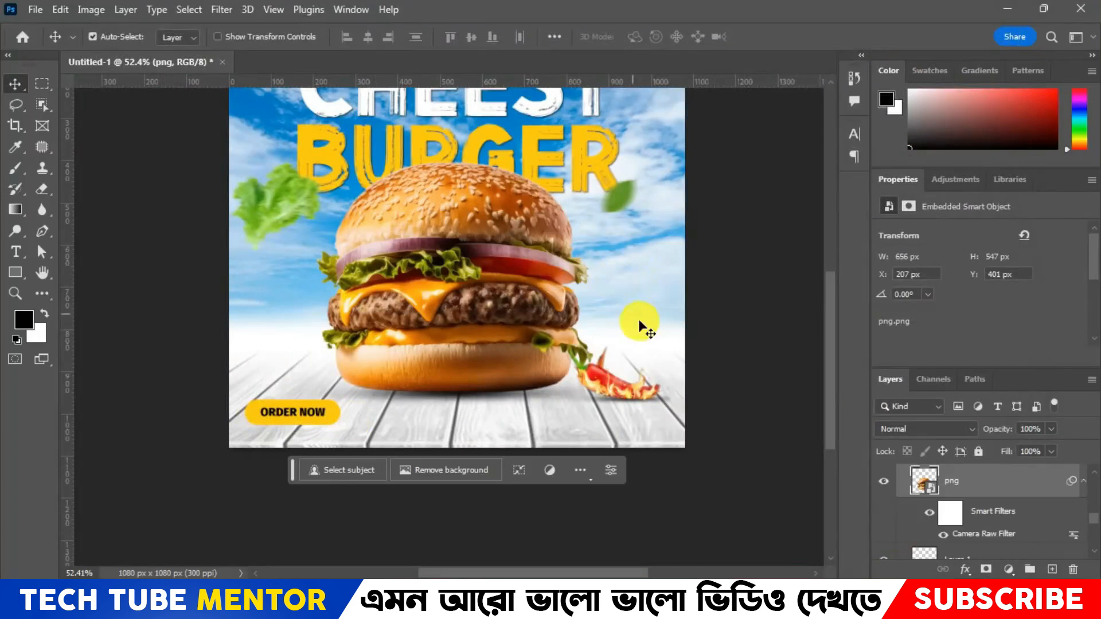
pyautogui.hotkey('ctrl', '0')
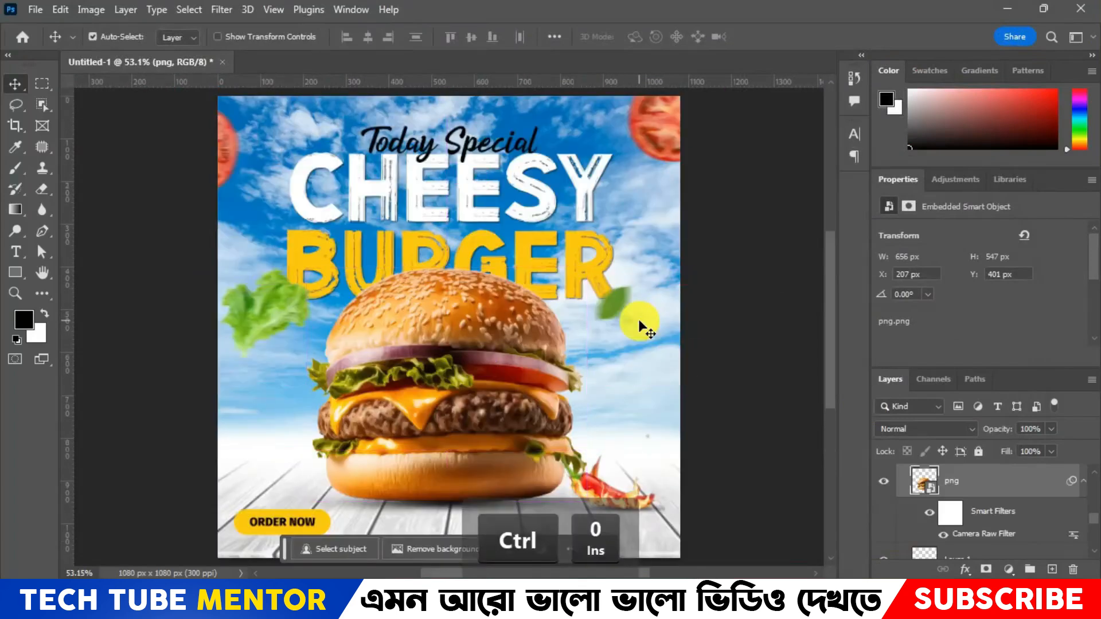
pyautogui.click(943, 535)
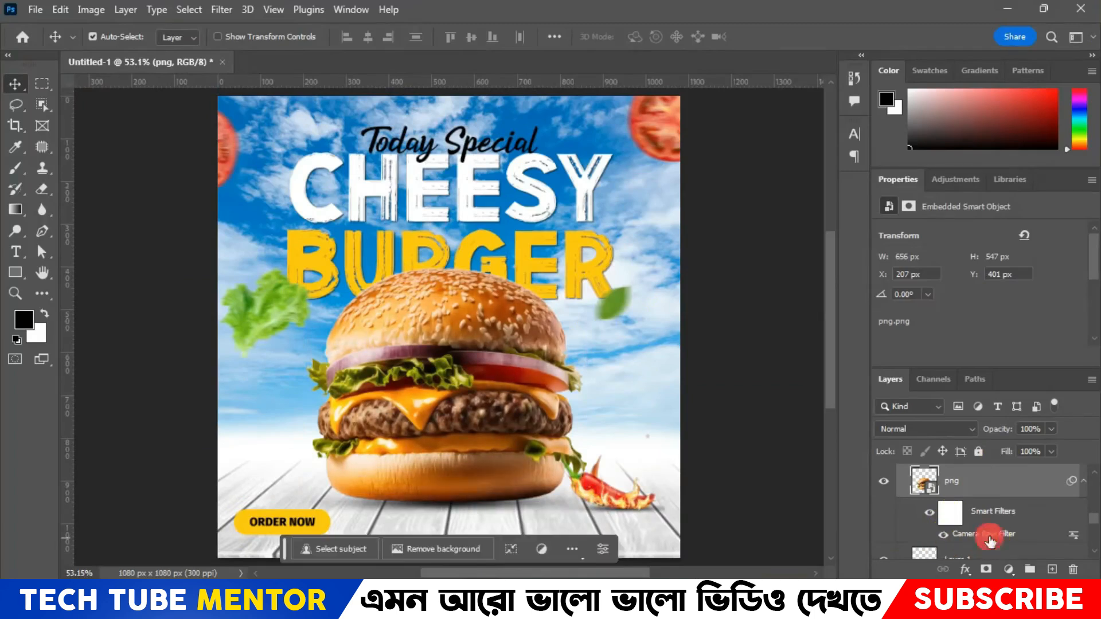
# Set the blending opacity of the burger's Camera Raw smart filter to 70% in Normal mode.
pyautogui.doubleClick(1073, 533)
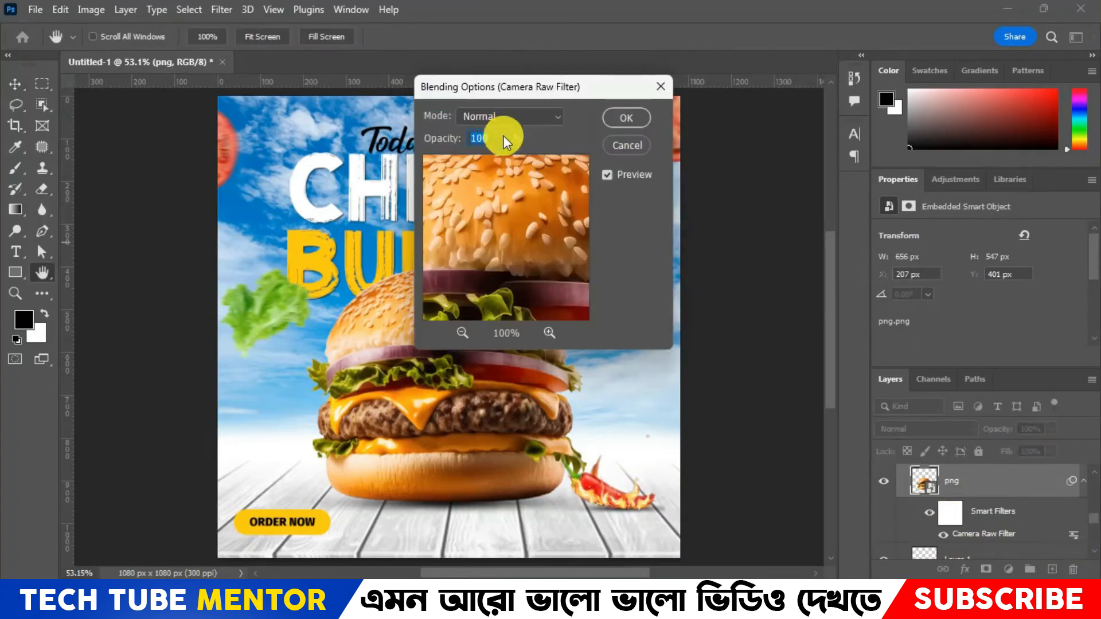
pyautogui.moveTo(504, 135); pyautogui.dragTo(479, 155)
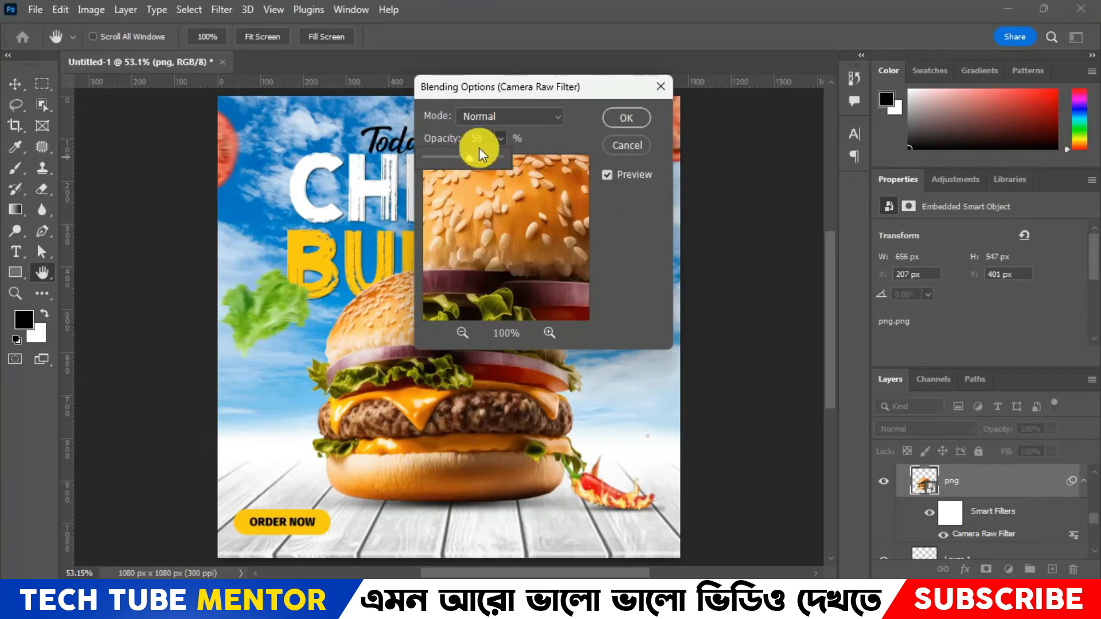
pyautogui.click(458, 142)
pyautogui.write('60')
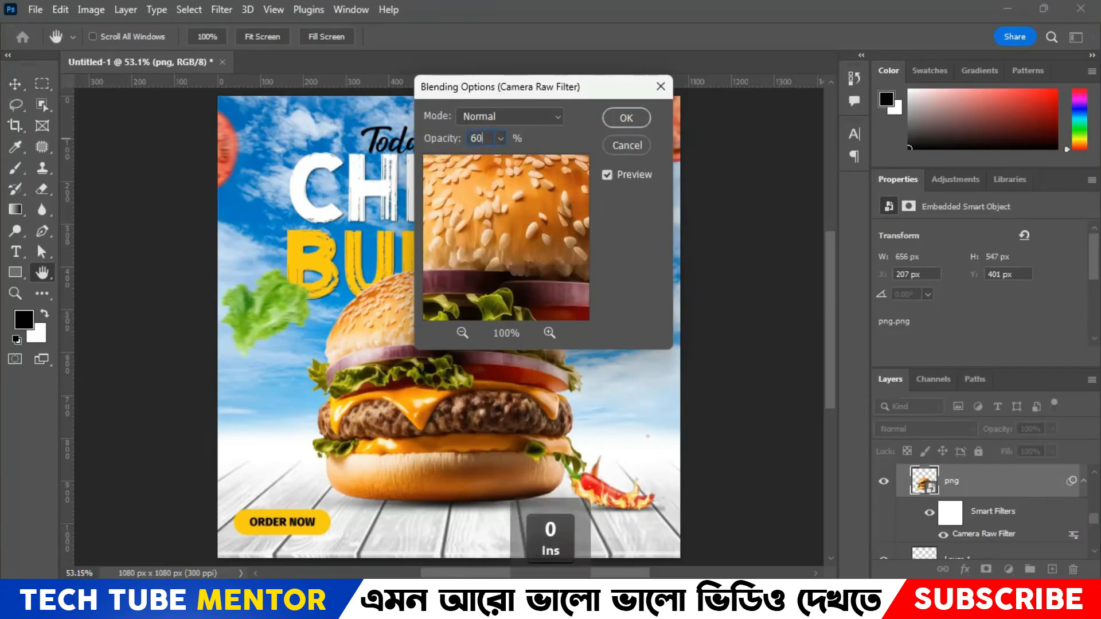
pyautogui.press('BackSpace')
pyautogui.press('BackSpace')
pyautogui.write('70')
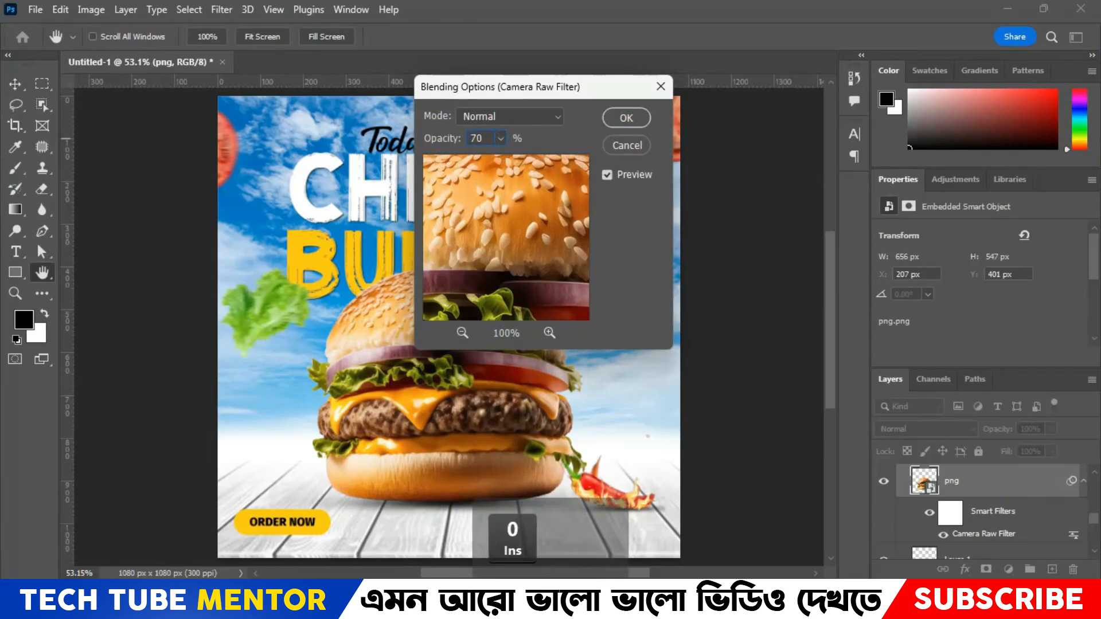
pyautogui.click(626, 119)
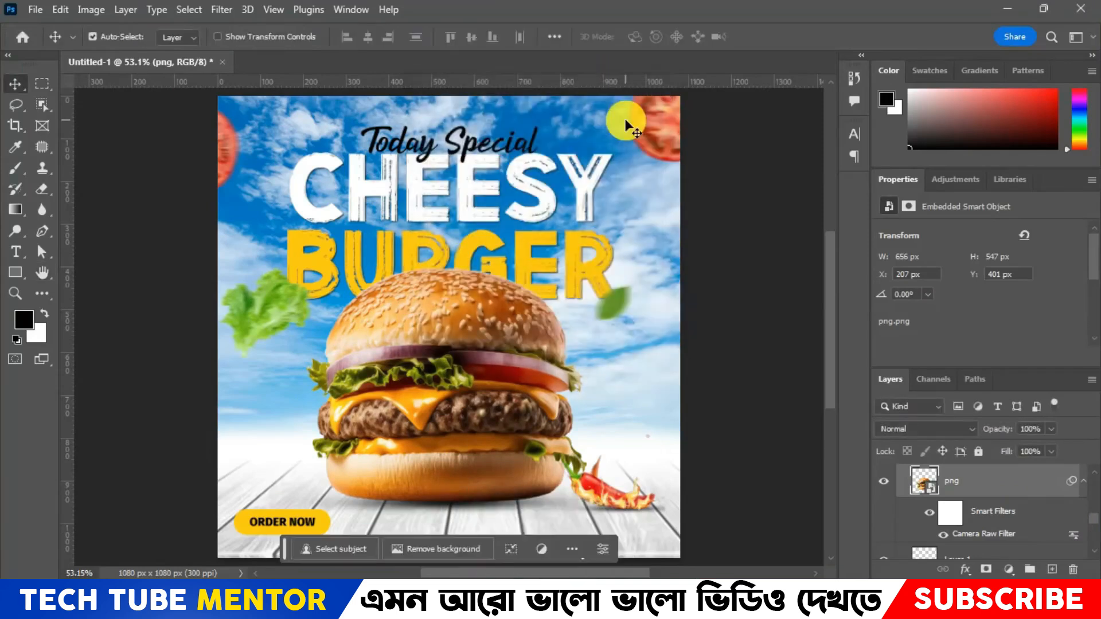
# Compare the burger with its Camera Raw filter off and on, deselect the layer and examine the whole poster.
pyautogui.click(940, 537)
pyautogui.click(941, 539)
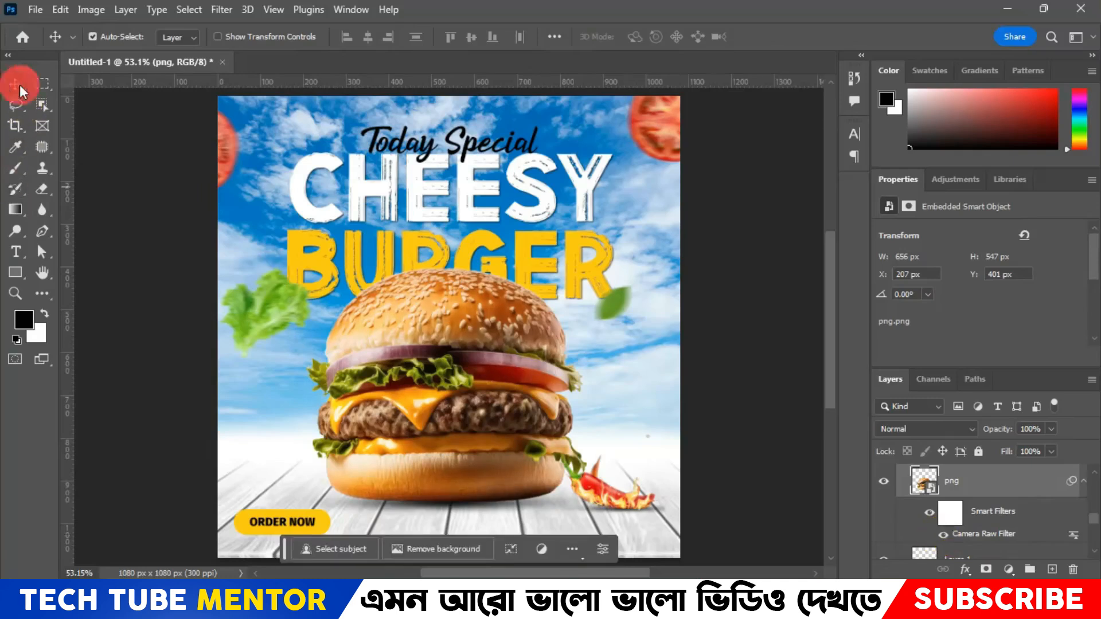
pyautogui.click(743, 405)
pyautogui.hotkey('ctrl', '0')
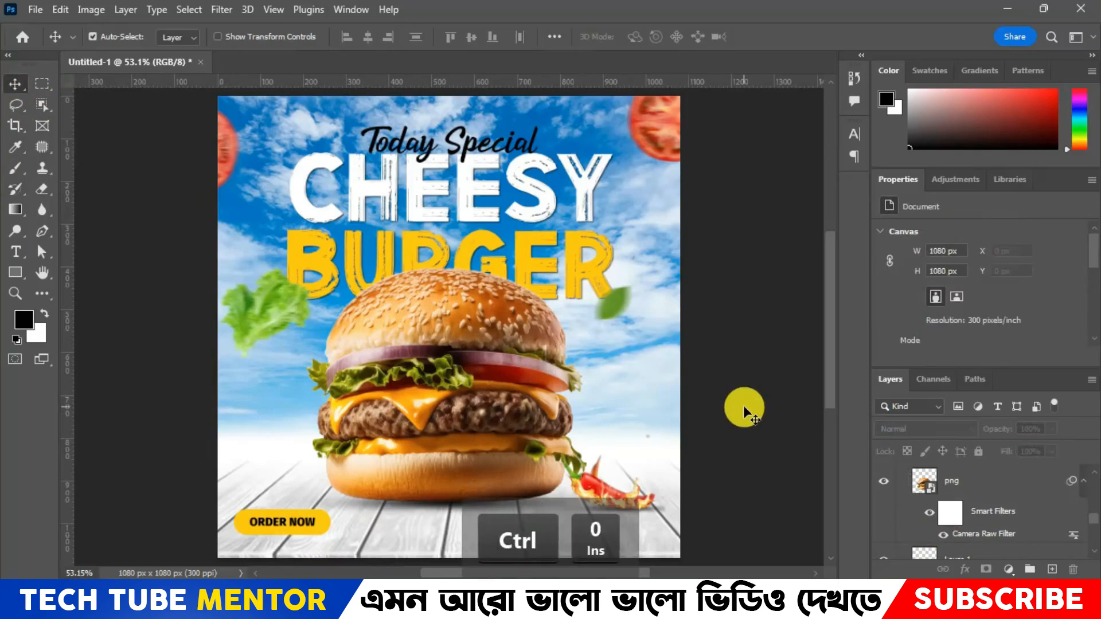
pyautogui.hotkey('ctrl', '-')
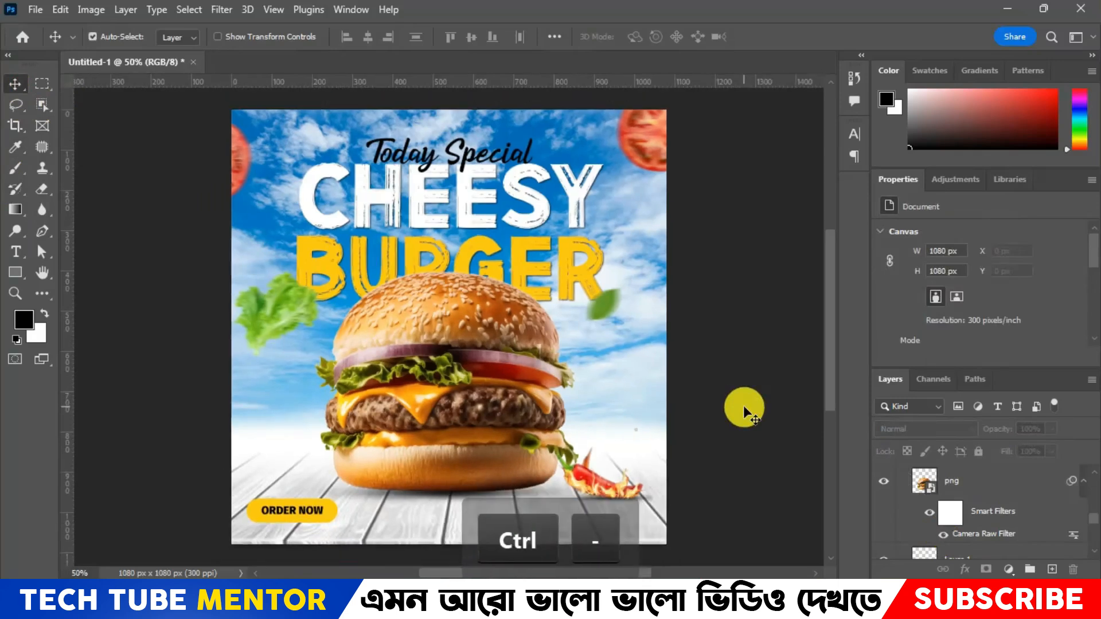